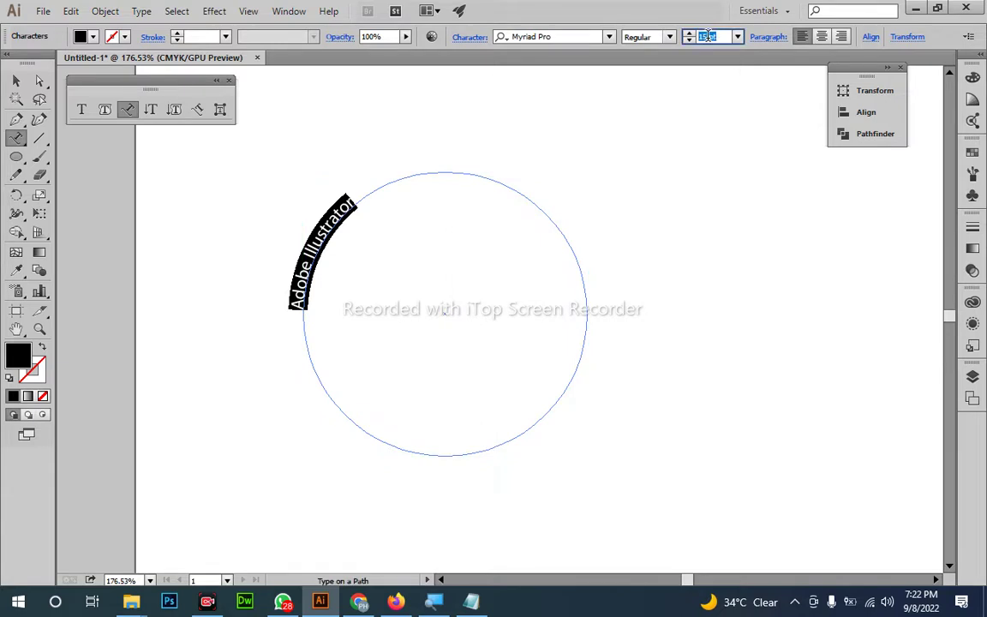
- Enlarge the Adobe Illustrator text on the circle to 52 pt and deselect it
scroll(709, 36, "up", 20)
scroll(707, 36, "up", 10)
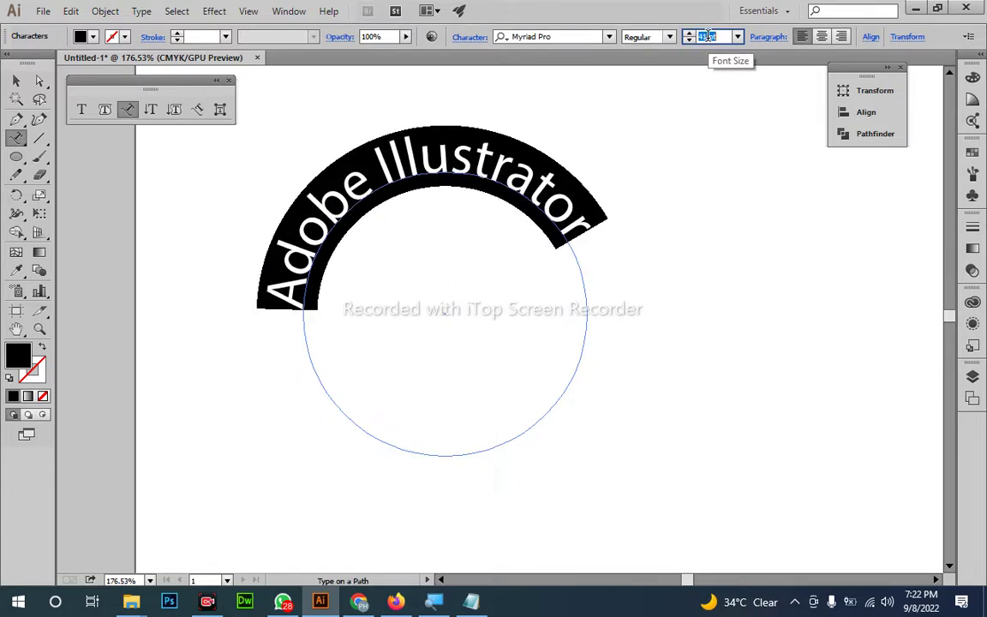
scroll(707, 36, "up", 3)
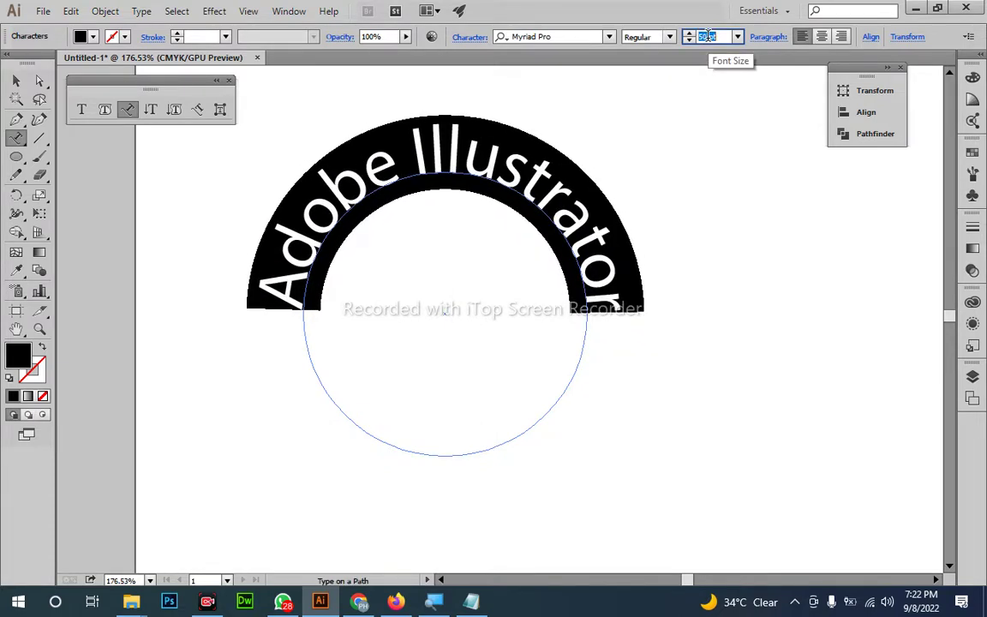
left_click(16, 80)
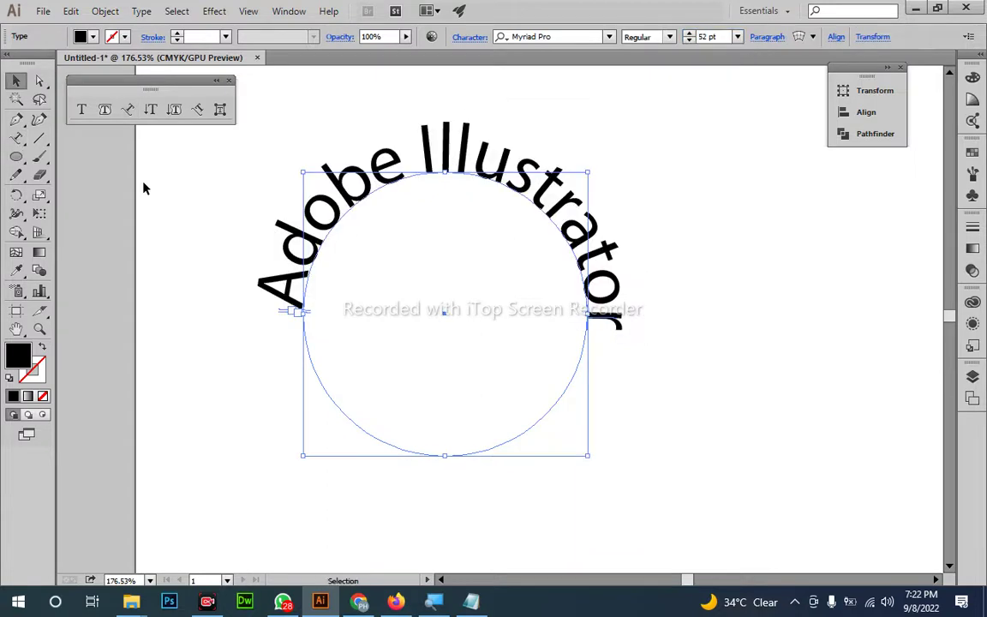
left_click(144, 188)
- Examine the curved Adobe Illustrator text up close and in relation to the whole artboard
left_click_drag(344, 310, 390, 439)
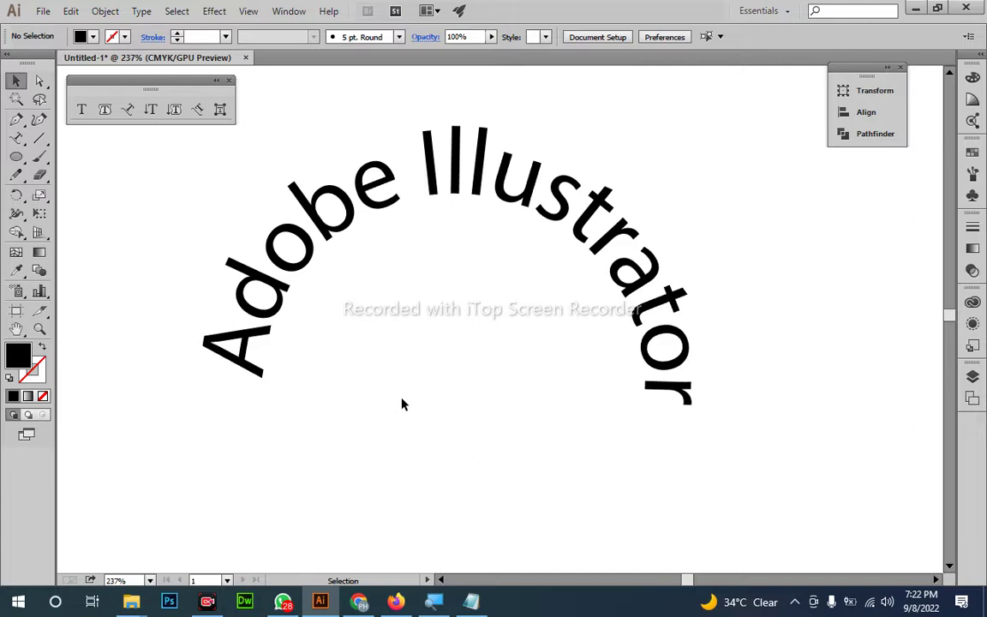
key("ctrl+space")
left_click_drag(456, 359, 209, 243)
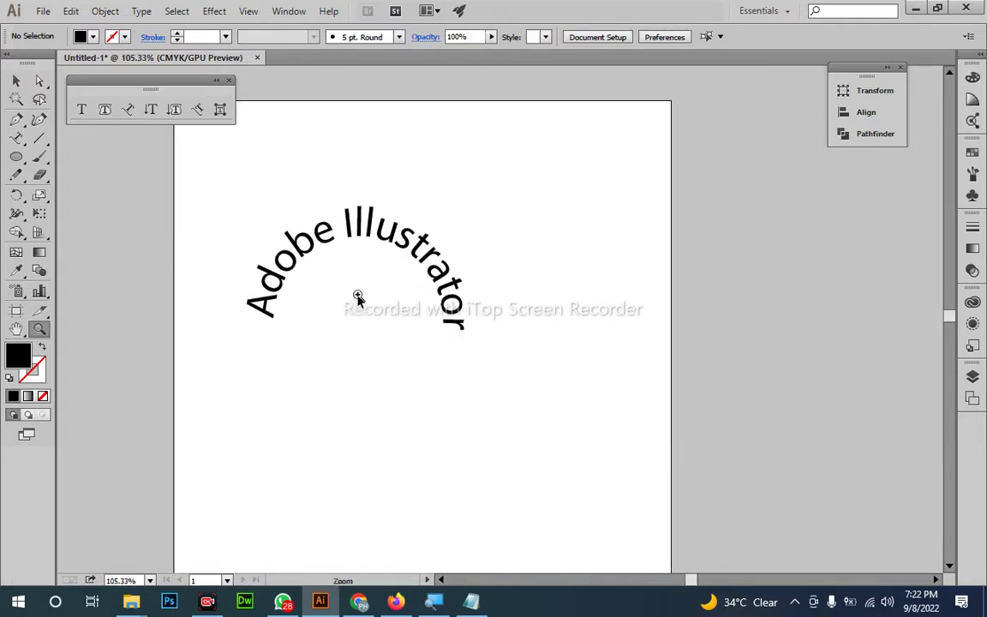
key("ctrl+space")
left_click_drag(287, 314, 370, 337)
key("space")
left_click_drag(326, 387, 261, 315)
key("ctrl+space")
key("space")
left_click_drag(322, 340, 273, 329)
- Duplicate the circular text in place and replace the copy's wording with "we bluid the best"
left_click(343, 245)
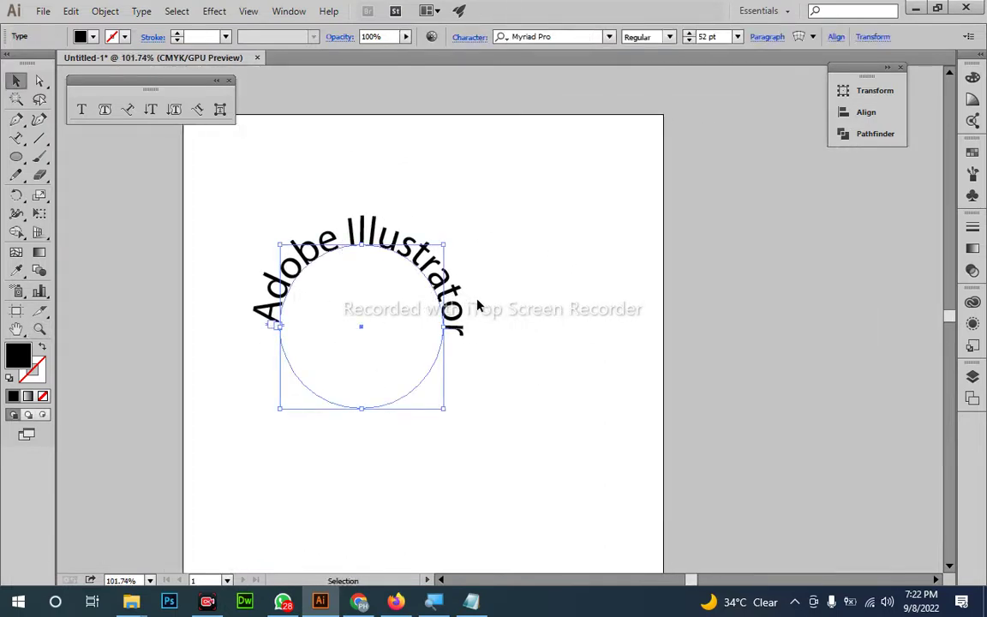
key("z")
left_click_drag(326, 265, 334, 265)
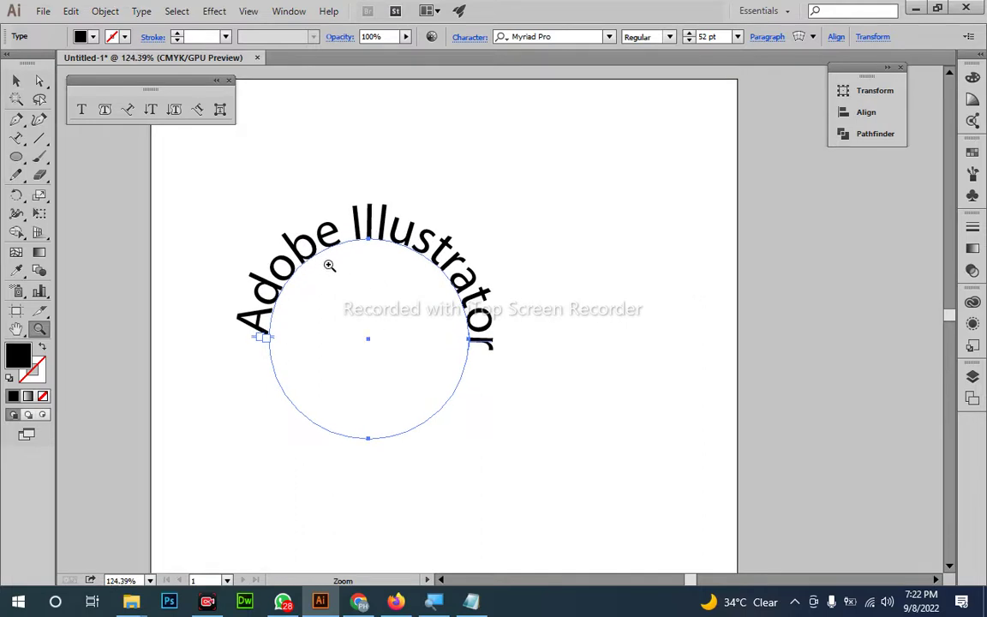
key("v")
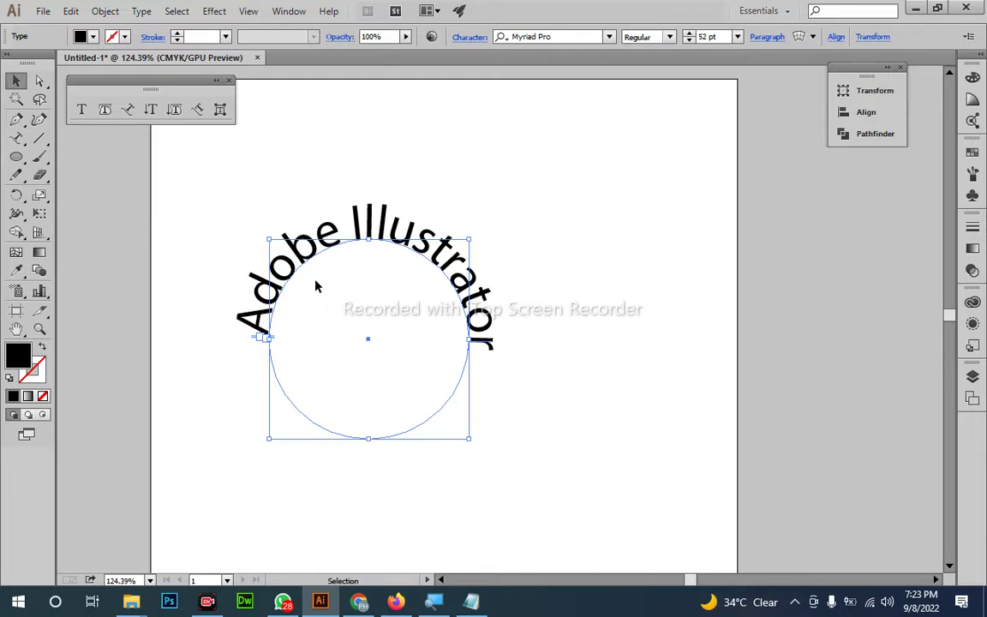
double_click(338, 242)
key("ctrl+a")
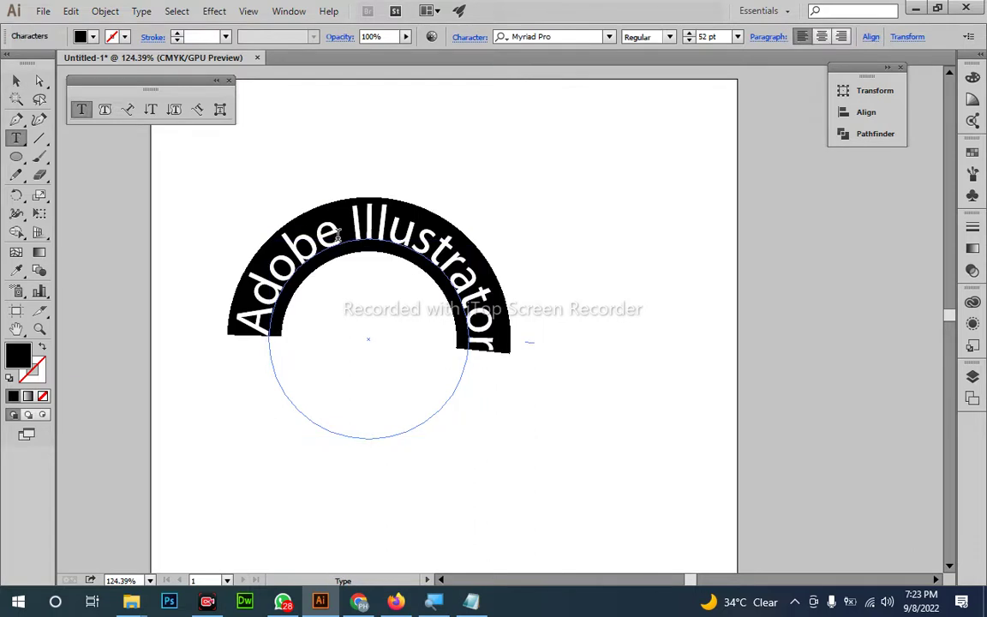
type("We ")
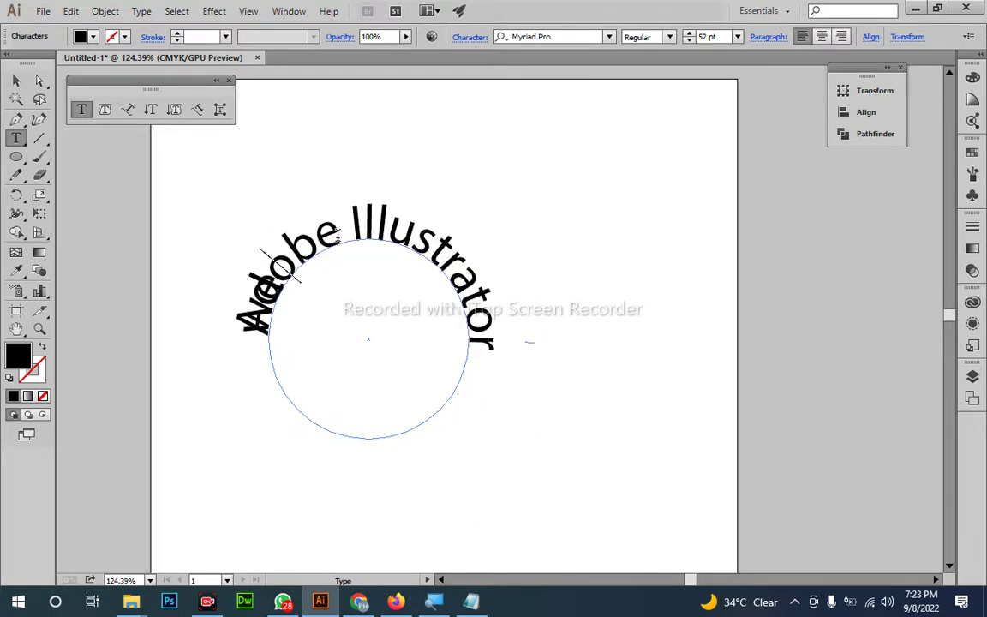
type("build")
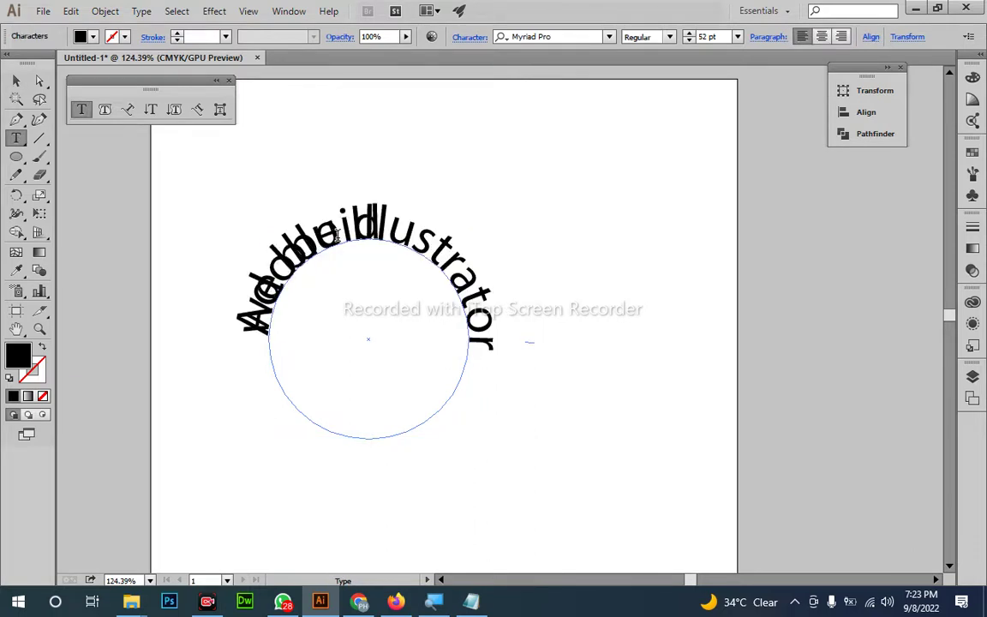
type(" the best")
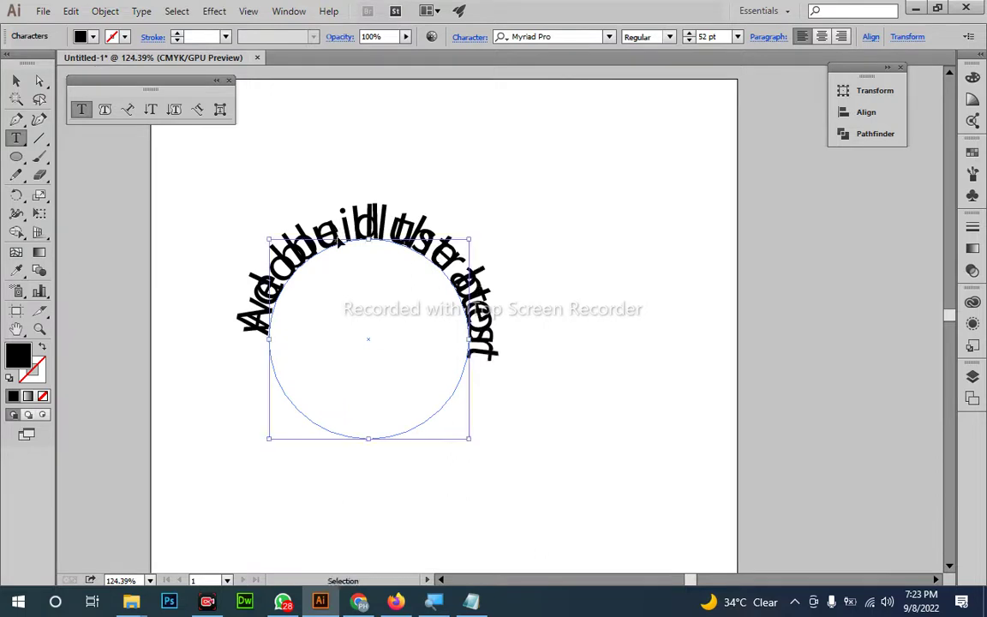
key("Escape")
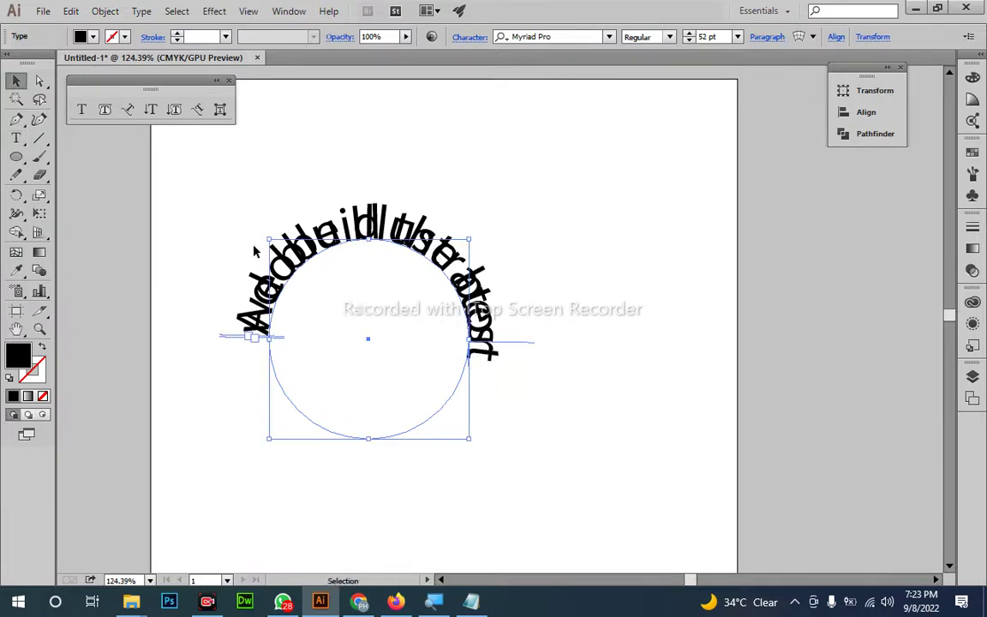
- Flip the "we bluid the best" text to the inside of the circle in Type on a Path Options, with the preview on
left_click(128, 111)
double_click(128, 110)
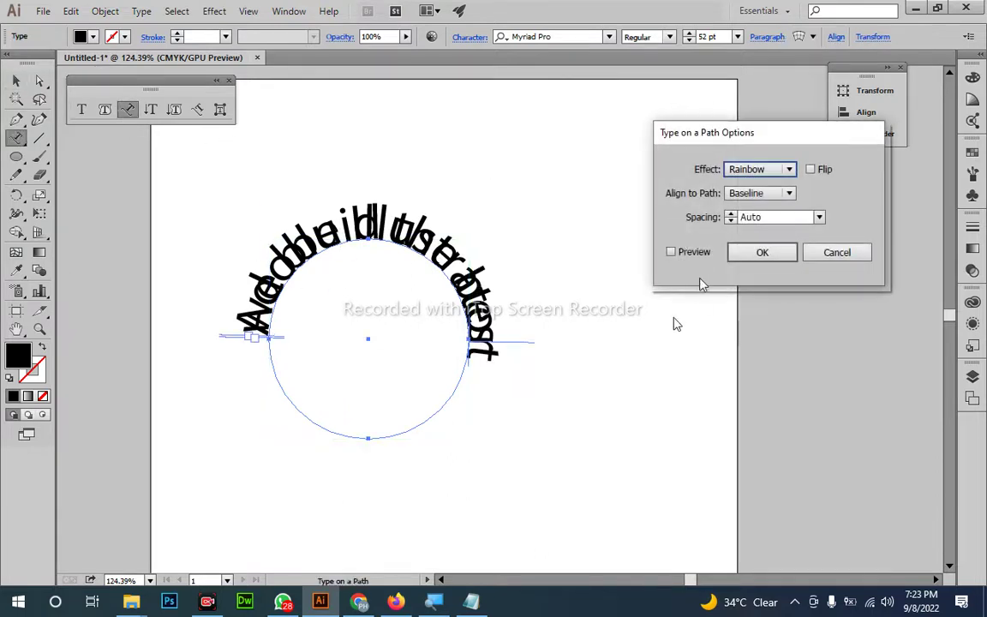
left_click(810, 168)
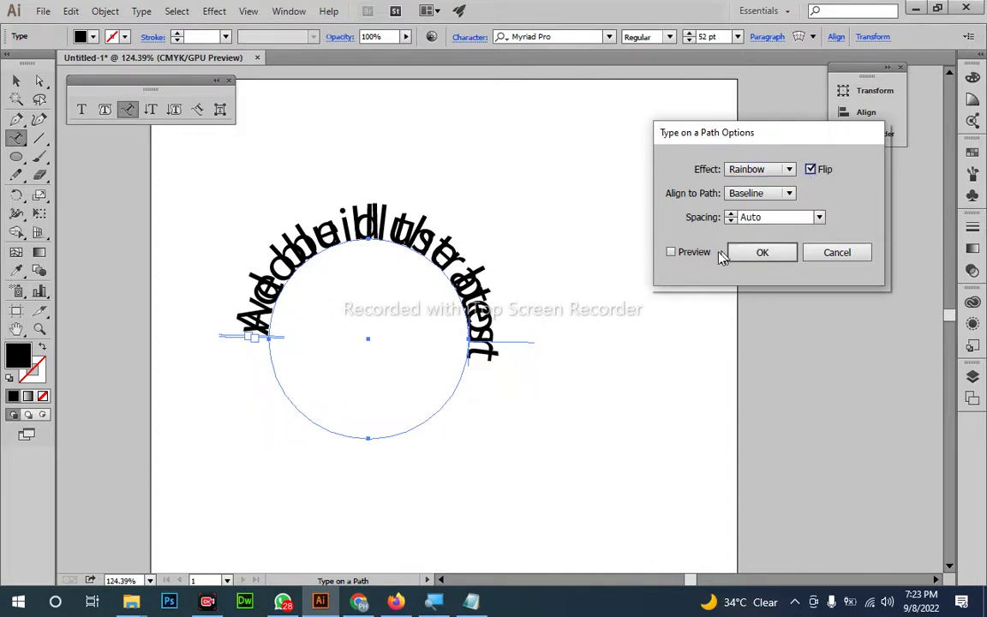
left_click(671, 251)
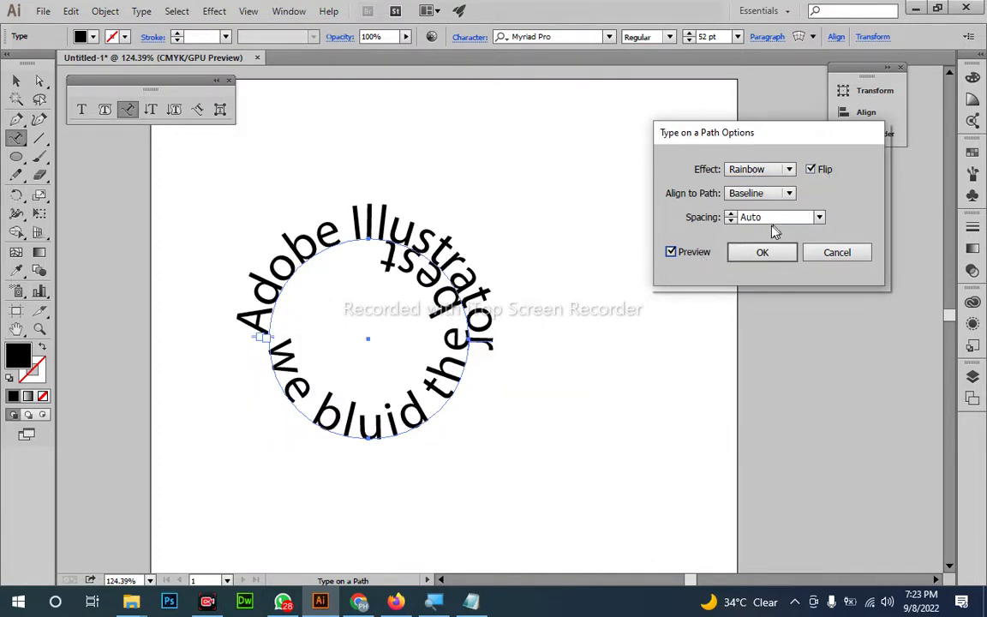
left_click(768, 252)
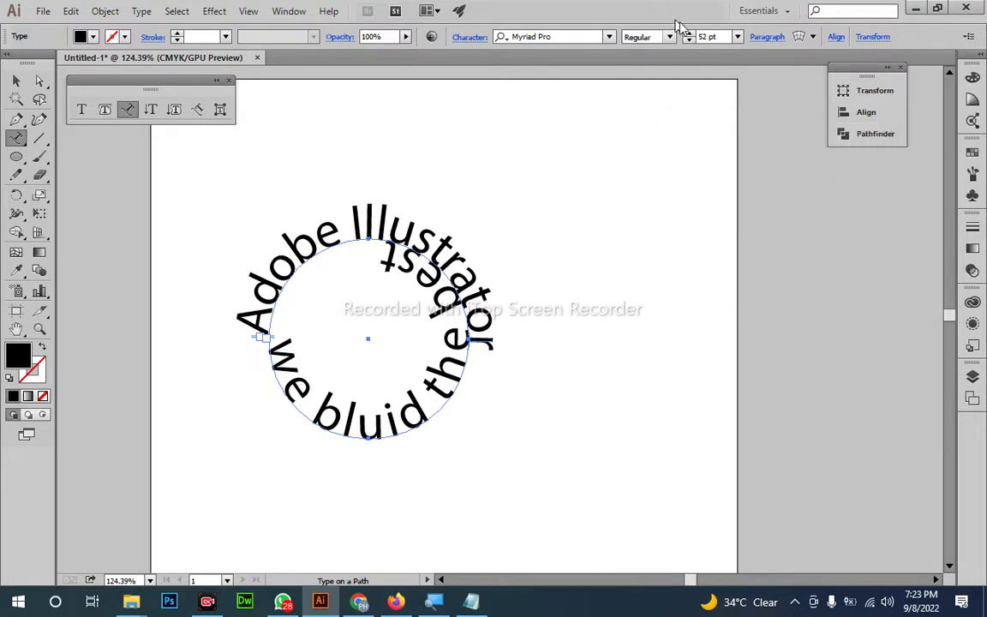
- Reduce the flipped text to 37 pt so it fits the lower half of the circle, and deselect it
scroll(702, 37, "down", 15)
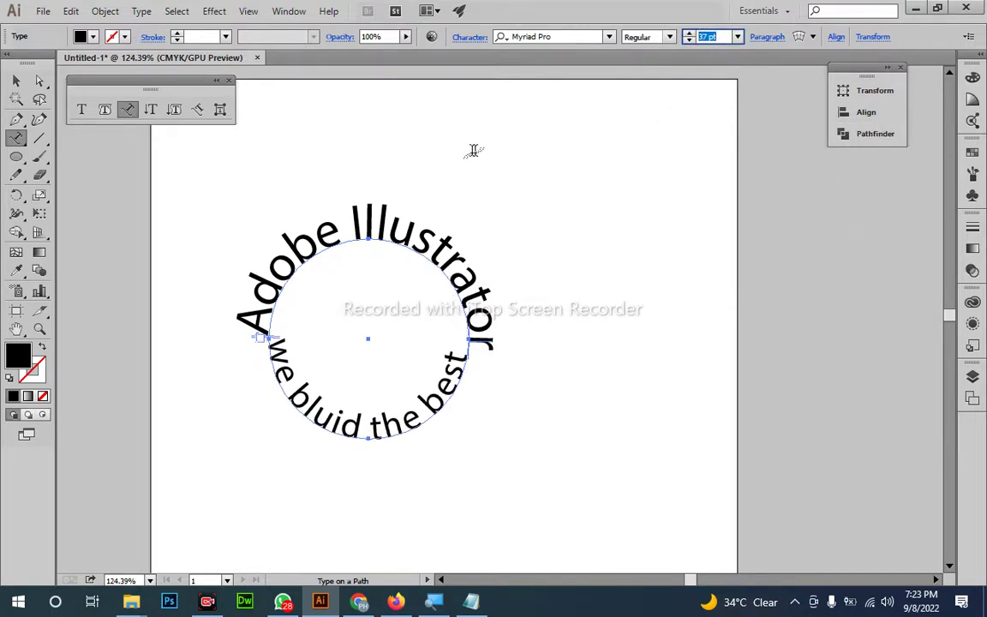
left_click(16, 79)
left_click(424, 174)
- Place a copy of the curved Adobe Illustrator text beside the original and look at its Type on a Path Options without changing them
left_click_drag(437, 224, 626, 151)
left_click_drag(593, 271, 434, 276)
double_click(126, 109)
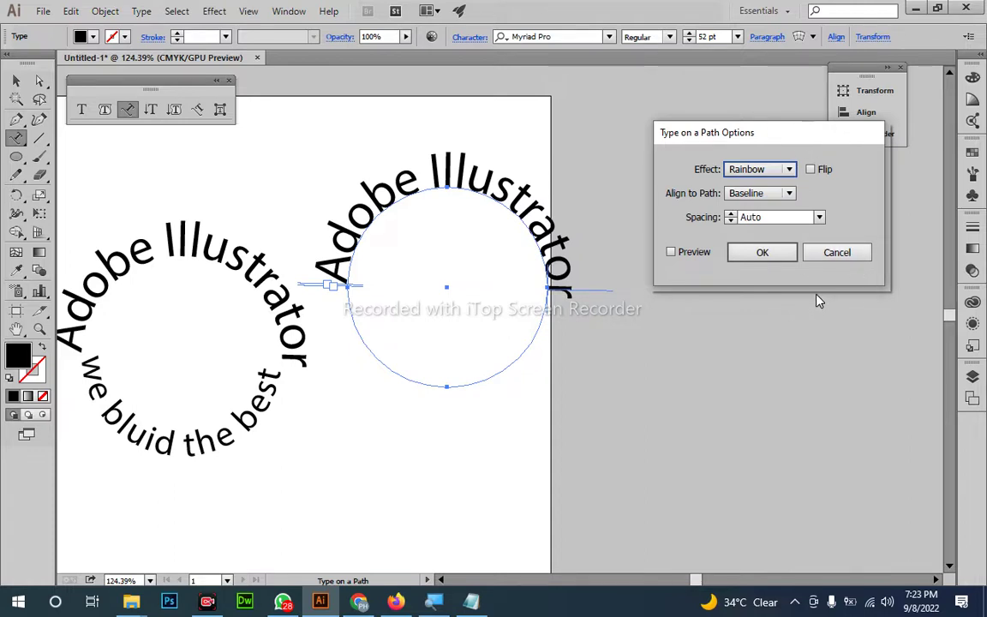
left_click(839, 252)
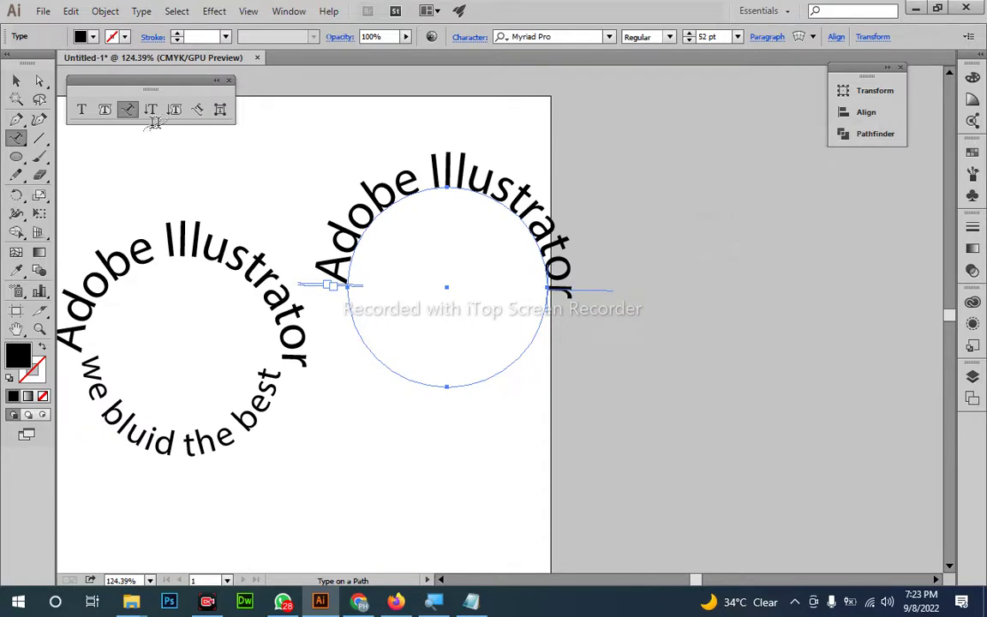
- Delete all the circular text objects and fit the empty artboard in the window
key("v")
left_click(333, 193)
key("ctrl+a")
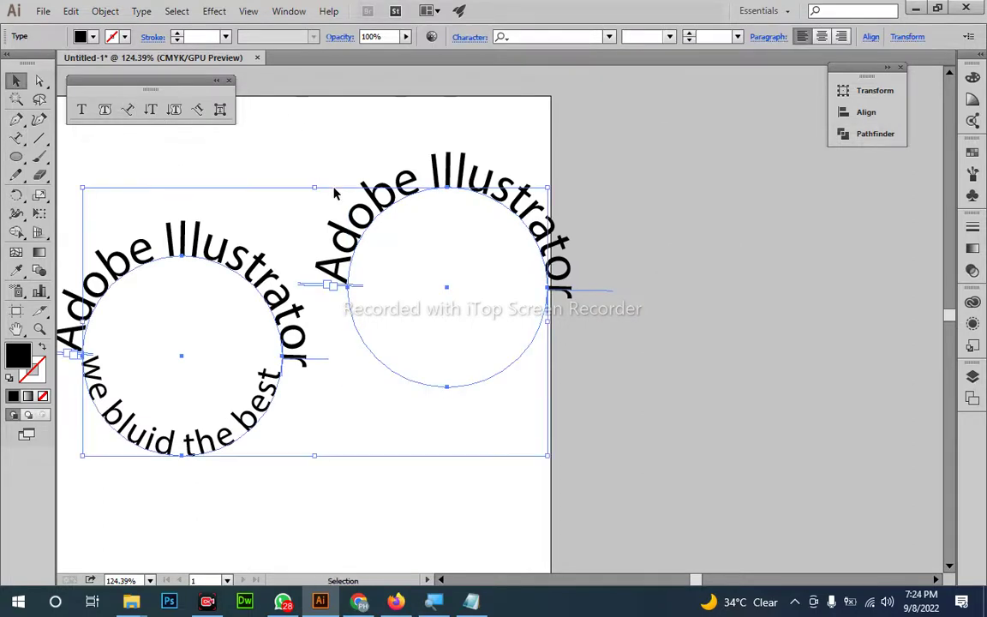
key("Delete")
key("ctrl+0")
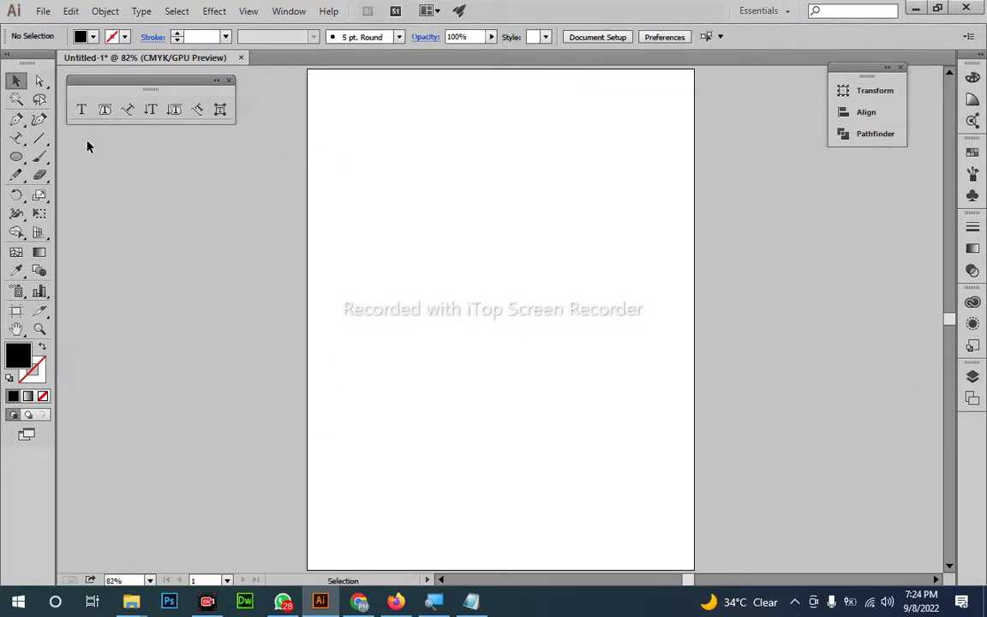
- Add vertical point text near the artboard's upper right and paste "Adobe Illustrator" into it
left_click(150, 109)
left_click(563, 128)
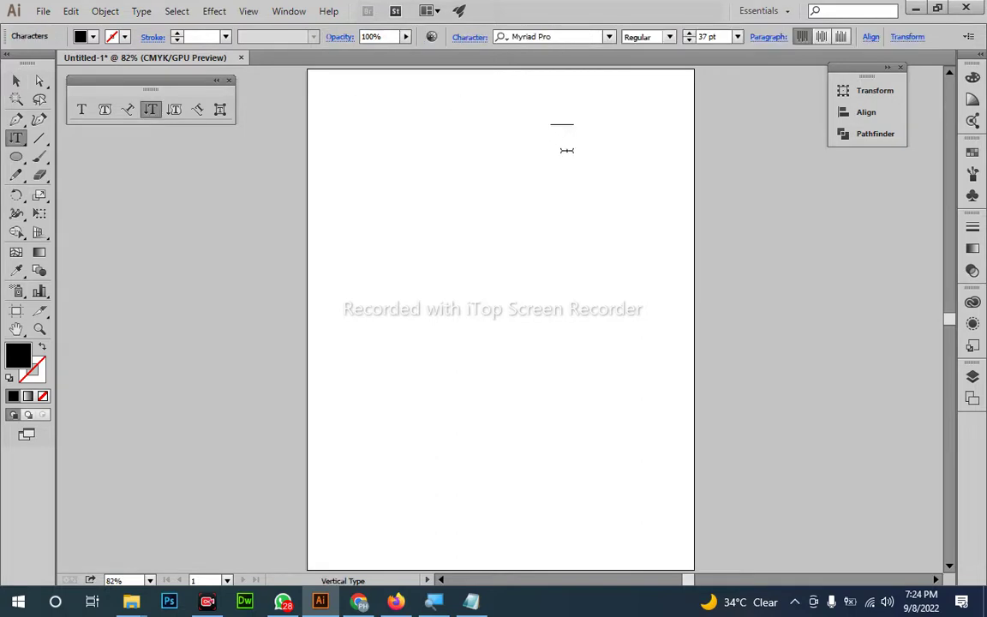
key("ctrl+v")
key("Escape")
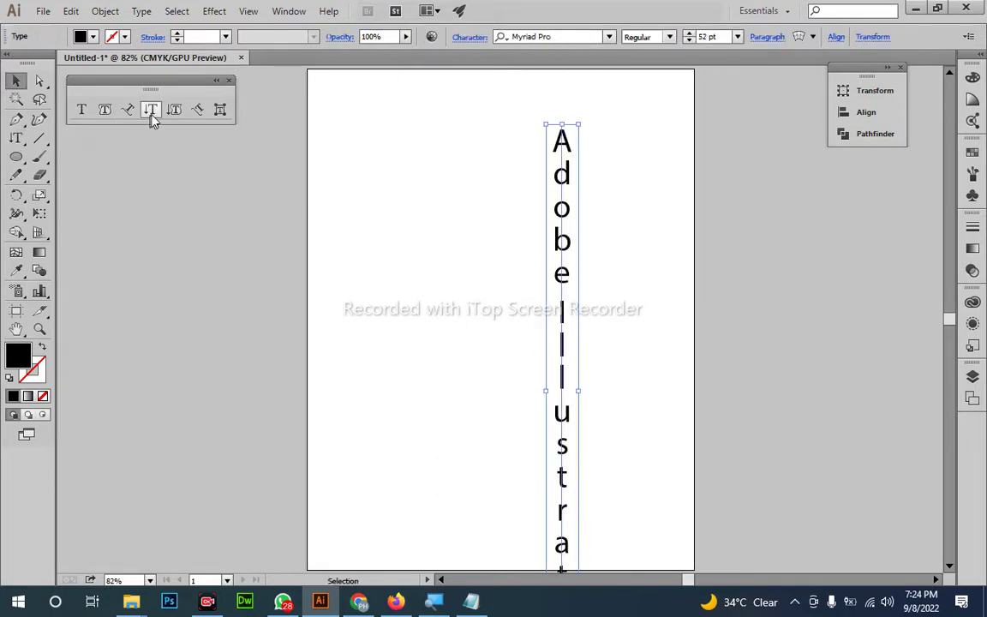
- Switch to data.txt in Notepad, copy its Lorem Ipsum line, and close Notepad
left_click(463, 597)
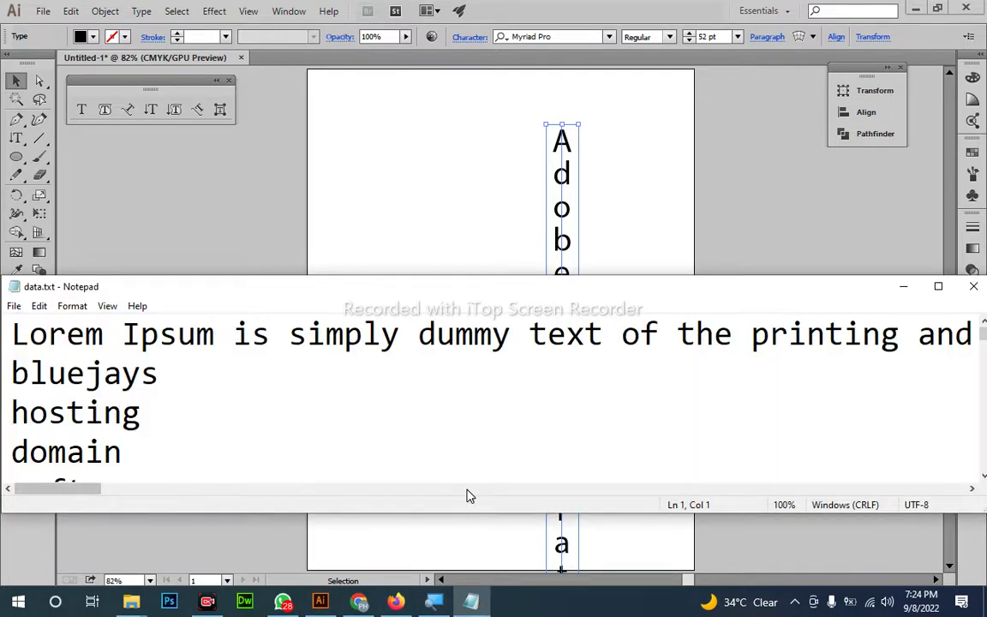
key("shift+End")
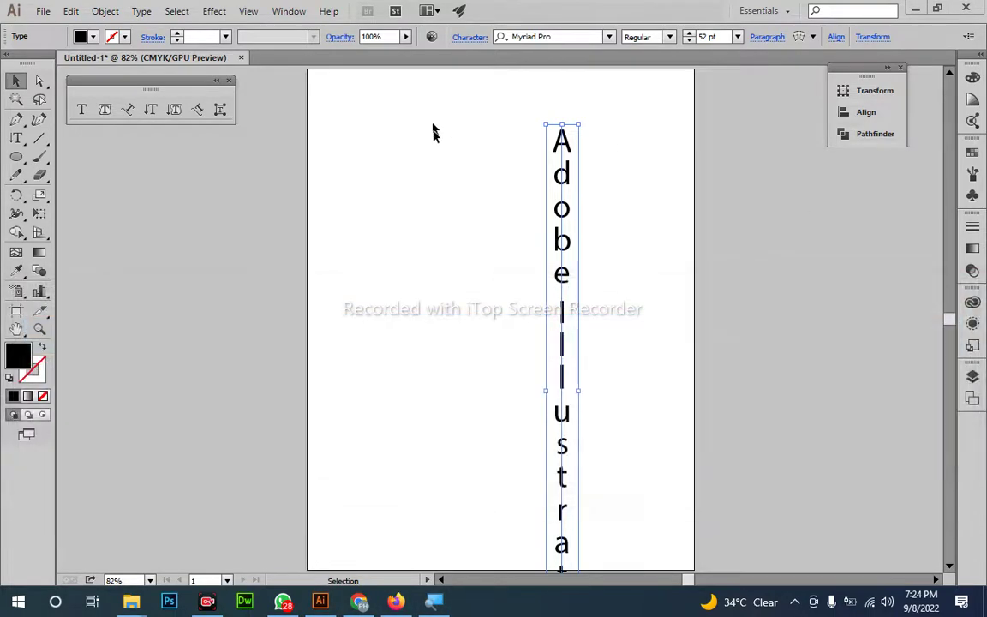
left_click(973, 286)
- Replace the vertical Adobe Illustrator text with a vertical text box spanning most of the artboard, filled with the copied Lorem Ipsum text
left_click_drag(637, 267, 452, 359)
key("Delete")
left_click(174, 108)
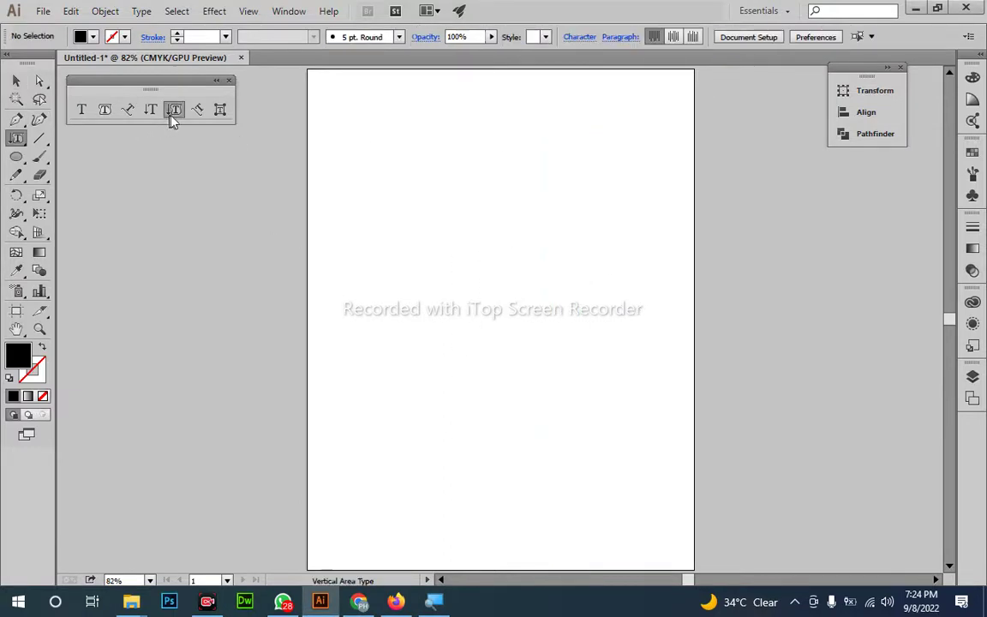
left_click(151, 109)
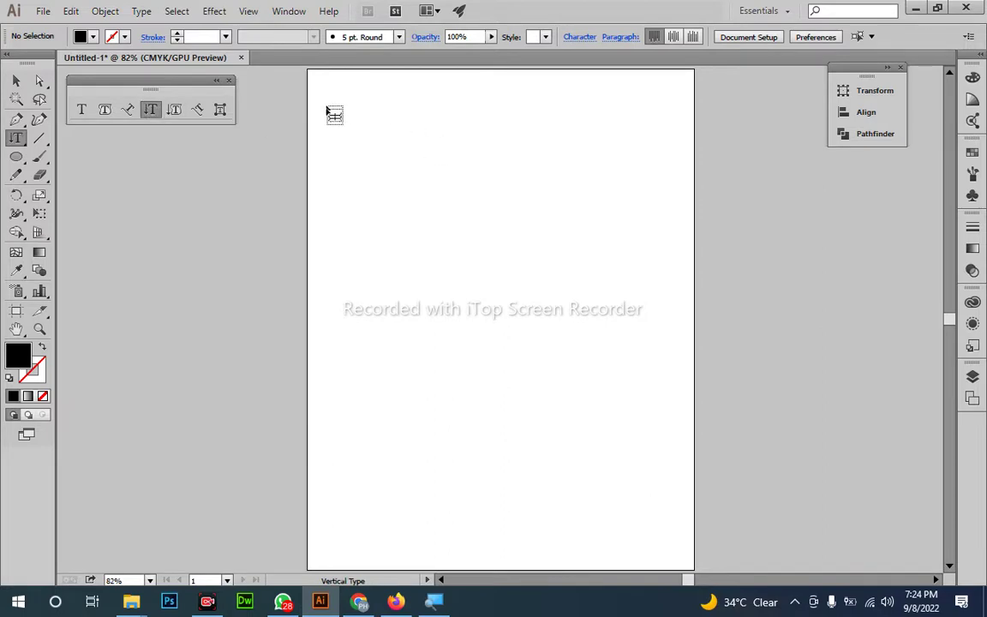
left_click_drag(326, 105, 672, 539)
key("ctrl+v")
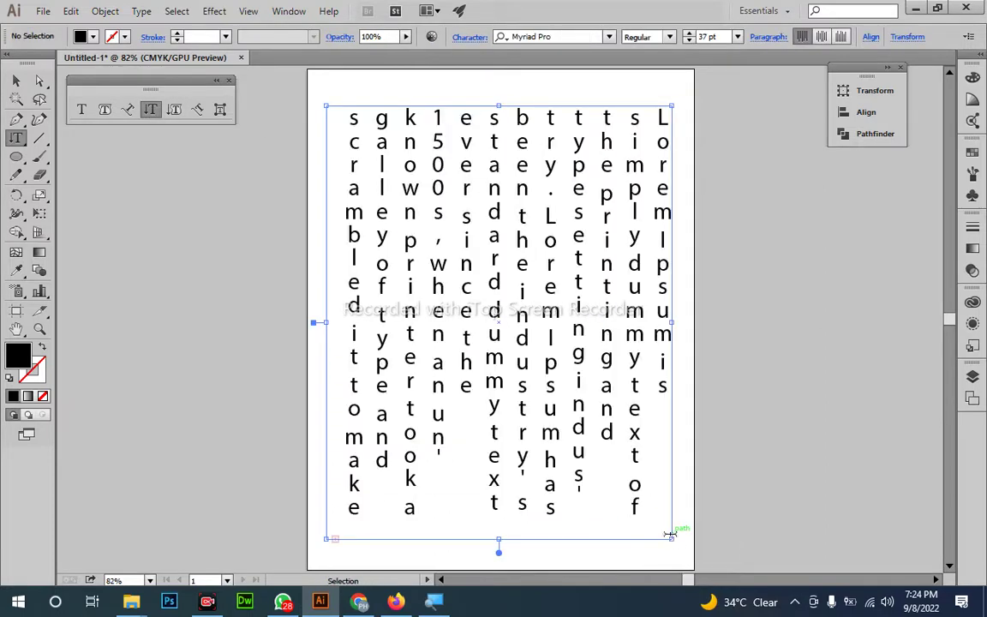
key("Escape")
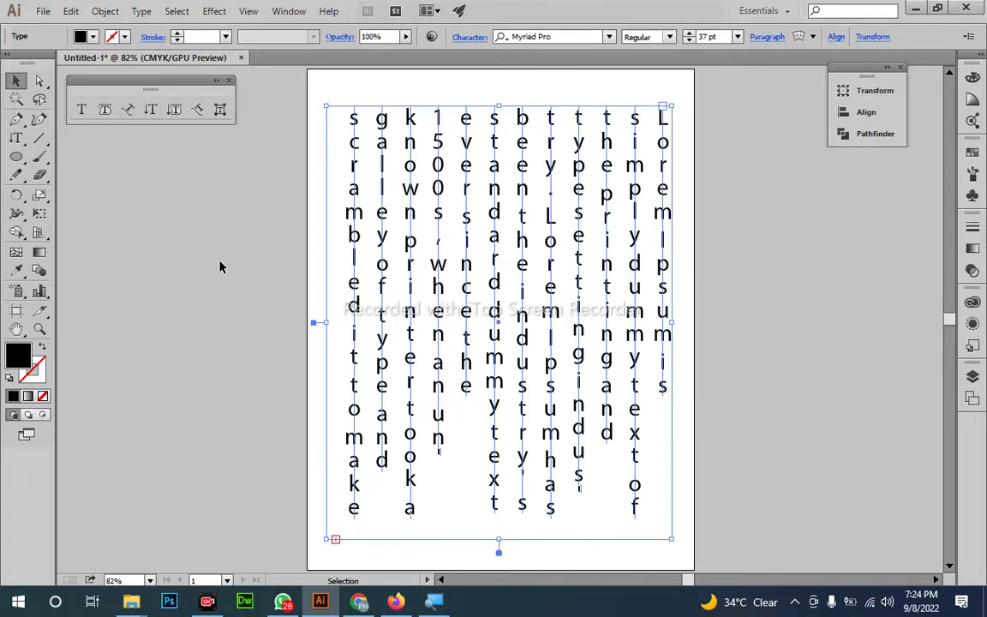
- Delete the vertical paragraph and draw a large black-filled circle in the middle of the artboard
key("Delete")
left_click(17, 157)
left_click_drag(362, 167, 601, 424)
- Convert the circle into a vertical area type shape and paste the Lorem Ipsum text into it
left_click(174, 111)
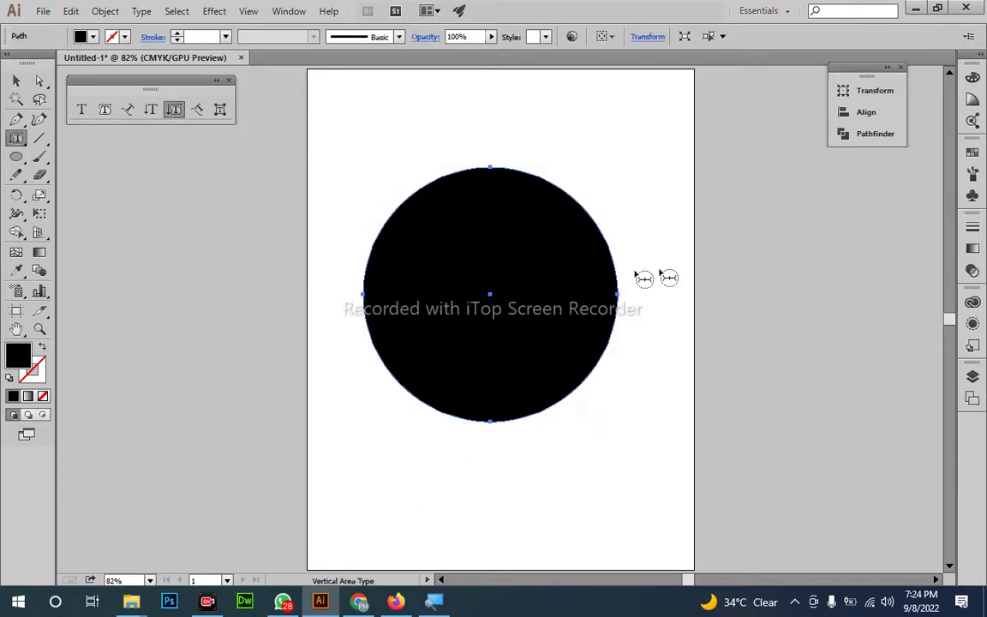
left_click(621, 293)
key("ctrl+v")
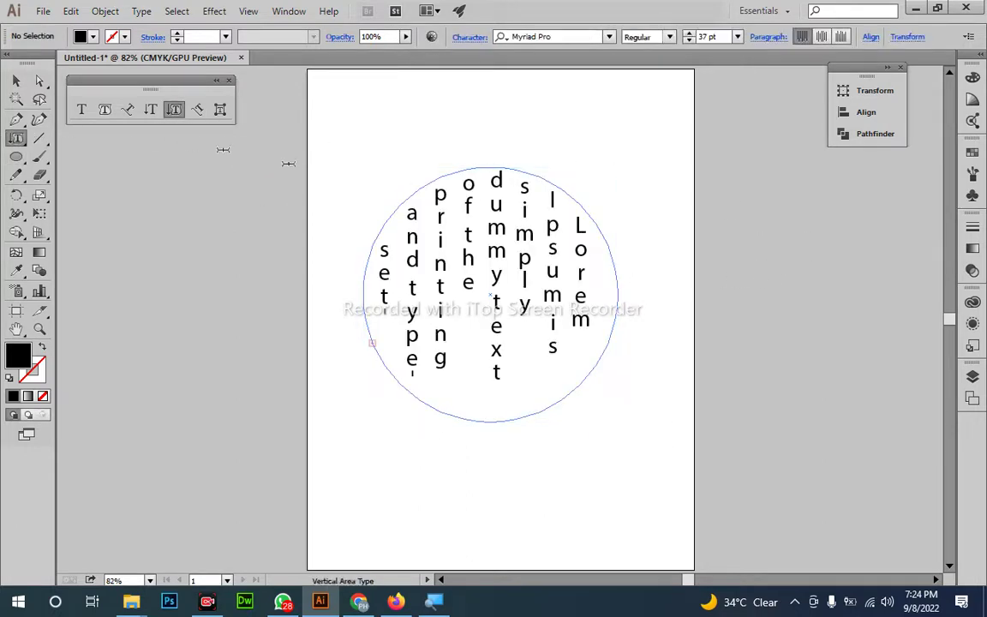
- Set all the vertical text inside the circle to 17 pt and finish editing it
key("ctrl+a")
key("Down")
key("Down")
key("Down")
key("Down")
key("Down")
key("Down")
key("Down")
key("Down")
key("Down")
key("Down")
key("Down")
key("Down")
key("Down")
key("Down")
key("Down")
key("Down")
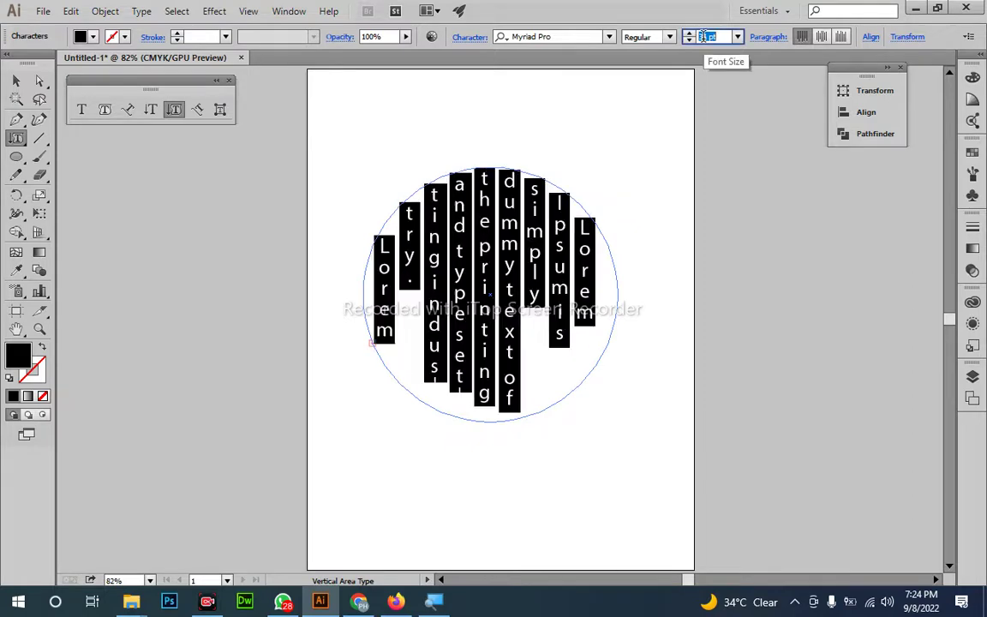
scroll(702, 36, "down", 3)
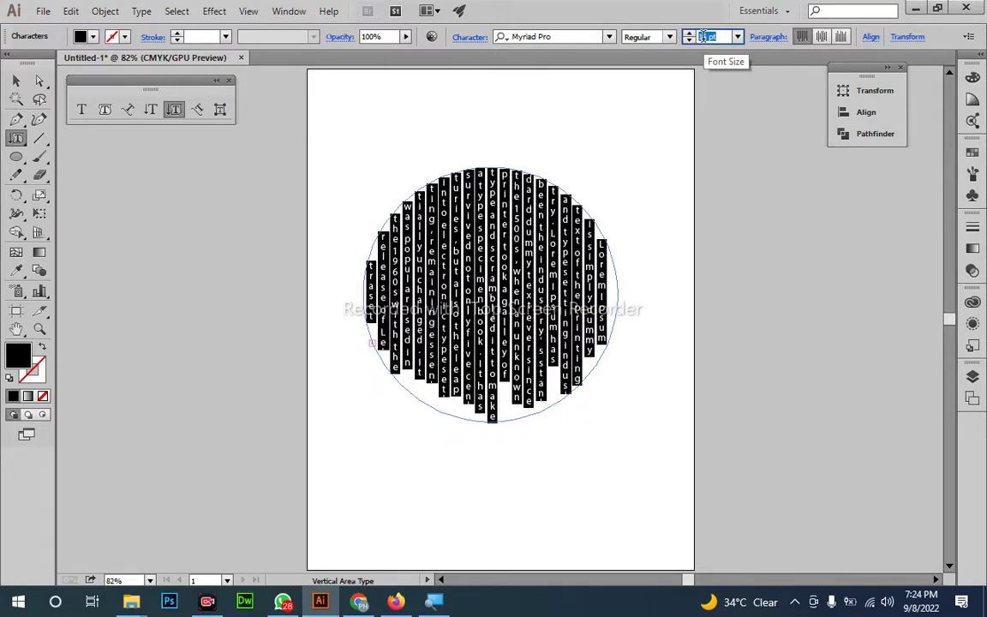
left_click(15, 80)
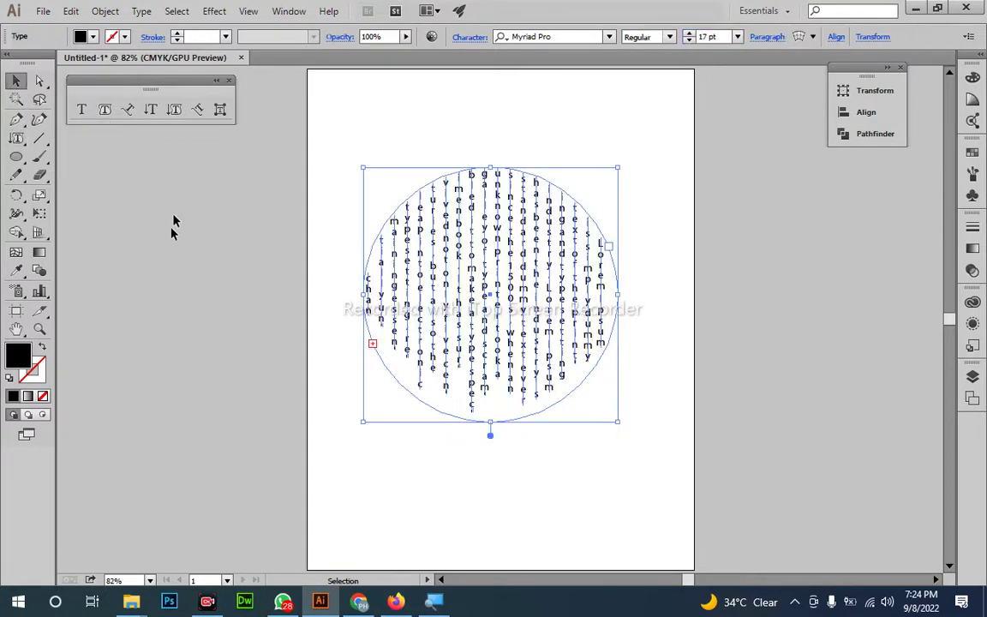
- Delete the circle of vertical area text and draw a large black-filled circle on the artboard
left_click(655, 223)
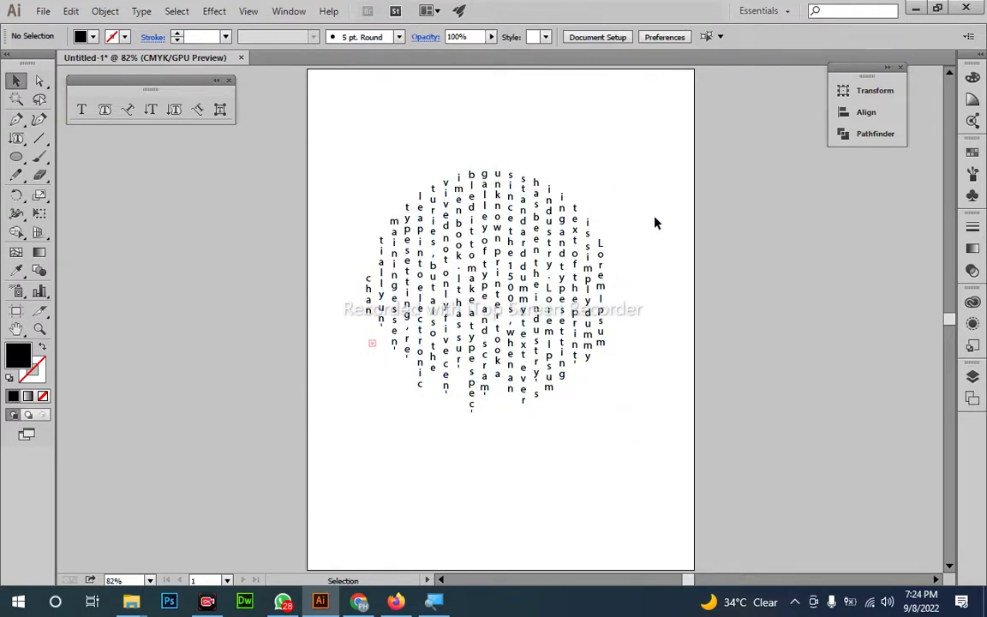
left_click(516, 301)
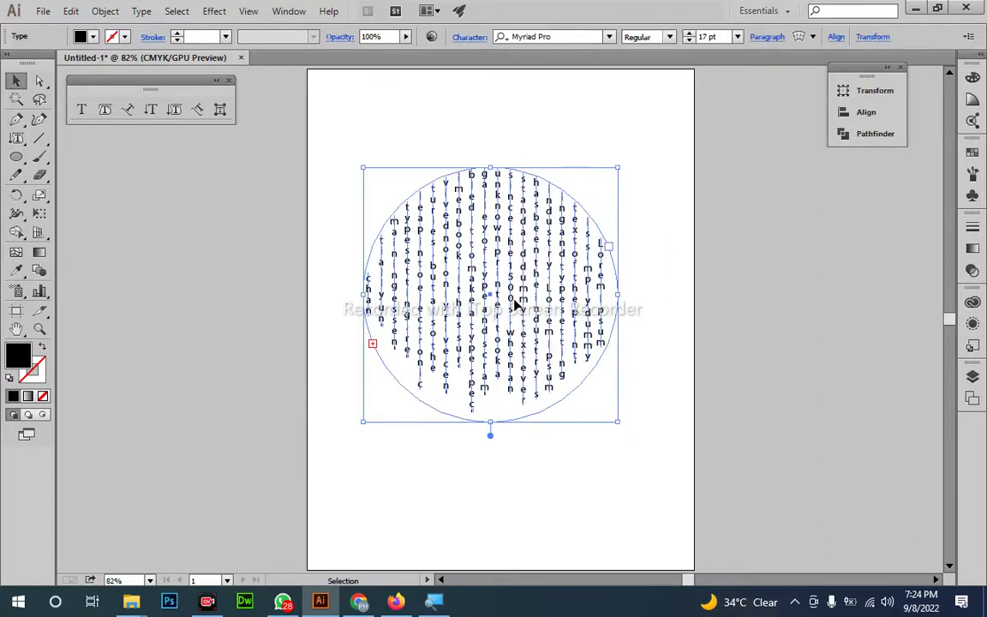
key("Delete")
left_click(16, 157)
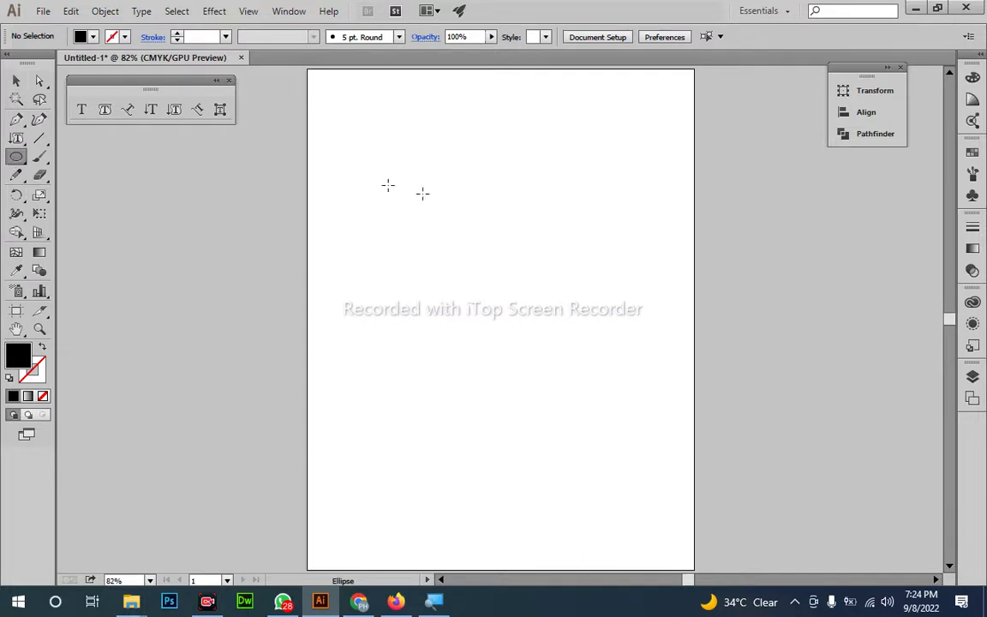
left_click_drag(336, 175, 590, 428)
- Convert the circle into a vertical type path starting at its left edge and fill most of it with random letters
left_click(196, 109)
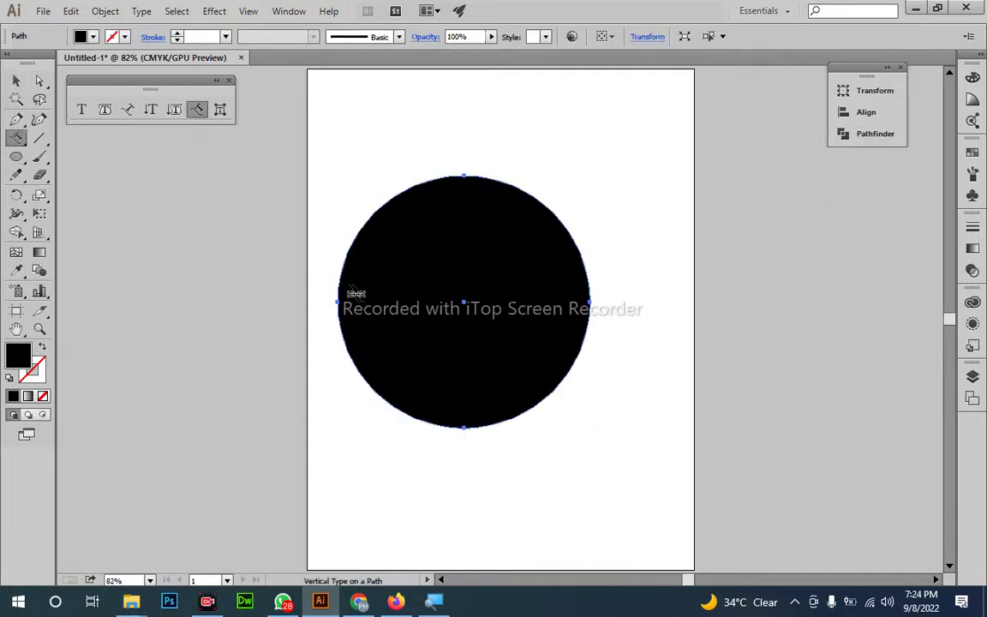
left_click(337, 292)
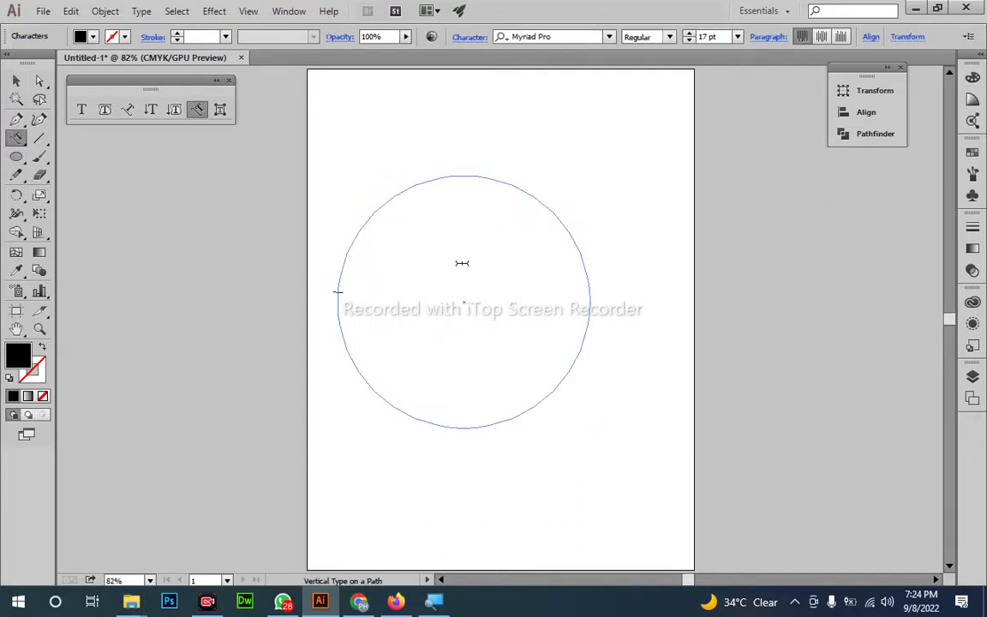
type("iiouoiouvouvouounonnou")
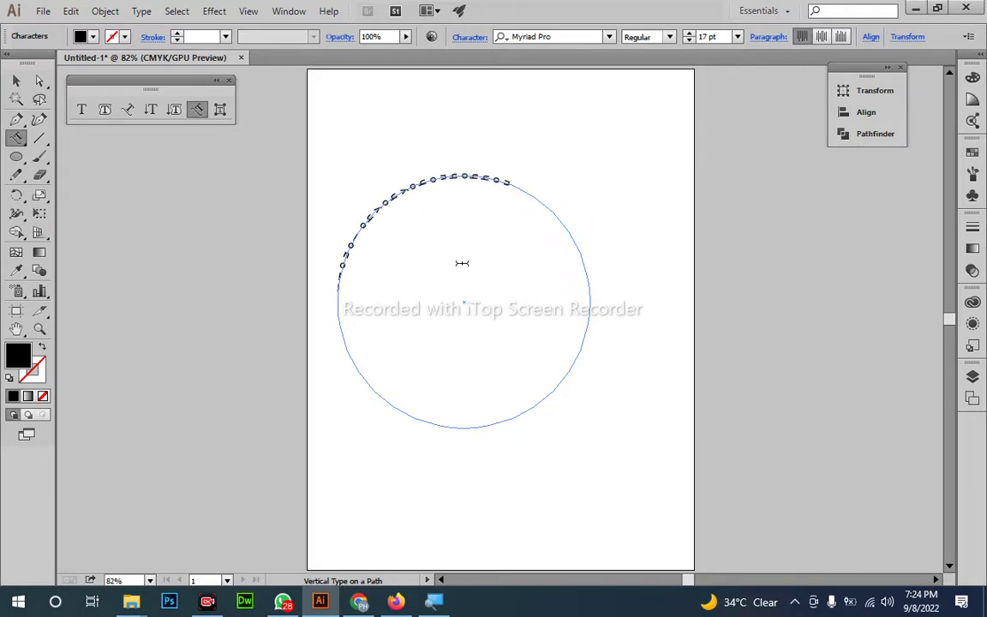
type("oooooooooooooooooo")
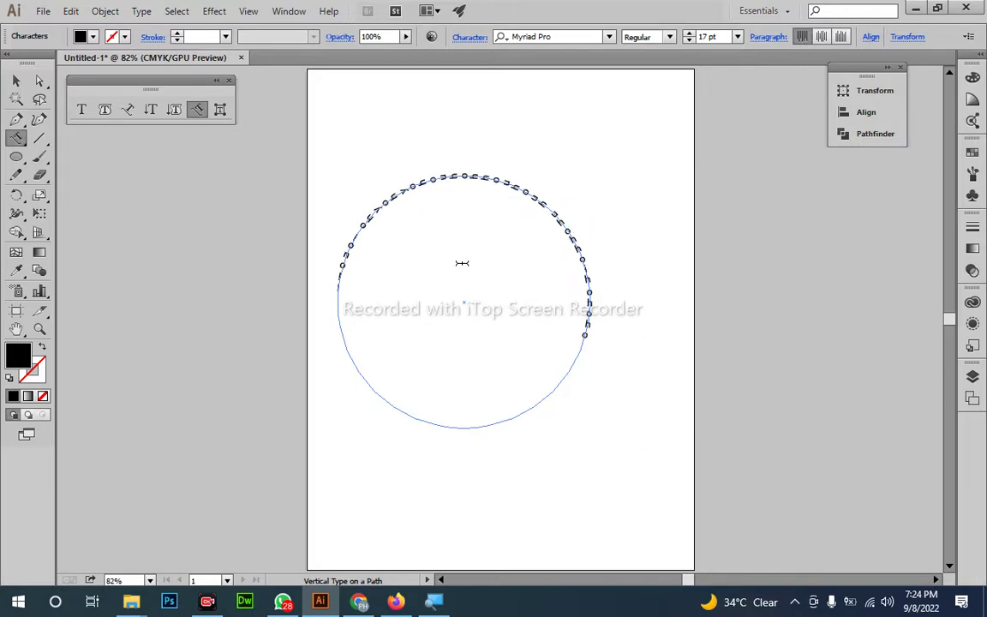
type("oooooooooooo")
- Set all the vertical text along the circle to 23 pt and finish editing it
left_click(461, 264, "ctrl")
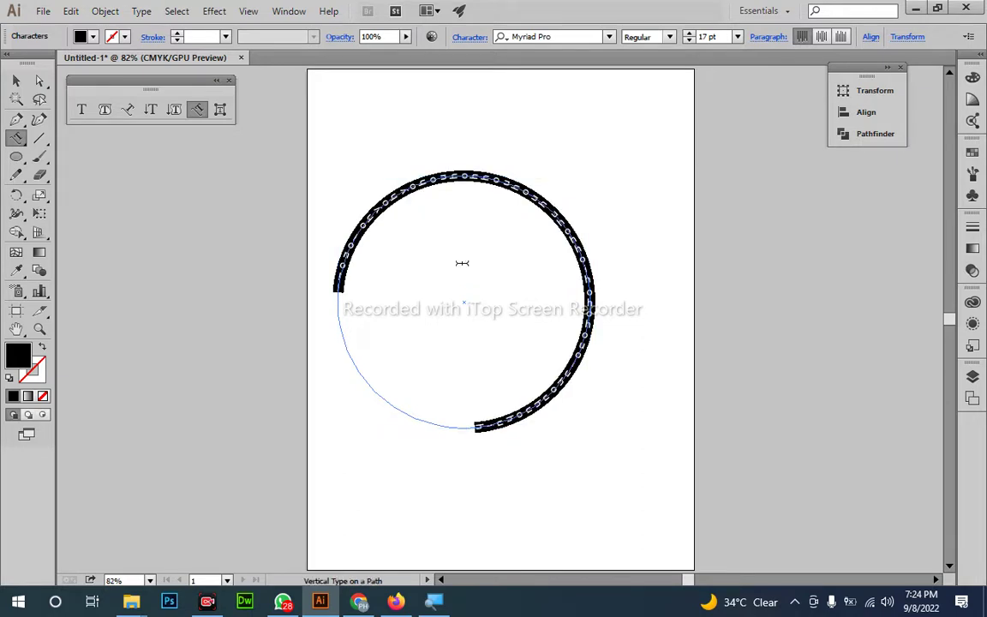
left_click(704, 35)
key("Up")
key("Up")
key("Up")
key("Up")
key("Up")
key("Up")
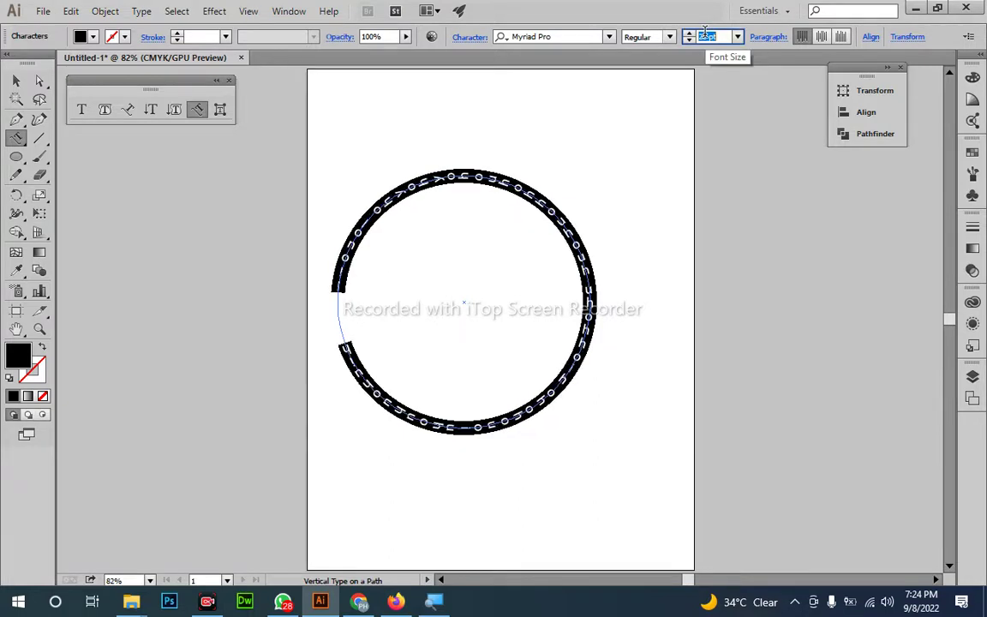
left_click(15, 81)
left_click(294, 288)
- Inspect the vertical letters along the circle up close and delete the circular text
key("z")
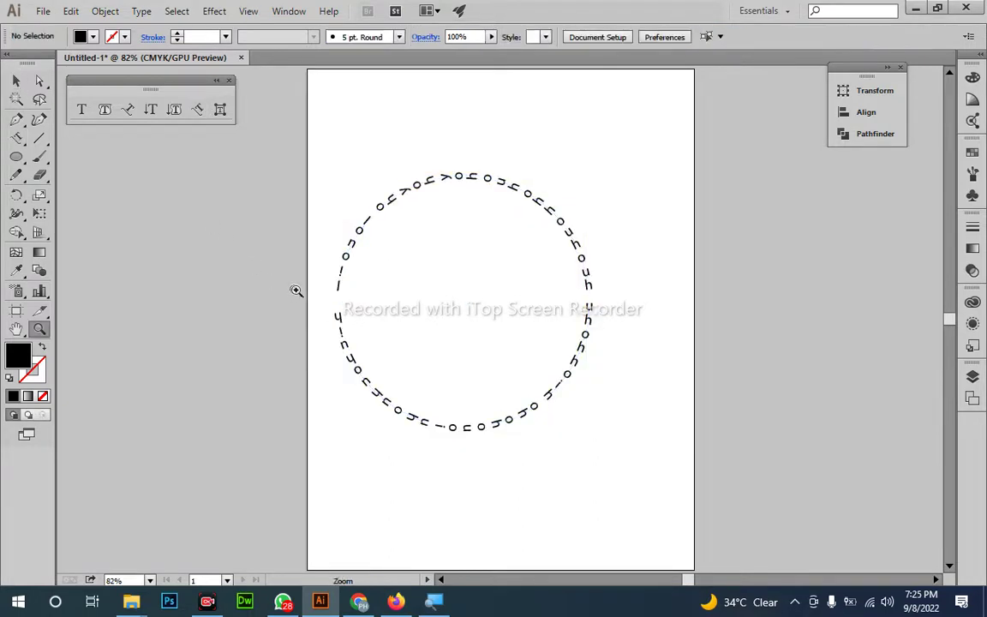
left_click_drag(318, 315, 503, 467)
key("v")
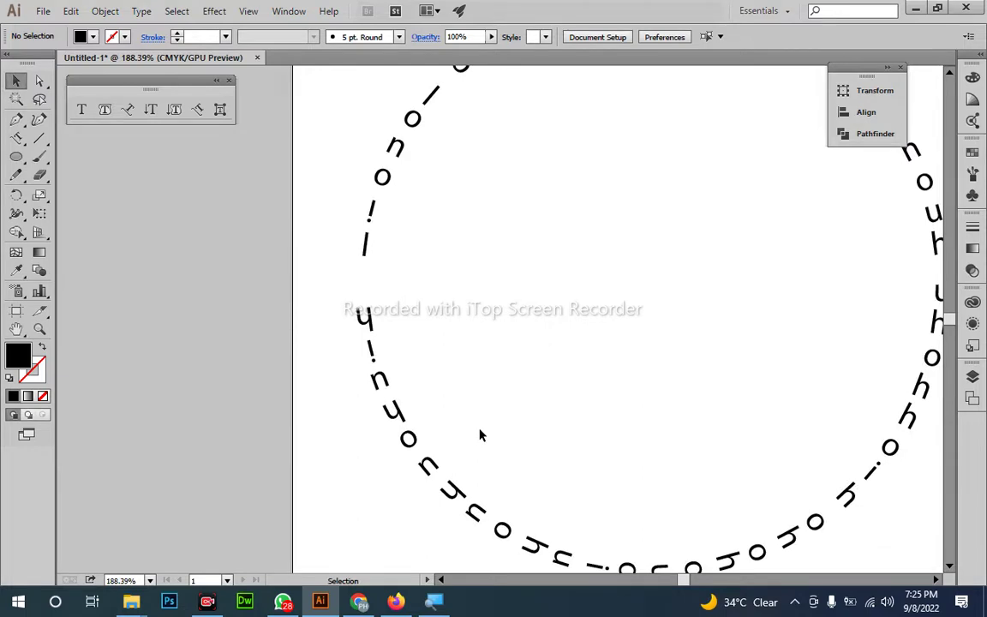
key("ctrl+a")
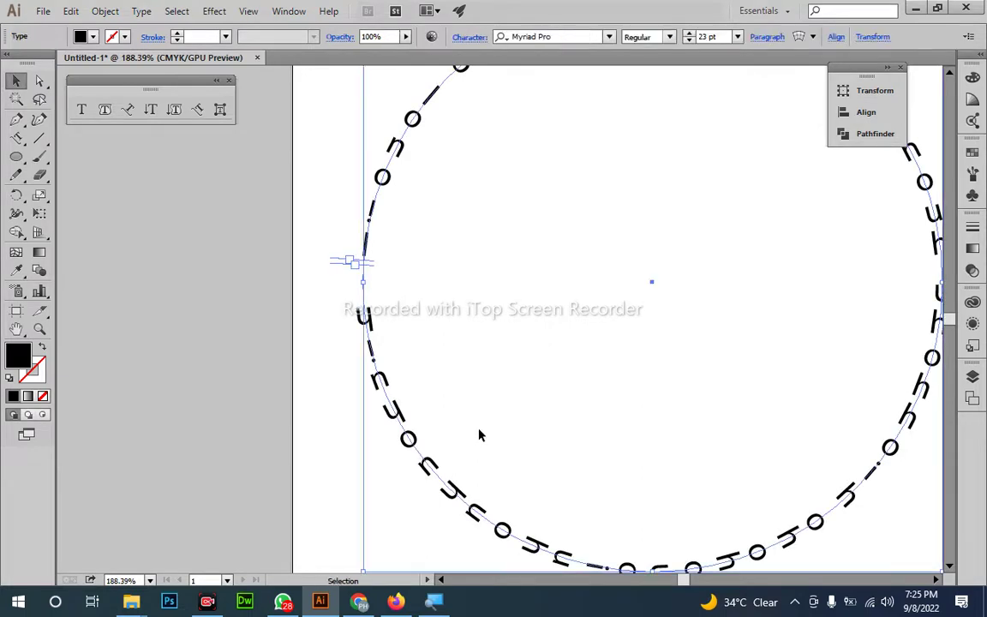
key("Delete")
key("ctrl+0")
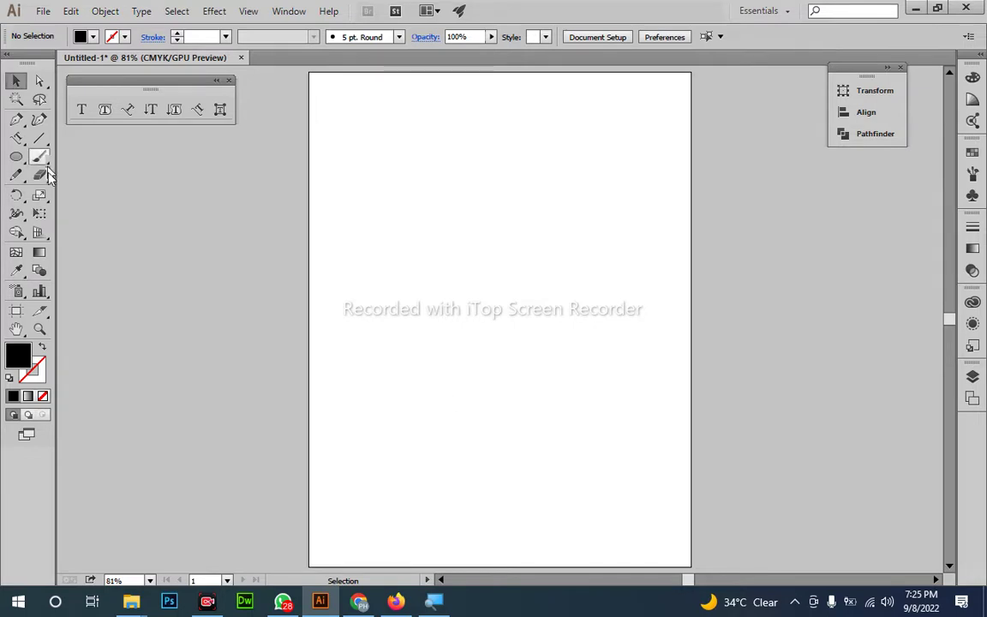
left_click_drag(16, 157, 69, 164)
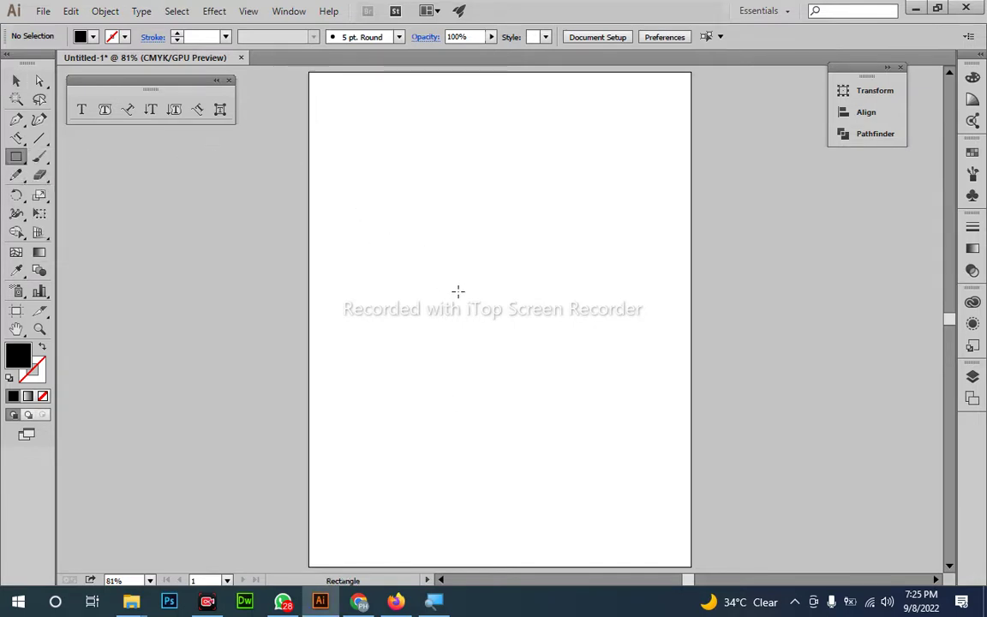
left_click_drag(458, 291, 378, 267)
- Switch to Chrome and search Google Images for "vintage logo"
left_click(358, 601)
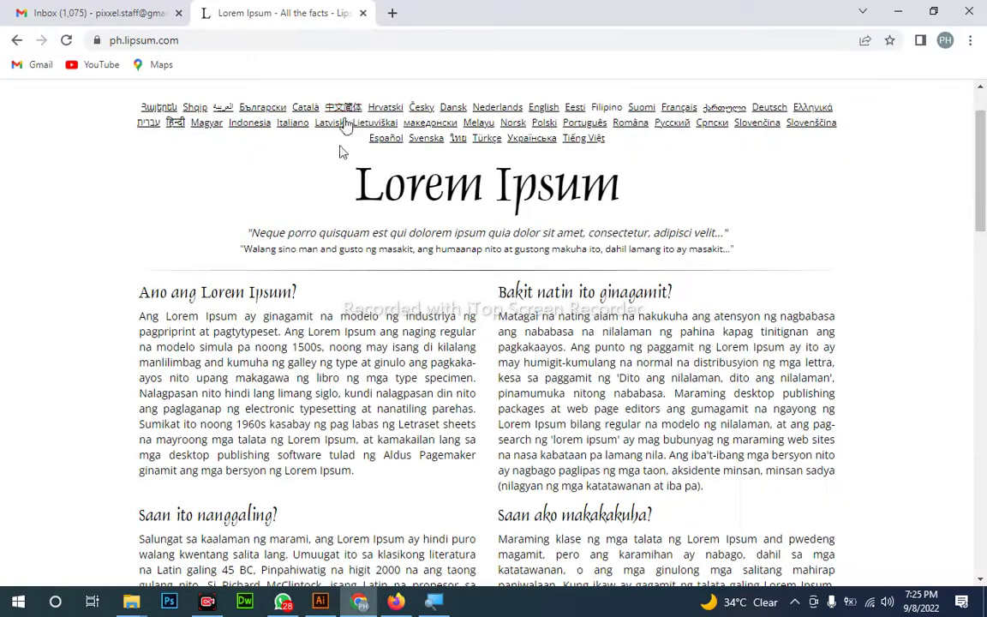
key("ctrl+l")
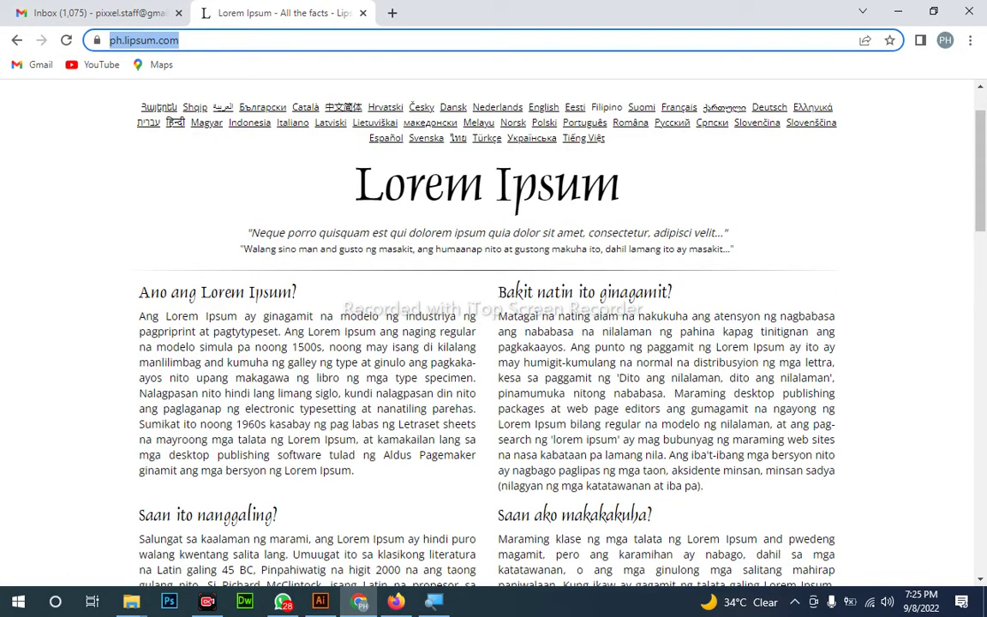
type("van")
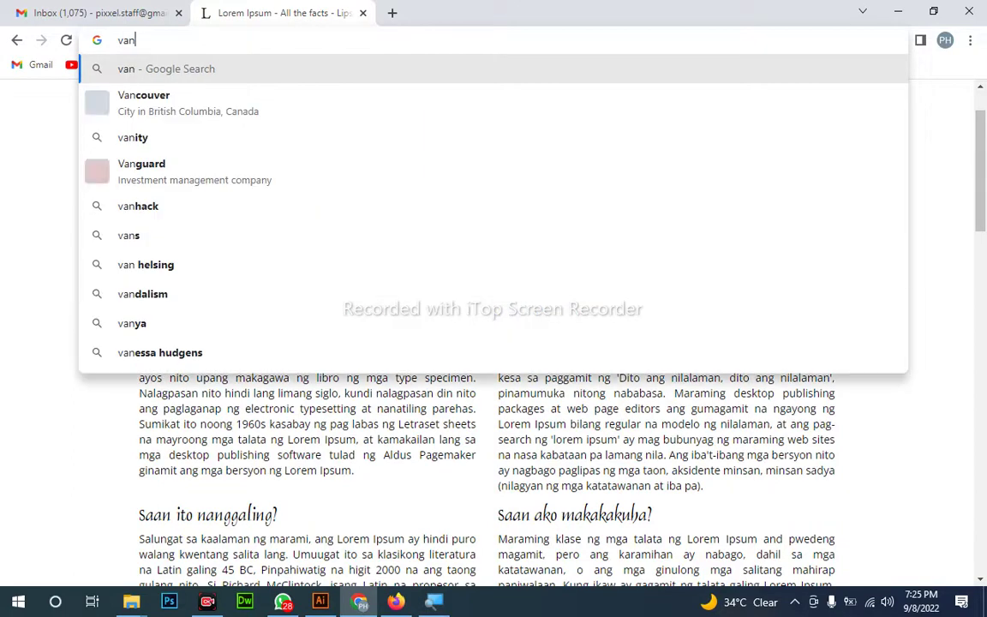
key("BackSpace")
key("BackSpace")
type("intage logo\\")
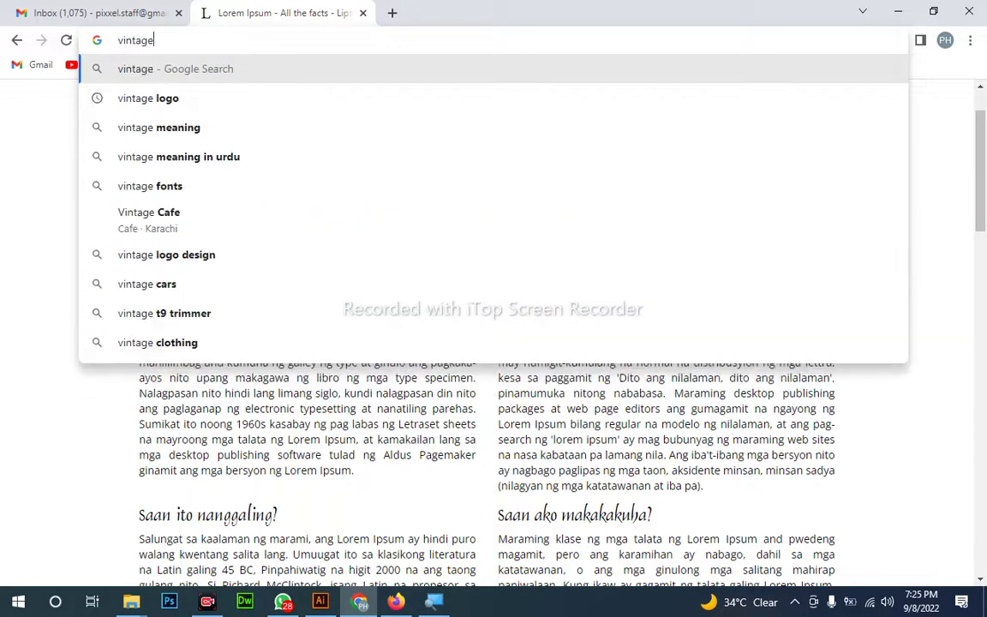
key("Return")
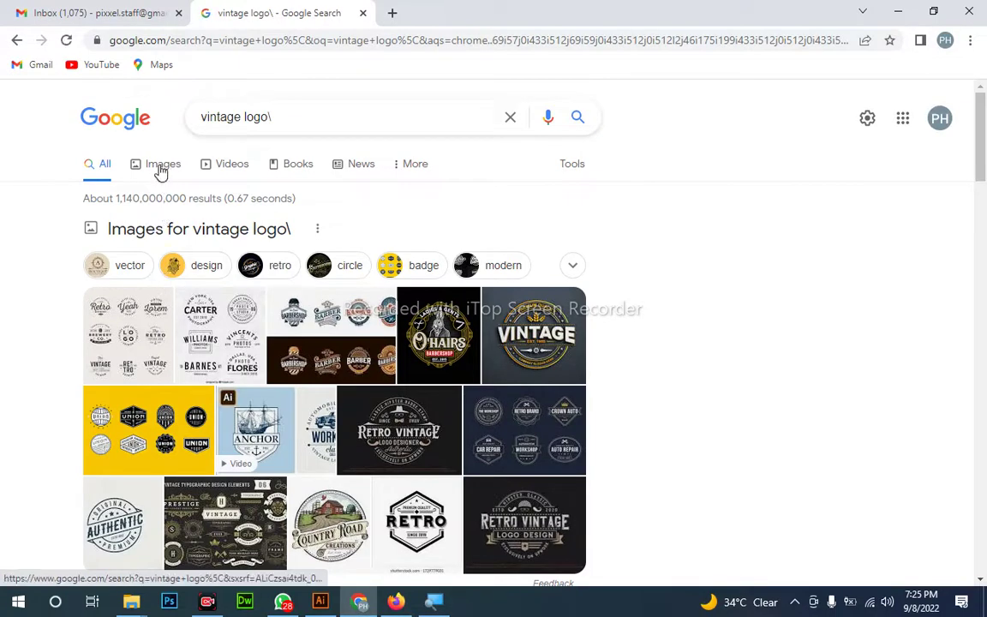
left_click(159, 168)
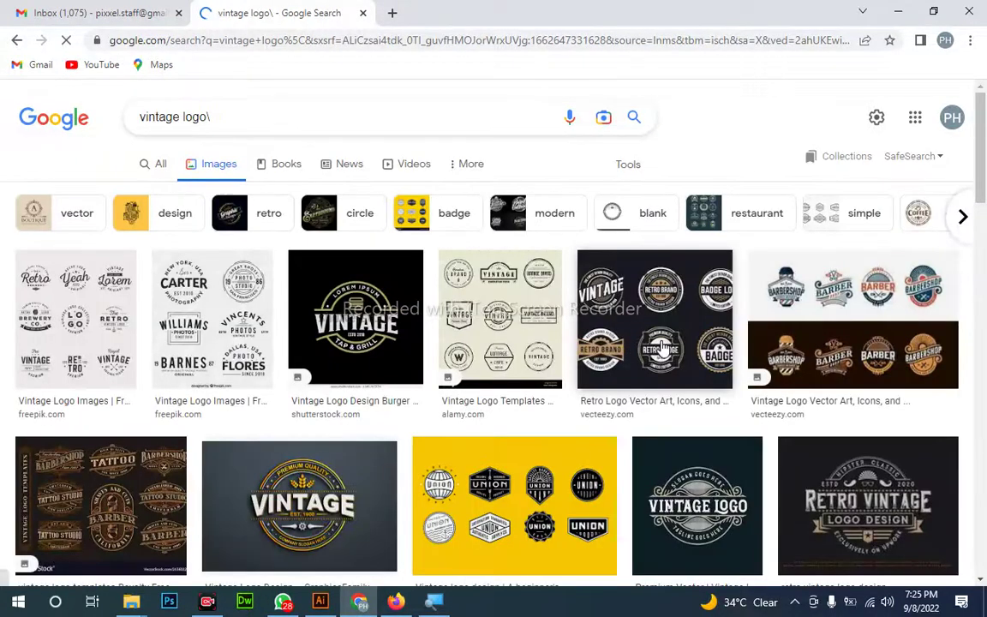
- Preview the Alamy, GraphicsFamily and Vecteezy vintage logo images to examine how text follows the circular badges
left_click(509, 295)
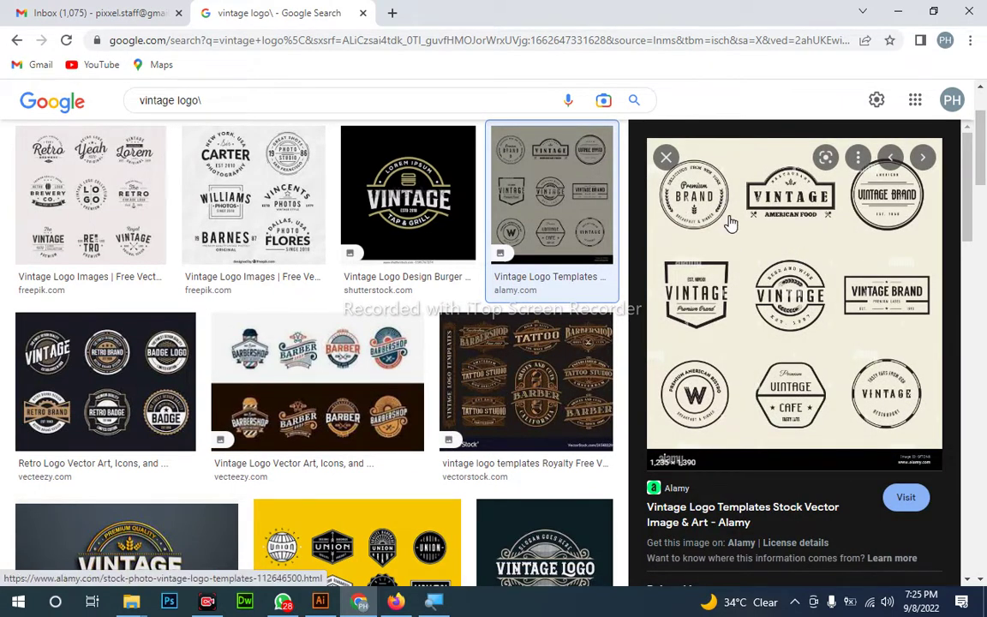
scroll(275, 293, "down", 3)
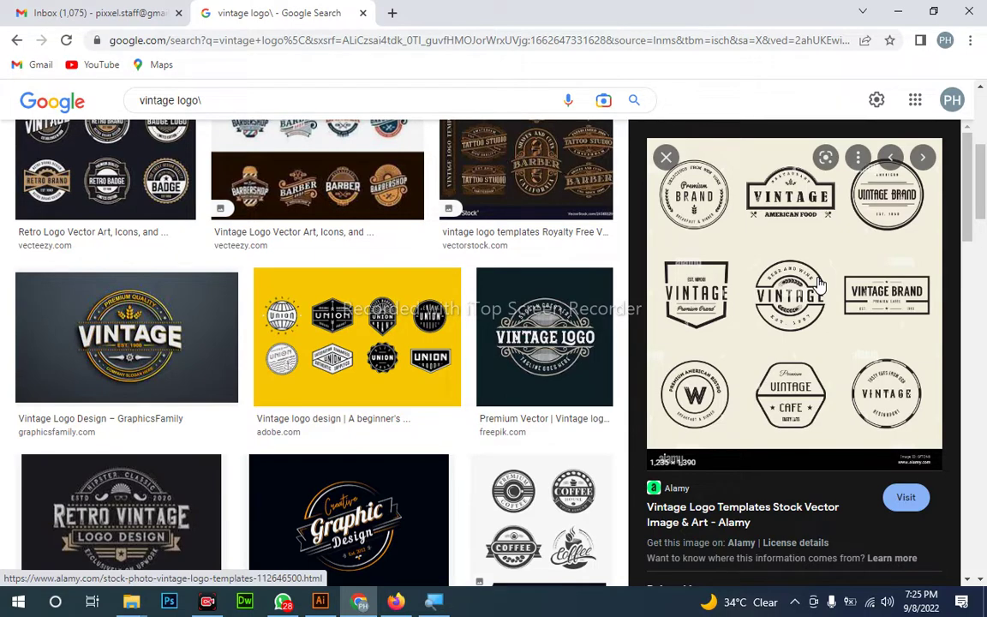
key("alt+Tab")
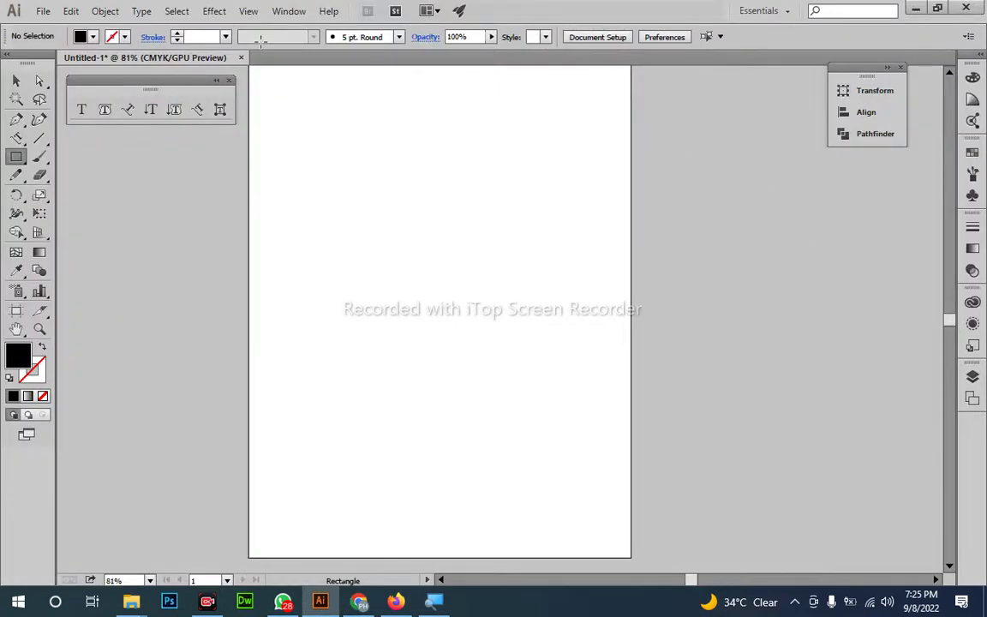
key("alt+Tab")
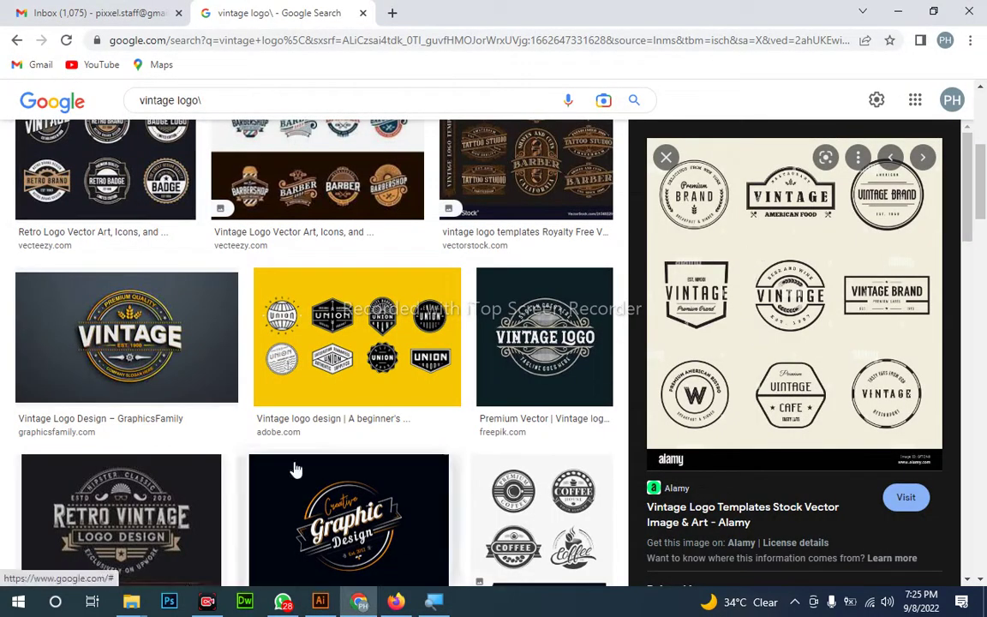
left_click(77, 325)
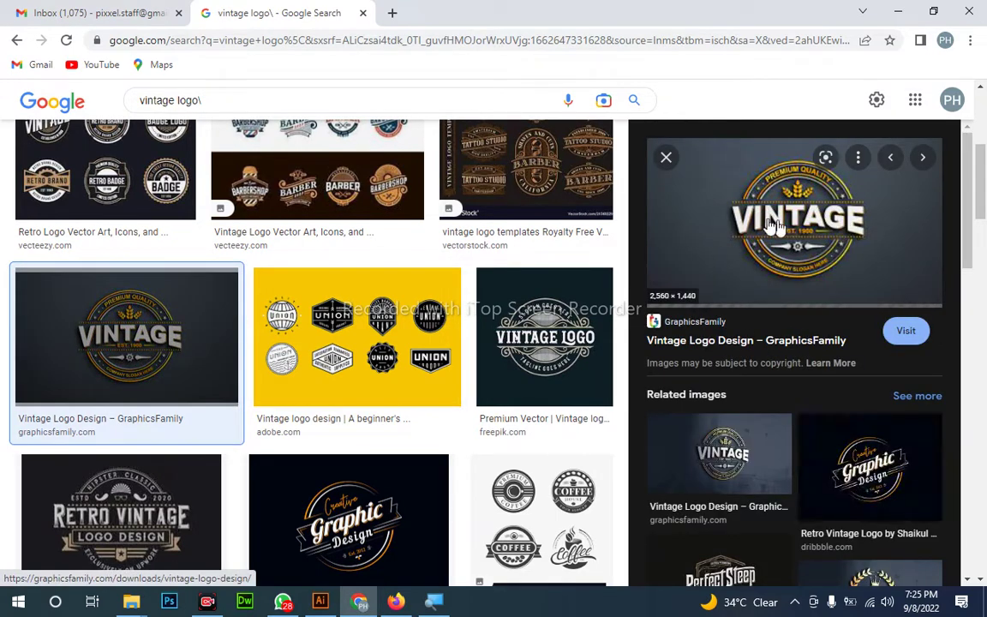
scroll(718, 248, "up", 3)
left_click(103, 368)
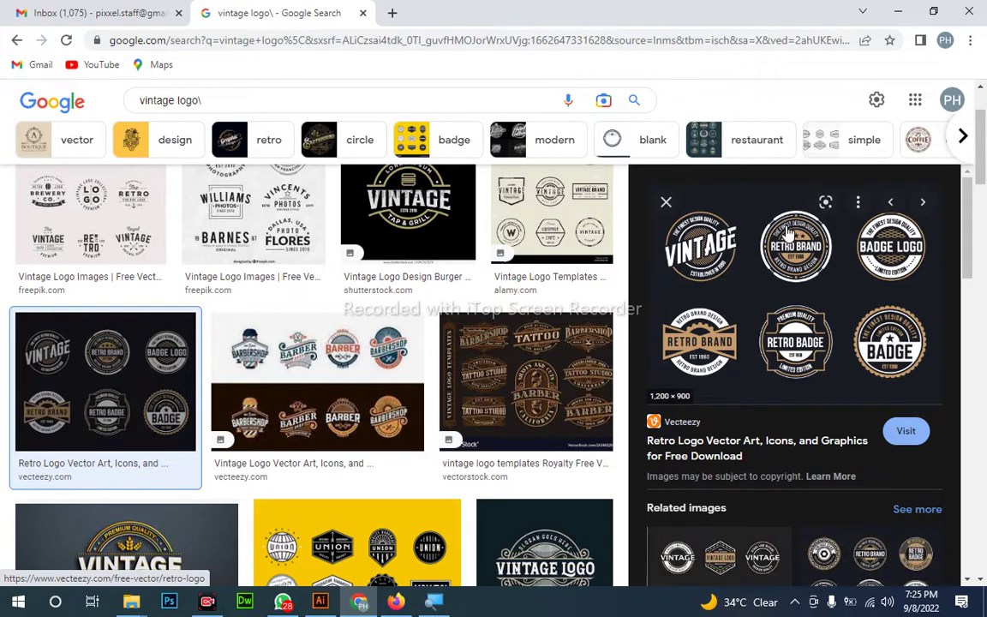
- Switch to Illustrator, draw a black circle on the artboard, and add a slightly smaller concentric copy in front of it
key("alt+Tab")
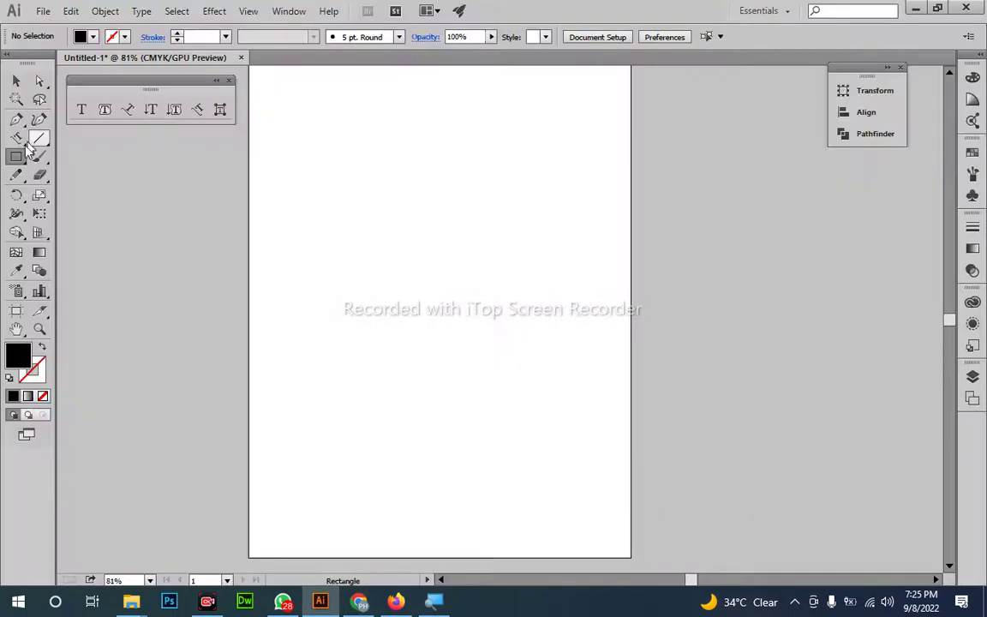
mouse_move(16, 157)
left_mouse_down()
mouse_move(120, 206)
mouse_move(94, 193)
left_mouse_up()
mouse_move(278, 216)
left_mouse_down()
mouse_move(431, 413)
mouse_move(492, 418)
left_mouse_up()
key("z")
left_click_drag(392, 368, 493, 390)
key("v")
left_click(541, 438)
left_click_drag(538, 446, 525, 482)
- Subtract the inner circle from the outer one with Pathfinder's Minus Front to form a thin black ring
left_click(456, 353)
key("a")
key("v")
key("ctrl+a")
key("ctrl+shift+a")
key("a")
left_click(441, 308)
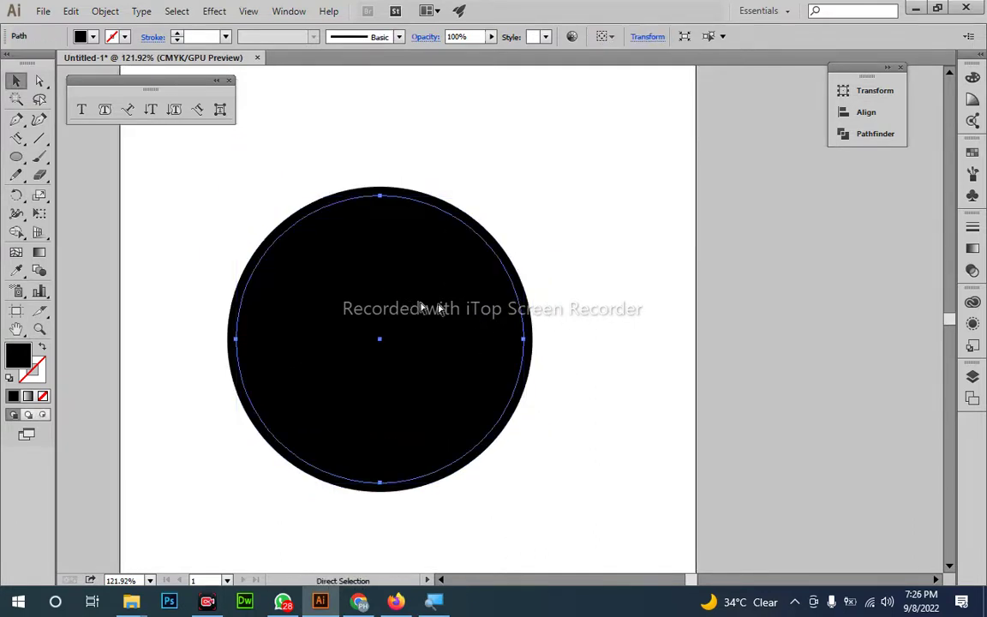
key("v")
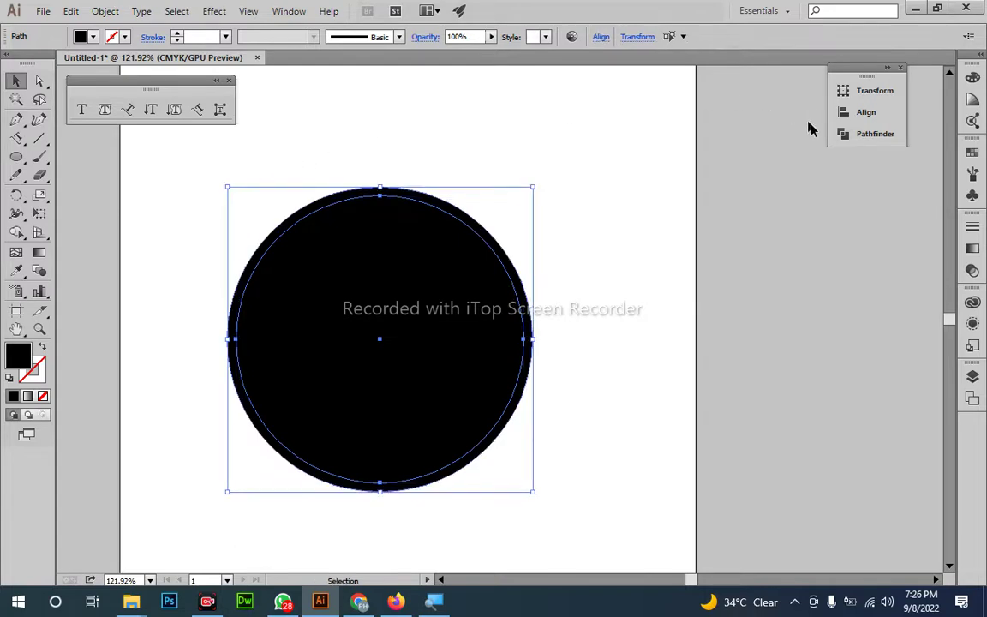
left_click(875, 133)
left_click(690, 112)
key("ctrl+shift+a")
key("z")
left_click_drag(415, 205, 426, 236)
key("v")
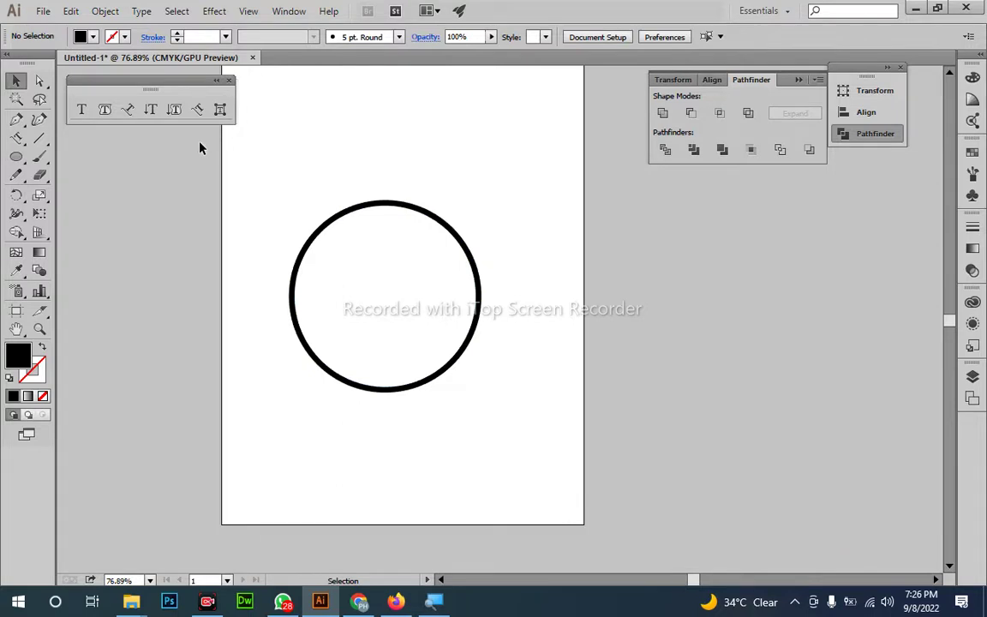
- Draw a tall, narrow black rectangle to the right of the ring, extending above and below it
left_click_drag(17, 160, 63, 159)
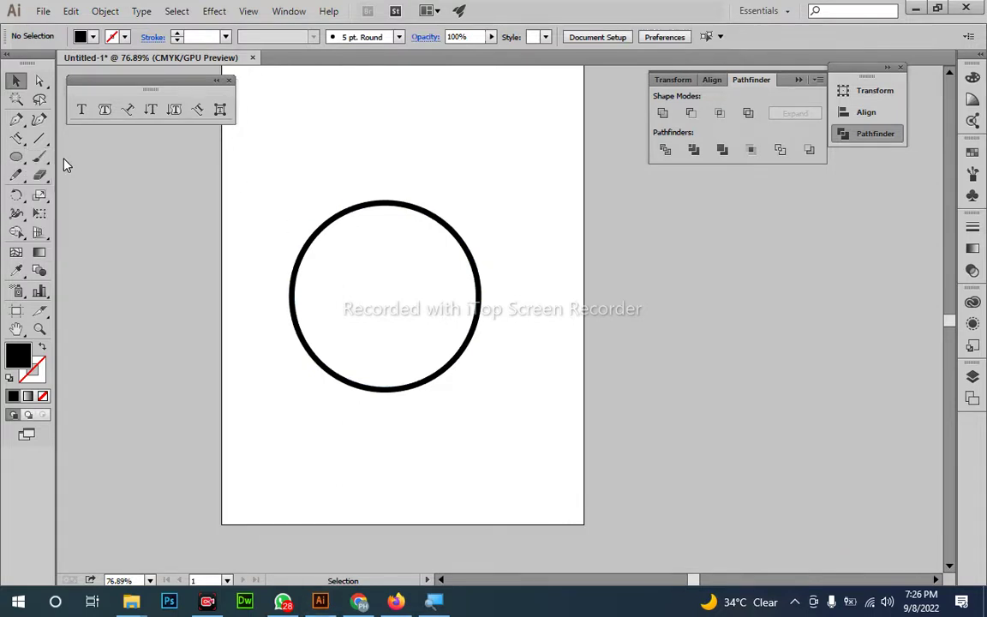
mouse_move(512, 161)
left_mouse_down()
mouse_move(453, 211)
mouse_move(472, 449)
left_mouse_up()
key("v")
left_click_drag(488, 333, 460, 383)
left_click(559, 386)
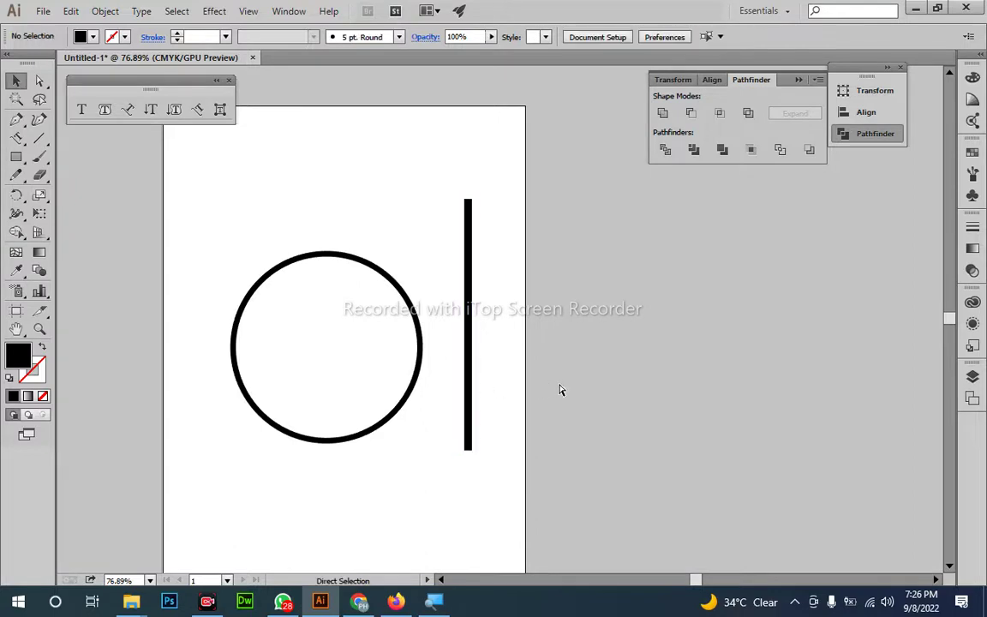
- Paste the copied black circle in front and move it to the lower left of the ring, partly off the artboard
key("ctrl+f")
left_click_drag(337, 351, 131, 448)
left_click(283, 484)
left_click_drag(351, 475, 374, 446)
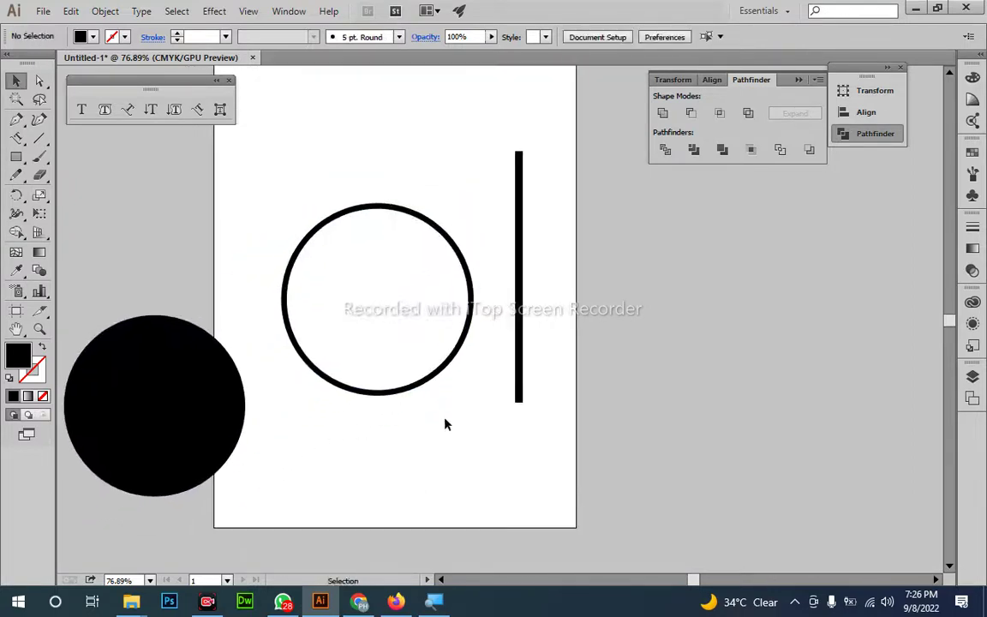
- Create a copy of the vertical bar rotated 45° about its centre
left_click_drag(549, 221, 492, 283)
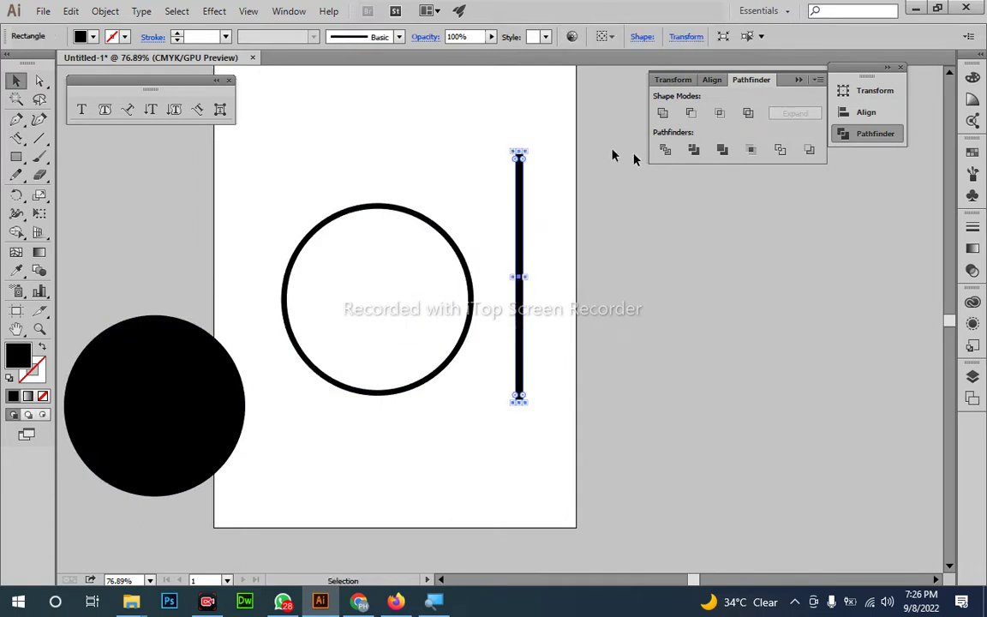
left_click_drag(527, 145, 567, 296)
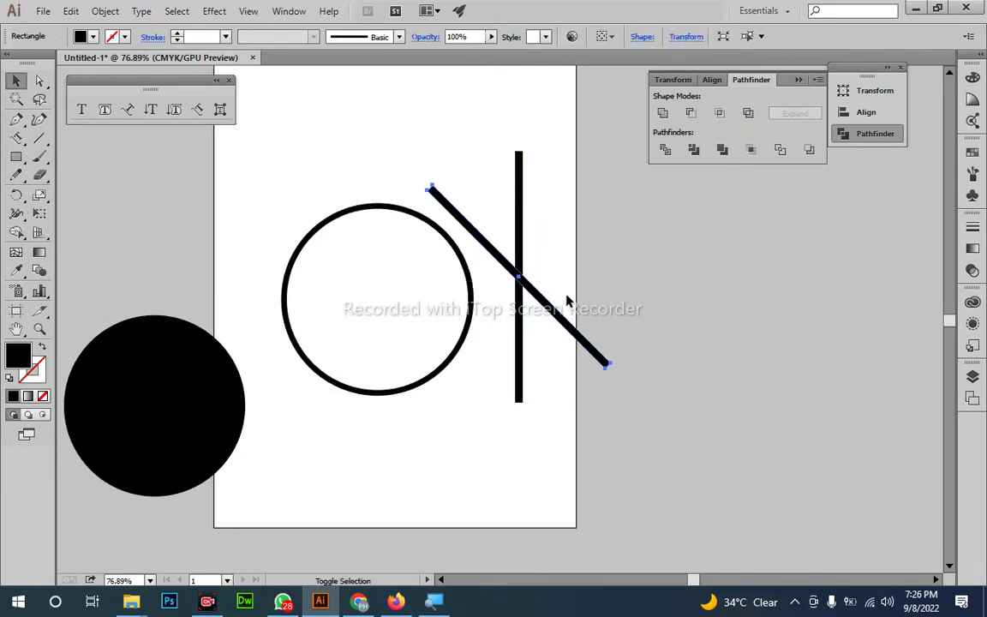
- Undo the 45° copy of the vertical bar, make a copy rotated 90° instead, and select both bars
key("ctrl+z")
left_click_drag(535, 150, 605, 267)
left_click(519, 309, "shift")
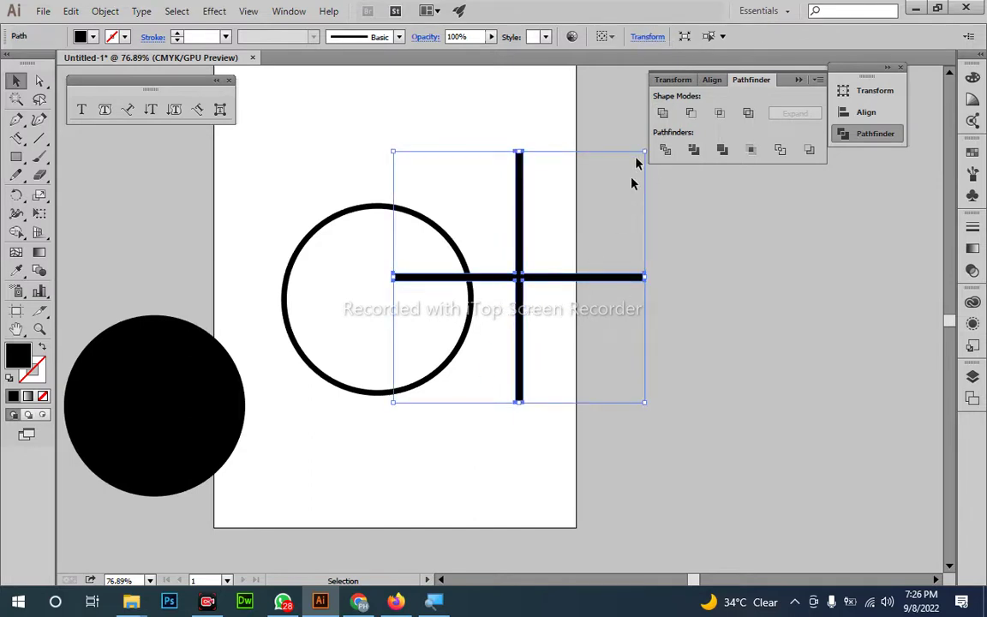
- Rotate the crossed bars 45° into an X and move them over the middle of the ring
left_click_drag(600, 204, 548, 215)
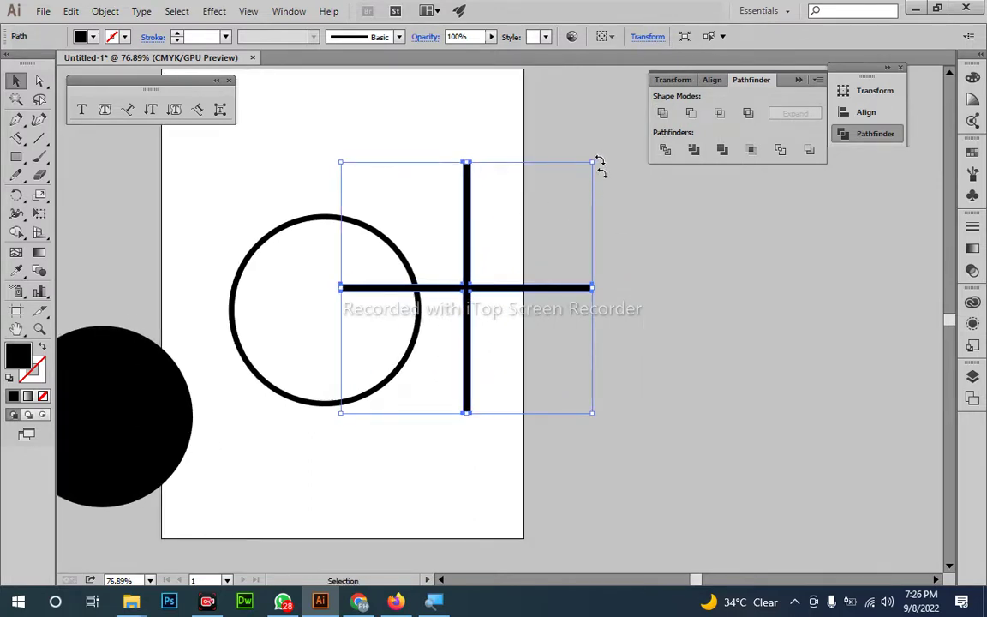
left_click_drag(599, 167, 613, 255)
left_click_drag(504, 276, 347, 295)
left_click_drag(413, 223, 343, 295)
key("ctrl+z")
- Select the ring and the X and align them on their horizontal and vertical centres
left_click_drag(432, 428, 322, 284)
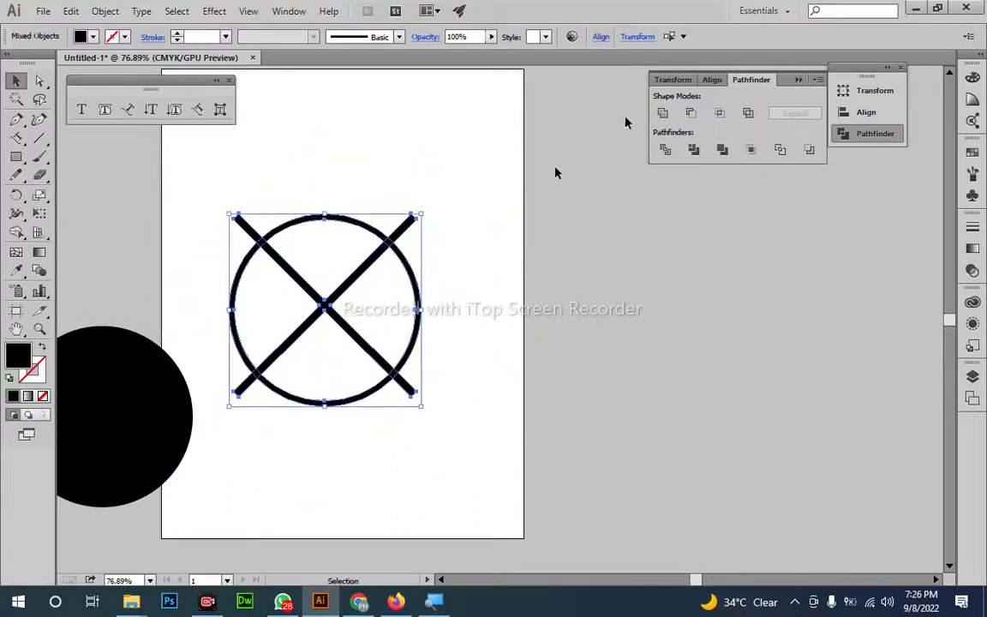
left_click(711, 80)
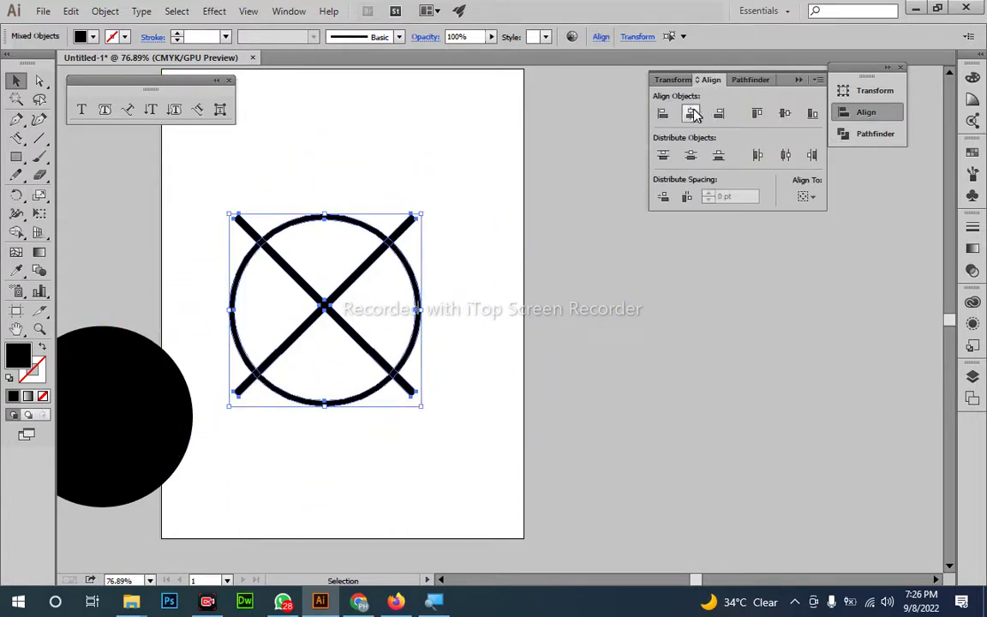
left_click(786, 115)
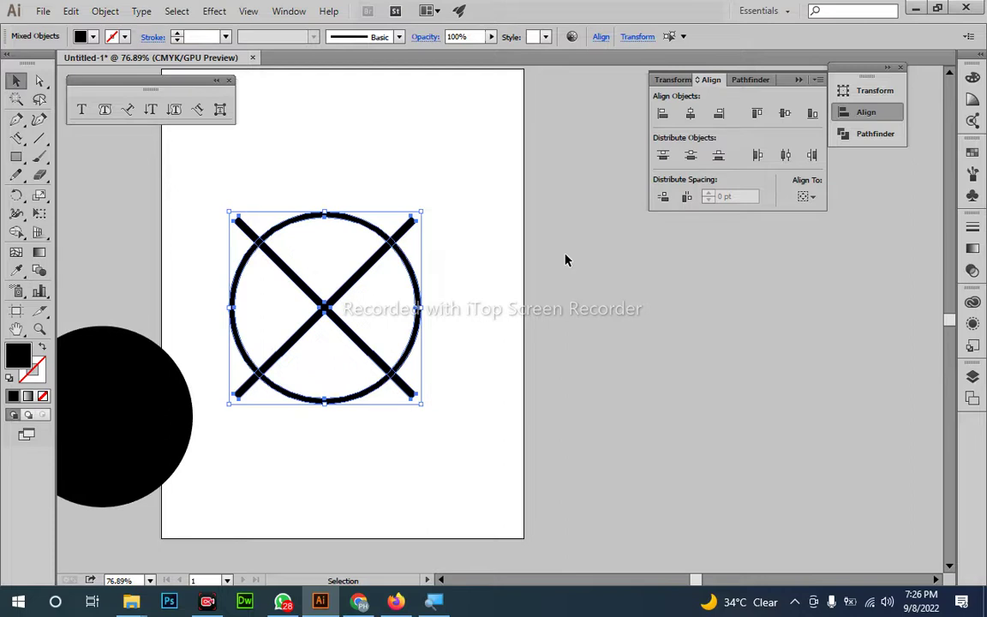
- Subtract the X from the ring with Pathfinder's Minus Front, splitting it into four arcs
left_click(752, 80)
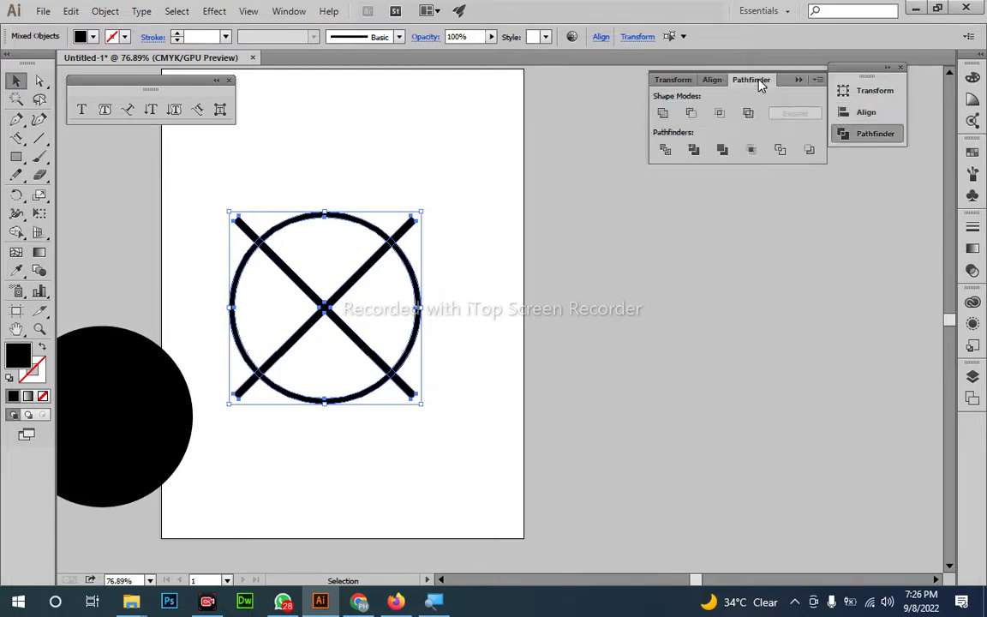
left_click(691, 113)
left_click(517, 342)
key("z")
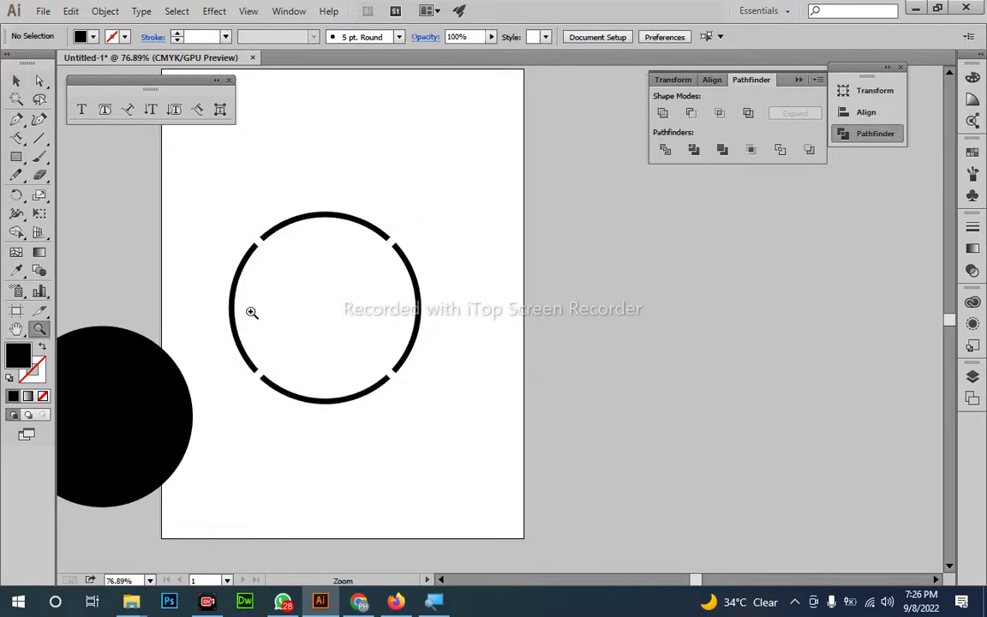
left_click_drag(257, 320, 385, 414)
key("v")
left_click_drag(531, 376, 528, 366)
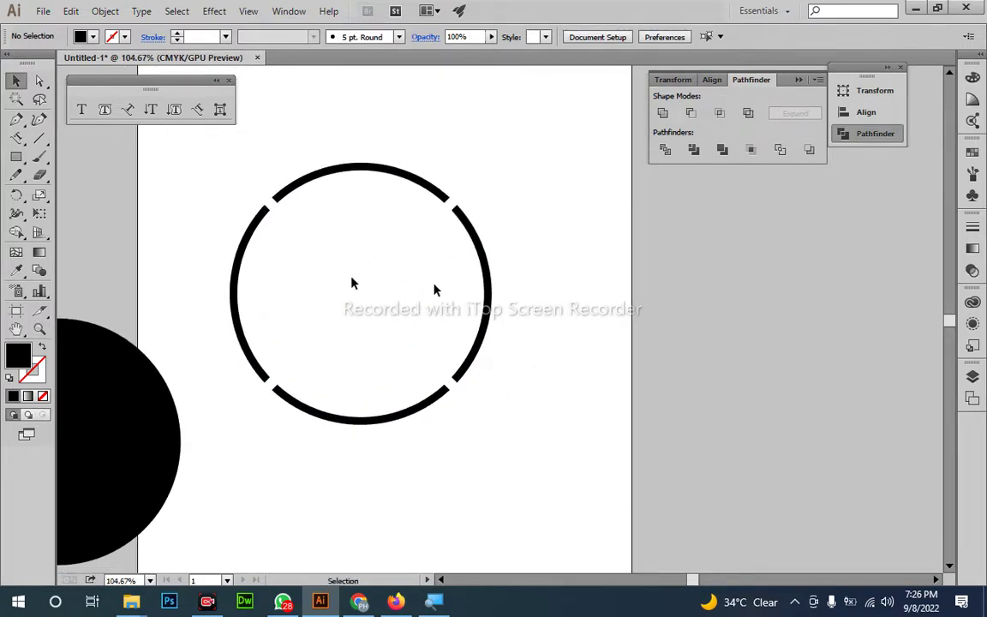
left_click_drag(141, 435, 473, 331)
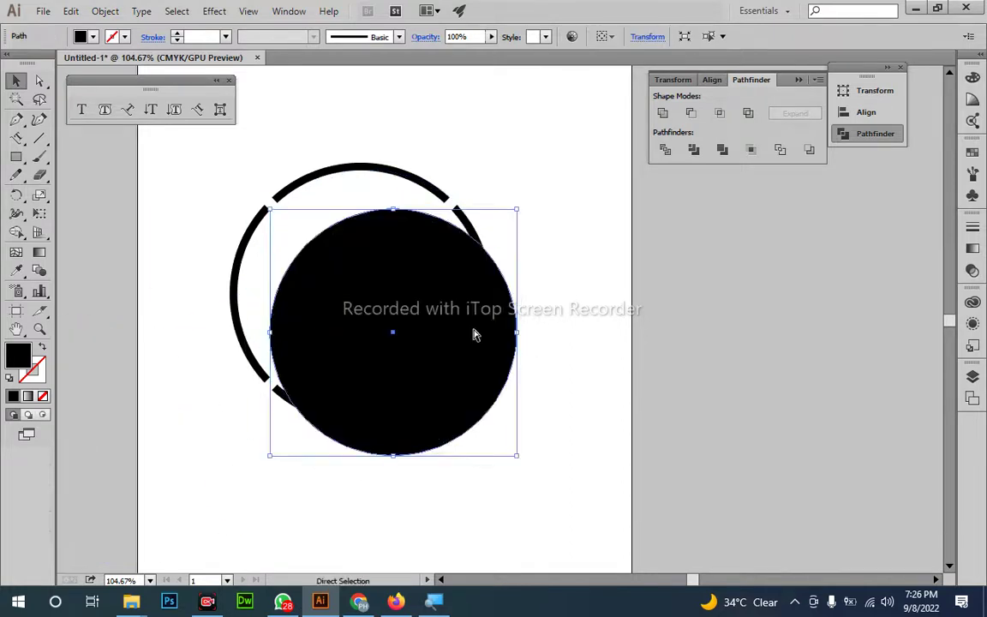
key("ctrl+z")
key("ctrl+z")
key("ctrl+z")
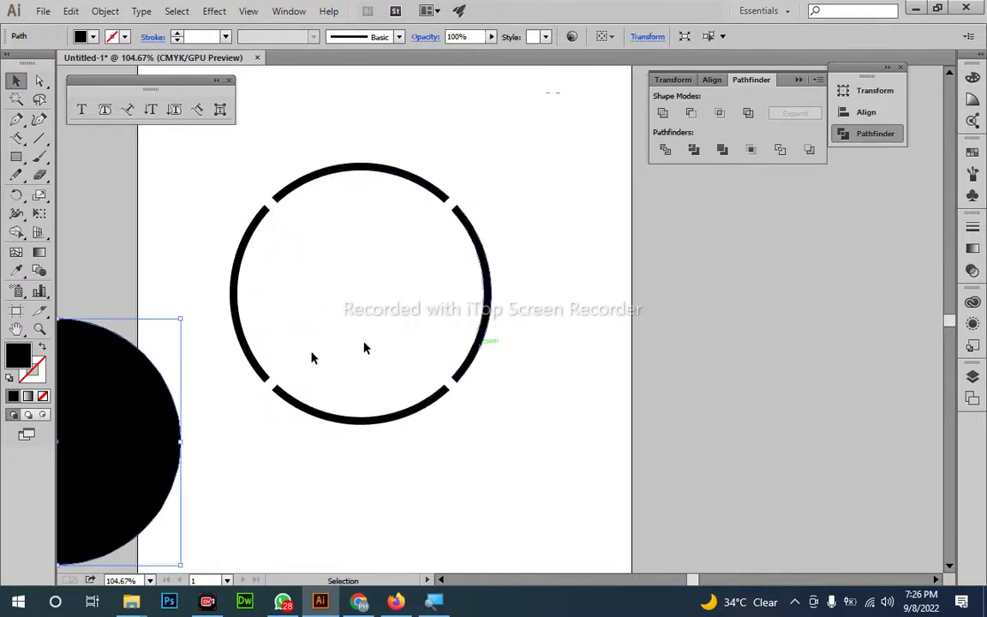
- Place a copy of the black circle centred inside the four arcs and shrink it slightly to leave a thin white gap
left_click_drag(170, 414, 414, 306)
left_click(614, 305)
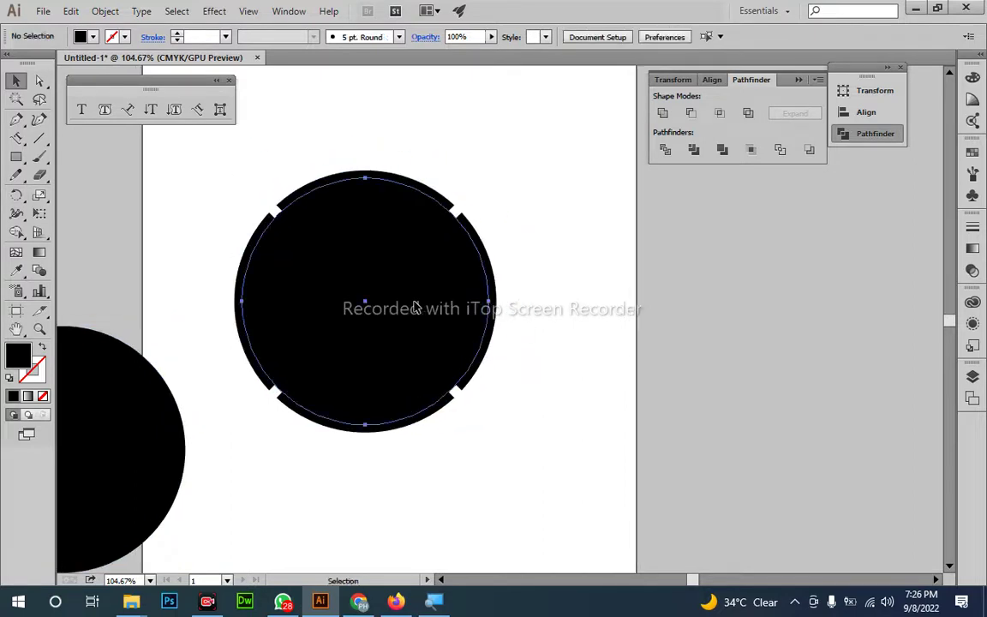
left_click(414, 307)
left_click_drag(490, 426, 484, 420)
left_click(504, 419)
- Create a slightly smaller concentric copy of the centre circle and subtract it with Minus Front to form an inner ring
key("z")
left_click(452, 408)
left_click_drag(357, 337, 372, 361)
left_click(390, 335)
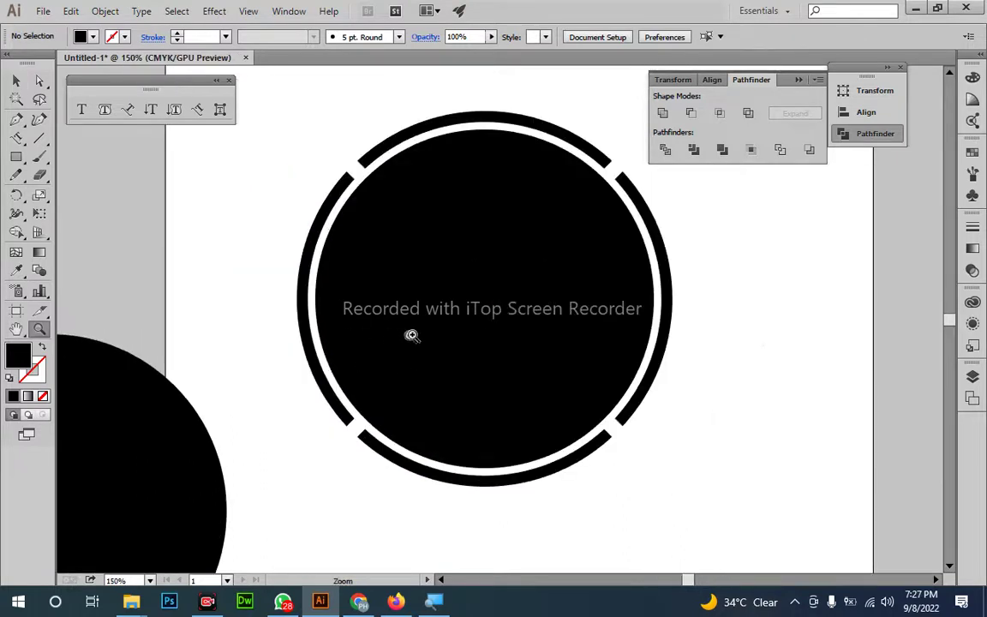
left_click_drag(491, 345, 387, 365)
key("v")
left_click(386, 354)
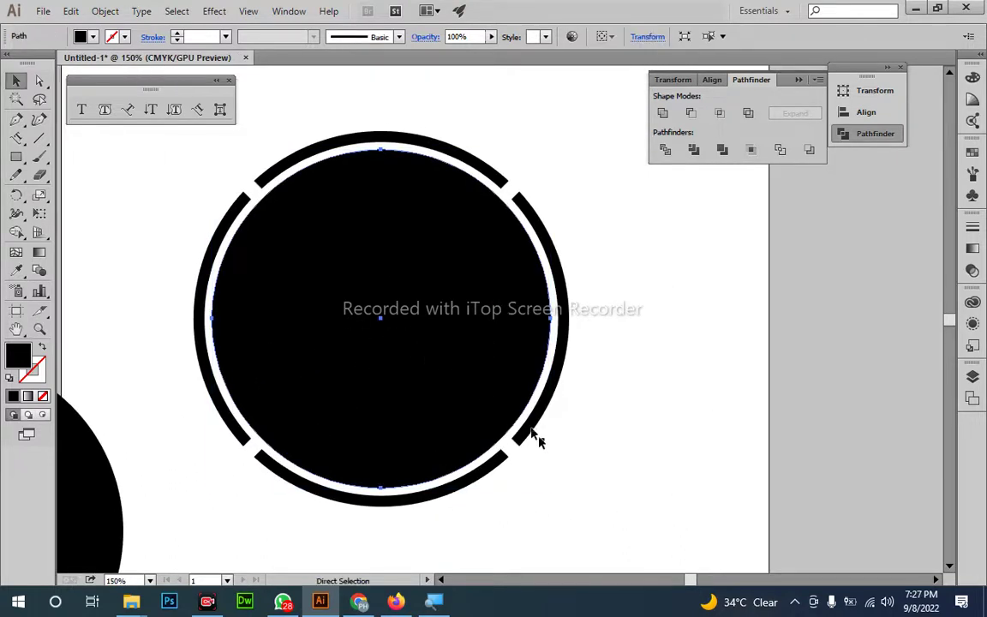
left_click_drag(551, 488, 541, 474)
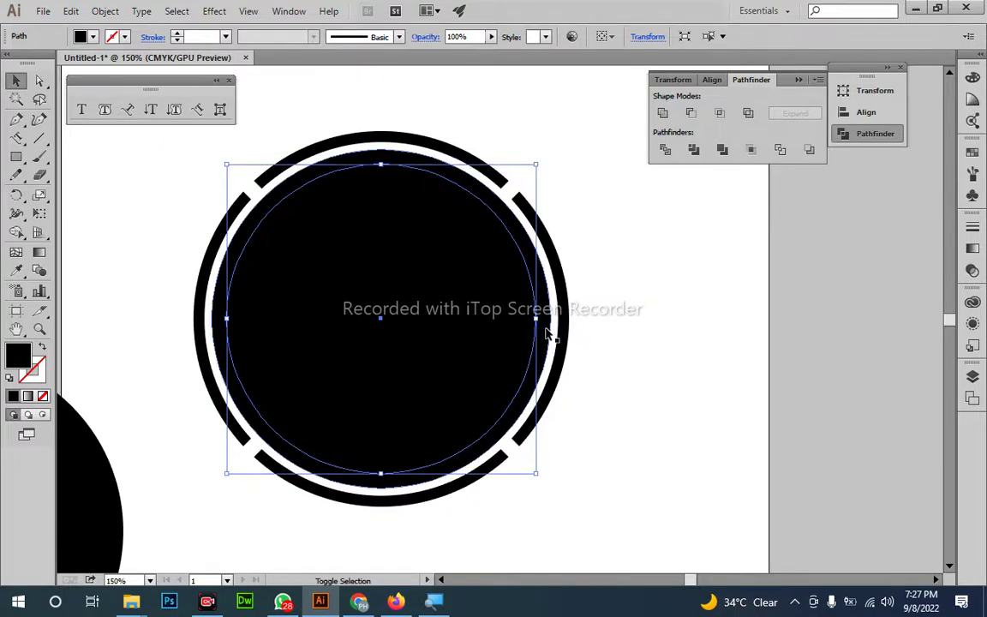
left_click(547, 329, "shift")
left_click(689, 115)
left_click(662, 281)
- Isolate the inner ring and scale its inner circle down about its centre to make the black band much thicker
key("z")
left_click_drag(574, 360, 511, 399)
key("v")
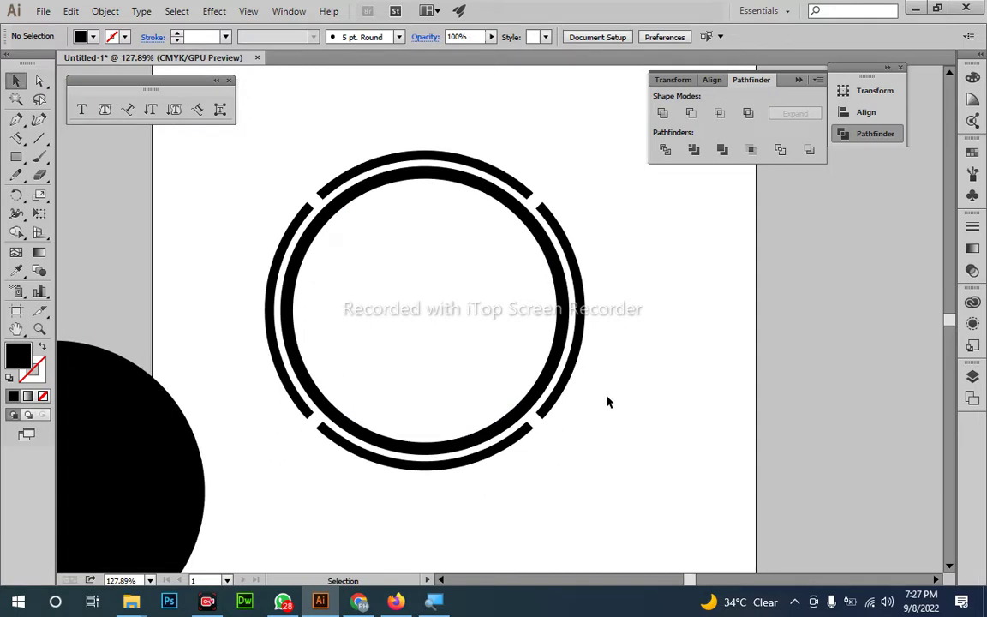
double_click(558, 347)
left_click(558, 348)
left_click(555, 349)
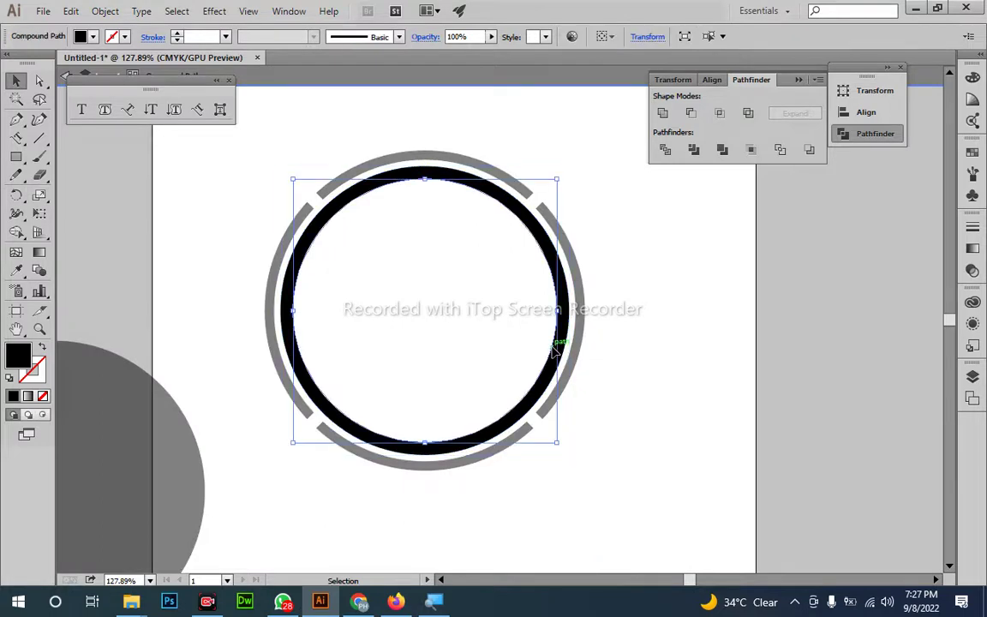
left_click_drag(555, 442, 540, 419)
left_click(665, 407)
double_click(663, 399)
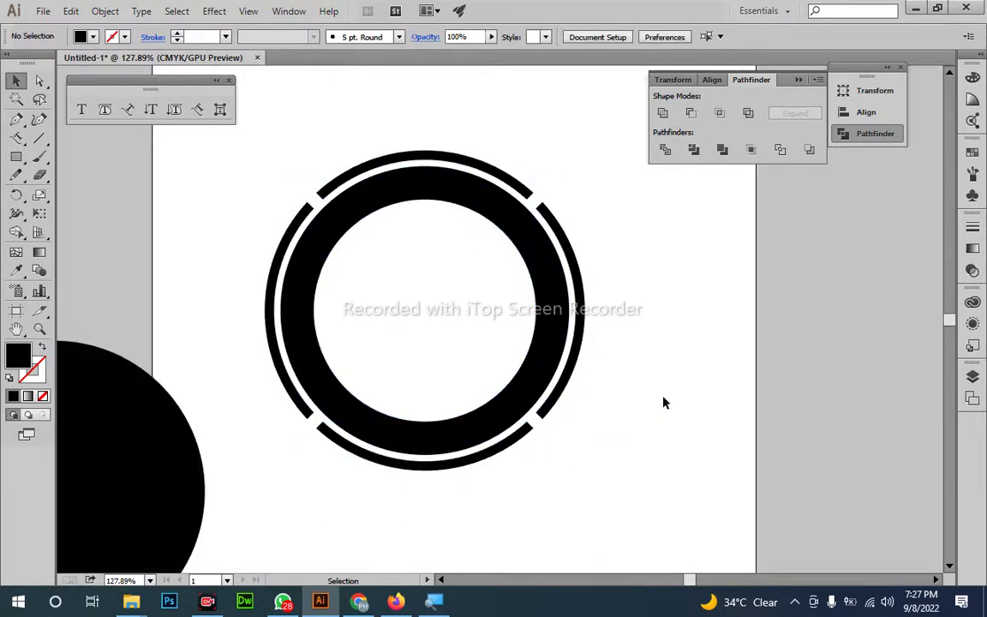
- Copy the thick band's inner circle, paste it in front outside isolation, and shrink it about its centre into a smaller black disc
key("ctrl+space")
left_click_drag(473, 385, 539, 464)
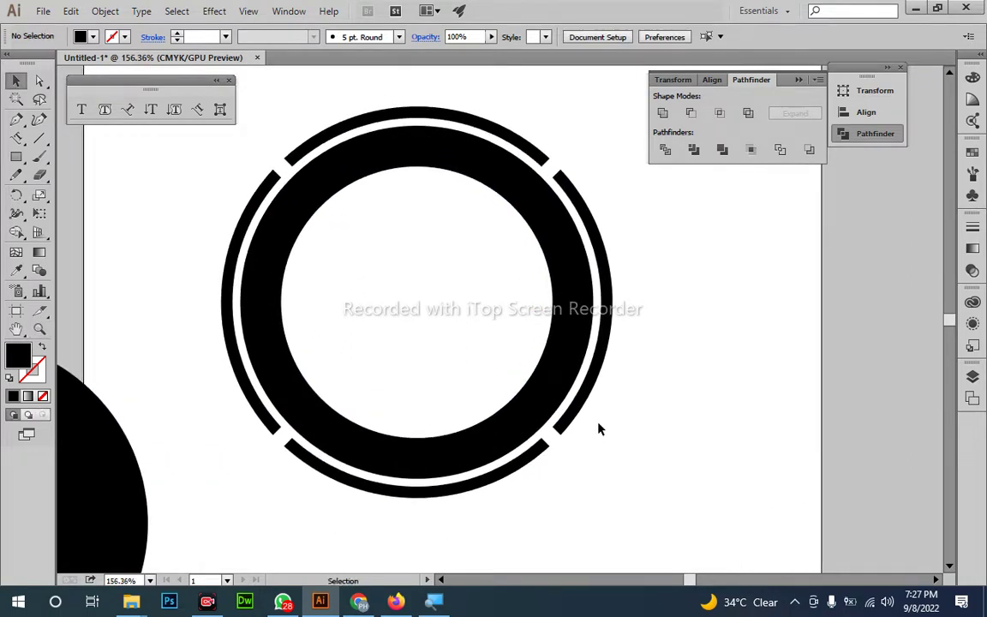
left_click_drag(557, 423, 473, 421)
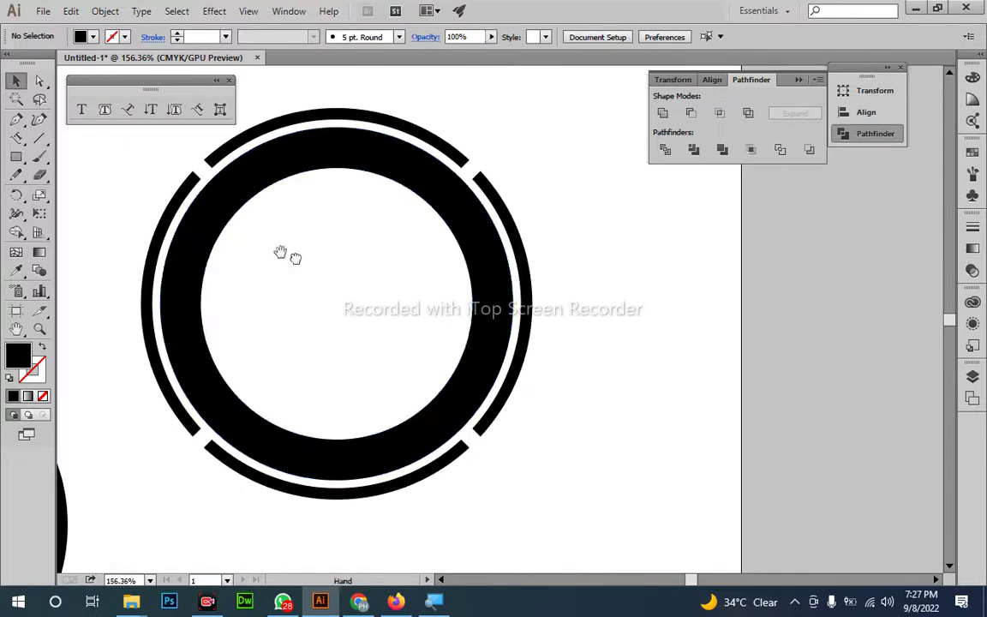
left_click_drag(283, 253, 365, 248)
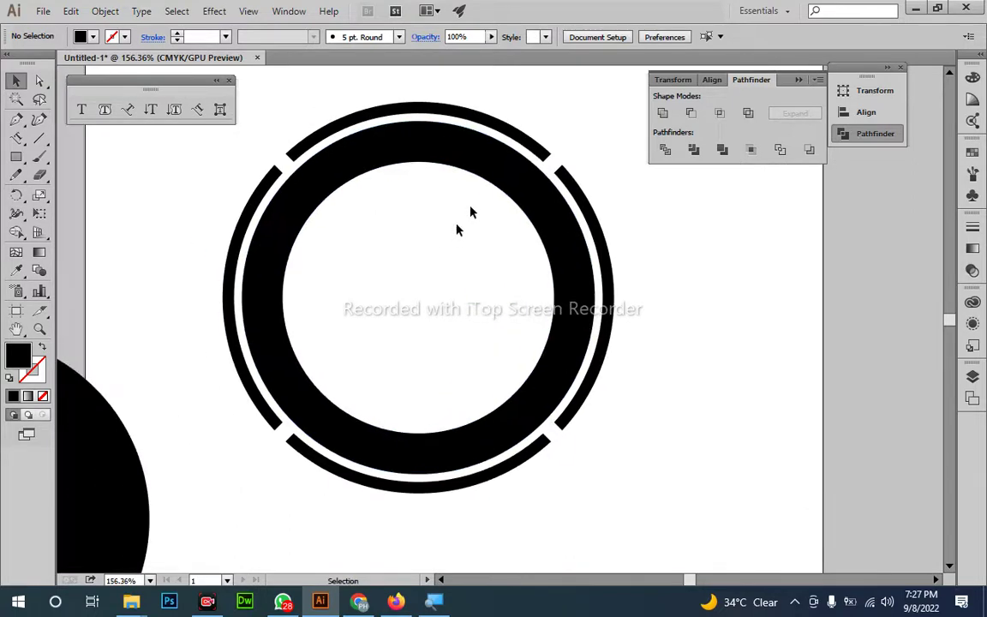
double_click(563, 317)
left_click(561, 317)
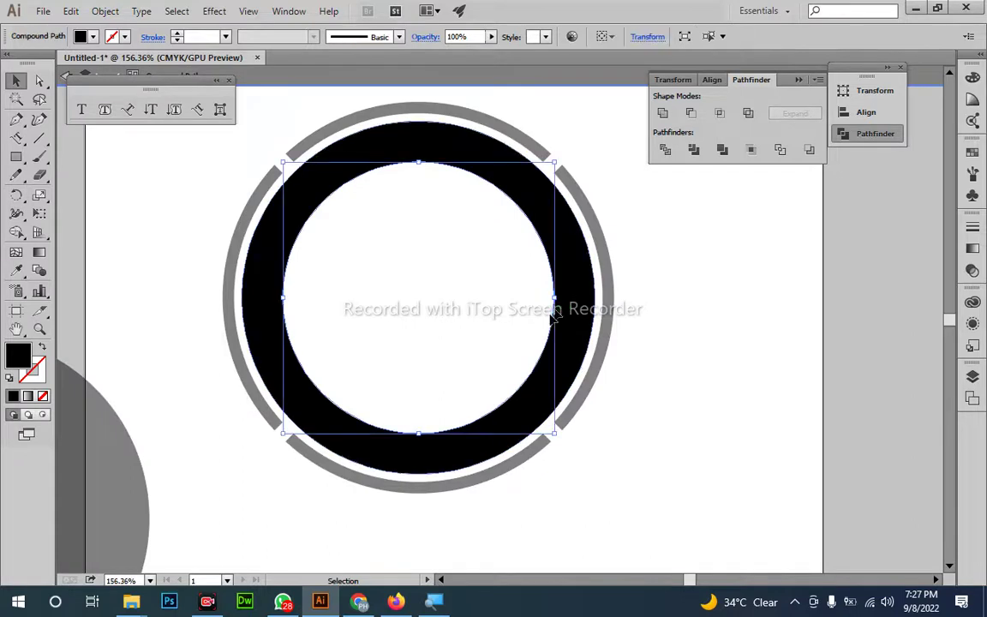
double_click(661, 299)
key("ctrl+f")
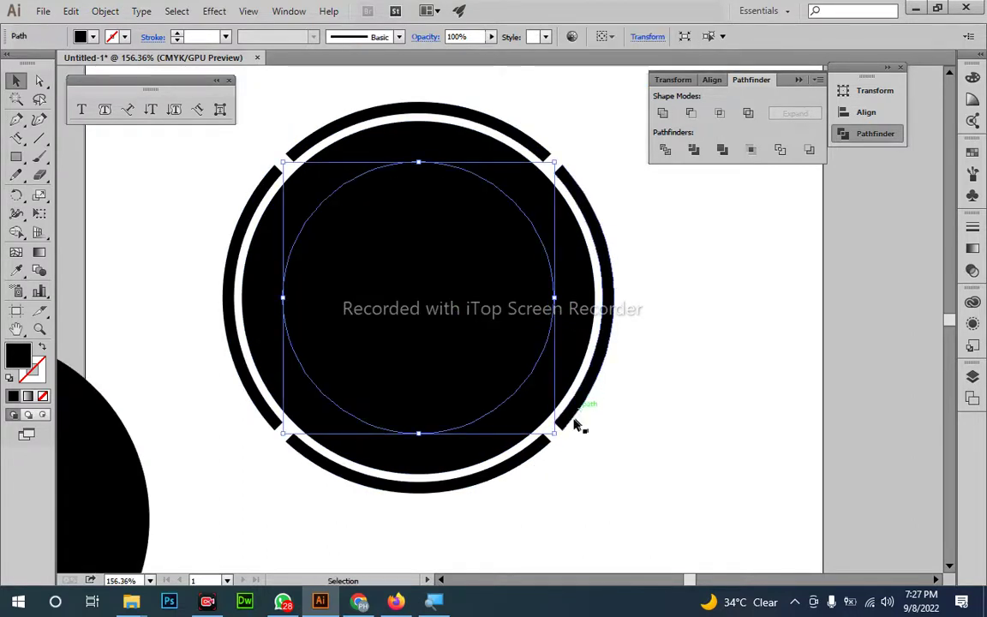
left_click_drag(556, 433, 545, 424)
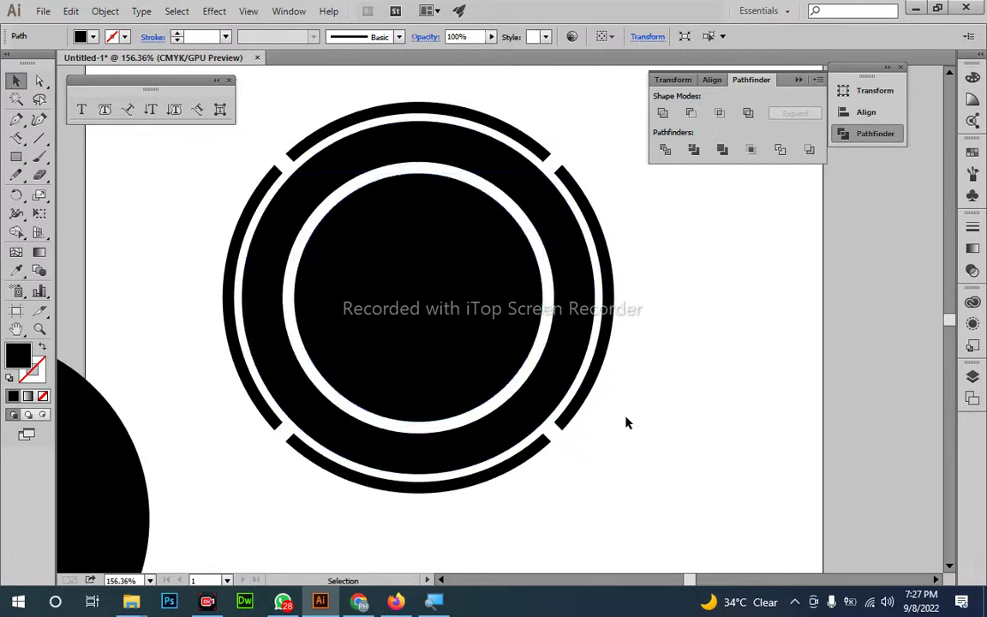
left_click(625, 420)
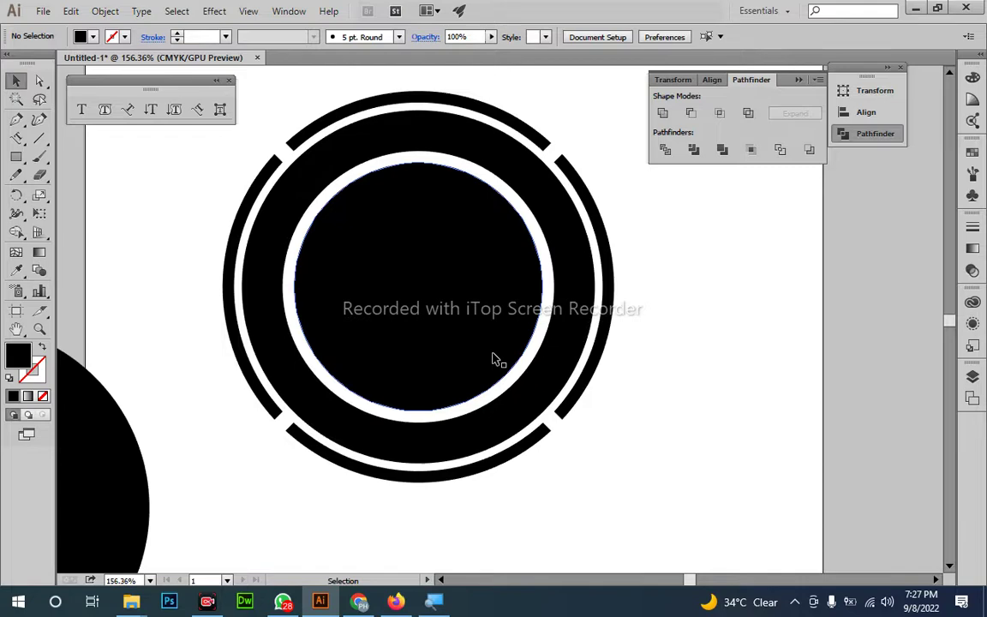
- Enlarge the centre disc about its centre until its edge lies within the thick black band
scroll(494, 358, "down", 3)
scroll(387, 352, "up", 1)
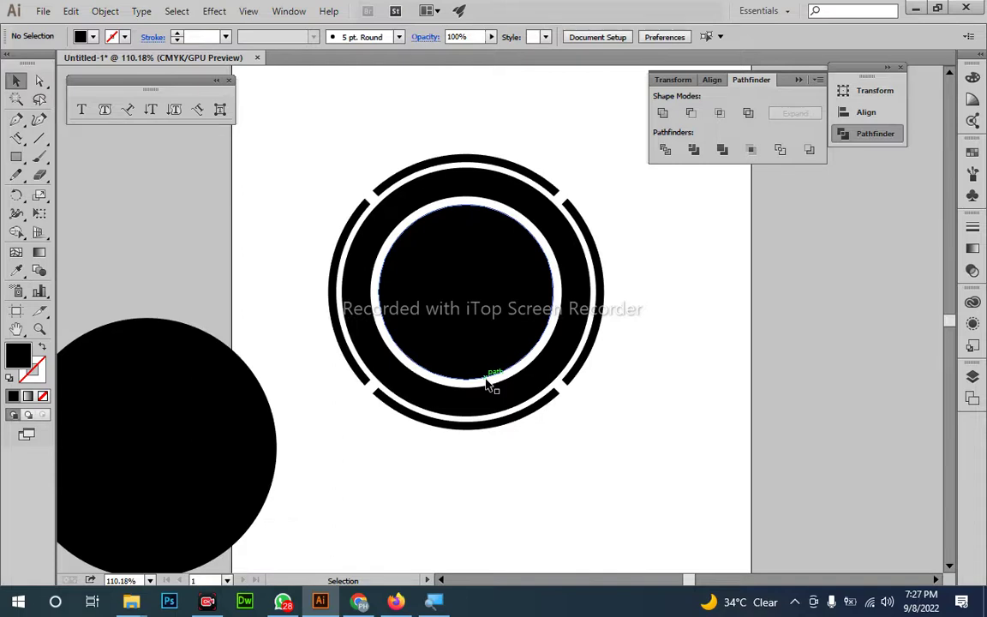
left_click(529, 260)
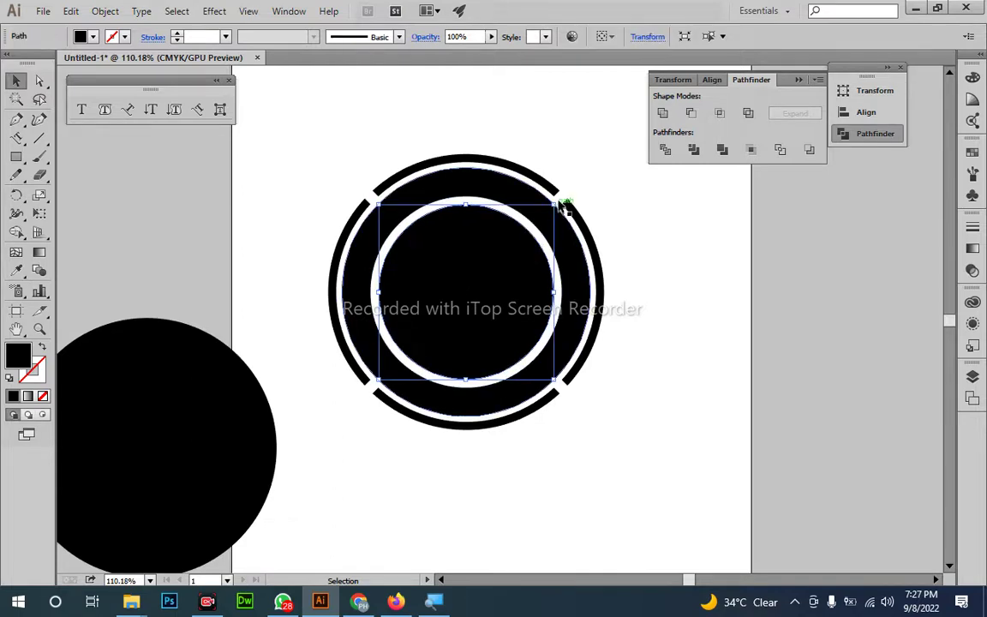
left_click_drag(557, 203, 569, 189)
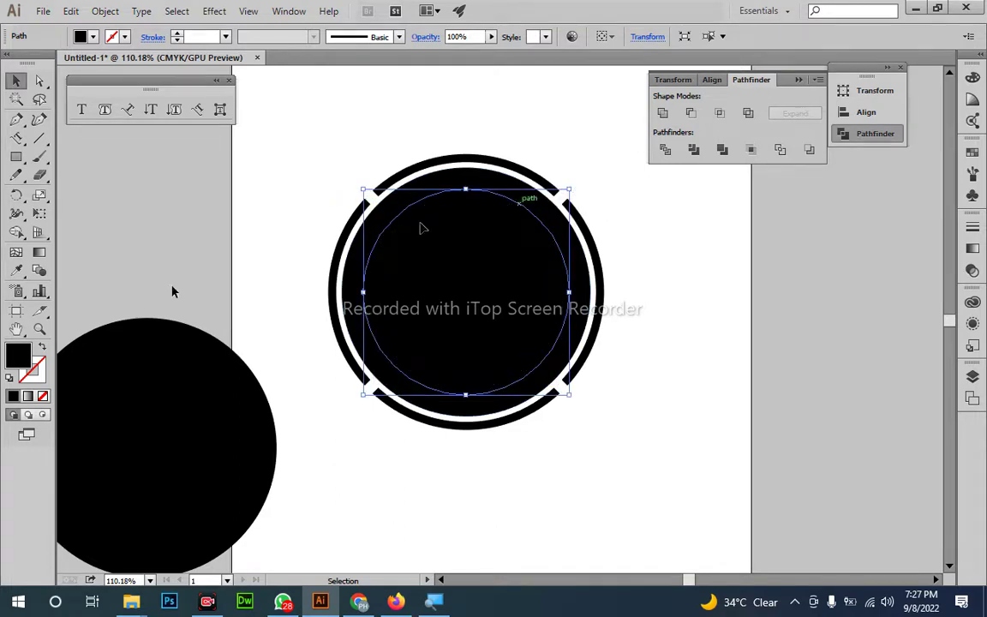
- Swap the disc's fill and stroke, and give the circle outline a red 3 pt stroke
left_click(43, 358)
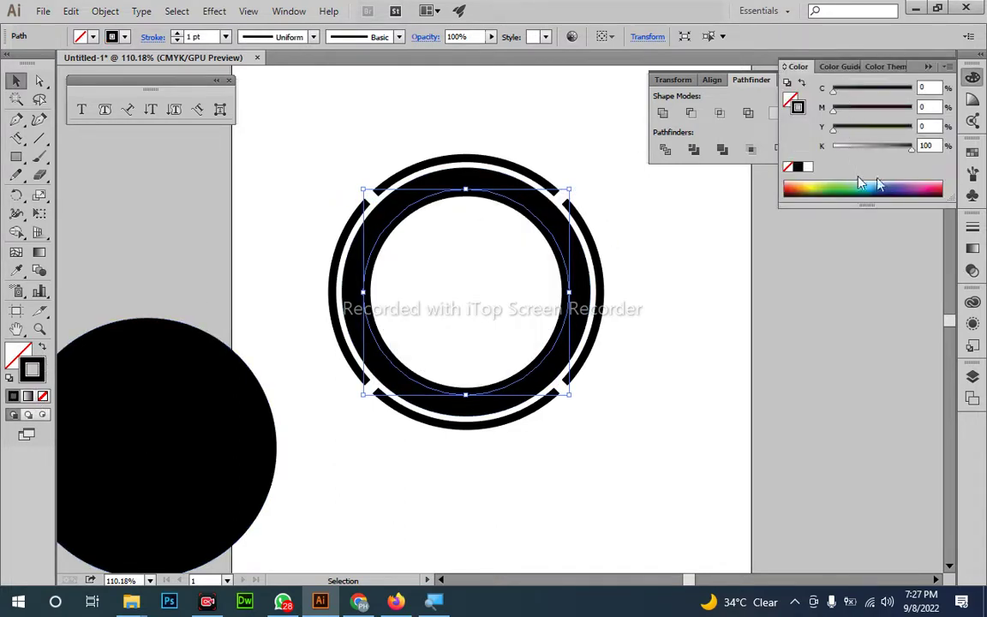
left_click(940, 182)
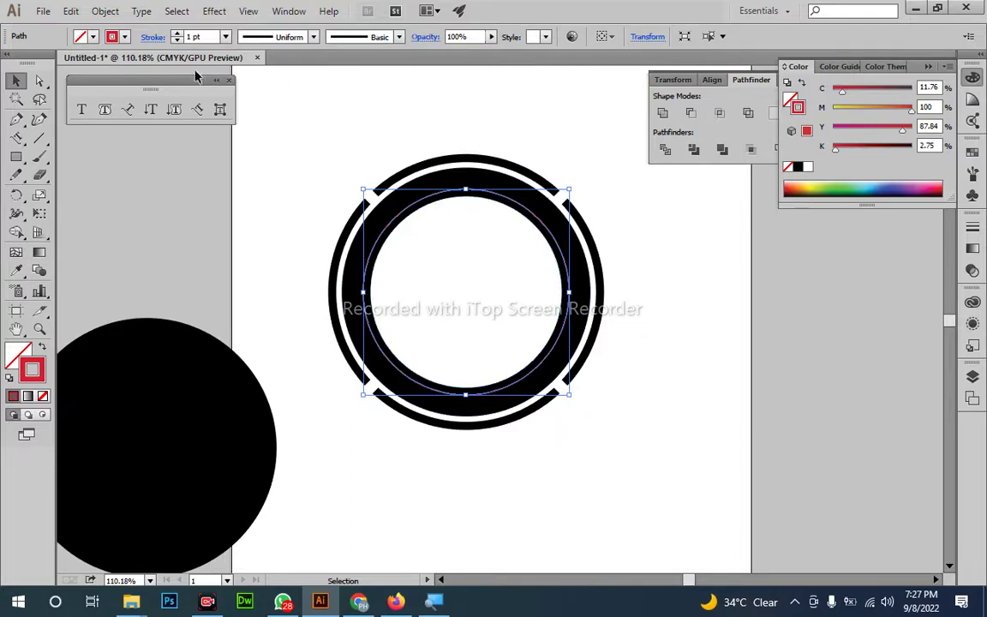
left_click(201, 39)
key("Up")
key("Up")
key("Return")
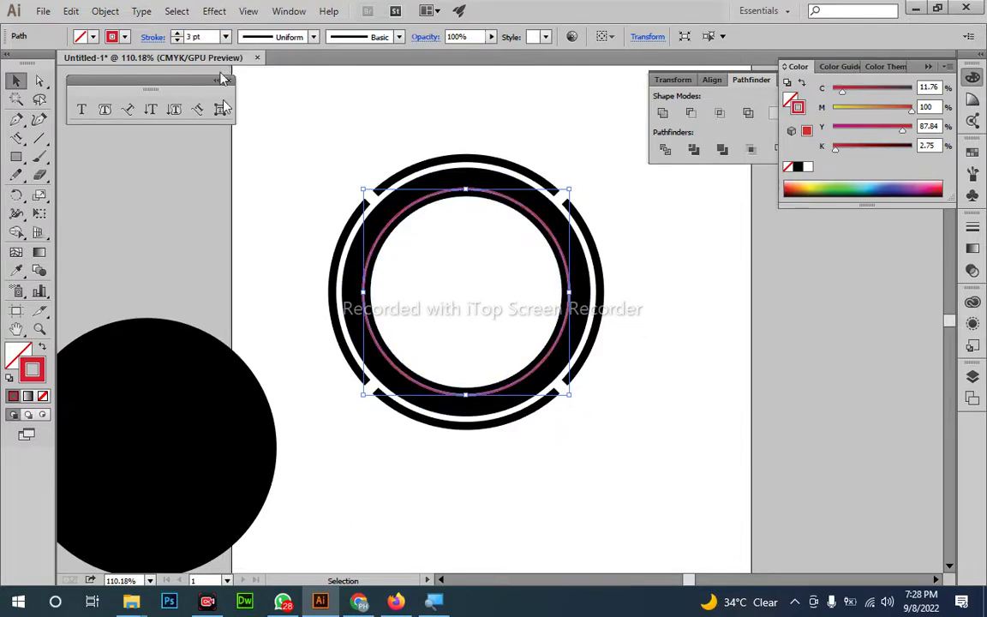
left_click(279, 172)
- Add "Digital Marketing Logo" as type along the red circle, starting at its left side, and give the text a white stroke
key("z")
left_click_drag(339, 261, 370, 404)
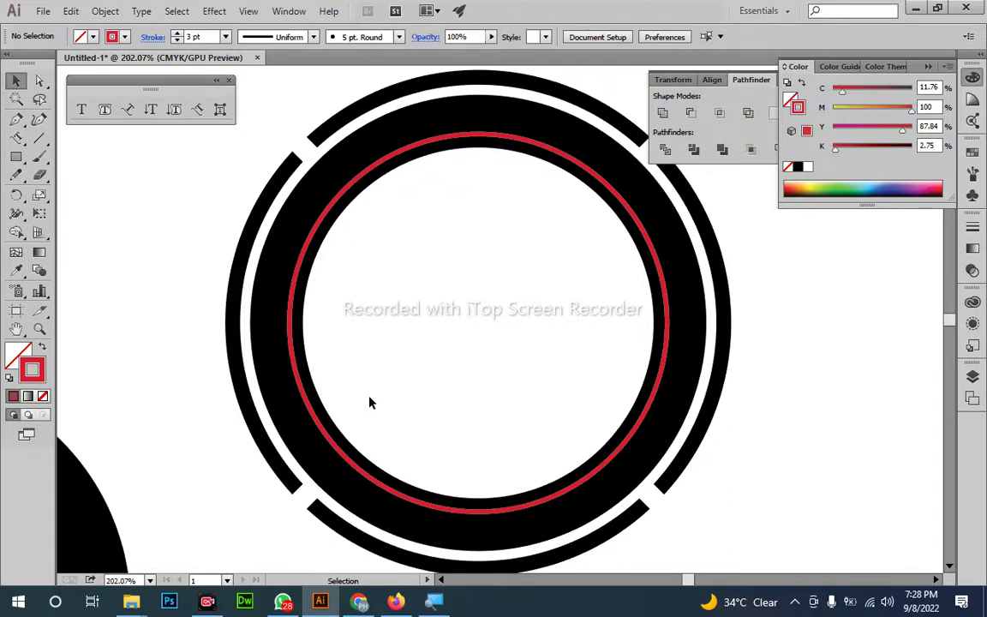
left_click(127, 109)
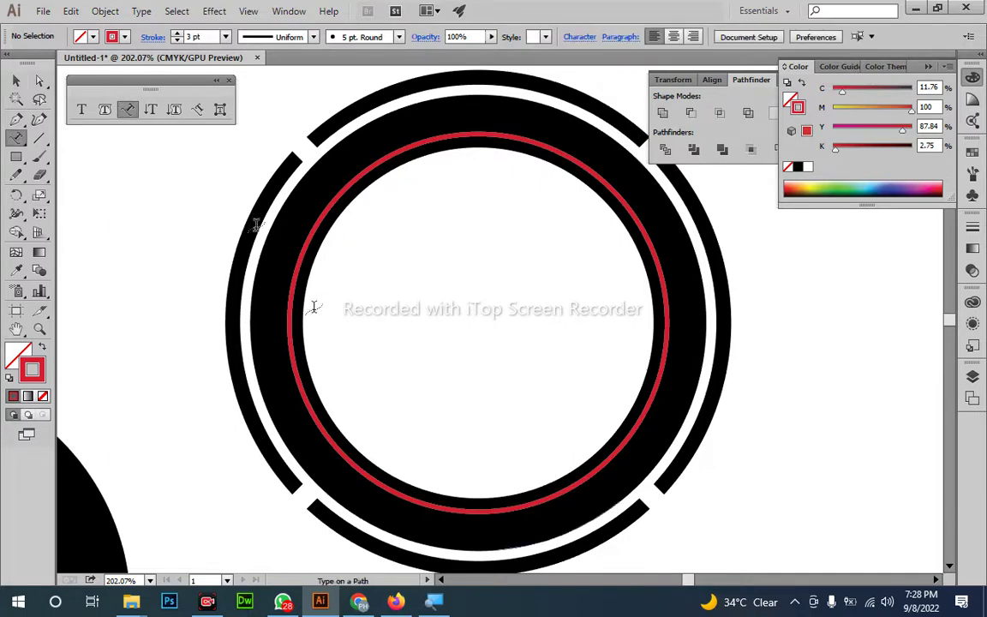
left_click(291, 317)
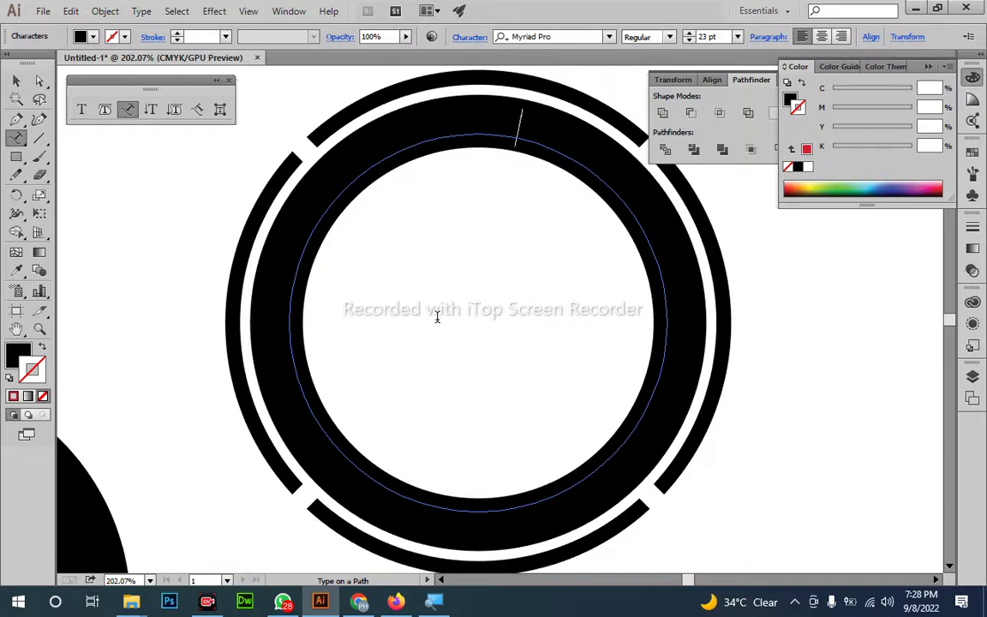
key("ctrl+a")
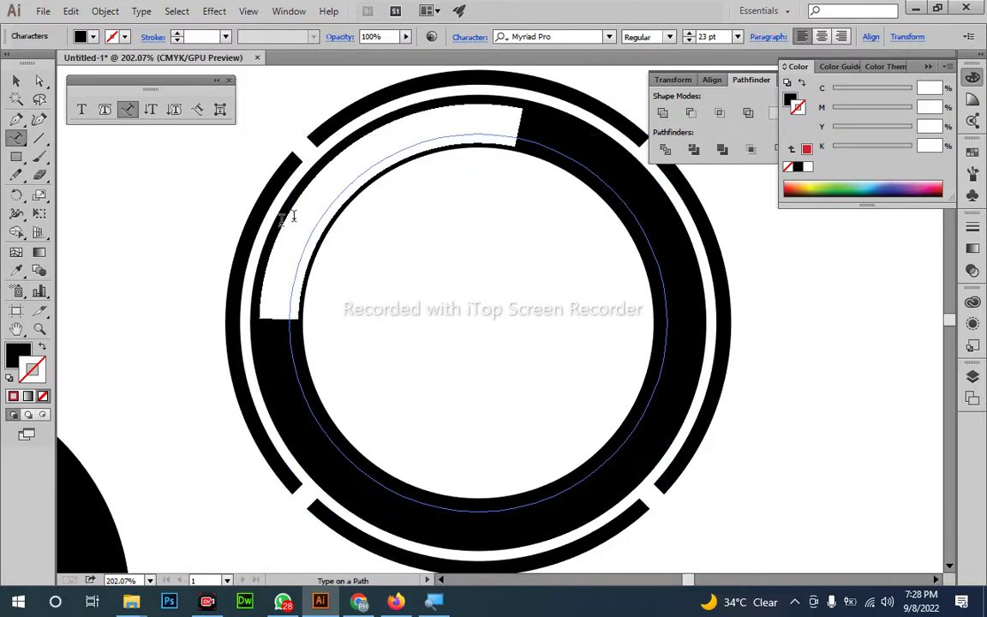
left_click(807, 168)
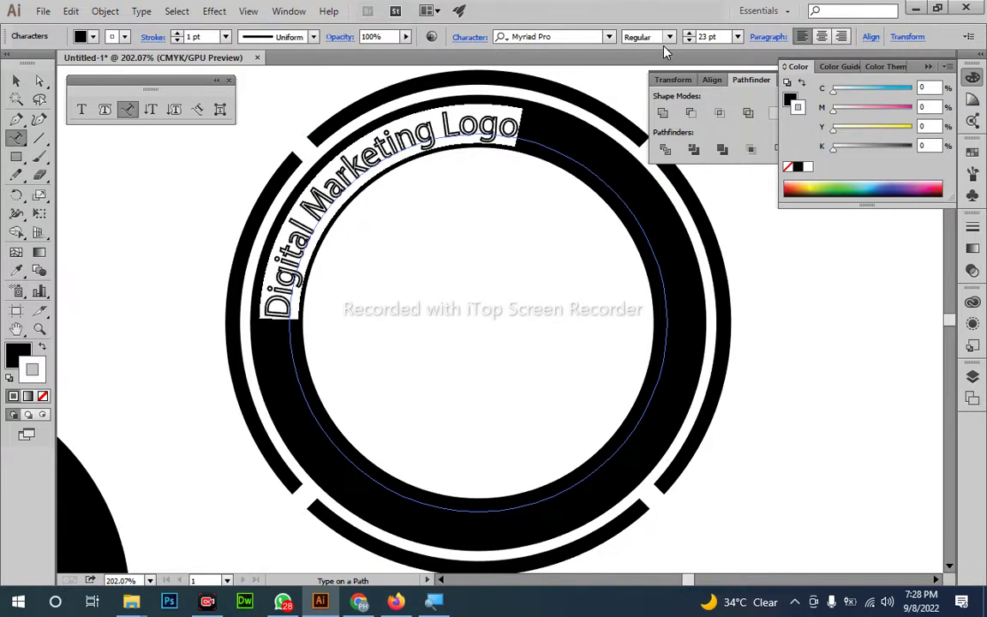
- Give the "Digital Marketing Logo" path text a white fill and no stroke
left_click(41, 353)
left_click(33, 372)
left_click(43, 395)
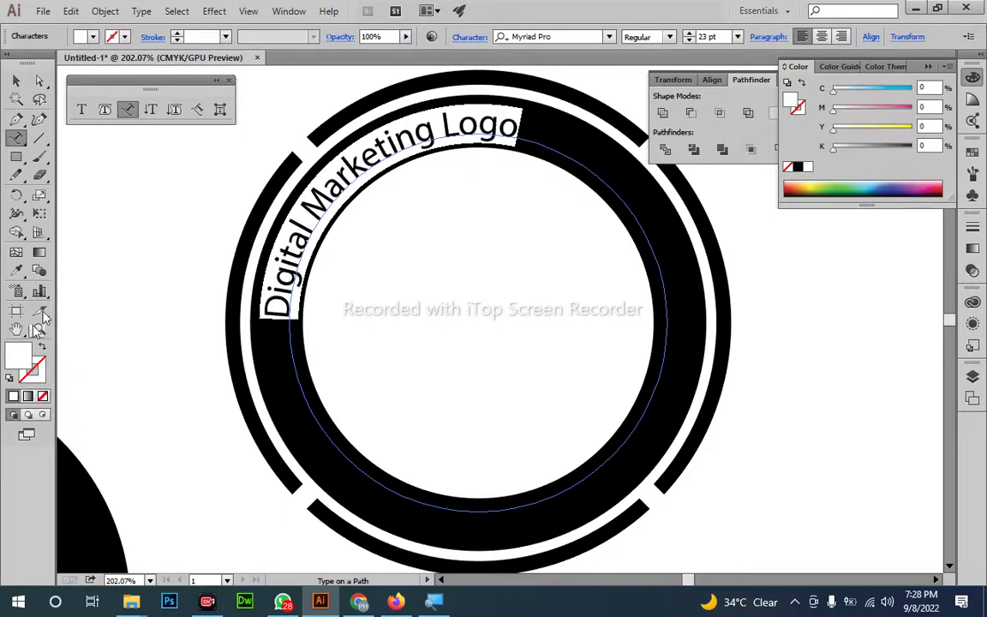
- Change the font of the path text to Century Gothic
left_click(577, 36)
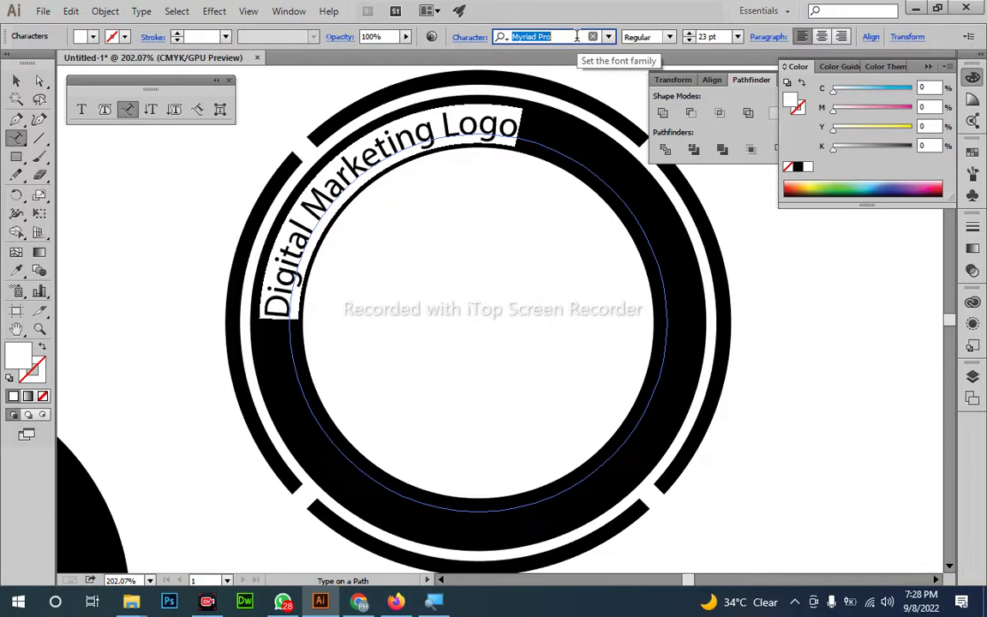
type("cen")
key("Down")
key("Down")
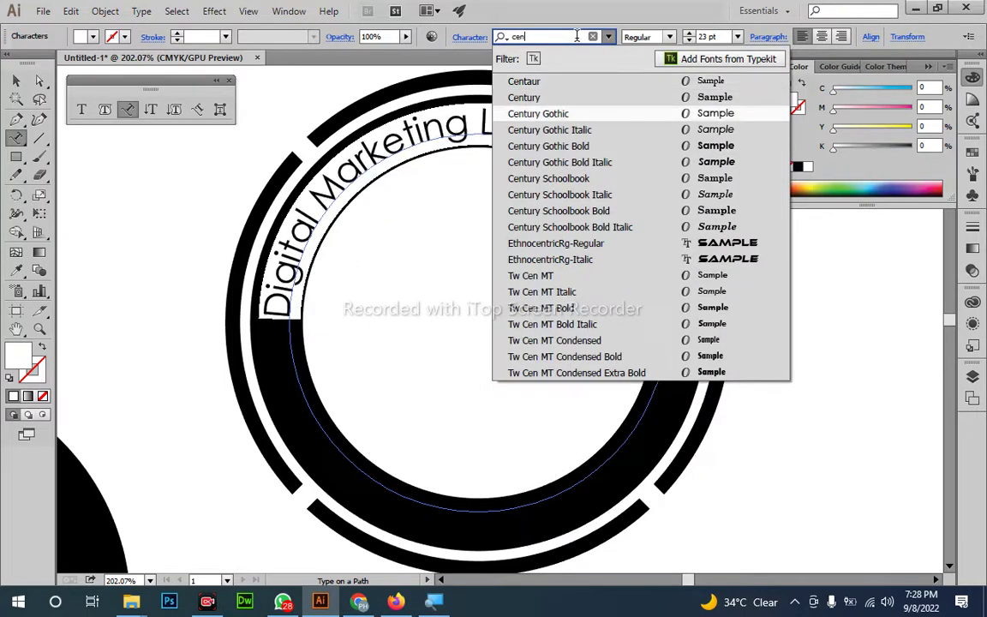
key("Return")
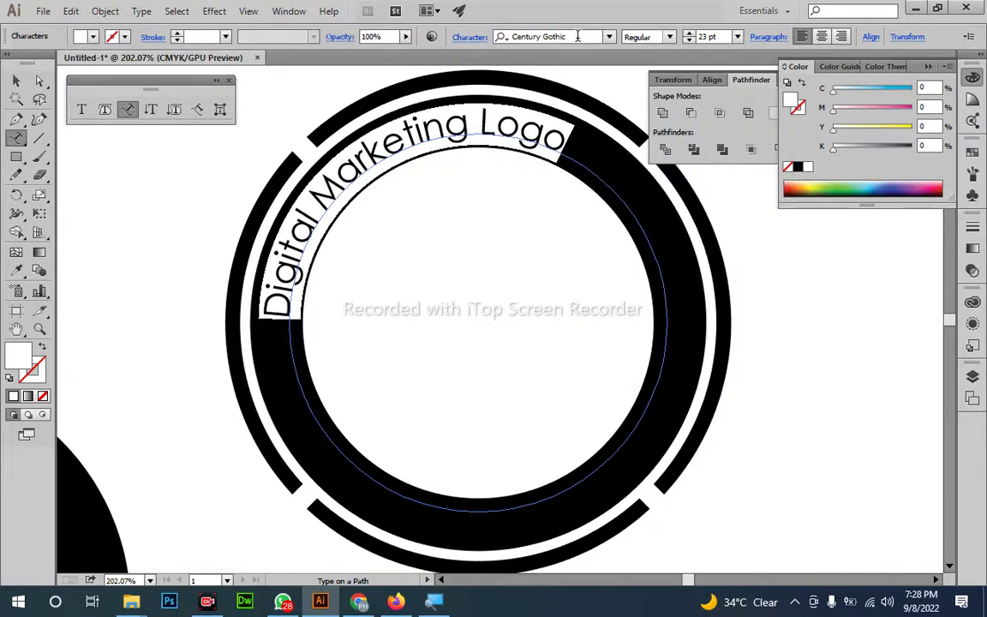
- Adjust the path text's font size to 28 pt so it fits the height of the thick black band
left_click(704, 36)
key("Up")
key("Up")
key("Up")
scroll(705, 35, "up", 7)
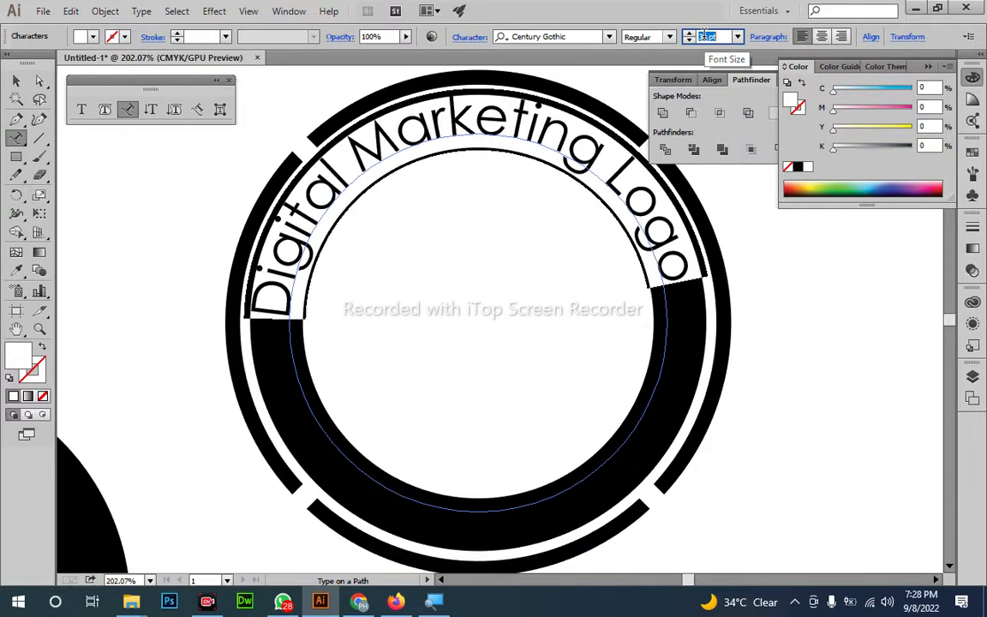
scroll(705, 35, "down", 11)
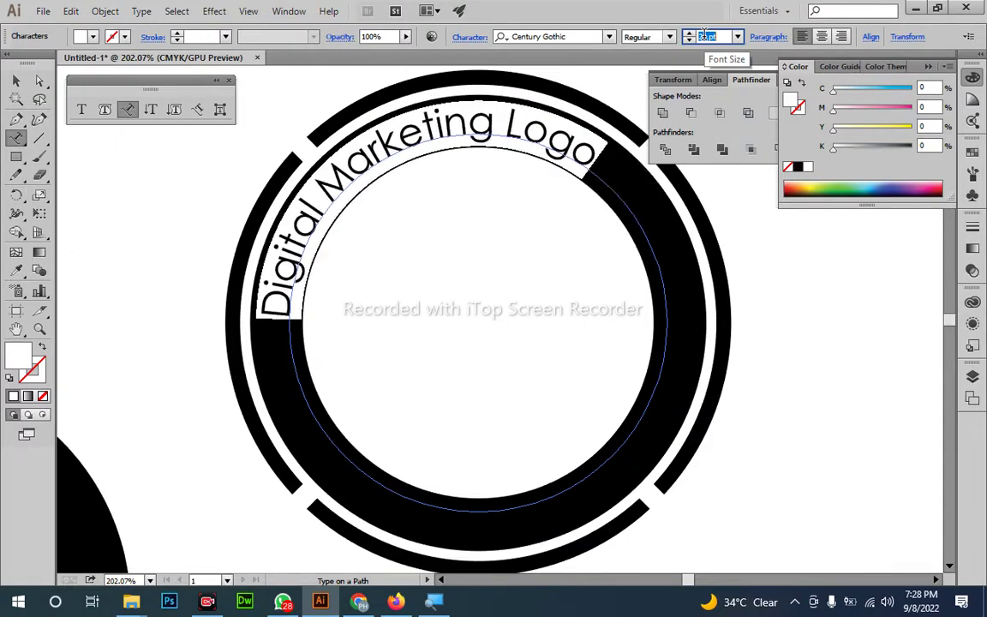
scroll(704, 34, "up", 2)
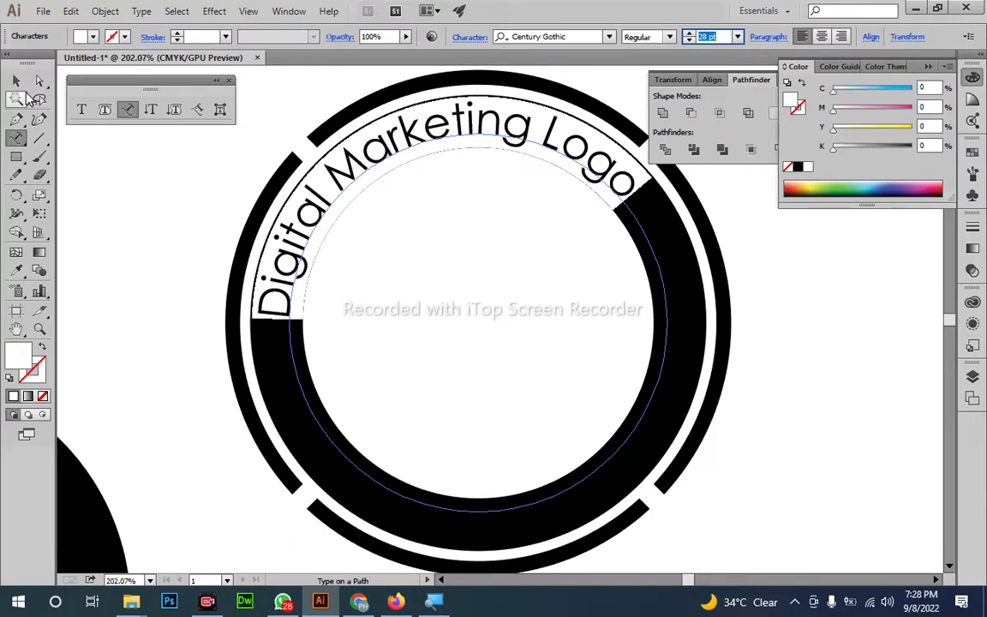
- Slide the text's start point along the circle so "Digital Marketing Logo" arches over the top of the band
left_click(15, 79)
left_click_drag(265, 324, 293, 244)
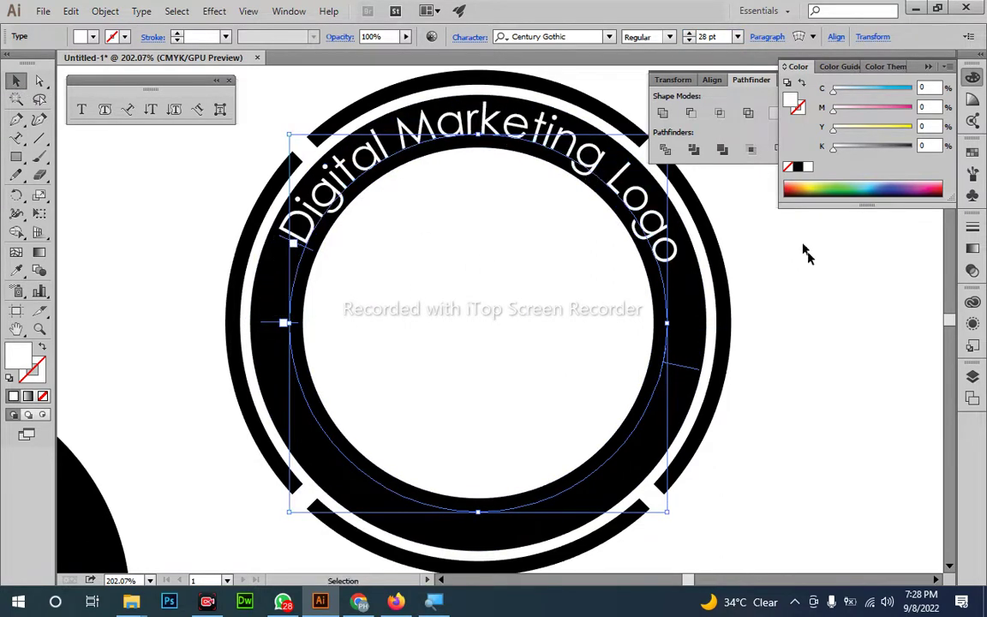
left_click(806, 254)
- Paste the copied inner circle in front and shrink it about its centre, leaving a narrow white gap inside the thick band
key("z")
left_click_drag(480, 368, 524, 398)
key("v")
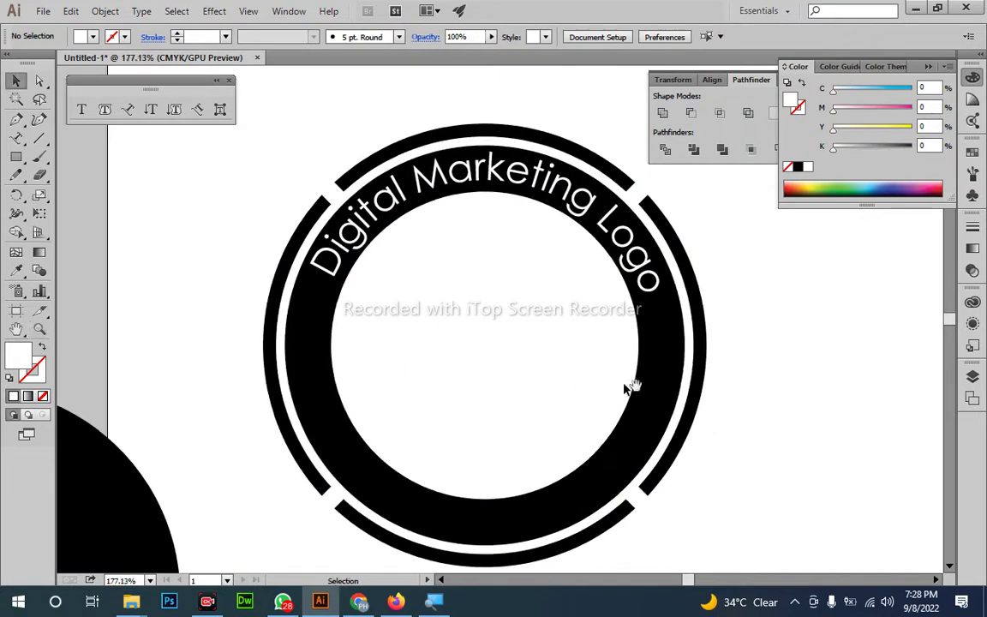
left_click_drag(635, 385, 586, 373)
key("ctrl+f")
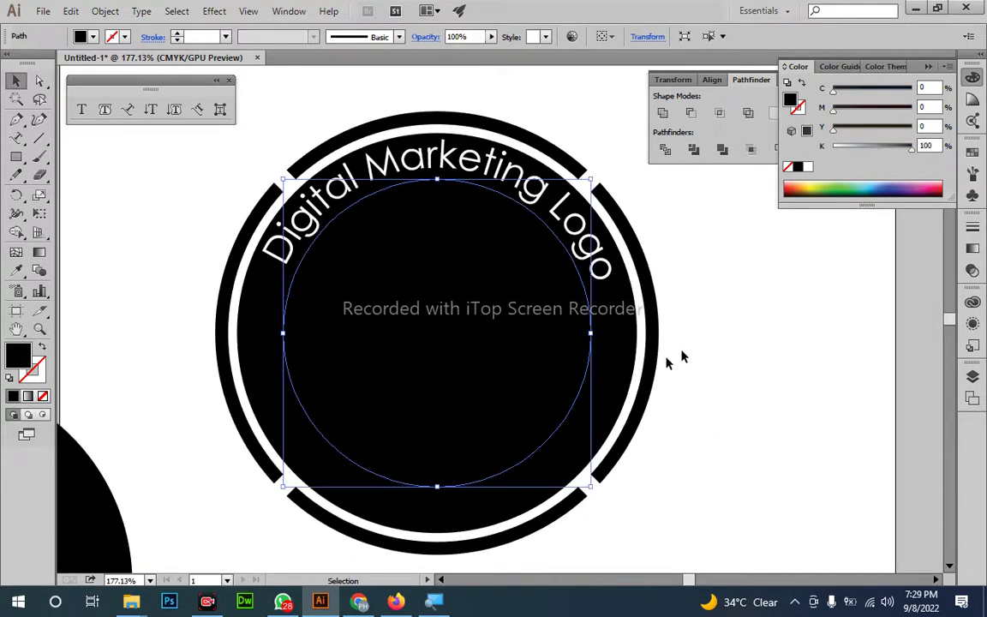
left_click_drag(592, 487, 577, 472)
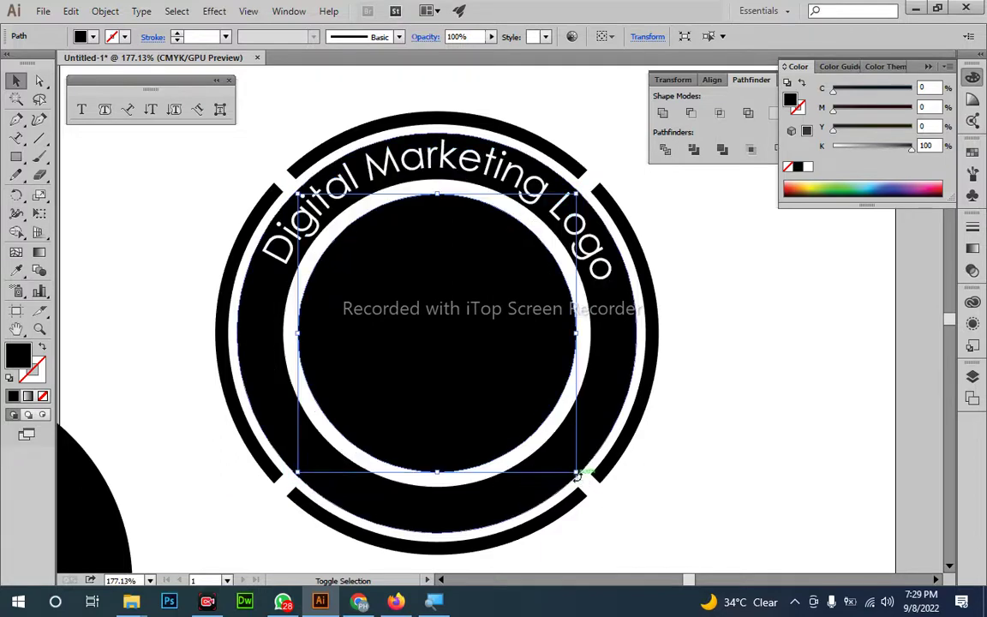
- Draw a wide black rectangle across the middle of the logo, extending past the outer ring on both sides
left_click_drag(15, 160, 51, 159)
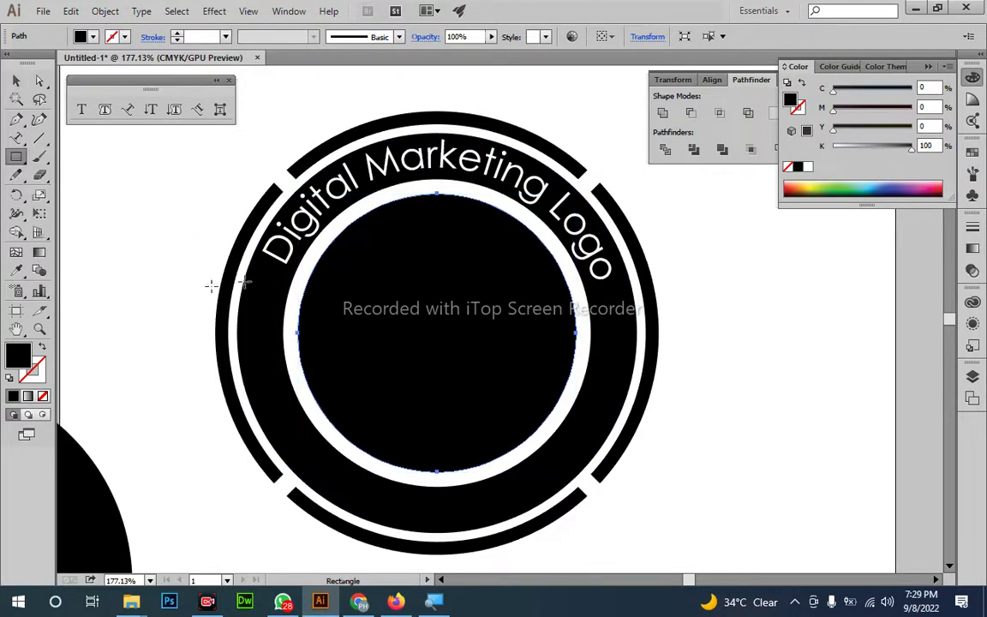
left_click_drag(184, 288, 704, 378)
key("v")
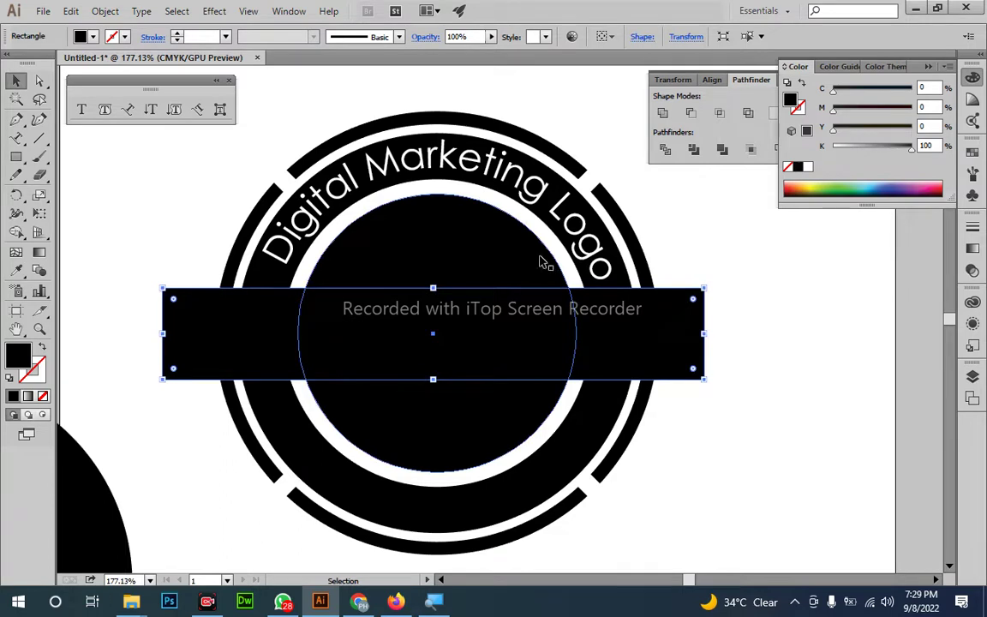
- Try to centre the rectangle and the inner disc on each other, aligned to the selection
left_click(474, 238, "shift")
left_click(712, 80)
left_click(691, 113)
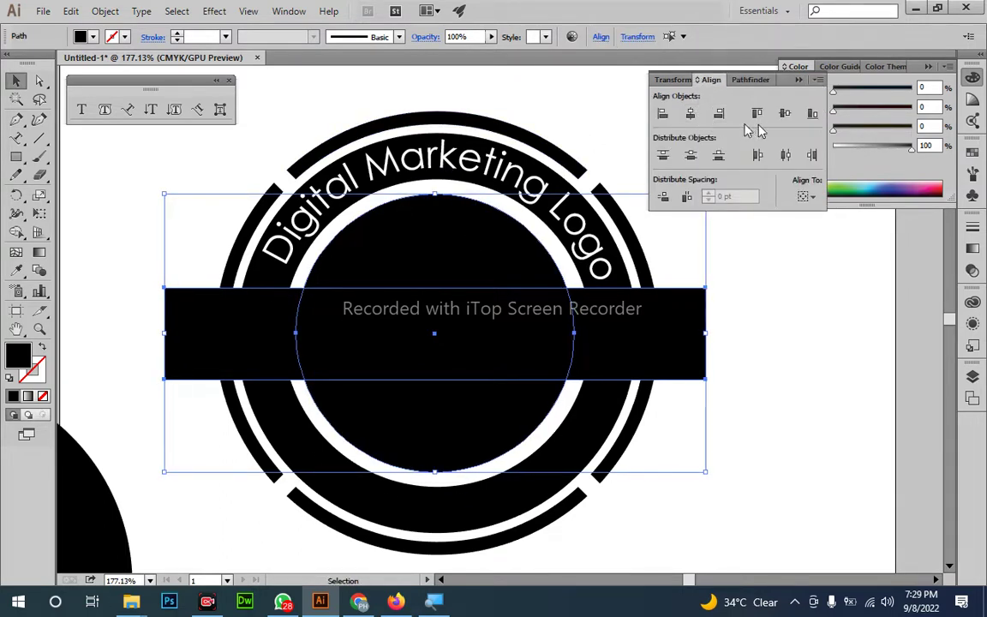
left_click(785, 115)
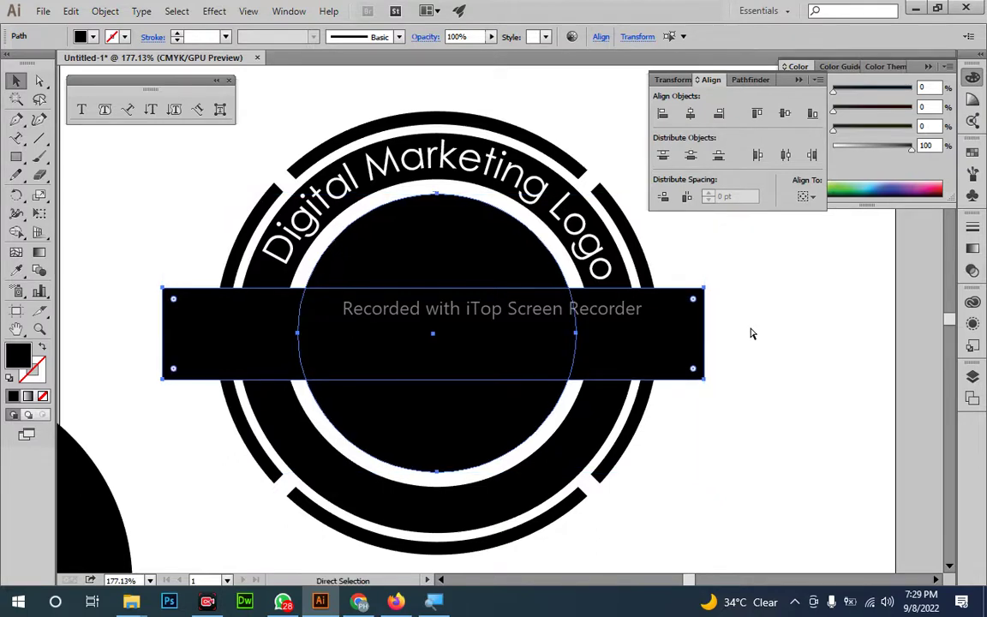
- Try to centre the inner disc on the rectangle with the rectangle as the key object
left_click(787, 333)
left_click(630, 330)
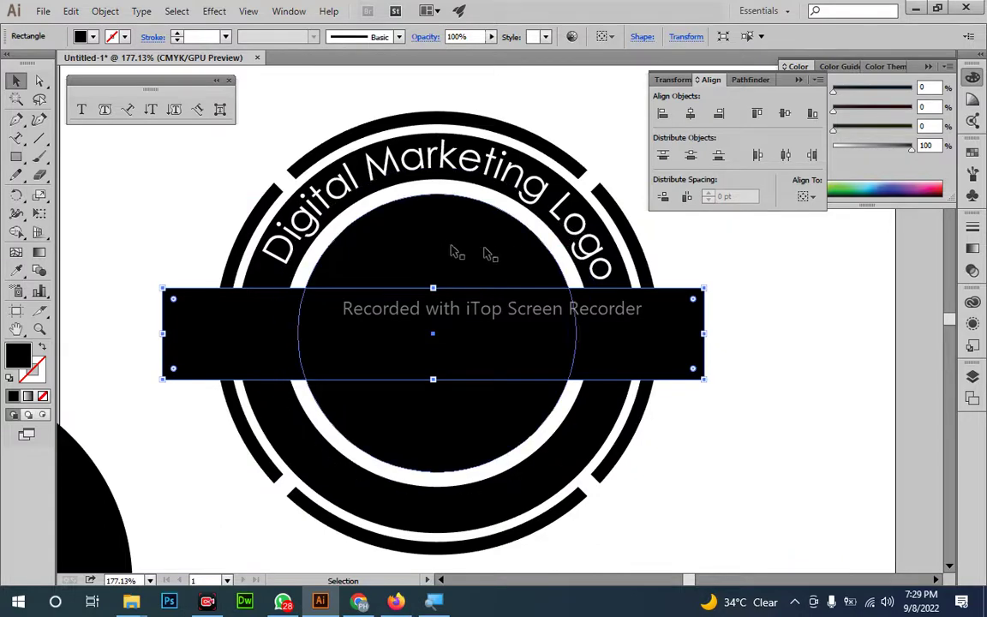
left_click(452, 262, "shift")
left_click(805, 196)
left_click(843, 231)
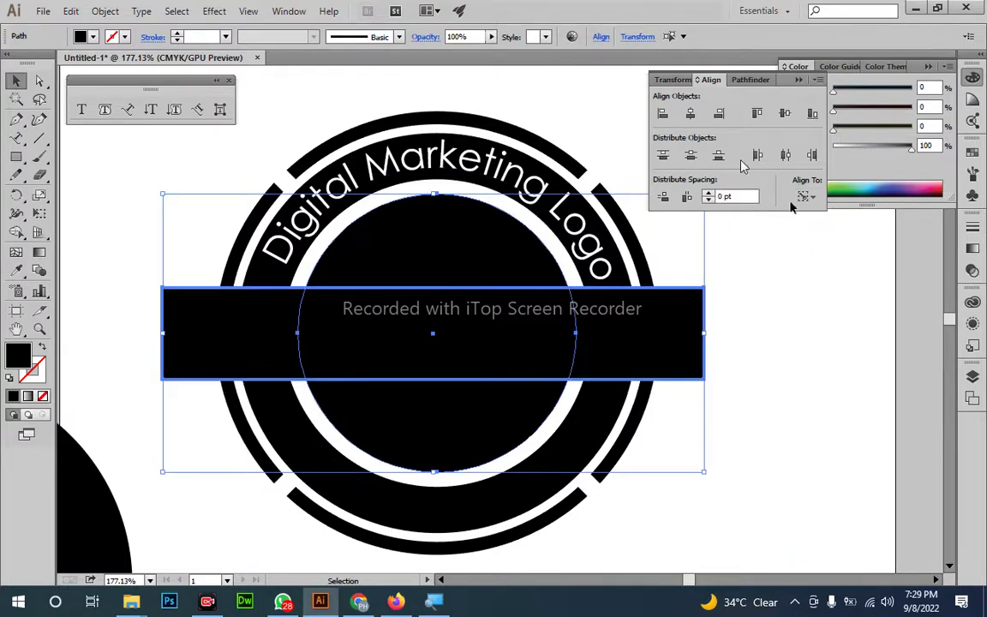
left_click(690, 114)
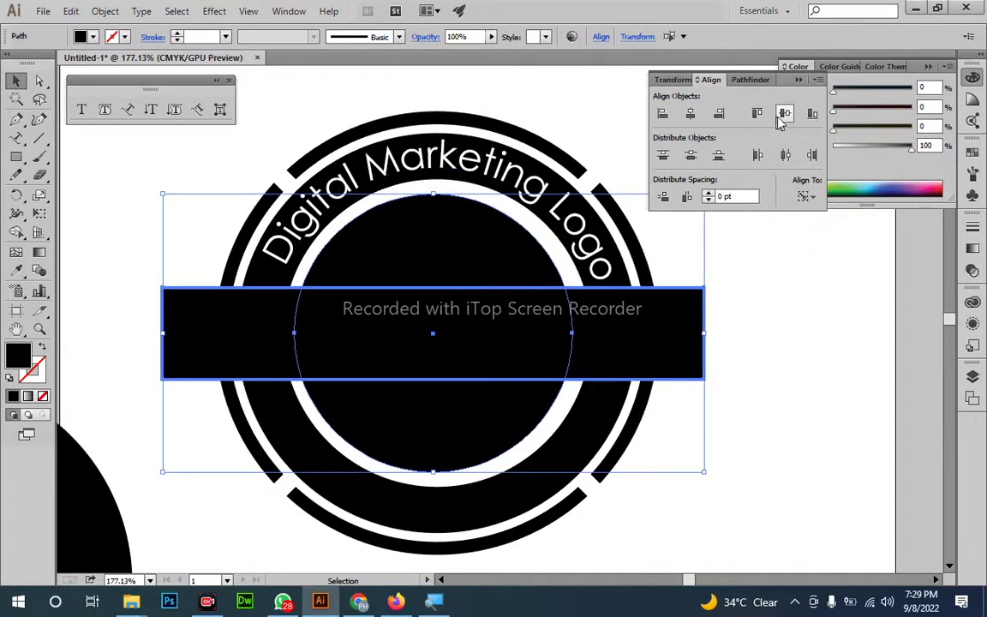
left_click(734, 335)
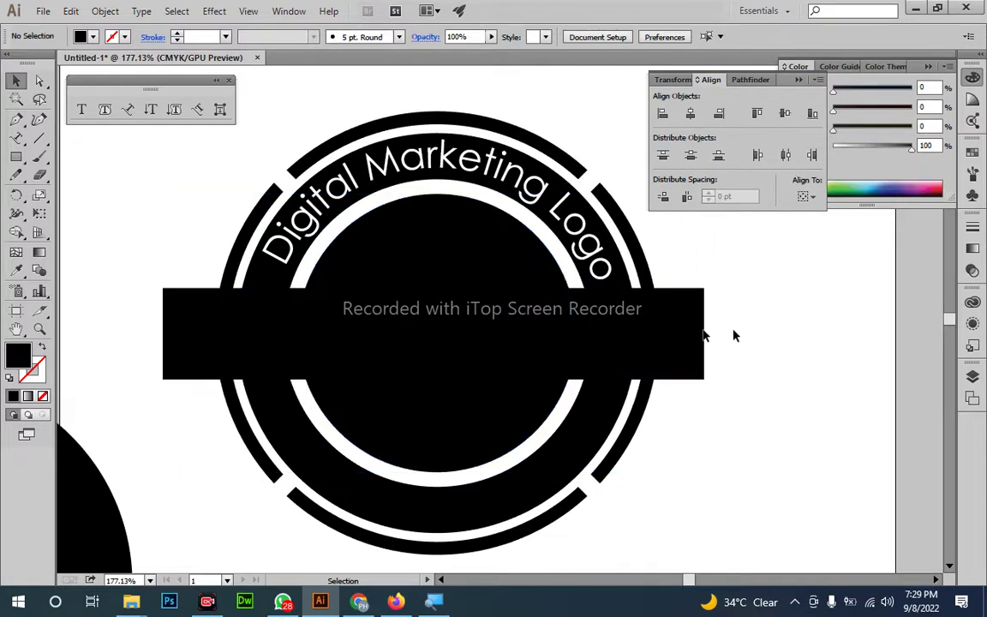
- Centre the rectangle on the inner disc horizontally and vertically, with the disc as the key object
left_click(683, 336)
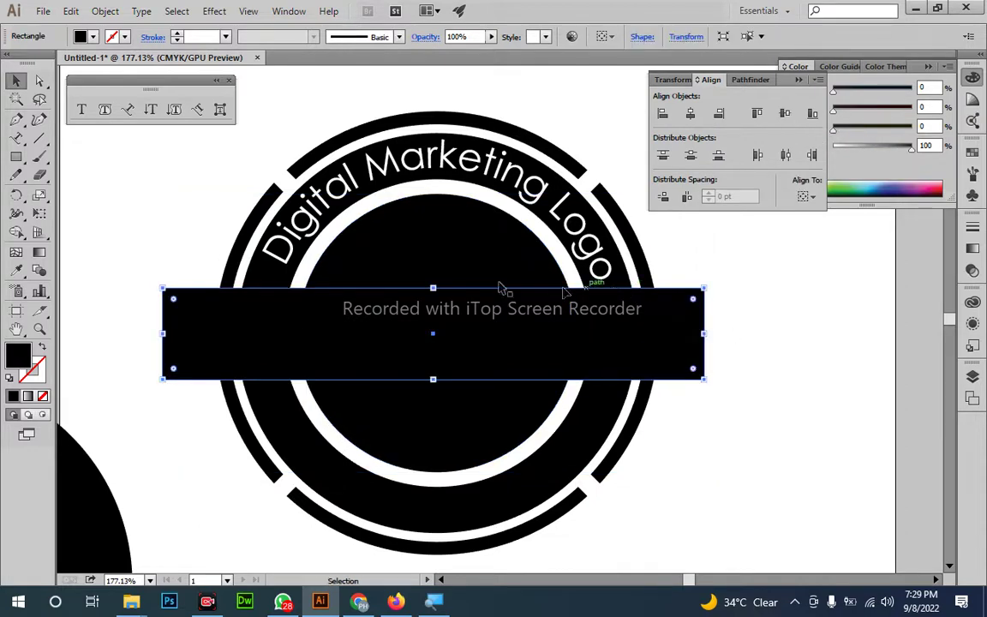
left_click(458, 249, "shift")
left_click(806, 197)
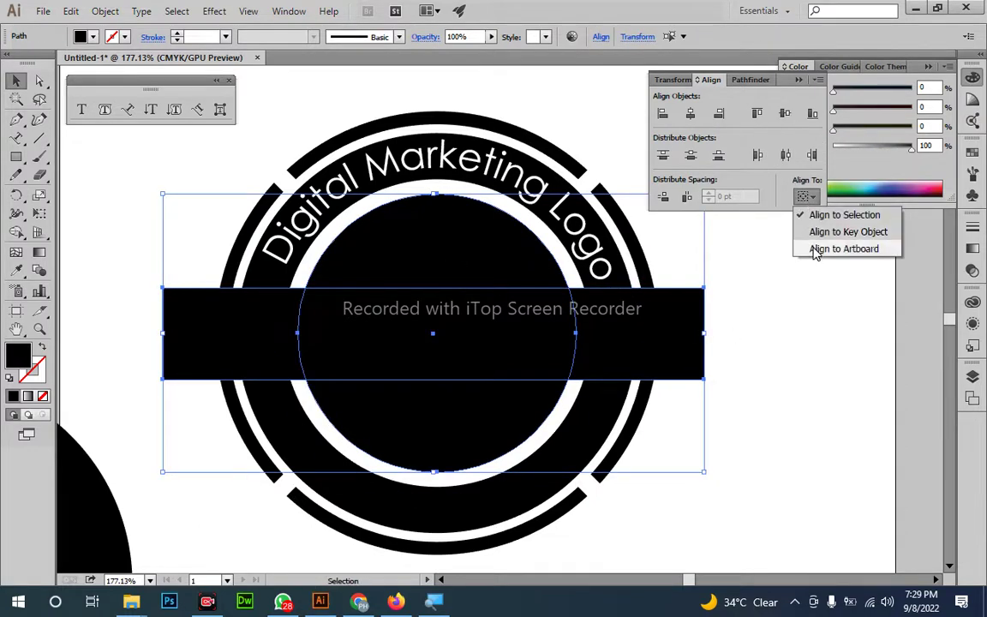
left_click(818, 233)
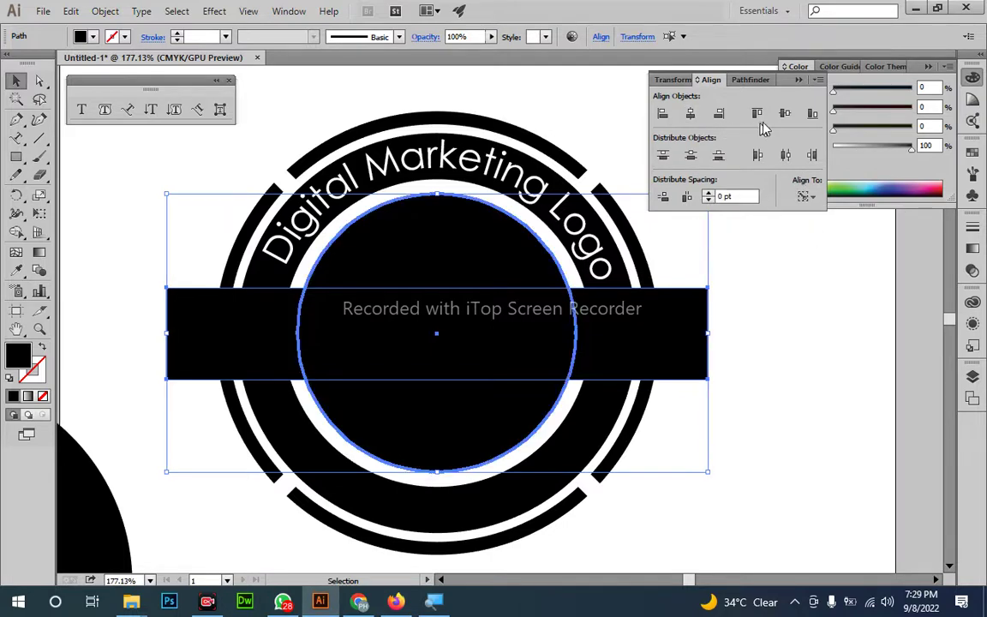
left_click(806, 363)
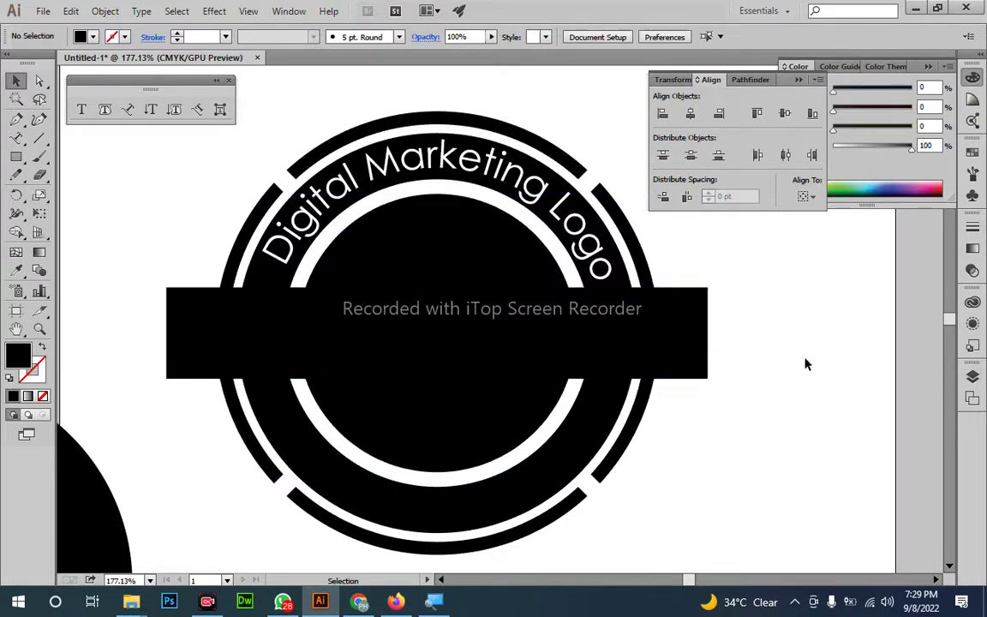
- Subtract the rectangle from the inner disc with Pathfinder, leaving one black segment above and one below the gap
left_click(557, 355)
left_click(699, 343)
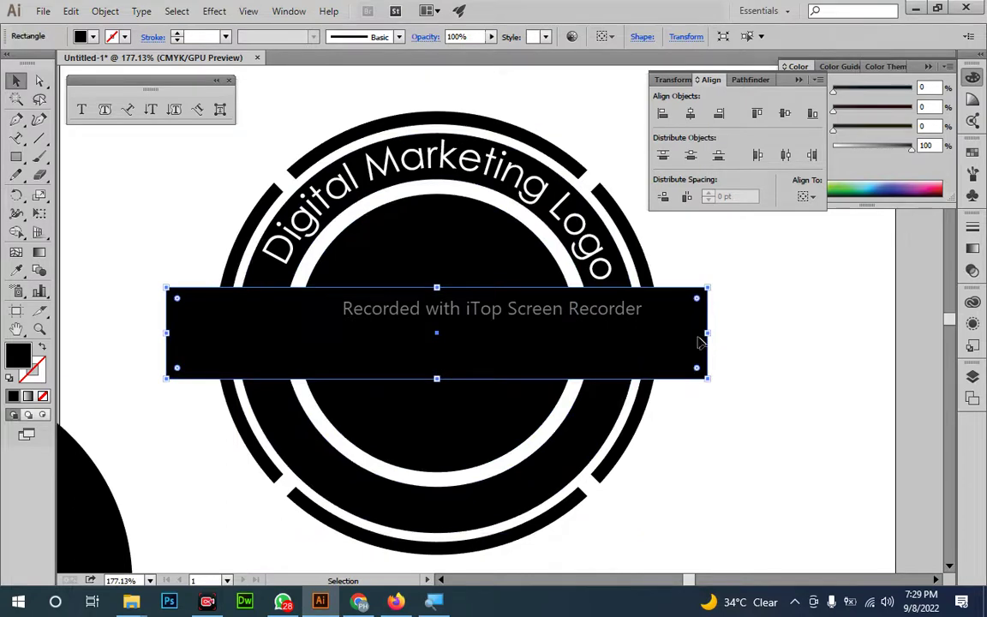
left_click(476, 249, "shift")
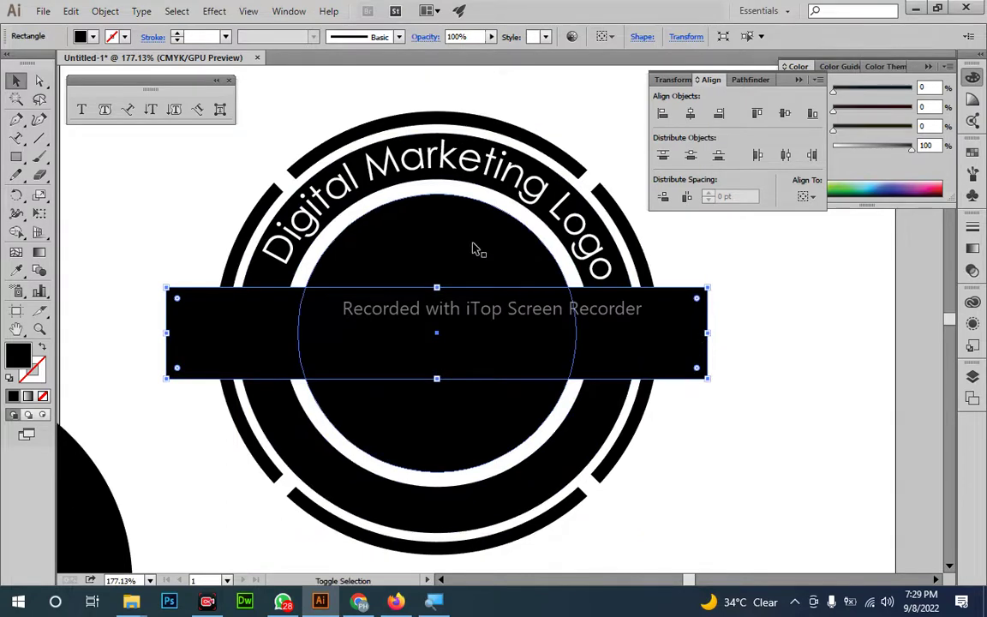
left_click(751, 79)
left_click(810, 150)
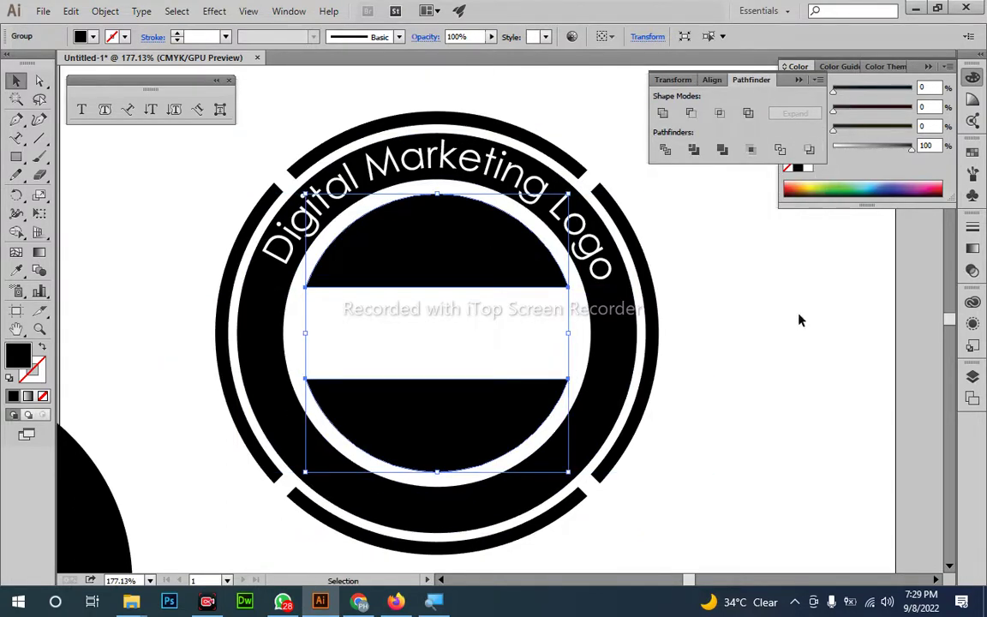
left_click(798, 317)
- Duplicate the path text in place, replace the copy's wording with a phrase ending in "of Any Person & Company", and set it to 18 pt
left_click_drag(663, 374, 622, 334)
left_click_drag(456, 329, 468, 355)
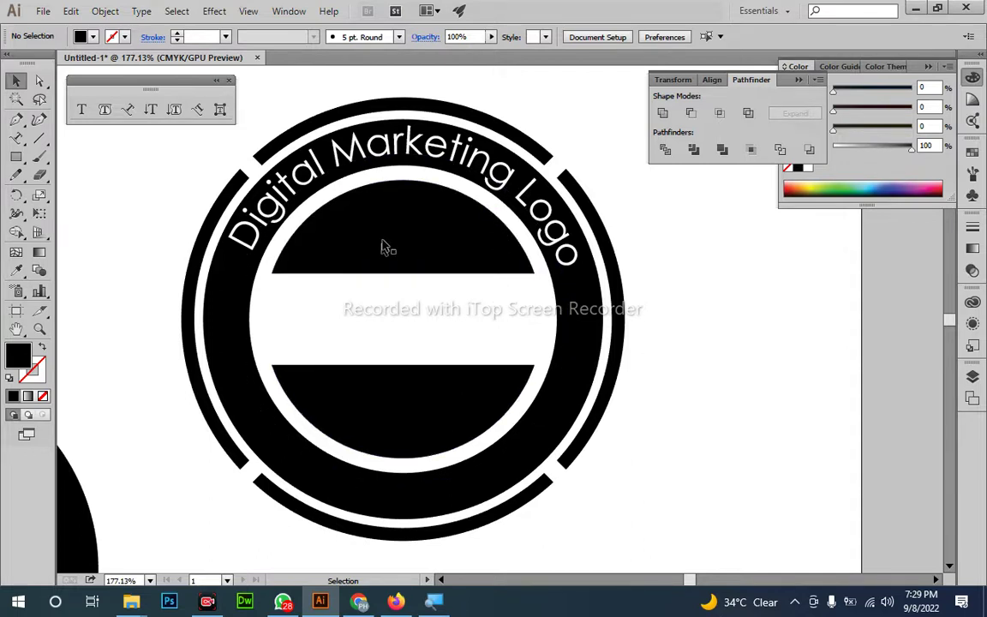
left_click(437, 159)
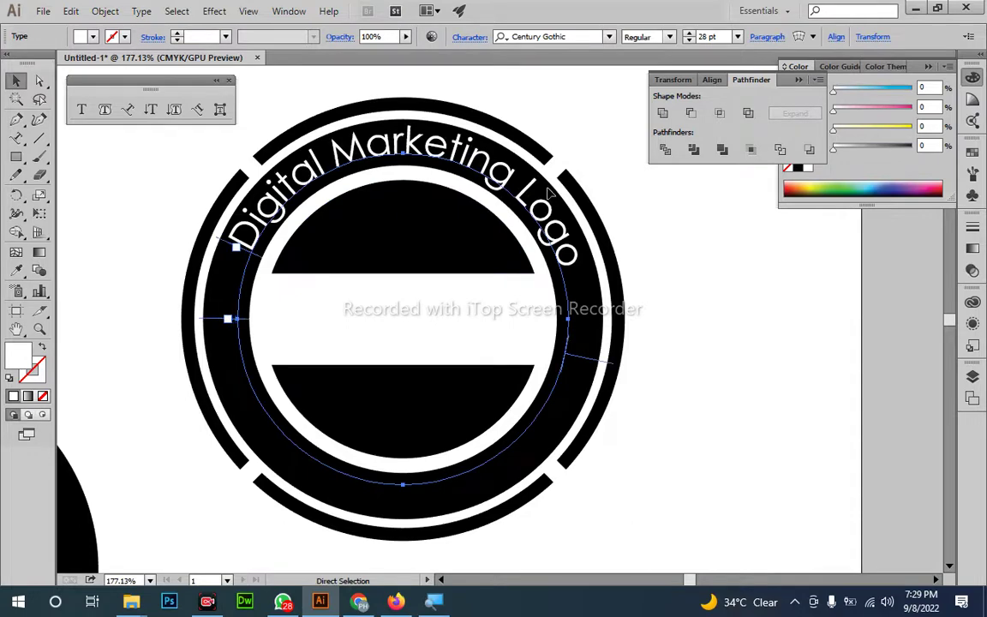
double_click(278, 190)
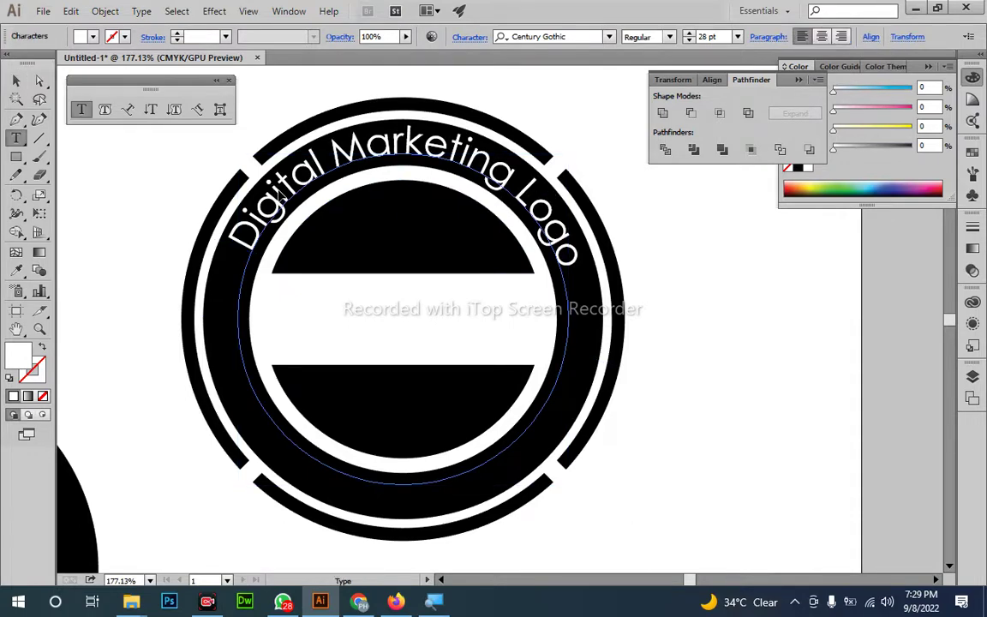
key("ctrl+a")
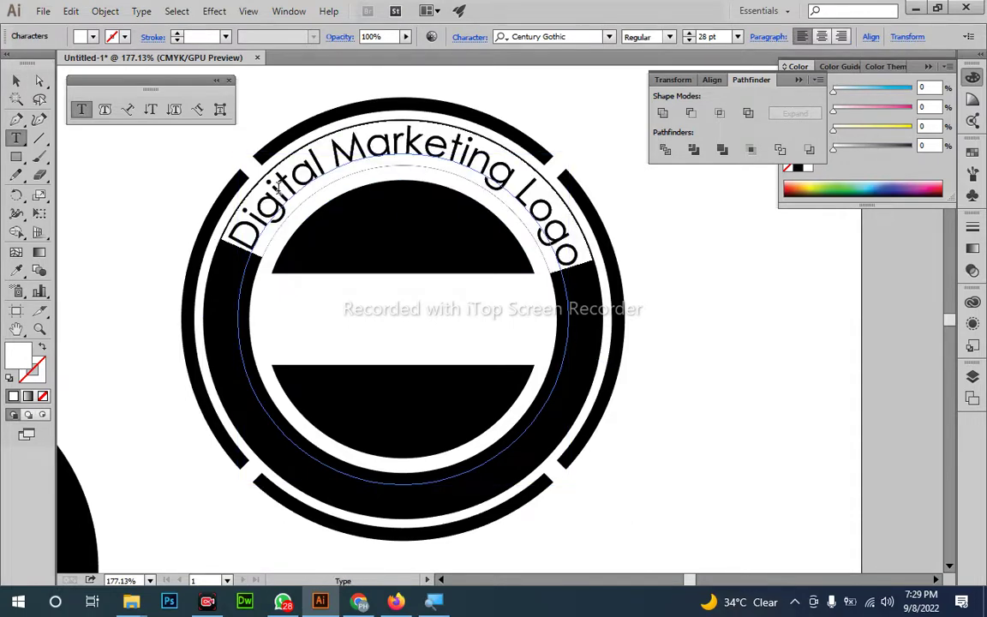
left_click(279, 190)
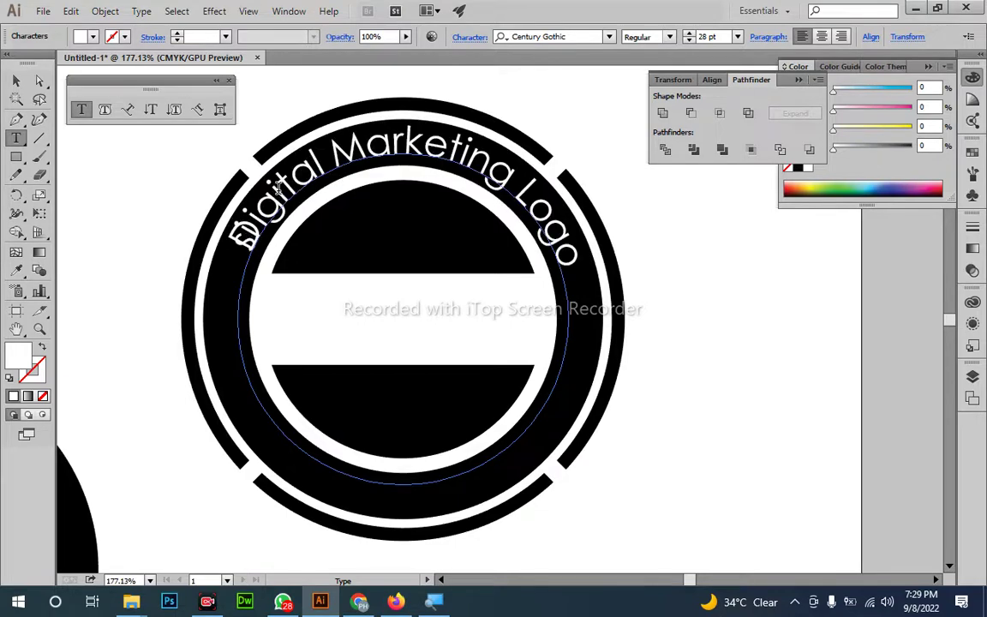
key("ctrl+a")
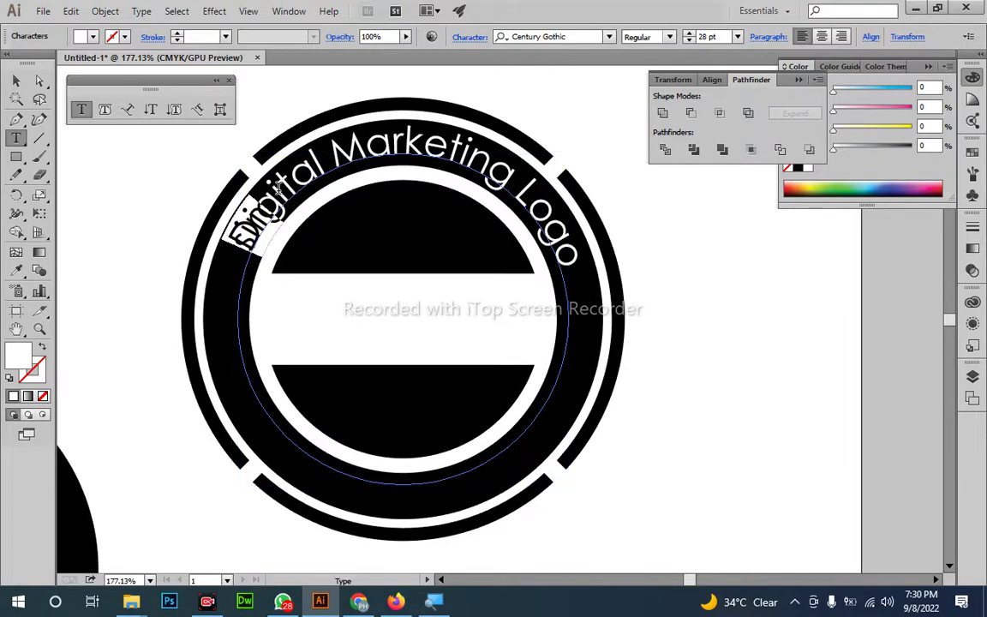
type("Nickel Rockefeller Anderson &")
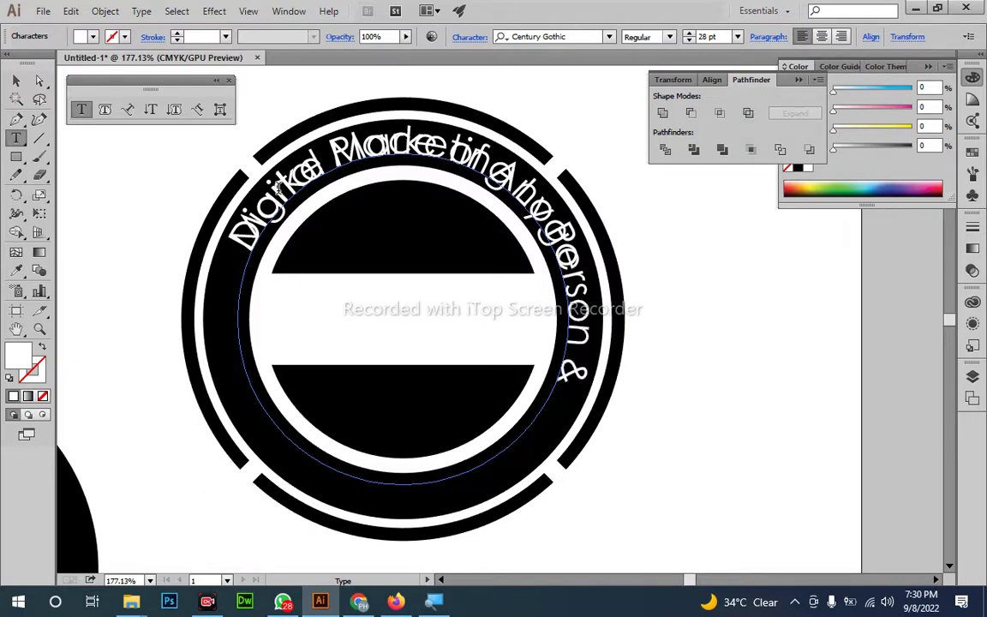
type("Company")
key("Escape")
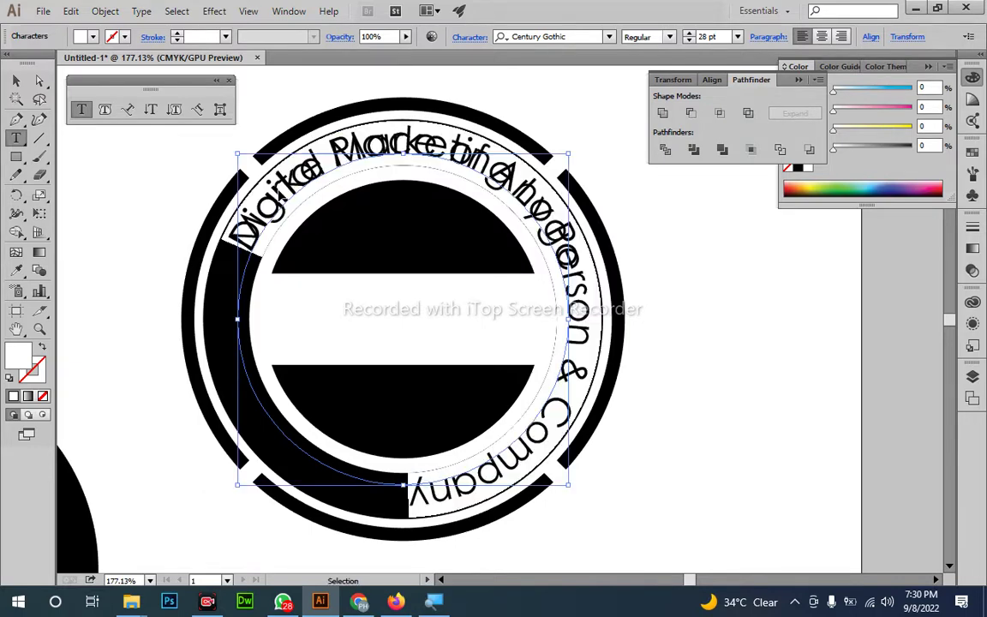
left_click(706, 37)
scroll(704, 36, "down", 10)
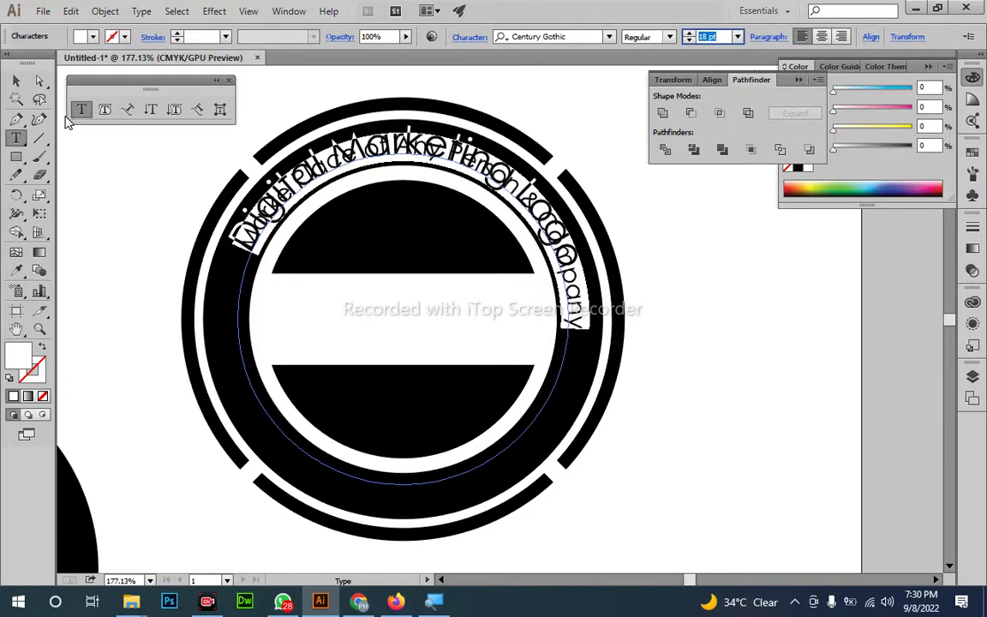
- Flip the copied "of Any Person & Company" text along its circular path so that it runs around the lower half
left_click(16, 83)
double_click(128, 110)
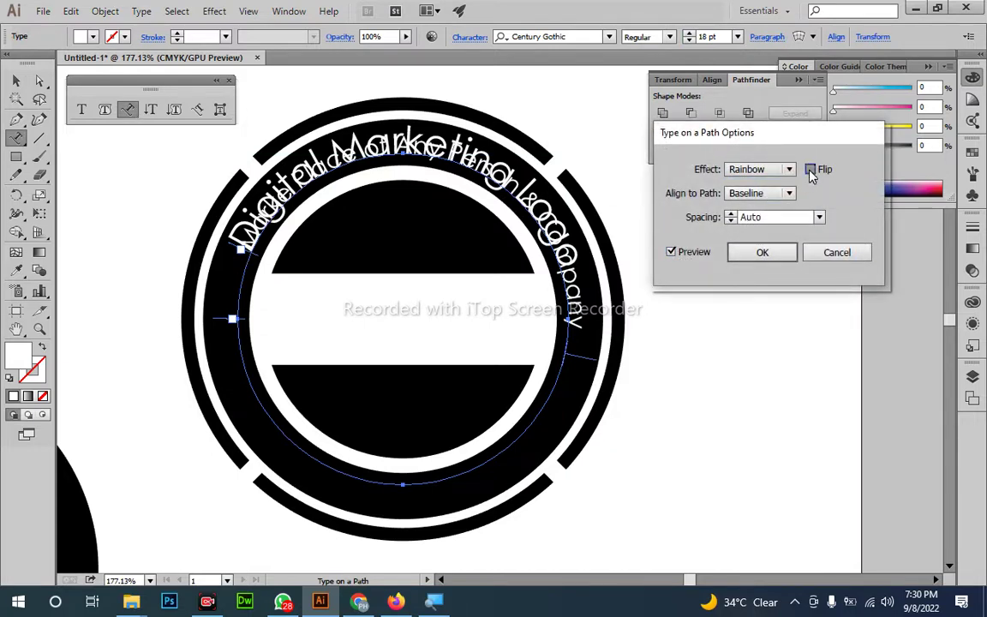
left_click(811, 171)
left_click(781, 253)
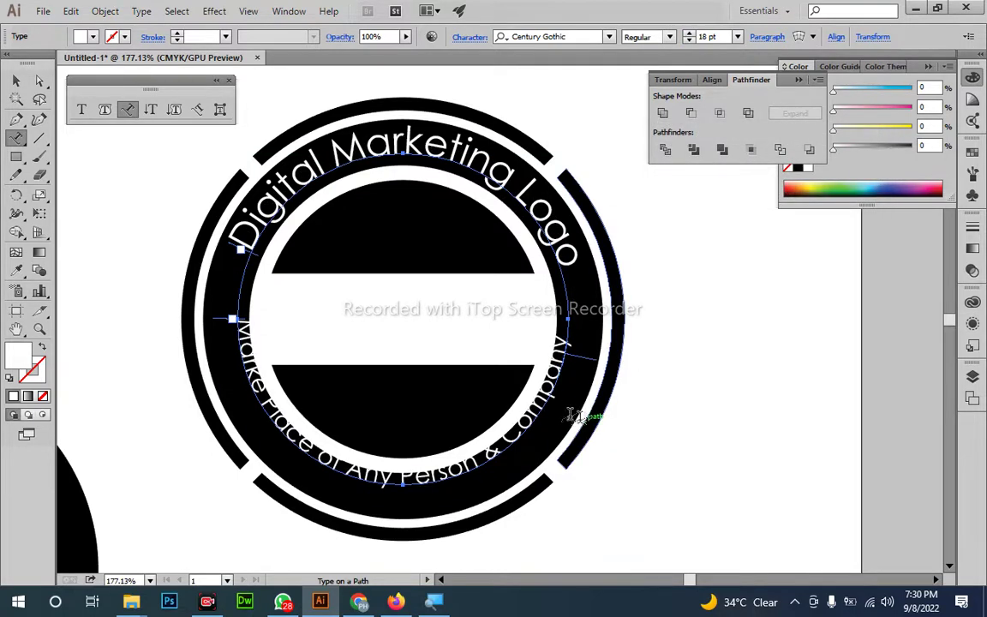
- Enlarge the flipped text's circle so the lettering sits inside the lower black ring, and set the font size to 14 pt
key("v")
left_click(667, 412)
left_click_drag(501, 453, 483, 396)
left_click(462, 359)
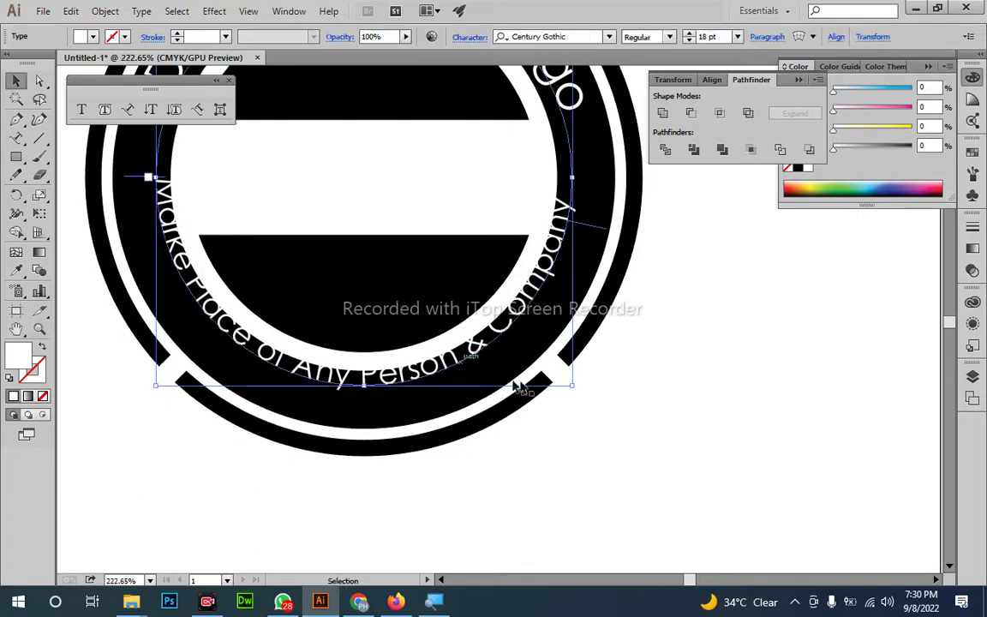
left_click_drag(572, 387, 609, 411)
left_click(712, 36)
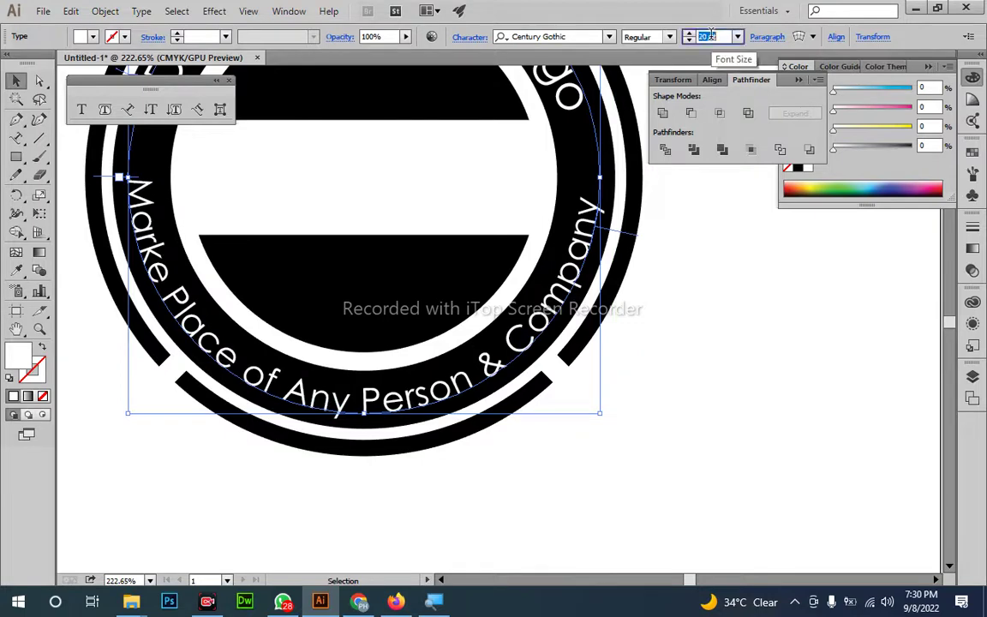
scroll(712, 35, "down", 6)
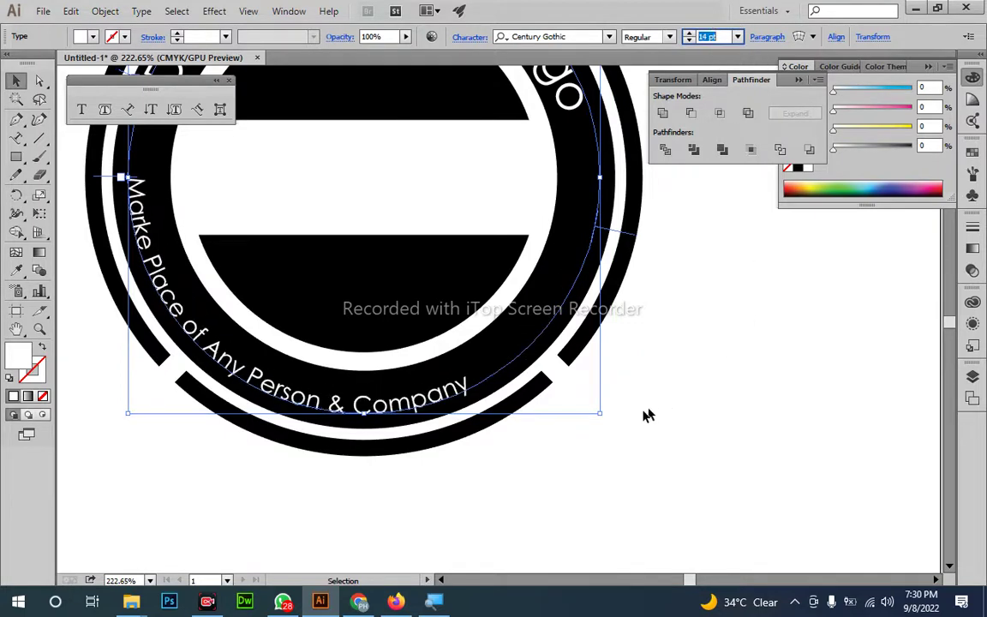
- Rotate the lower path text until its wording is centred along the bottom of the black ring
left_click_drag(605, 416, 729, 252)
key("z")
left_click_drag(605, 473, 644, 455)
key("v")
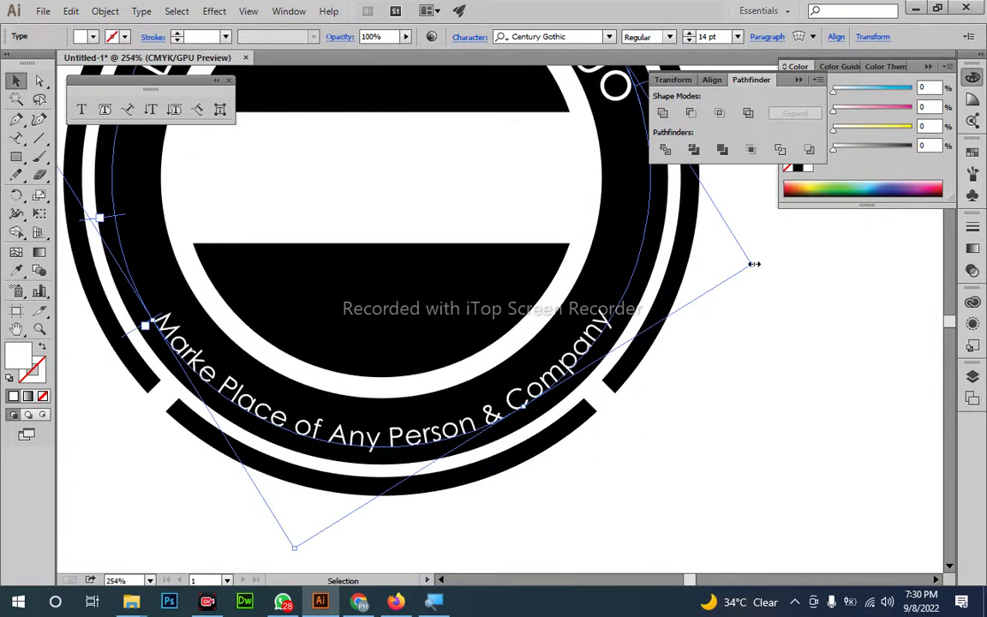
left_click_drag(754, 264, 741, 265)
left_click(760, 293)
- Examine the logo's upper and lower circular texts for placement and balance within the ring
key("z")
left_click_drag(532, 354, 369, 351)
left_click_drag(639, 340, 571, 348)
left_click_drag(499, 359, 558, 377)
left_click_drag(557, 377, 462, 343)
left_click_drag(703, 383, 673, 363)
left_click_drag(373, 296, 464, 356)
left_click_drag(728, 331, 713, 334)
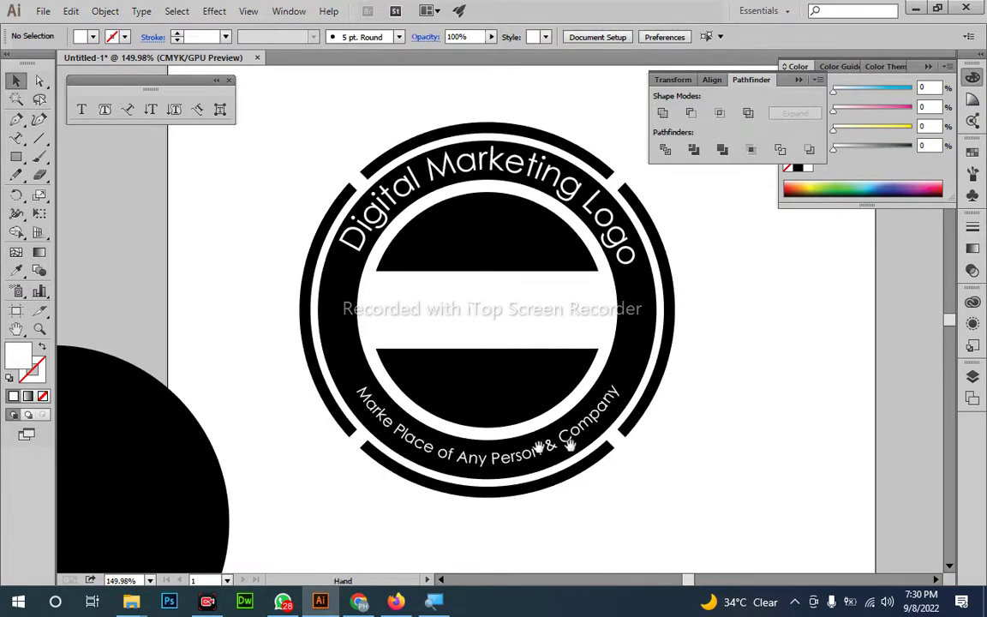
- Scale the whole circular logo down proportionally and move it towards the artboard's upper-left corner
left_click_drag(541, 447, 485, 247)
left_click_drag(480, 379, 330, 364)
left_click_drag(493, 328, 456, 386)
left_click_drag(313, 143, 577, 440)
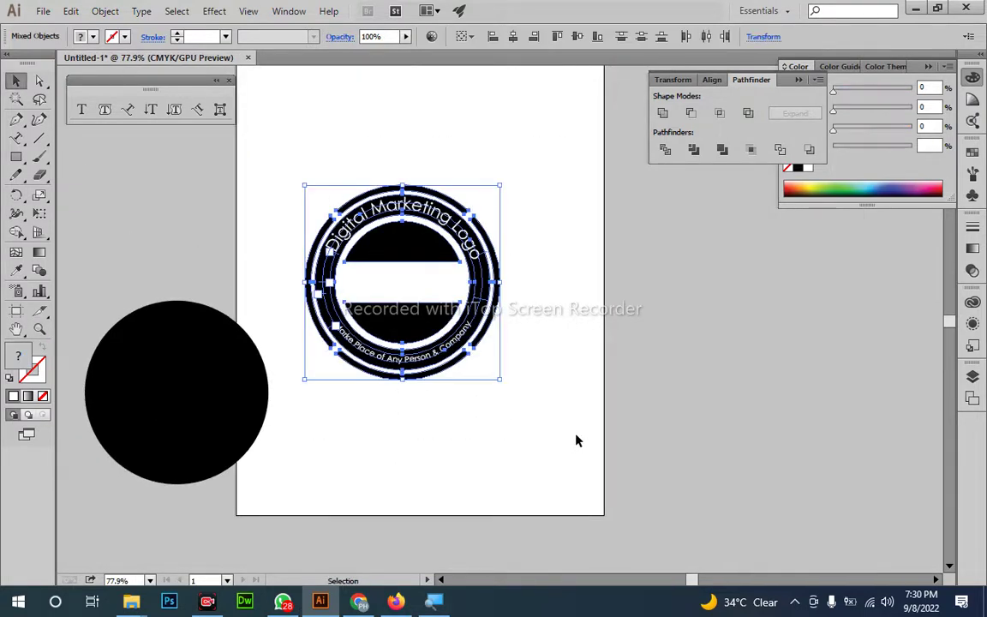
left_click_drag(501, 381, 421, 300)
left_click_drag(360, 216, 310, 120)
left_click(410, 211)
- Draw a rectangle in the empty artboard area below the logo and fill it with purple (C 49.41, M 87.06)
key("z")
left_click(391, 245)
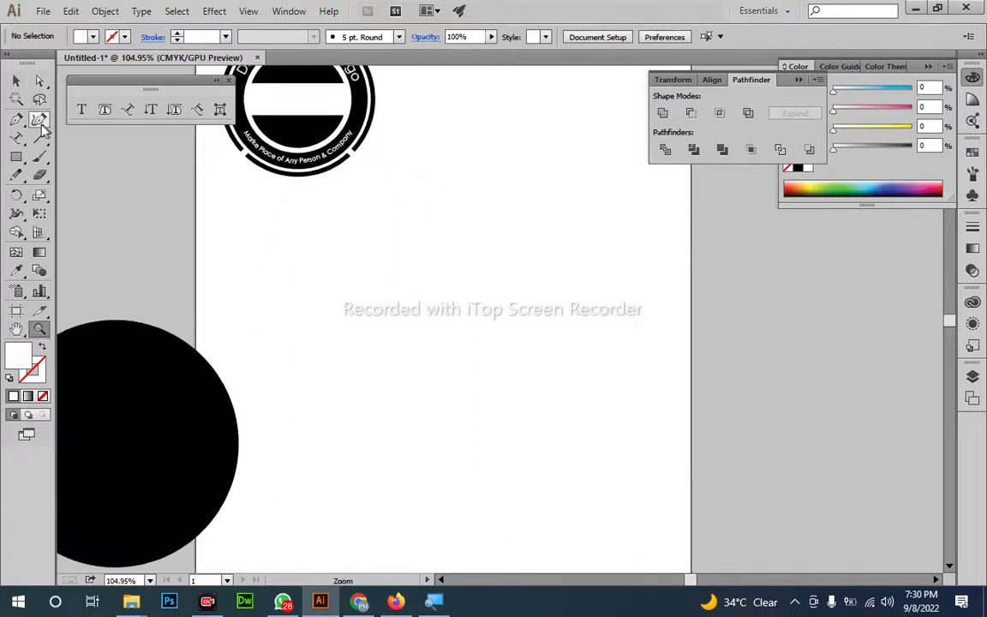
left_click(16, 156)
mouse_move(320, 271)
left_mouse_down()
mouse_move(541, 375)
mouse_move(550, 400)
left_mouse_up()
key("a")
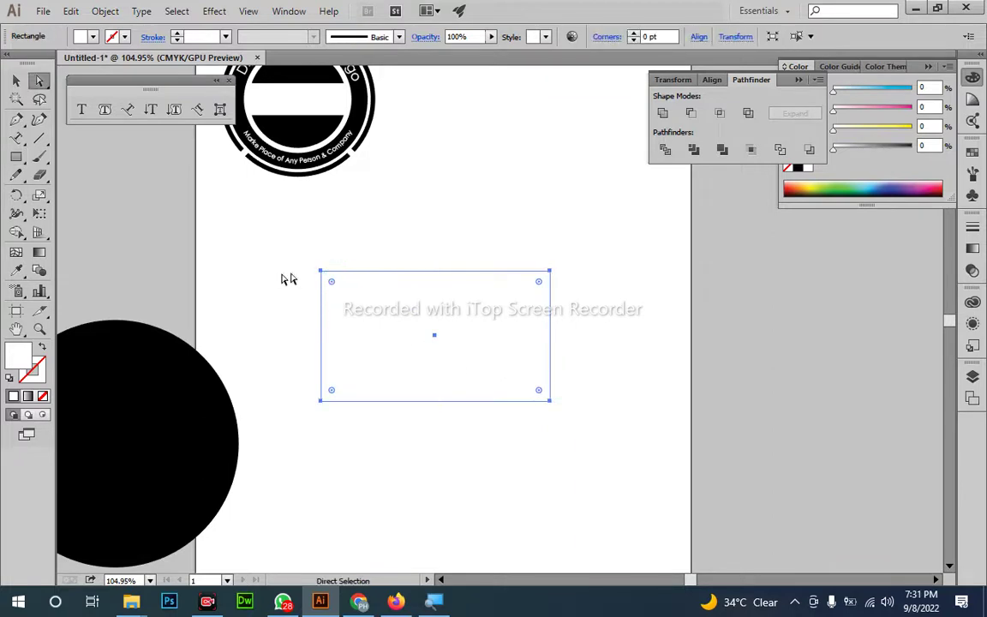
left_click(915, 186)
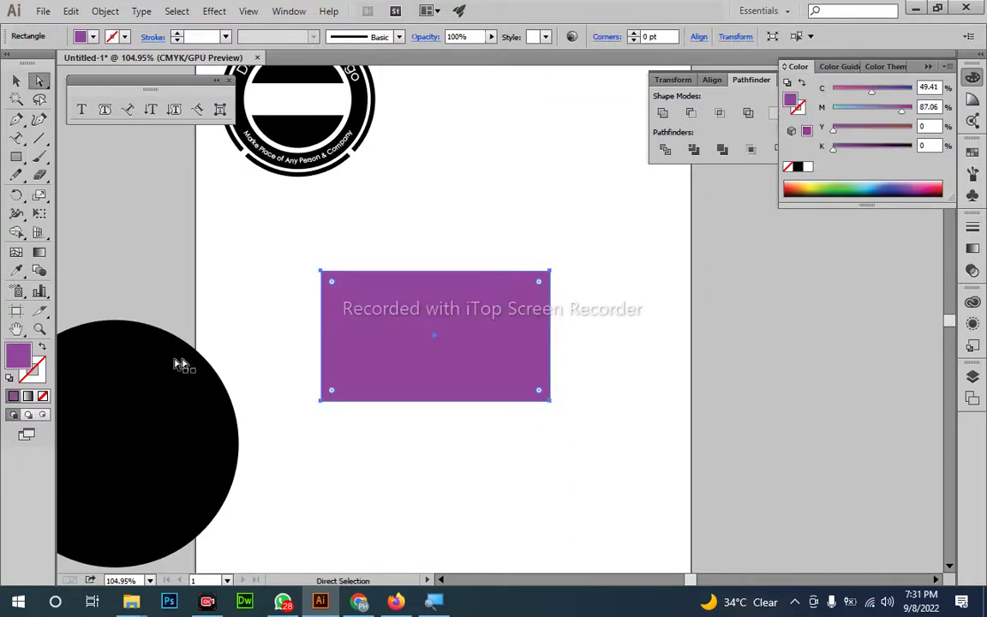
- Round all four rectangle corners to a radius of about 36.21 pt and change the corner type to inverted round
double_click(333, 282)
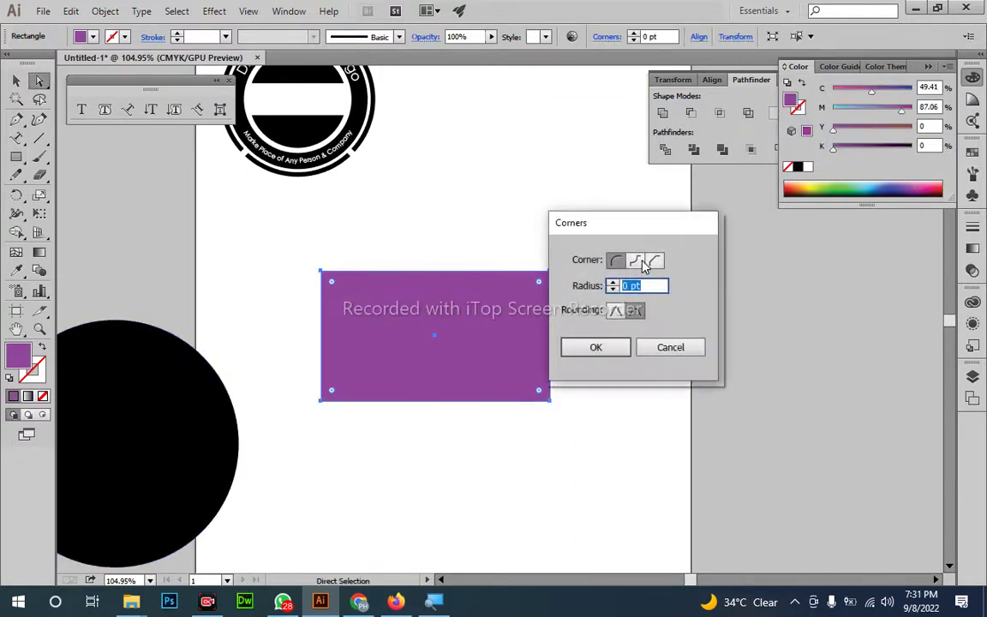
left_click(610, 348)
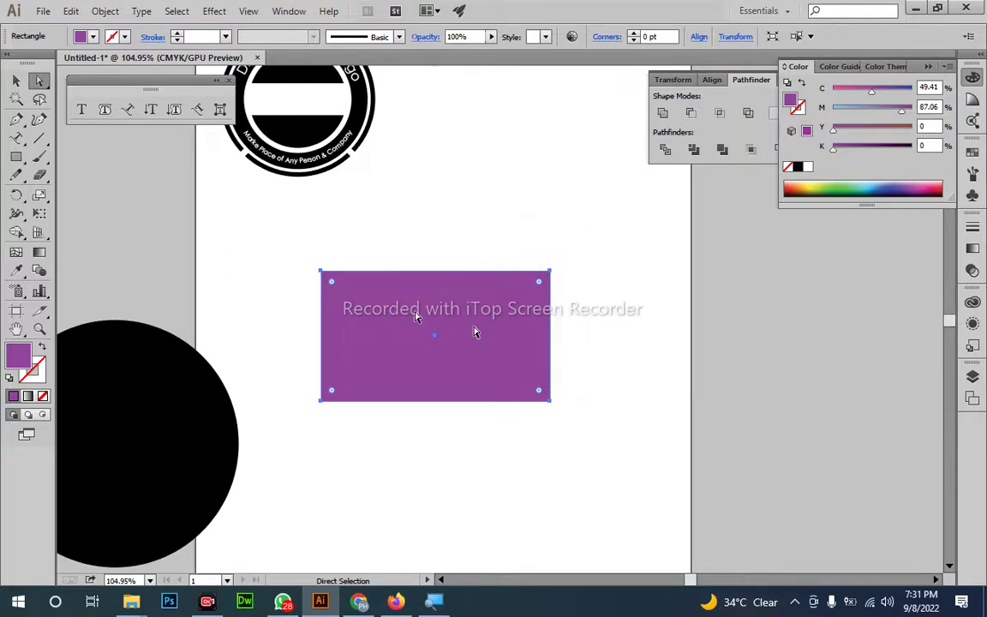
left_click_drag(331, 283, 351, 299)
double_click(351, 301)
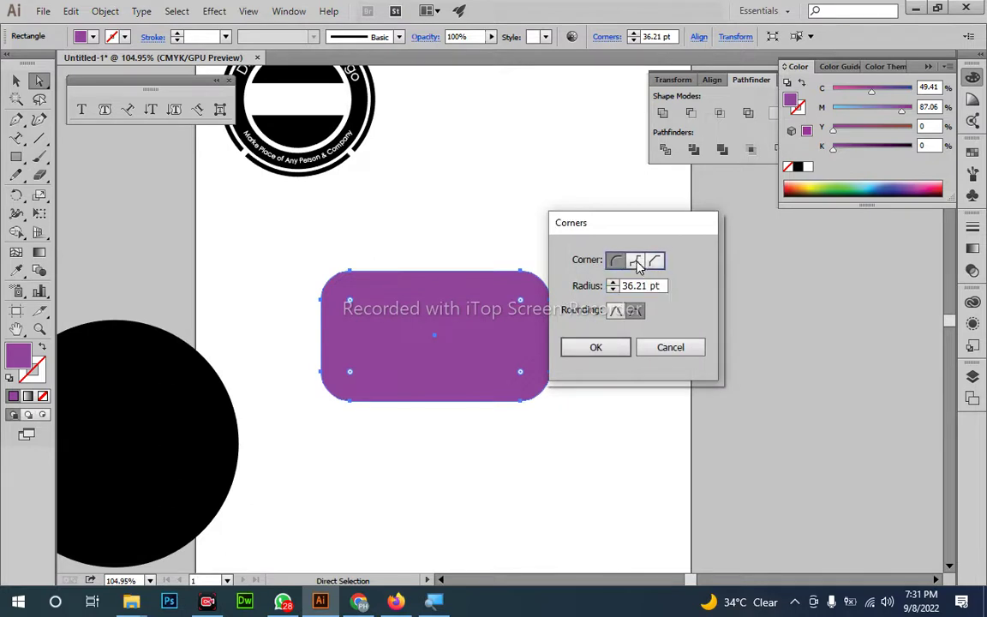
left_click(633, 260)
left_click(596, 346)
- Swap the notched rectangle's purple fill to its stroke and make the outline pure black
left_click_drag(450, 366, 749, 493)
left_click(659, 478)
left_click_drag(606, 446, 596, 474)
key("v")
left_click(565, 410)
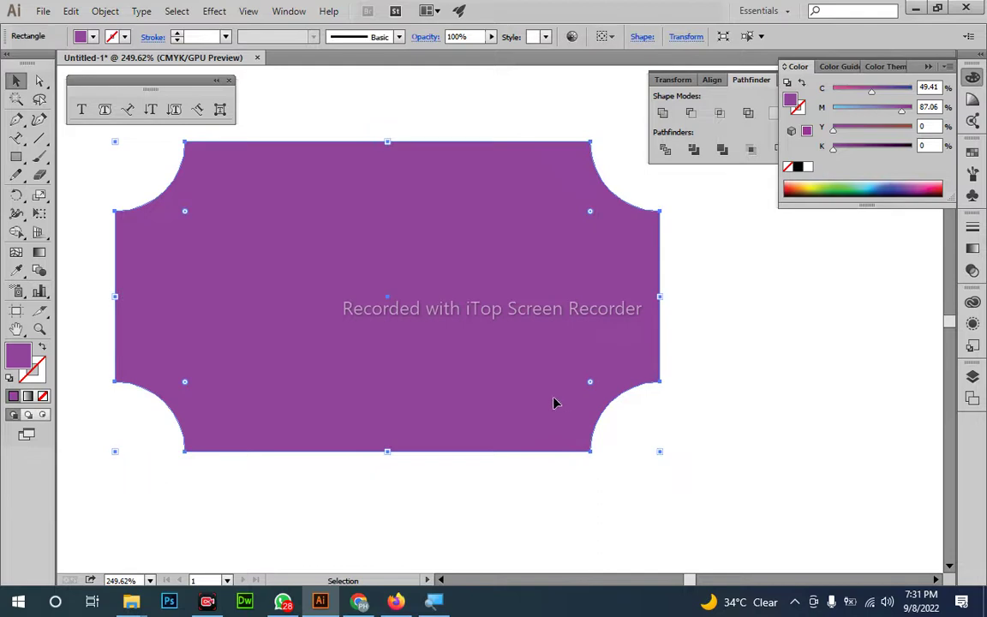
key("shift+x")
key("x")
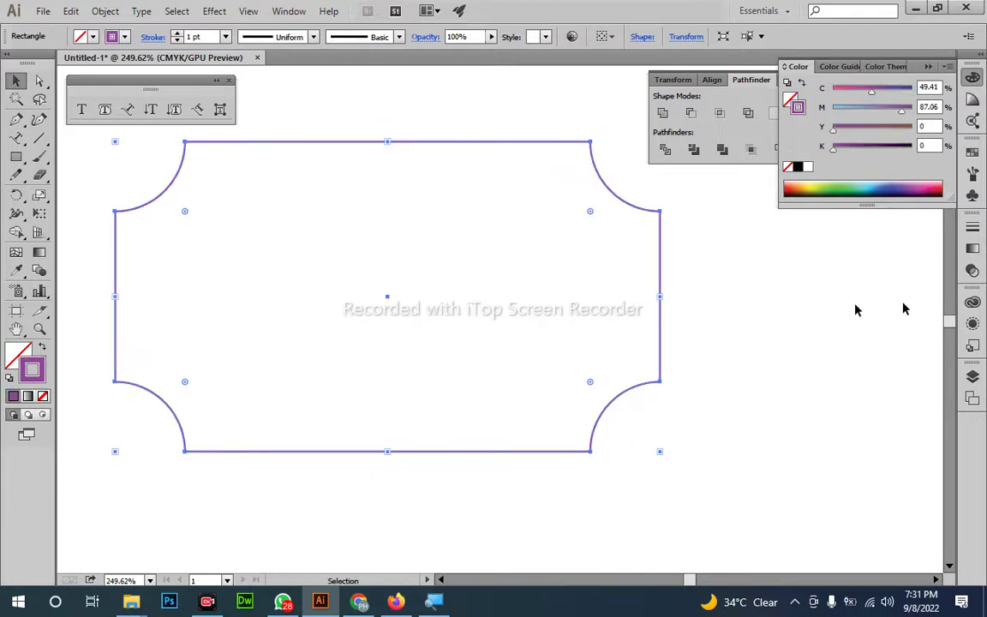
left_click_drag(871, 150, 913, 148)
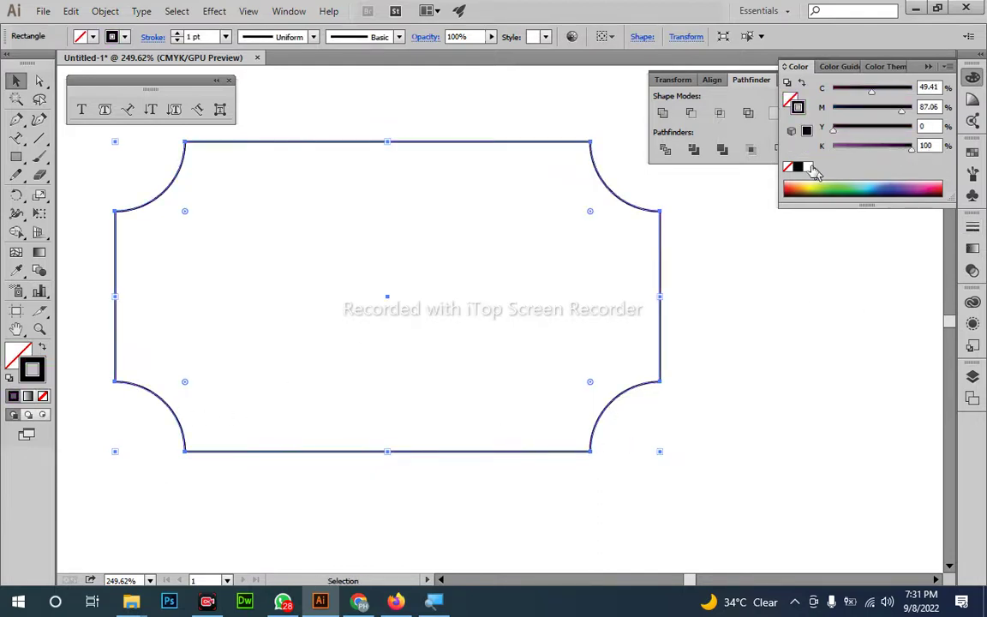
left_click(799, 167)
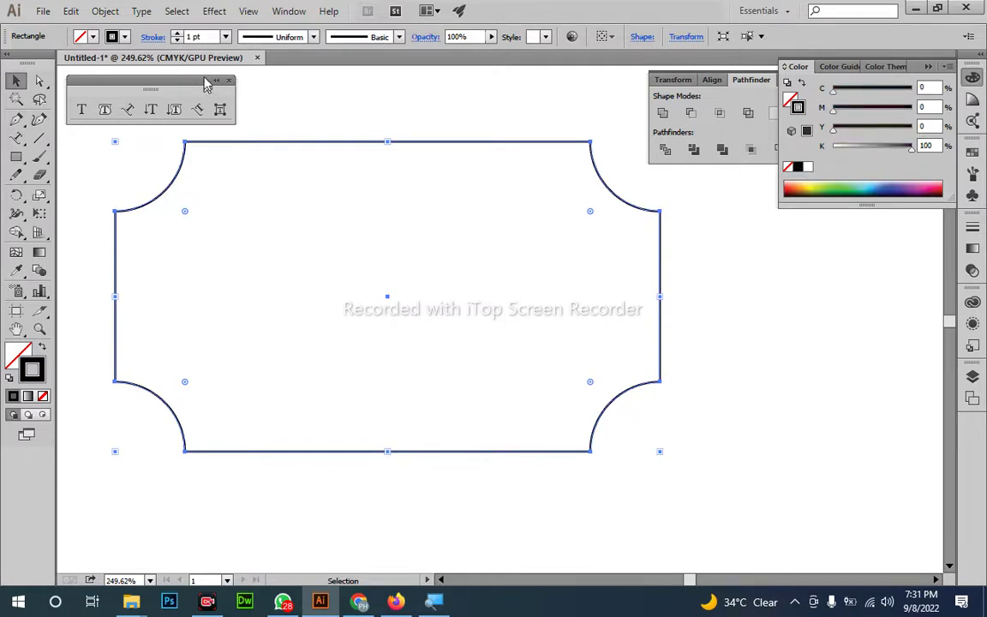
- Set the notched rectangle's stroke weight to 4 pt
key("Up")
key("Up")
key("Up")
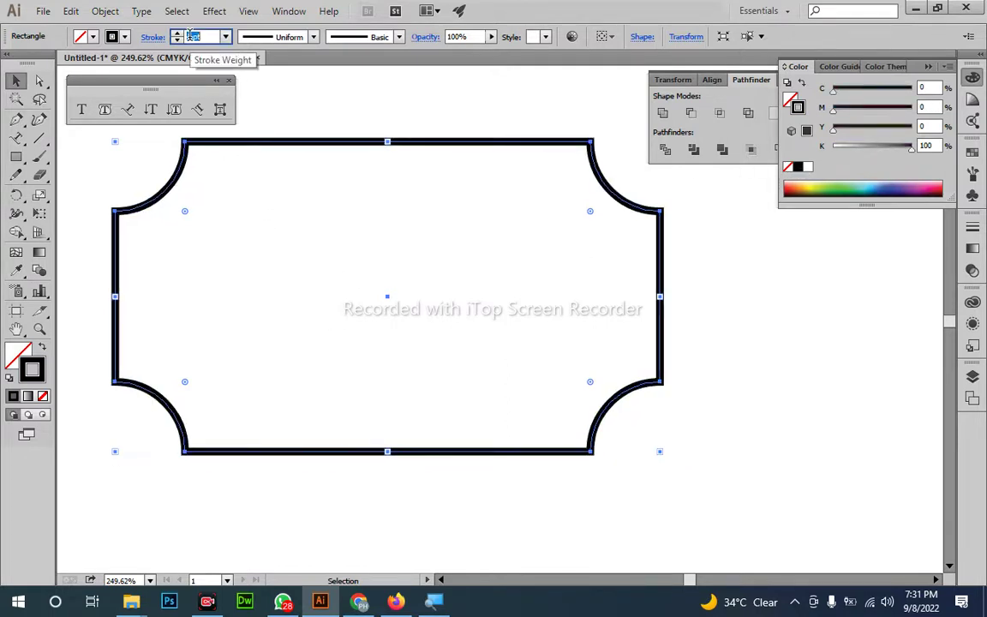
left_click(801, 383)
key("ctrl+space")
left_click_drag(469, 375, 438, 377)
key("v")
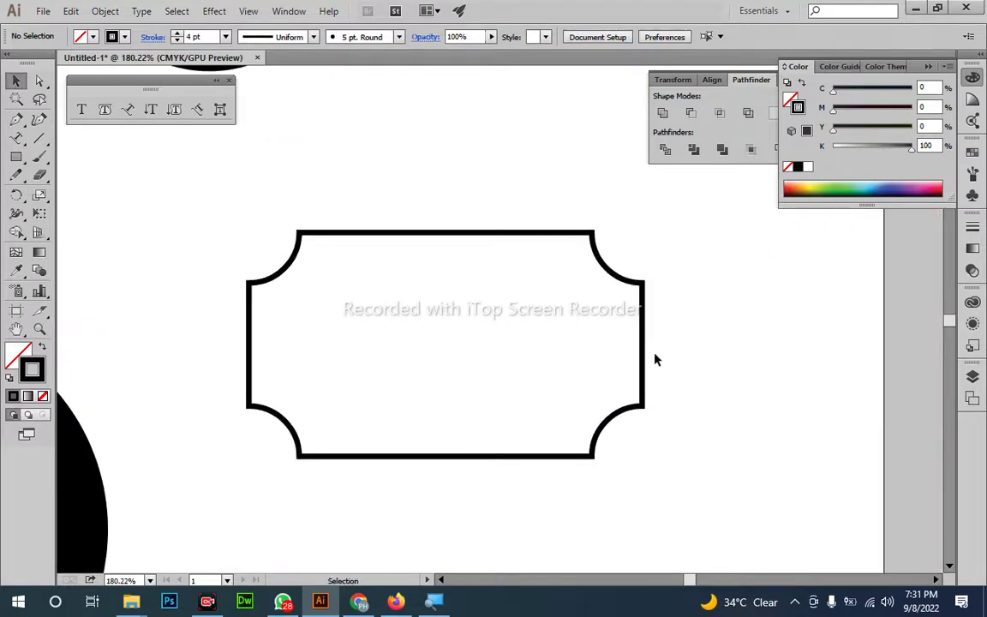
- Swap the notched rectangle's black stroke to its fill and draw a three-sided polygon above its upper edge
left_click_drag(701, 346, 559, 359)
key("shift+x")
left_click_drag(16, 156, 79, 209)
mouse_move(405, 169)
left_mouse_down()
mouse_move(450, 198)
mouse_move(429, 187)
left_mouse_up()
key("Down")
key("Down")
key("Down")
- Flatten the triangle above the notched rectangle by reducing its height
key("v")
key("ctrl+space")
left_click_drag(427, 210, 496, 251)
left_click_drag(430, 295, 412, 228)
- Duplicate the triangle downward, rotate the copy to point down and place it across the rectangle's lower edge
key("ctrl+space")
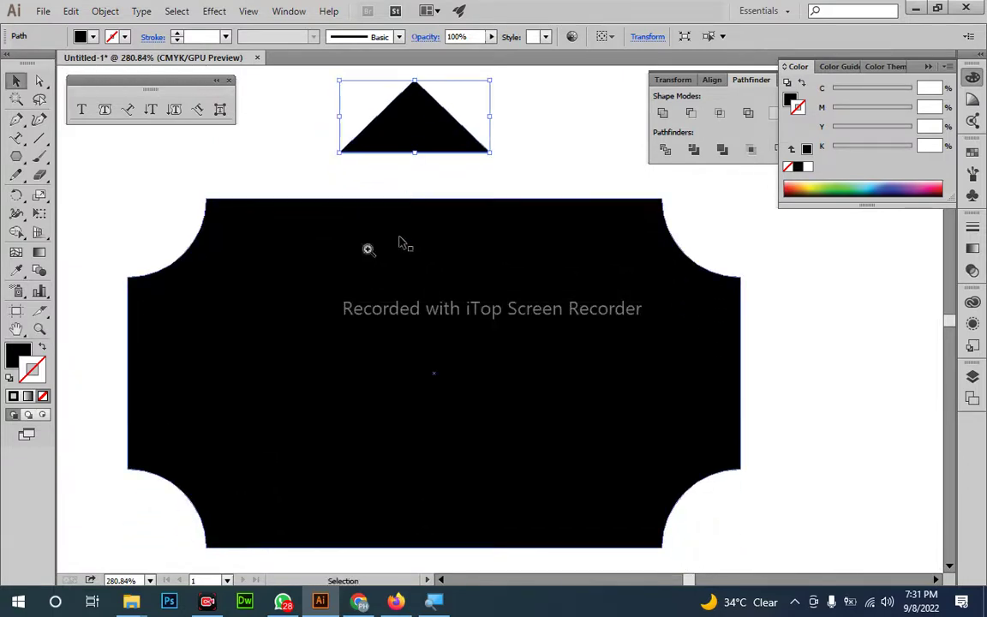
left_click_drag(349, 244, 283, 246)
left_click_drag(404, 178, 405, 299)
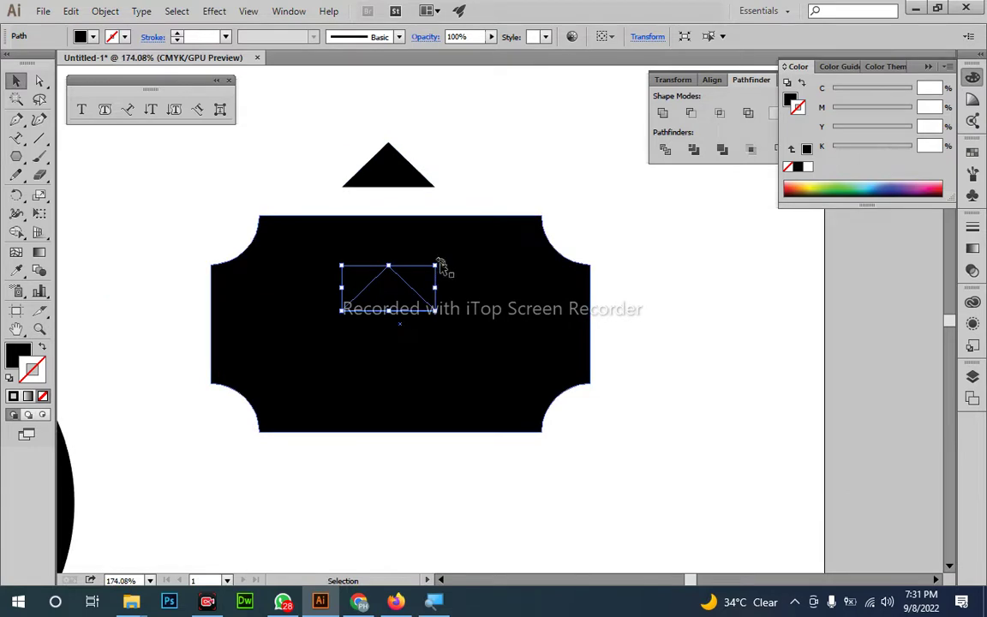
left_click_drag(440, 264, 311, 342)
left_click_drag(395, 297, 398, 441)
- Align the notched rectangle and both triangles to a common horizontal centre
left_click_drag(346, 121, 514, 407)
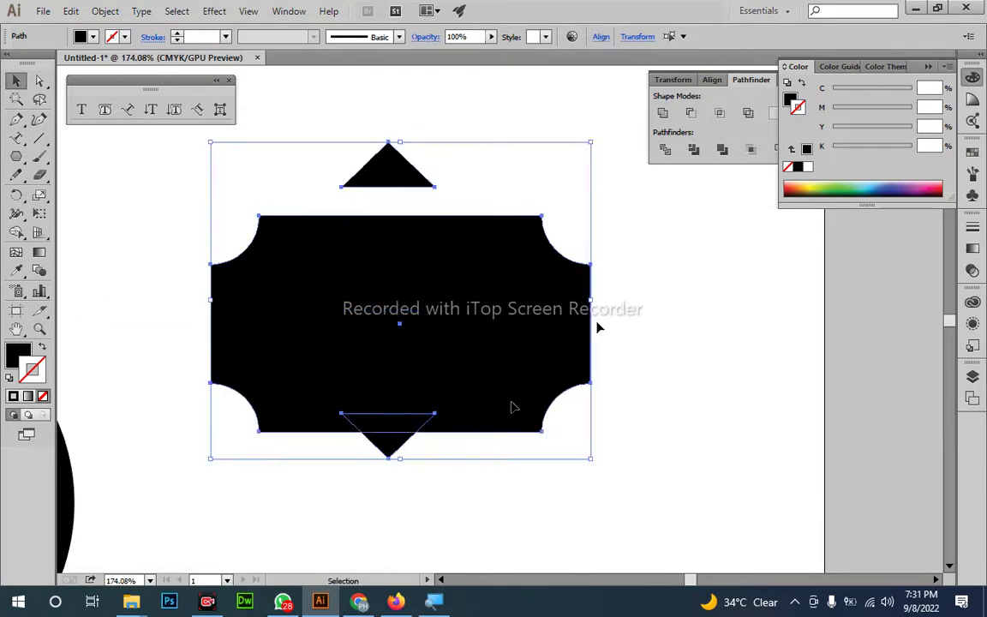
left_click(711, 80)
left_click(691, 113)
left_click(660, 288)
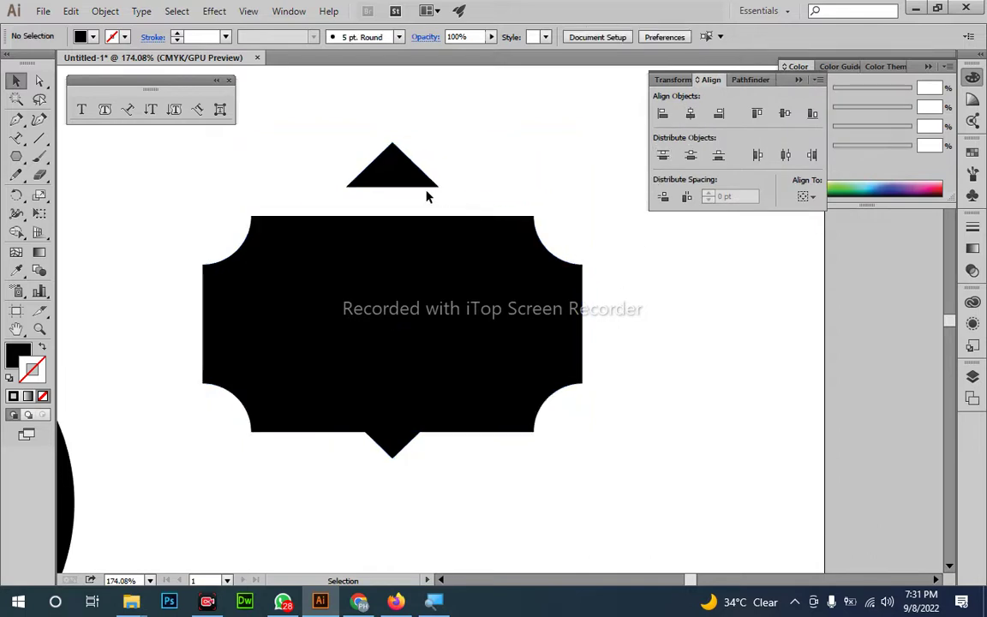
- Move the upper triangle straight down so that its base overlaps the rectangle's top edge
left_click_drag(410, 177, 407, 222)
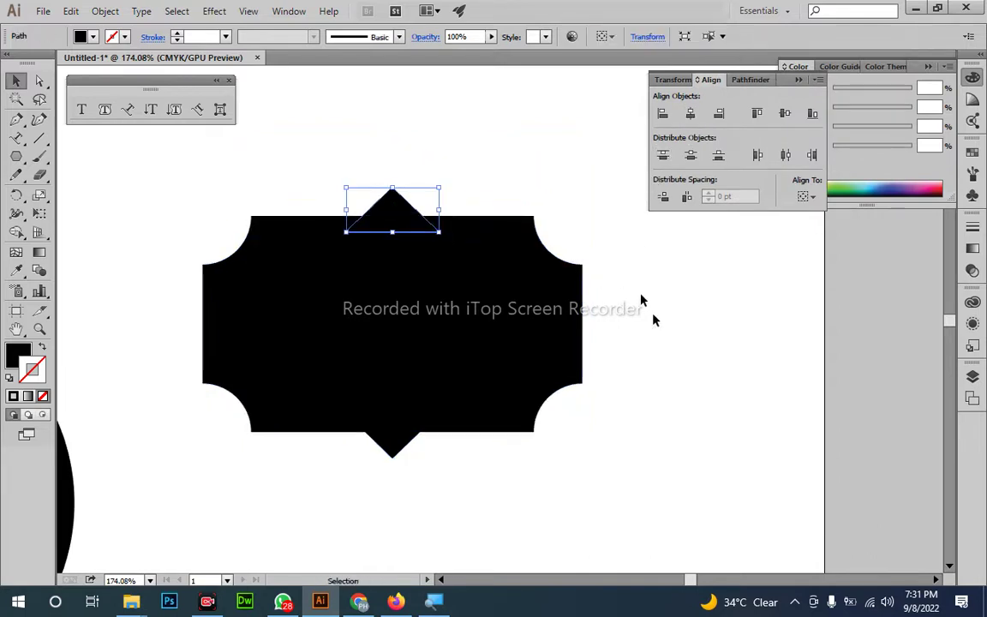
left_click(654, 316)
left_click_drag(555, 352, 545, 330)
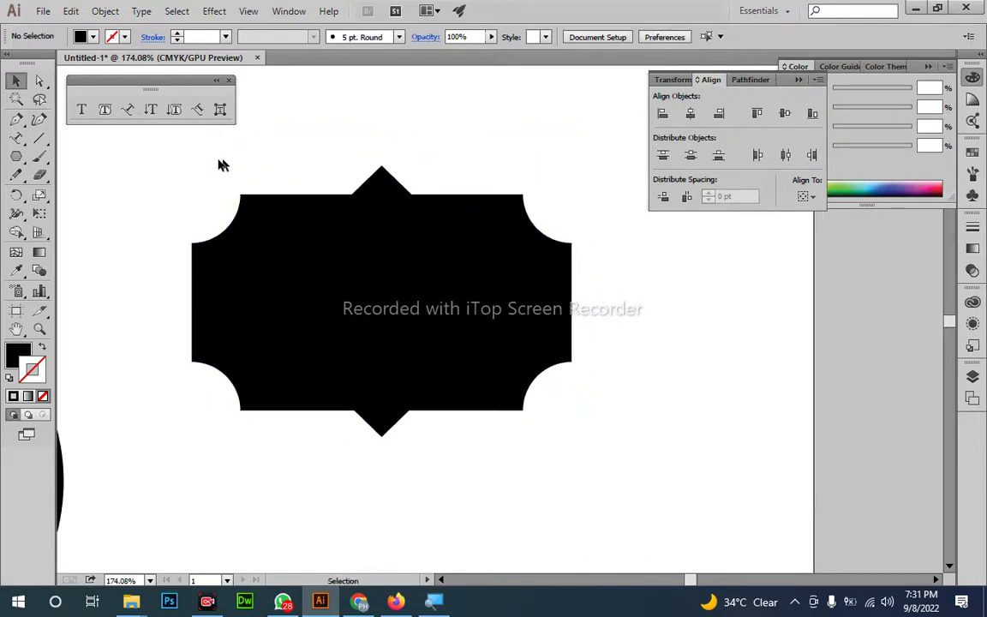
- Unite the rectangle and both triangles into one shape and swap its black fill to a stroke
left_click_drag(220, 161, 610, 441)
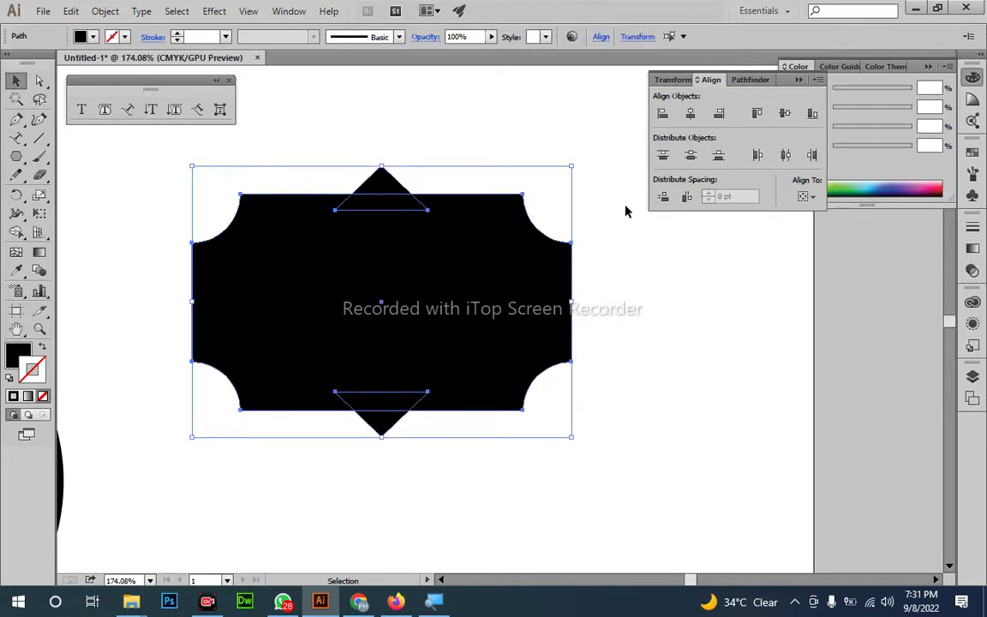
left_click(751, 80)
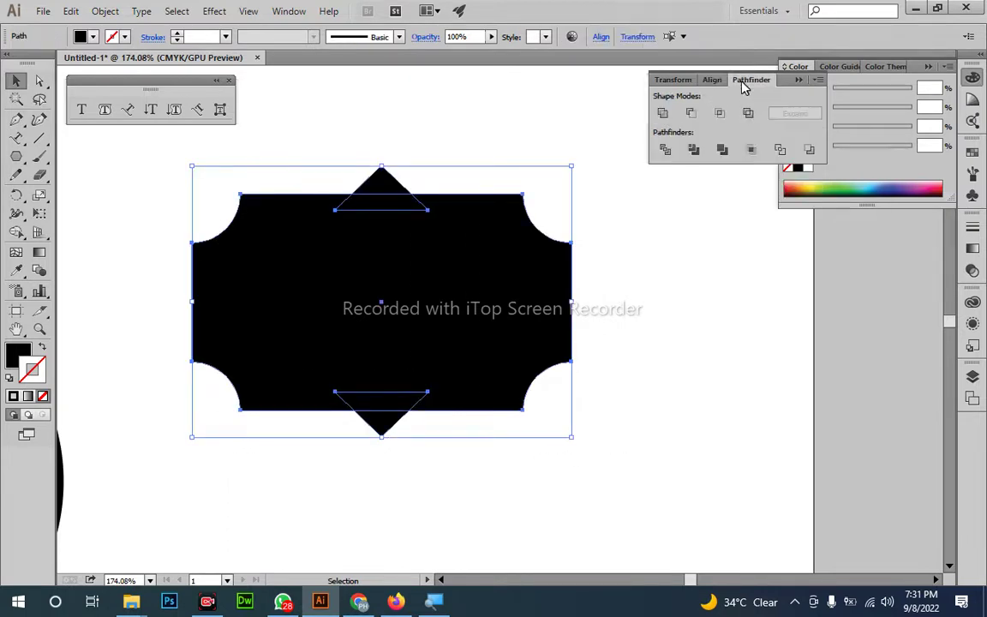
left_click(662, 113)
key("shift+x")
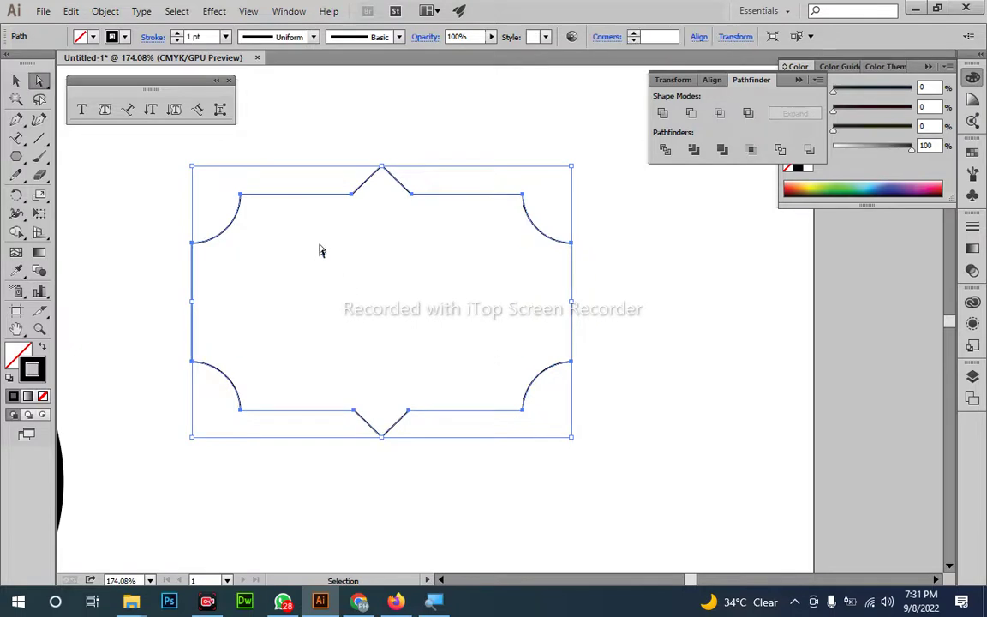
- Round the four inner corners where the triangular points meet the frame's edges to a radius of about 39.81 pt
key("ctrl+space")
left_click_drag(323, 204, 412, 343)
left_click_drag(335, 289, 387, 438)
key("a")
left_click(377, 303)
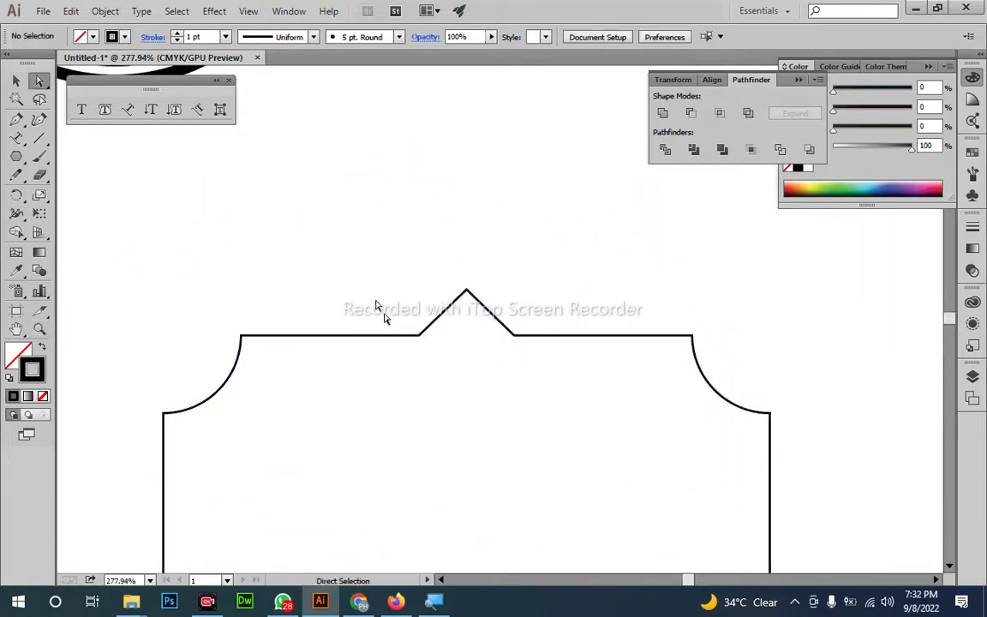
left_click_drag(531, 366, 385, 328)
left_click_drag(480, 450, 474, 285)
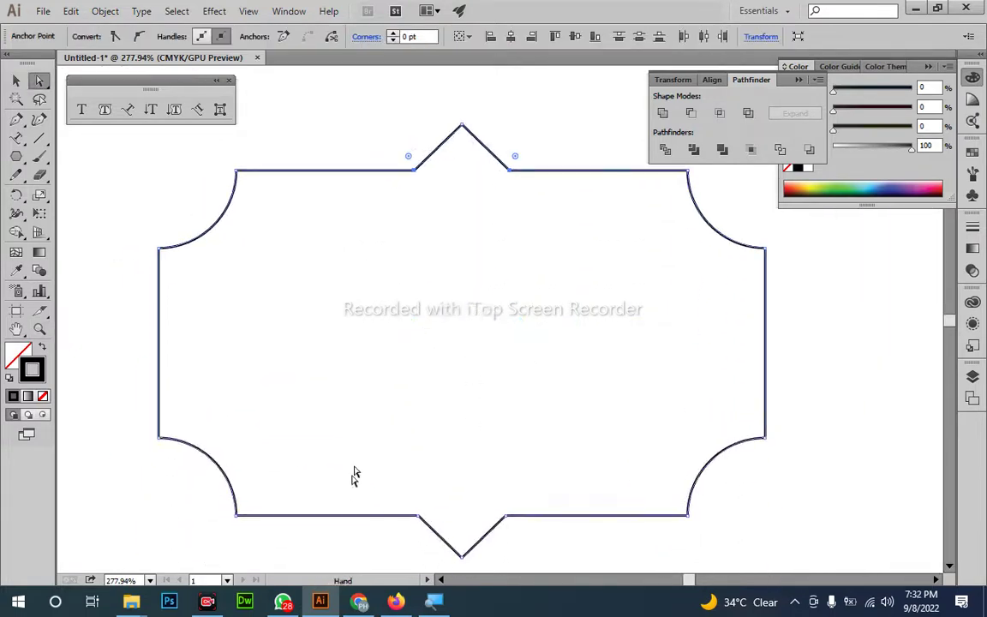
left_click_drag(396, 495, 594, 575)
left_click_drag(602, 582, 602, 581)
- Select the anchor points of the frame's four concave corners and slightly reduce their corner radius
key("ctrl+space")
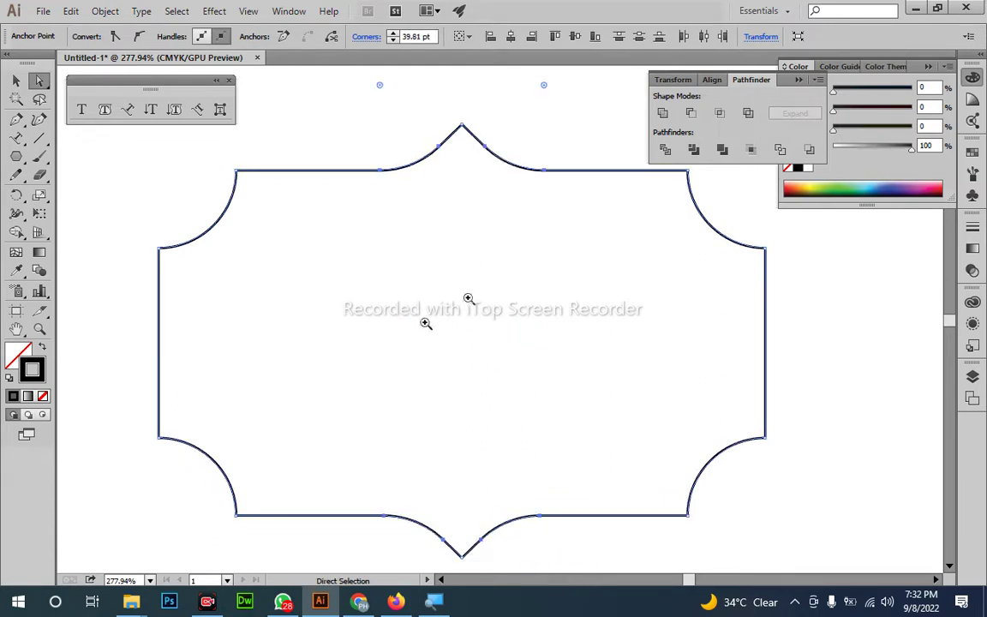
left_click_drag(315, 292, 254, 258)
left_click(295, 161)
key("space")
left_click_drag(306, 179, 185, 289)
key("space")
left_click_drag(185, 417, 276, 521)
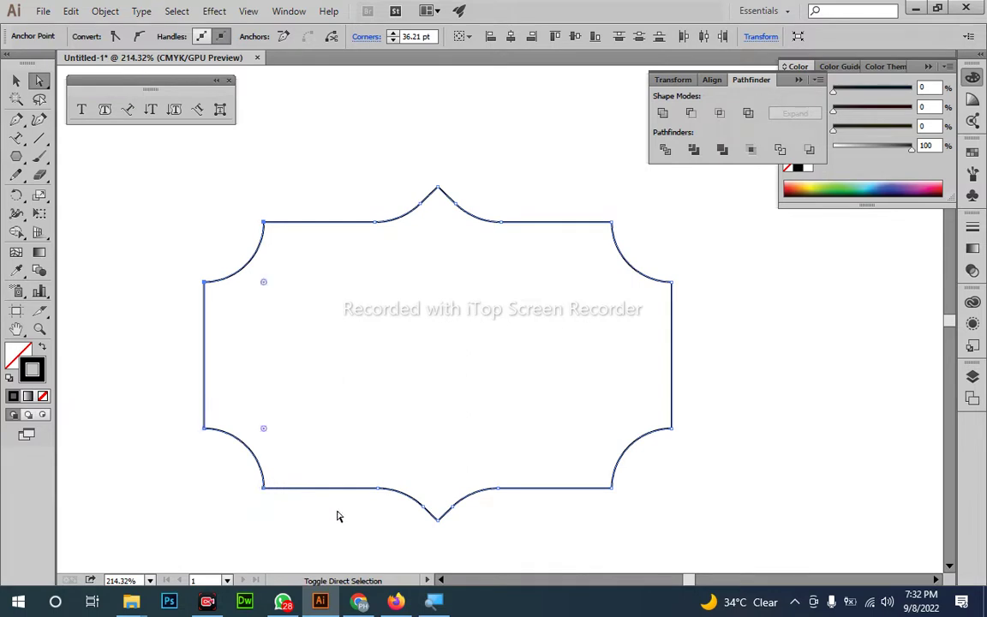
left_click_drag(694, 532, 584, 405)
left_click_drag(595, 206, 622, 289)
left_click(643, 349)
left_click(532, 325, "ctrl+alt")
left_click_drag(535, 320, 476, 302)
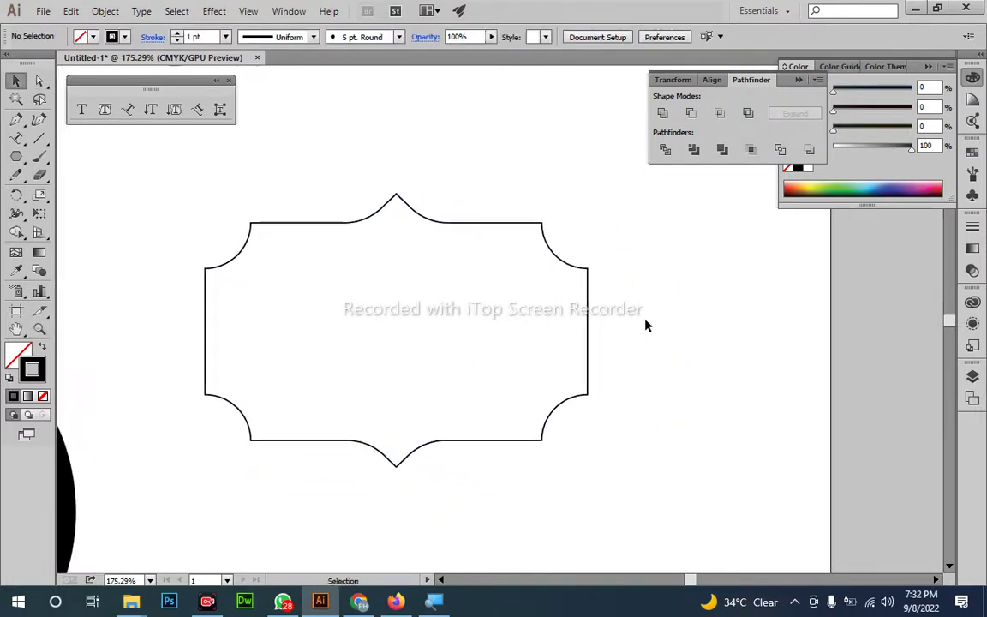
left_click_drag(588, 328, 600, 332)
left_click_drag(454, 326, 498, 370)
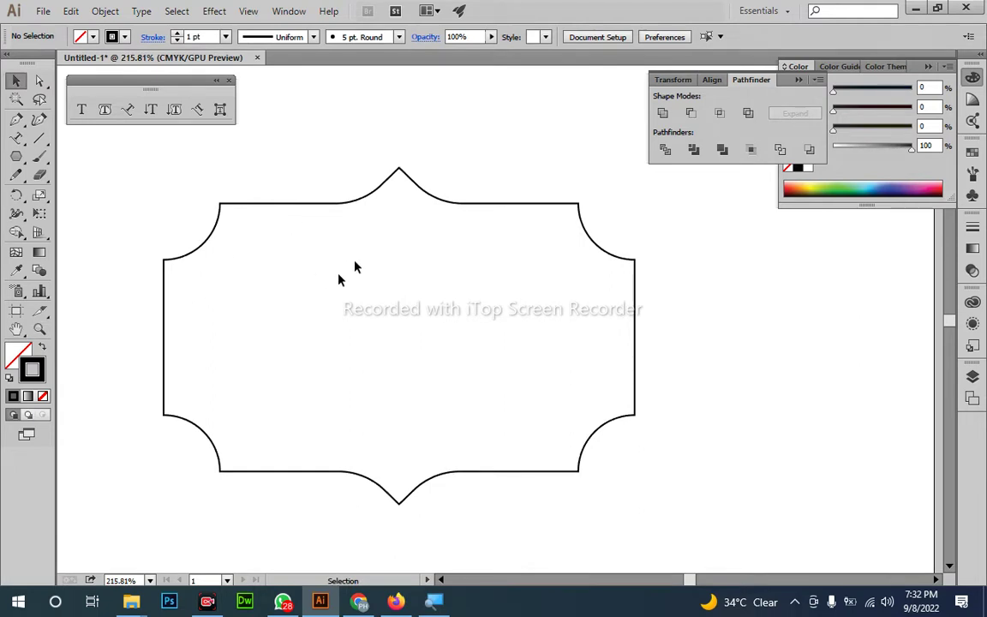
- Duplicate the frame's upper edge between the two side corners in front and move the copy straight down inside the frame
left_click(39, 82)
left_click_drag(196, 169, 228, 211)
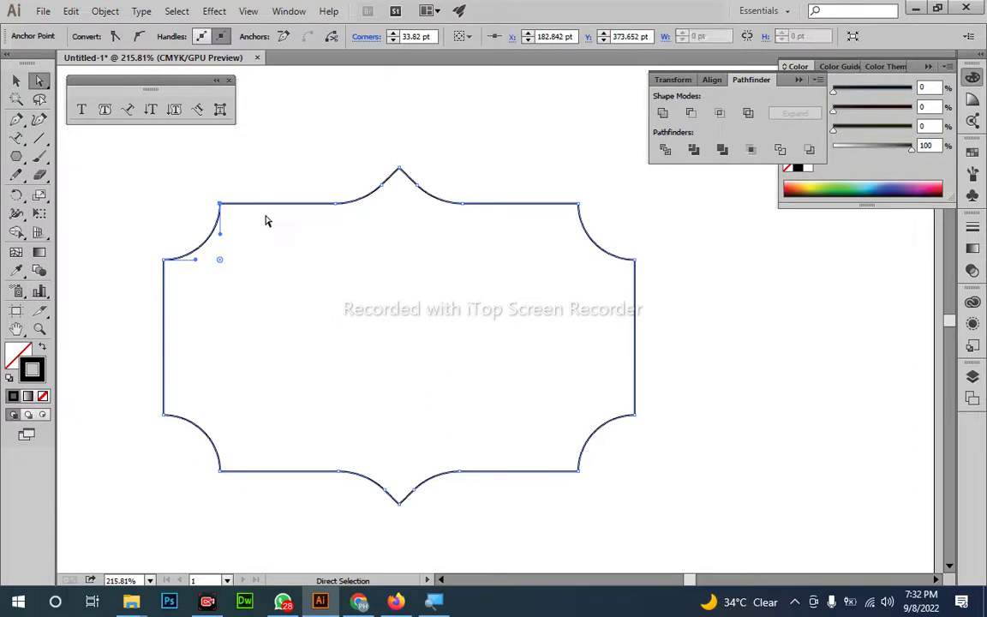
left_click_drag(321, 139, 586, 227)
left_click(683, 265)
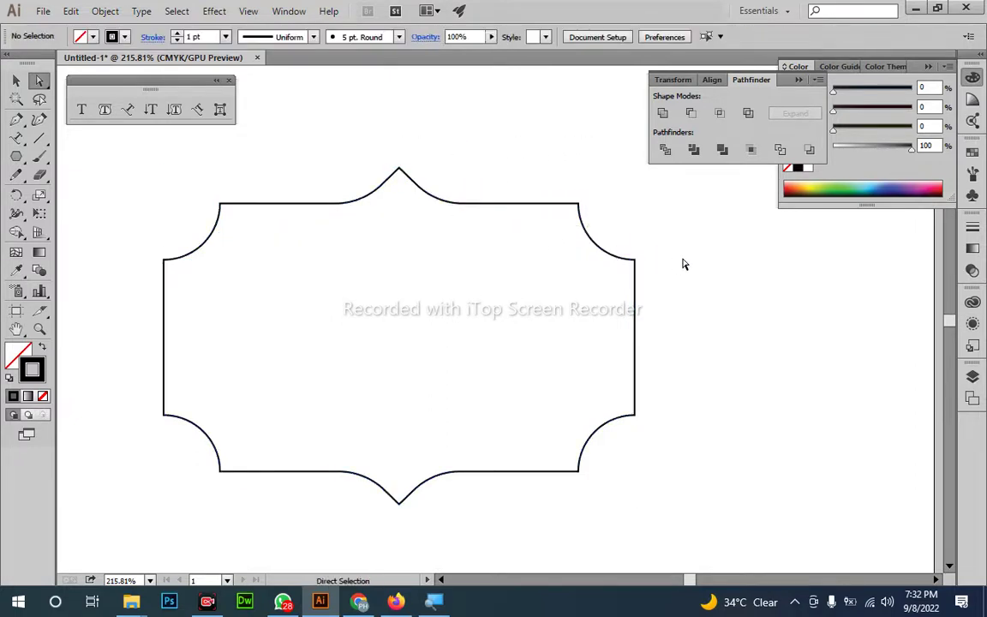
key("v")
key("ctrl+f")
key("Down")
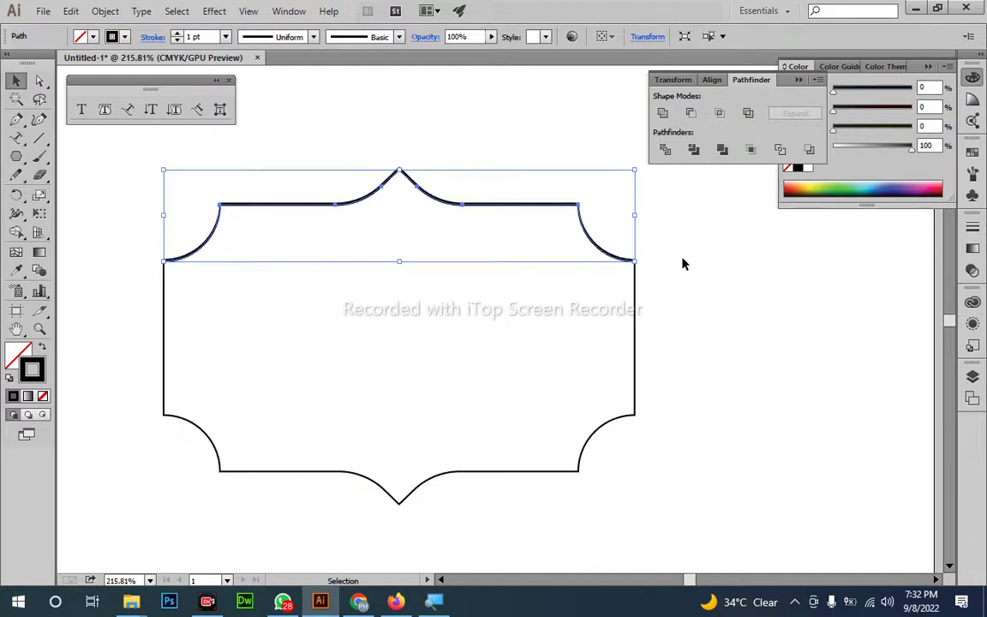
key("Down")
key("Down")
key("Down")
key("Down")
key("Down")
key("Down")
key("Down")
key("Down")
key("Down")
key("Down")
key("Down")
key("Down")
key("Down")
key("Down")
key("Down")
key("Down")
key("Down")
key("Down")
key("Down")
key("Down")
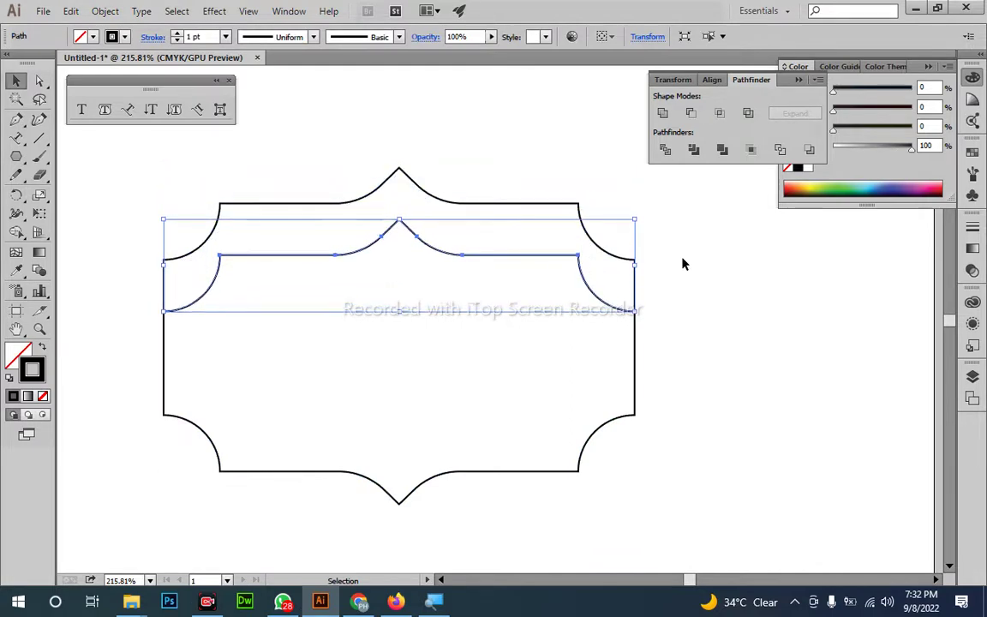
- Place the path text "here is your Text" on the copied upper edge, starting near its left end
left_click(127, 109)
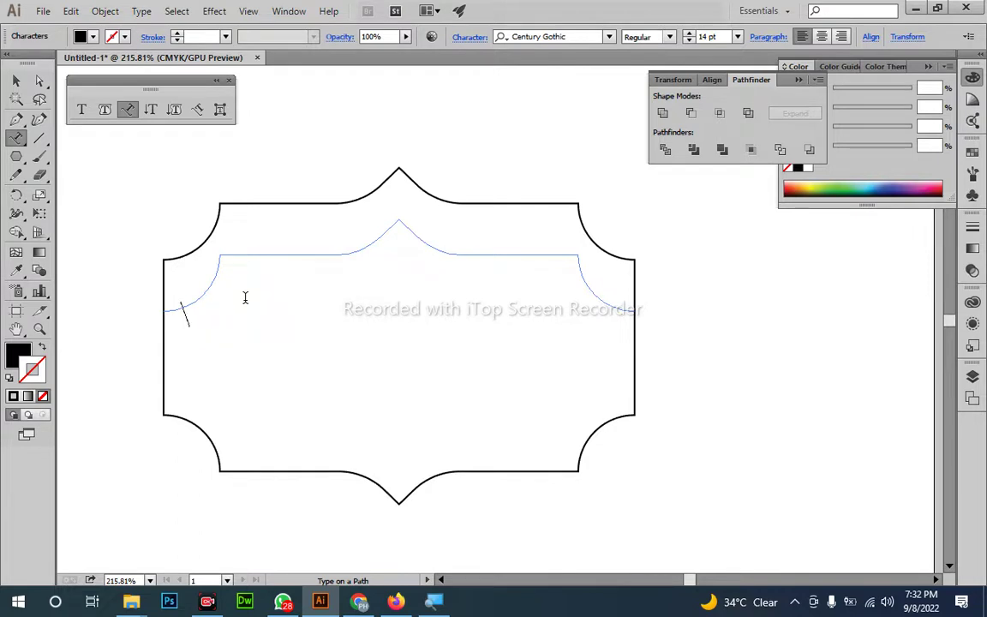
type("h")
key("Escape")
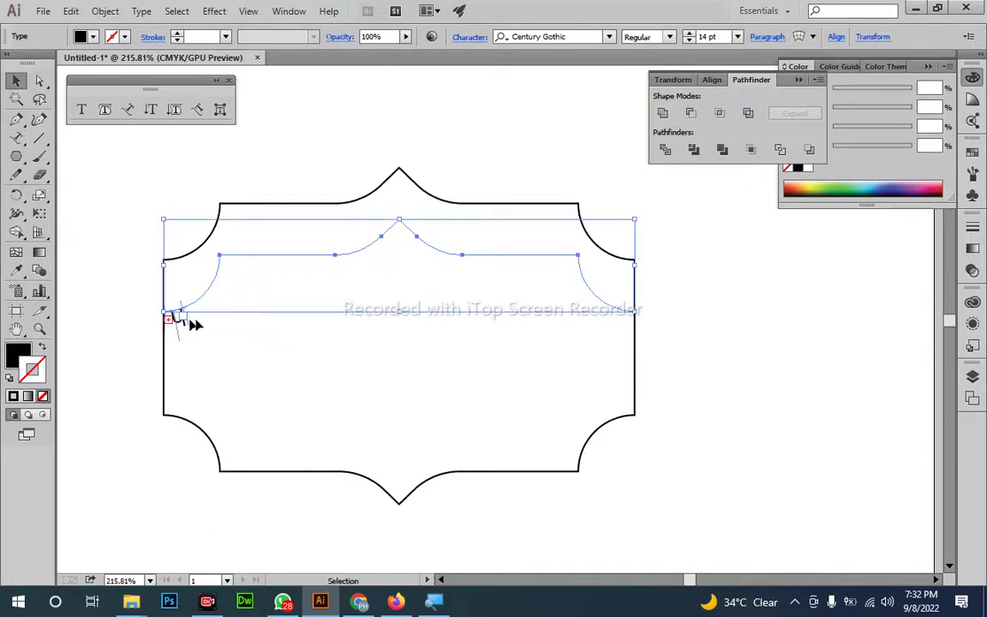
- Extend the text's range past the path's peak and flip the text with the Rainbow effect so it reads above the line
left_click_drag(195, 324, 418, 286)
double_click(129, 111)
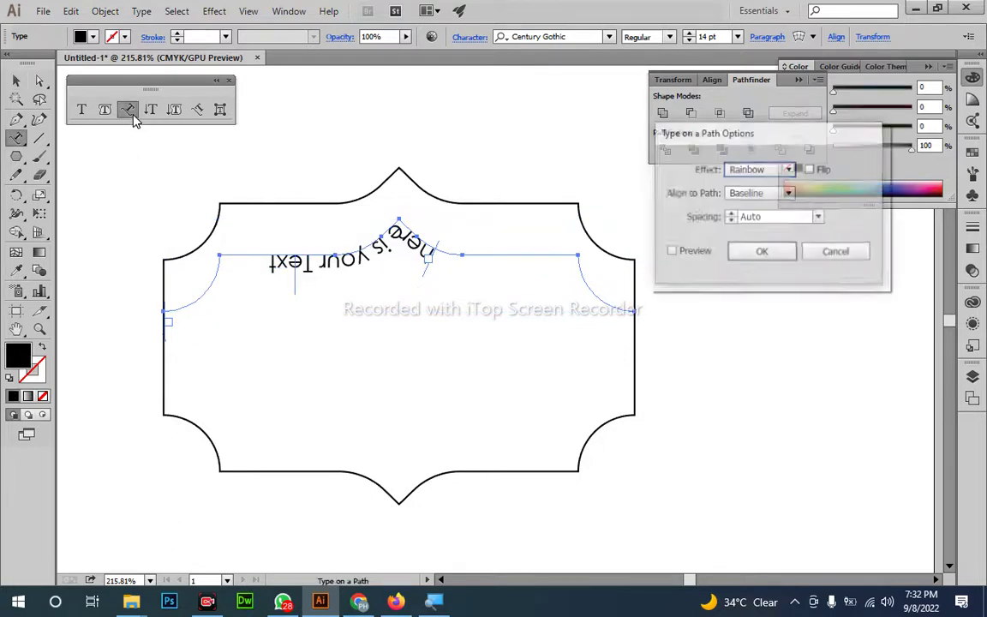
left_click(820, 170)
left_click(690, 253)
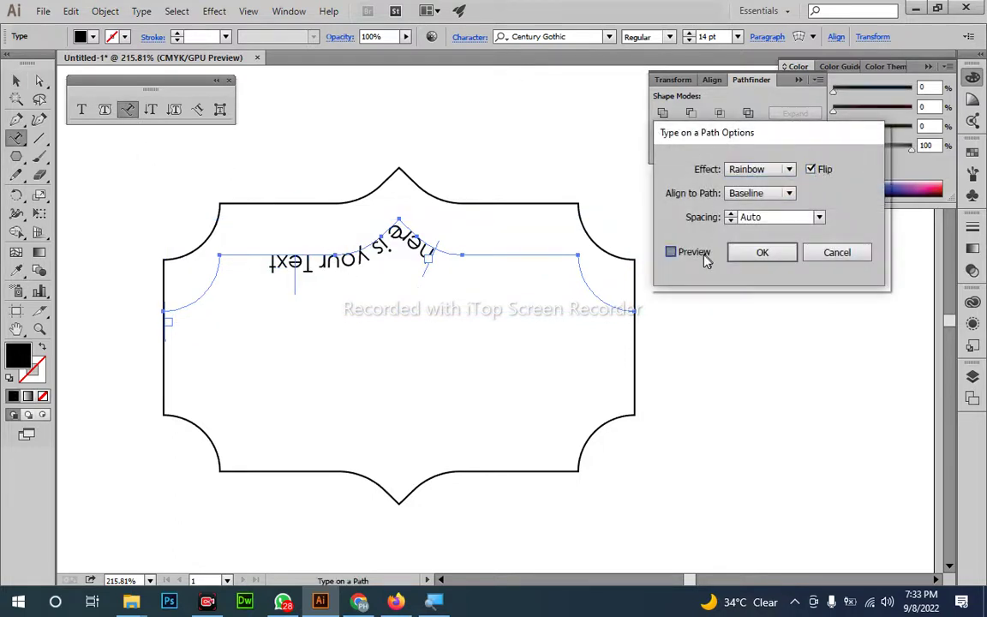
left_click(757, 253)
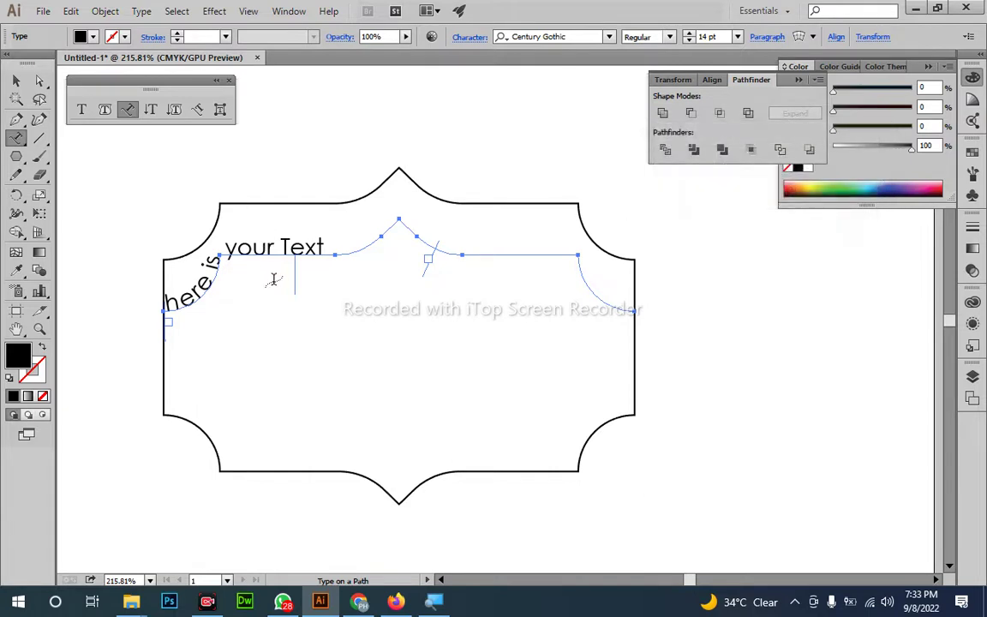
left_click(16, 81)
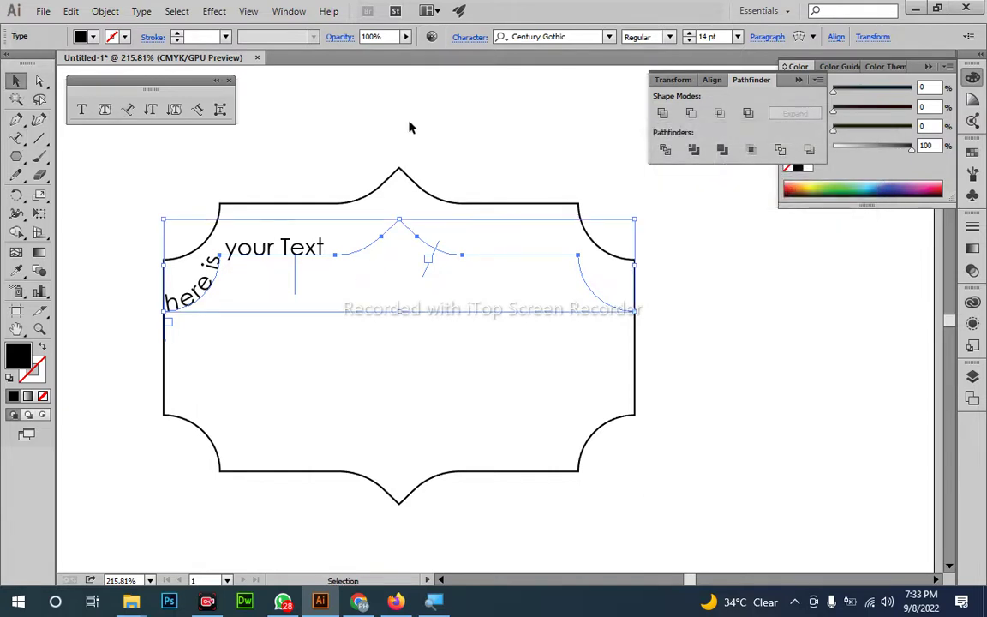
- Copy the whole phrase "here is your Text" and paste it repeatedly after itself on the same path
left_click(409, 127)
key("ctrl+space")
left_click_drag(164, 240, 222, 317)
left_click(320, 252)
double_click(369, 250)
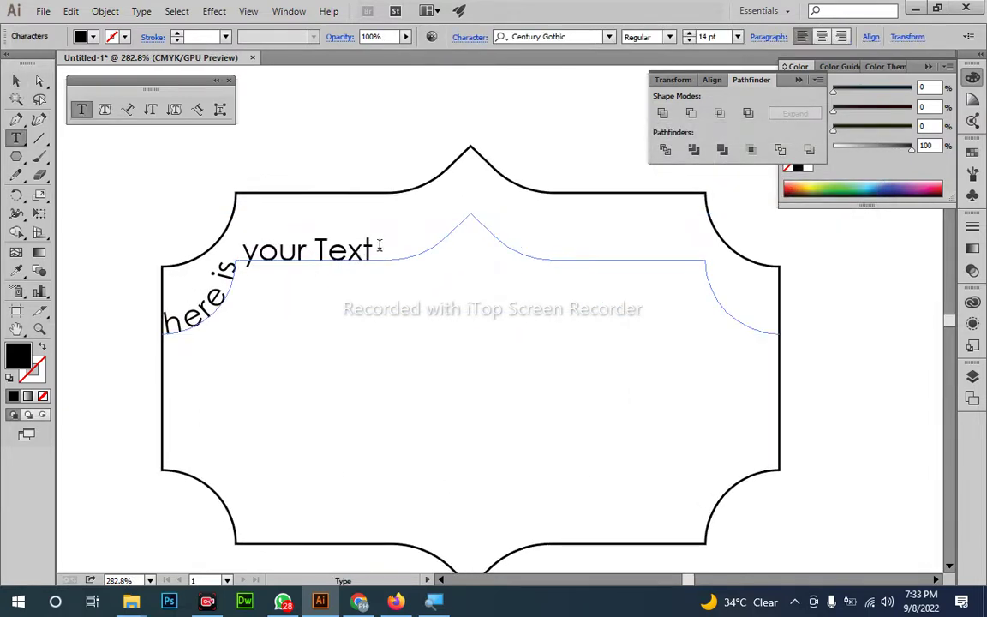
left_click_drag(380, 246, 167, 318)
key("ctrl+c")
left_click(408, 238)
key("ctrl+v")
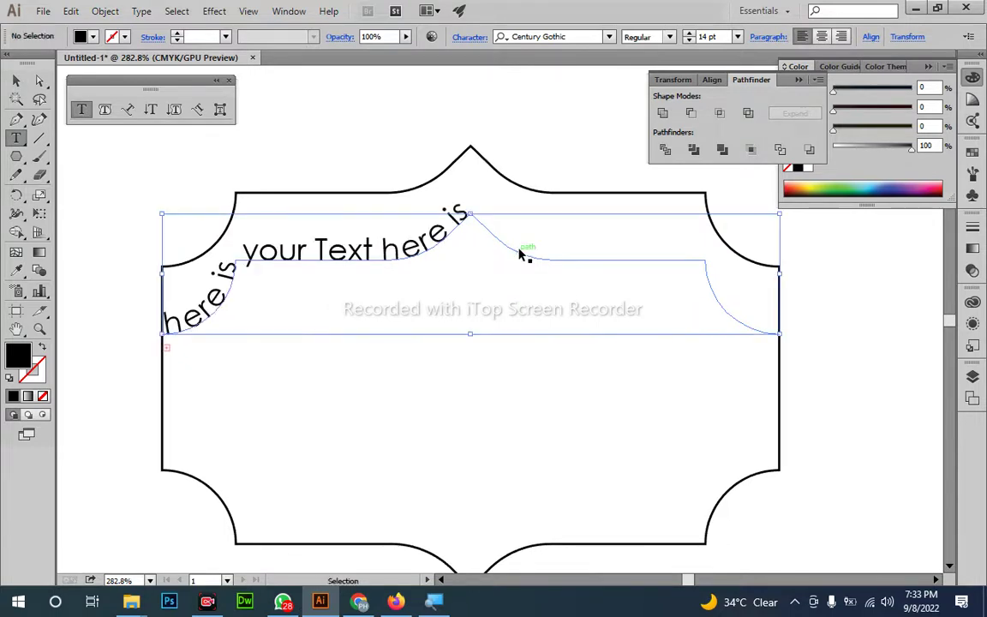
- Extend the path text's end bracket to the far right end of the path so the repeated text fills it
left_click(17, 81)
left_click(466, 188)
left_click_drag(425, 236, 381, 249)
left_click(398, 257)
left_click_drag(469, 292, 727, 341)
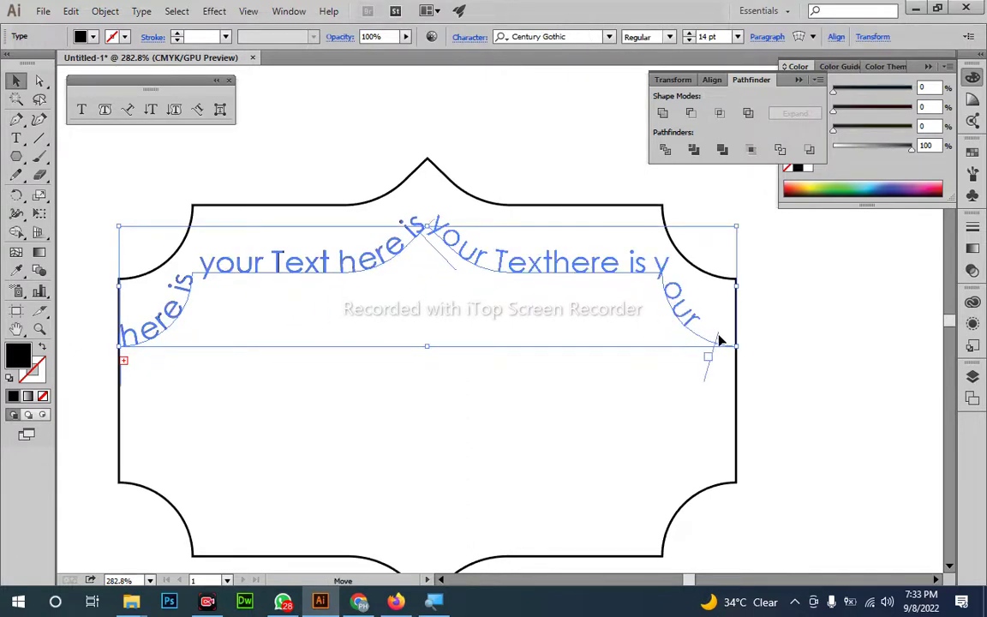
left_click(806, 335)
key("z")
left_click_drag(614, 324, 548, 318)
left_click_drag(548, 317, 484, 298)
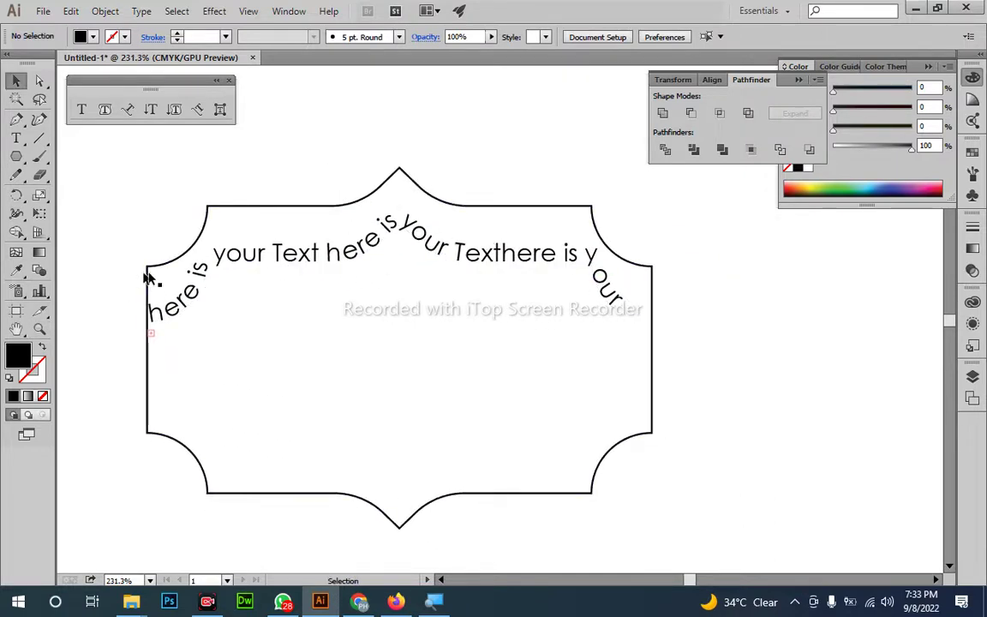
- Select the path text together with the ornamental frame and delete both
left_click(504, 260)
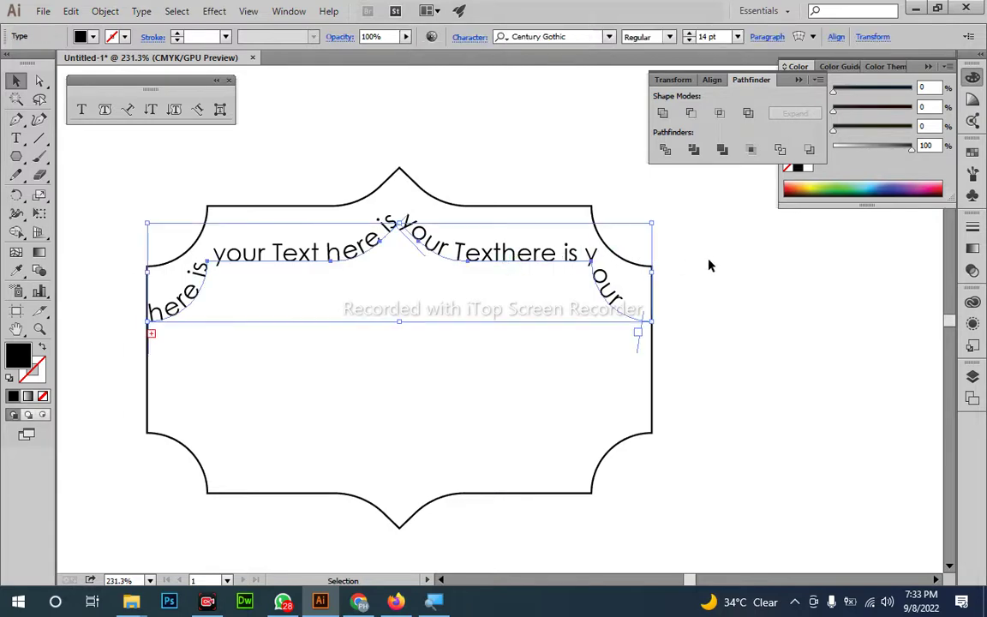
left_click_drag(708, 261, 550, 286)
key("Delete")
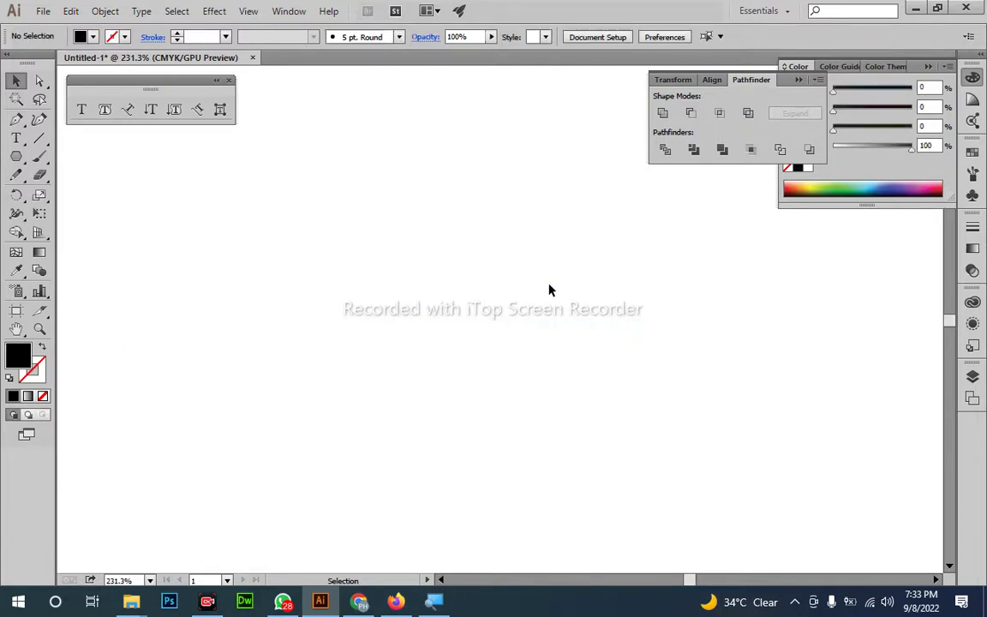
- Switch to the browser and examine the round badge designs in the vintage logo image results
key("alt+Tab")
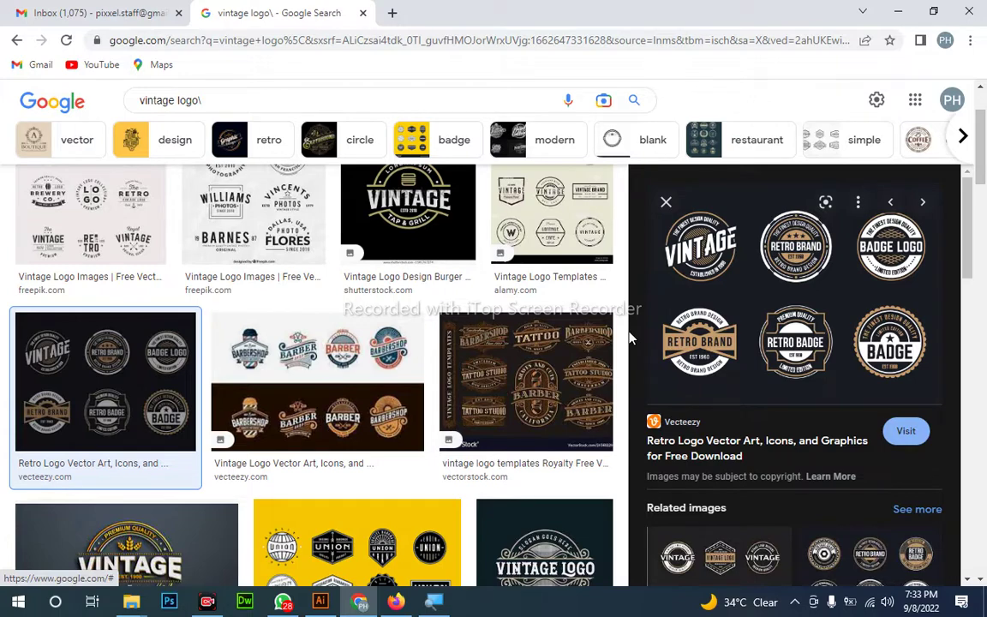
scroll(216, 352, "down", 3)
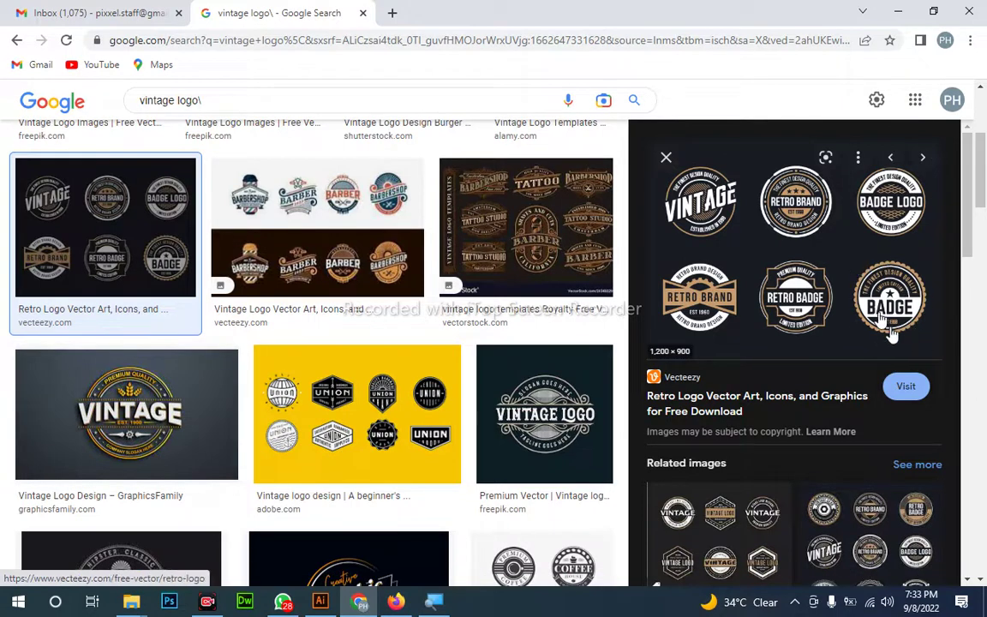
key("alt+Tab")
- Draw a black star and raise its number of points until it forms a round toothed badge shape
left_click_drag(16, 156, 51, 229)
left_click_drag(411, 267, 559, 465)
key("Up")
key("Up")
key("Up")
key("Up")
key("Up")
key("Up")
key("Up")
key("Up")
key("Up")
key("Up")
key("Up")
key("Up")
key("Up")
key("Up")
key("Up")
key("Up")
key("Up")
key("Up")
key("Up")
key("Up")
key("Up")
key("ctrl+space")
- Round all the outer and inner corners of the toothed badge shape
key("a")
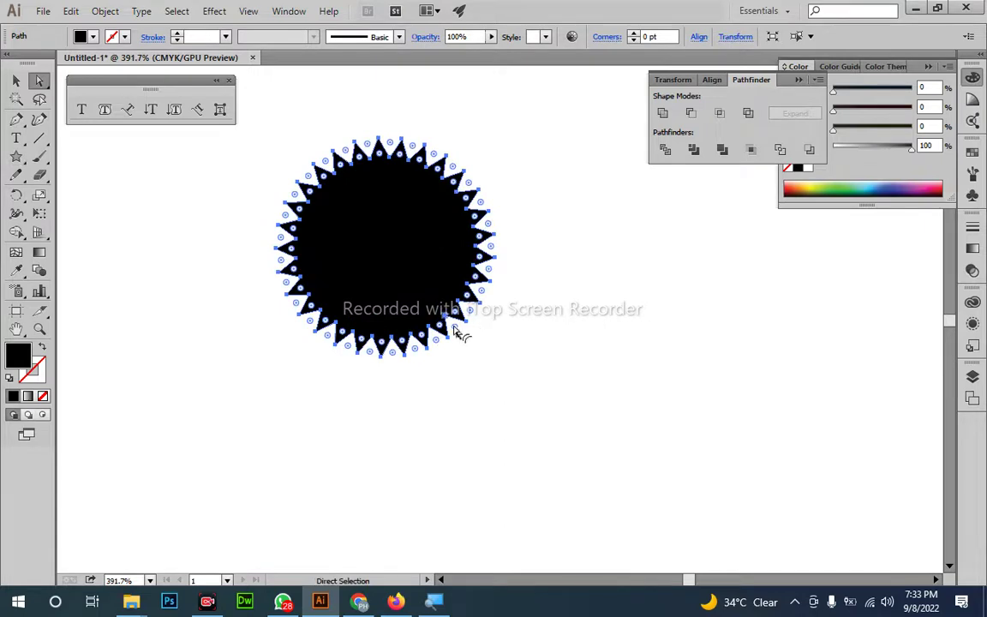
left_click_drag(455, 329, 563, 483)
key("v")
left_click(504, 356)
key("ctrl+space")
key("v")
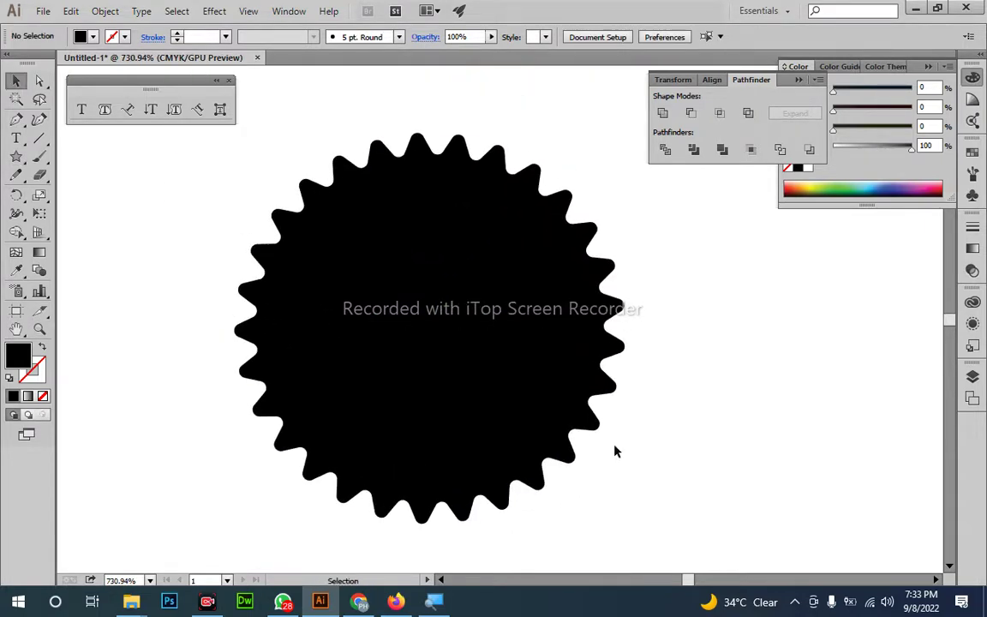
- Compare the rounded toothed shape with the reference badge logos in the browser
key("alt+Tab")
key("alt+Tab")
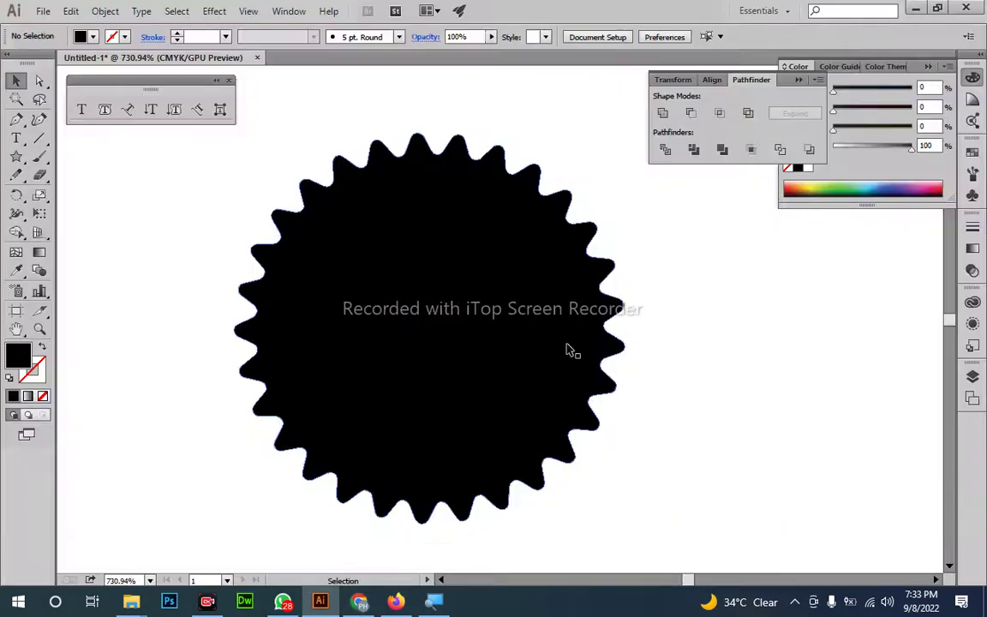
left_click(567, 349)
left_click(693, 435)
key("z")
left_click_drag(652, 443, 505, 372)
key("v")
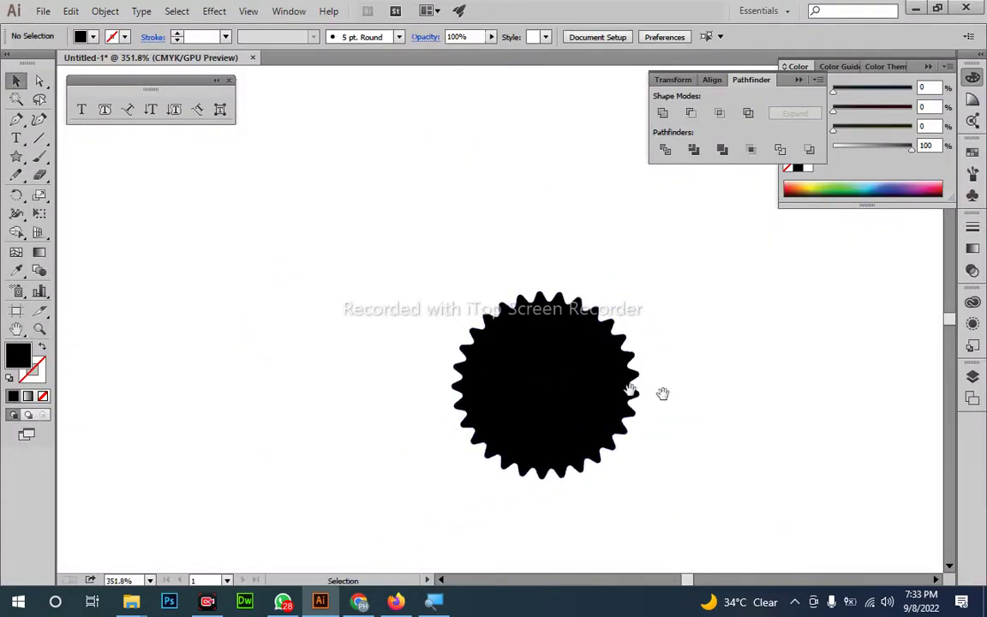
left_click_drag(661, 392, 531, 342)
key("alt+Tab")
key("alt+Tab")
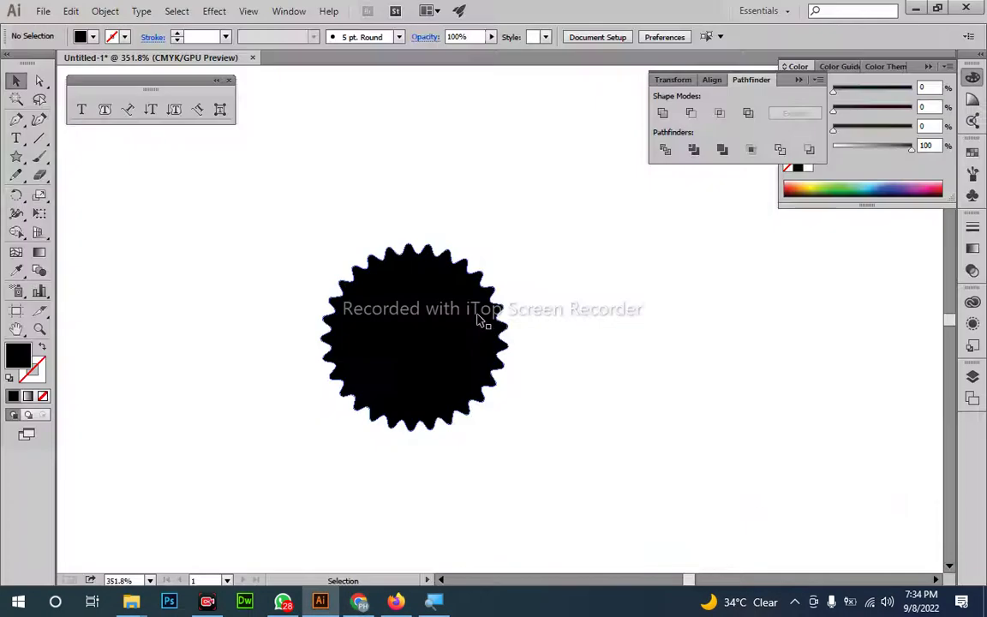
- Draw a circle slightly smaller than the toothed shape over it and fill it with teal blue
left_click(481, 321)
key("z")
left_click_drag(388, 340, 435, 426)
left_click_drag(17, 156, 81, 196)
left_click_drag(358, 267, 563, 466)
left_click(842, 185)
- Align the circle and the toothed shape to each other's horizontal and vertical centres
key("v")
key("ctrl+a")
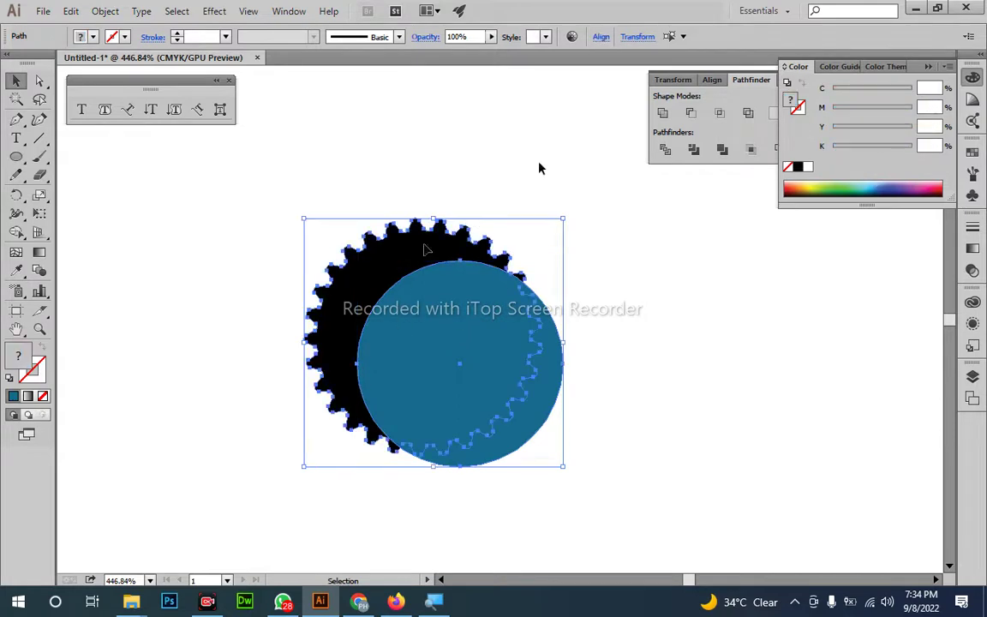
left_click(711, 80)
left_click(690, 113)
left_click(785, 113)
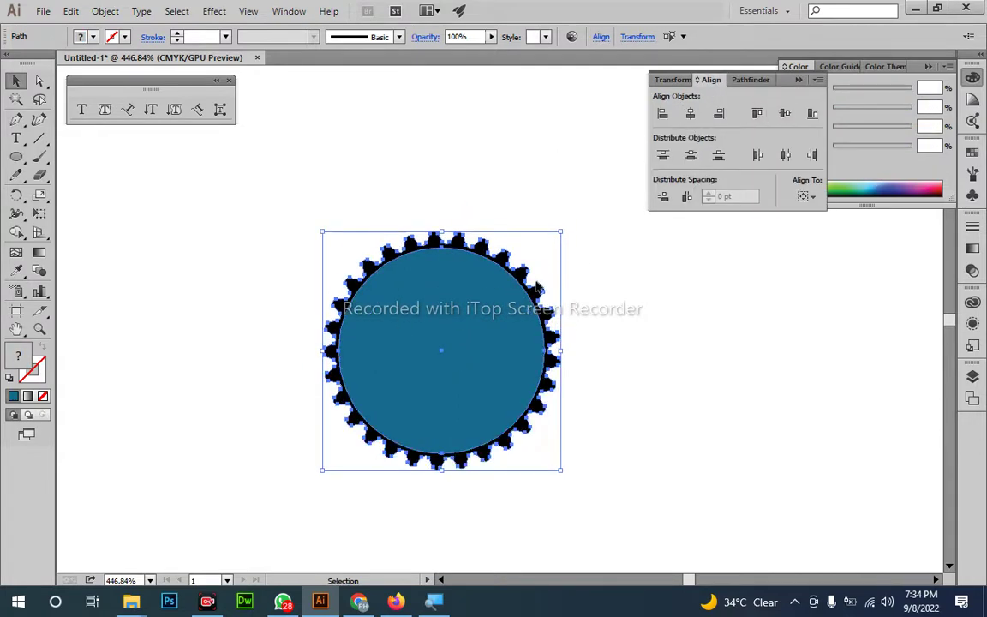
key("ctrl+shift+a")
left_click_drag(536, 283, 497, 242)
- Copy the teal circle and subtract it from the toothed shape with Minus Front to leave a ring
key("ctrl+a")
left_click(751, 80)
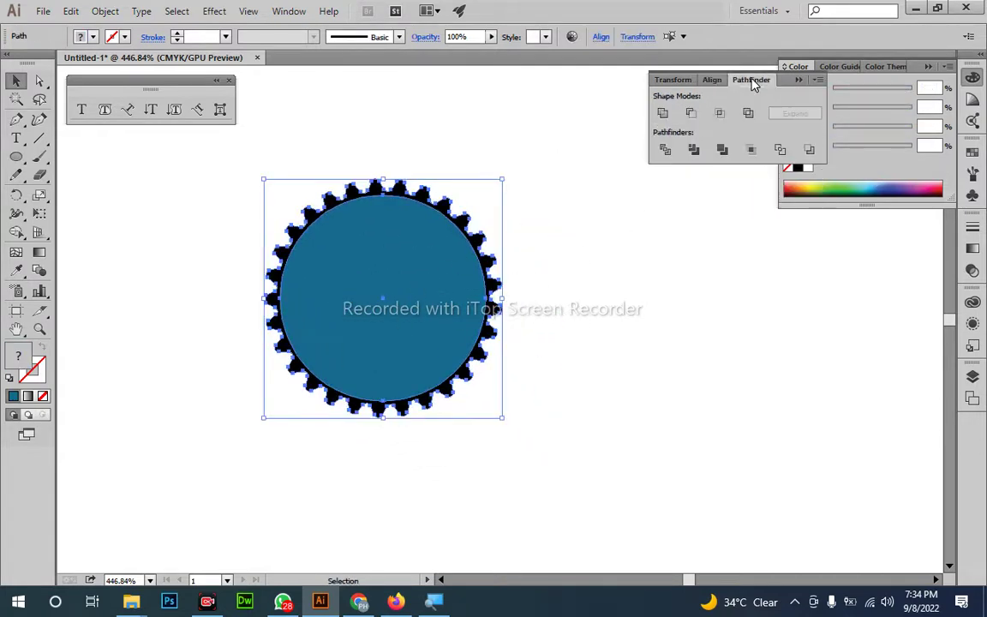
left_click(570, 230)
left_click(413, 285, "ctrl")
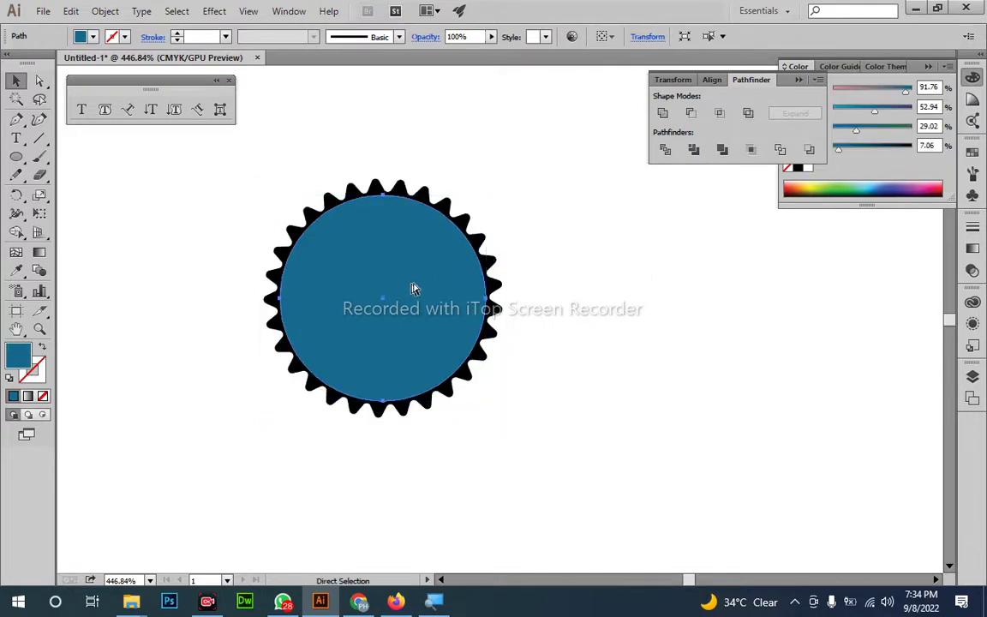
left_click_drag(547, 259, 423, 303)
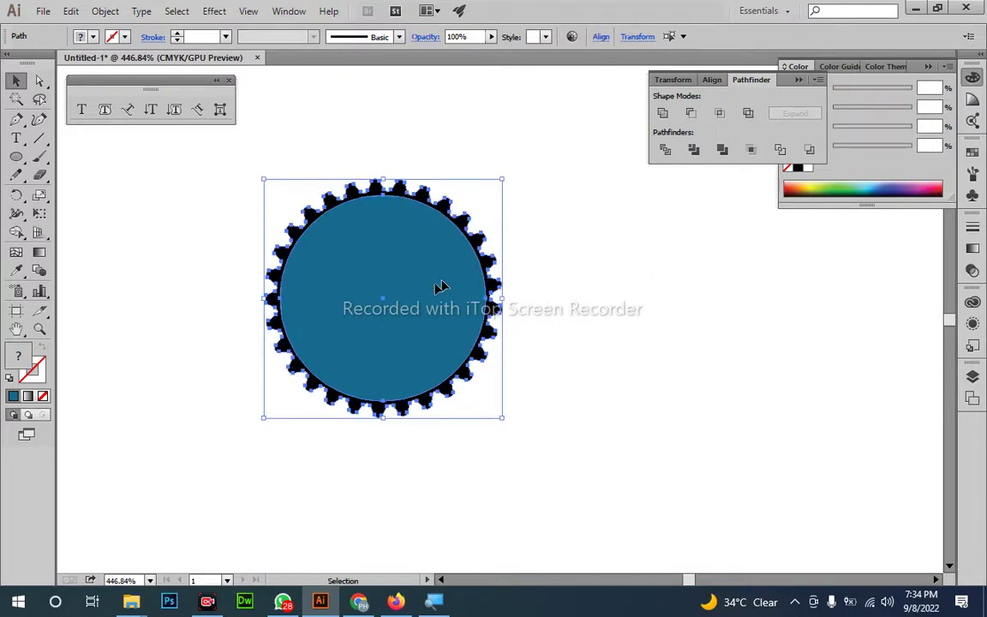
left_click(691, 114)
left_click(558, 257)
left_click_drag(376, 365, 421, 375)
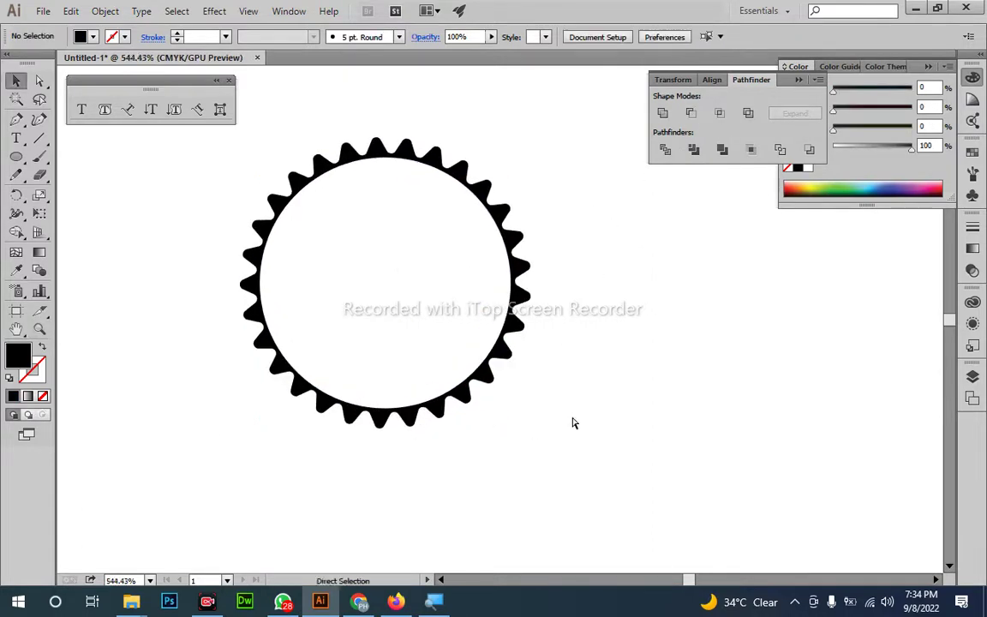
- Paste the circle in front, shrink it slightly inside the toothed ring and swap its teal fill to a stroke
key("ctrl+f")
left_click_drag(509, 408, 533, 464)
key("shift+x")
left_click(538, 400)
key("z")
left_click(531, 460)
key("v")
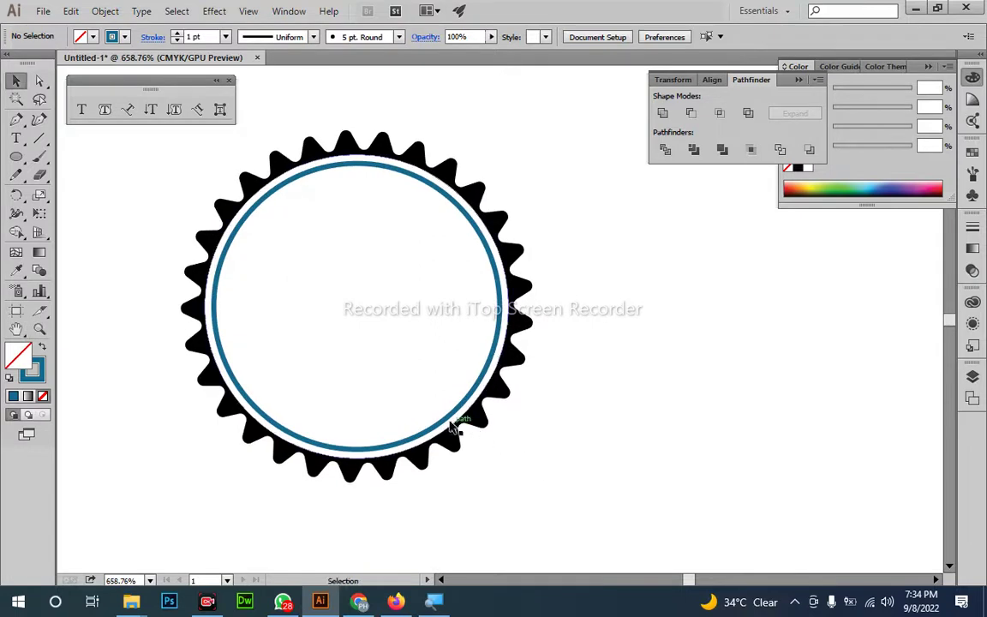
- Change the inner circle's stroke from teal to black
left_click(450, 422)
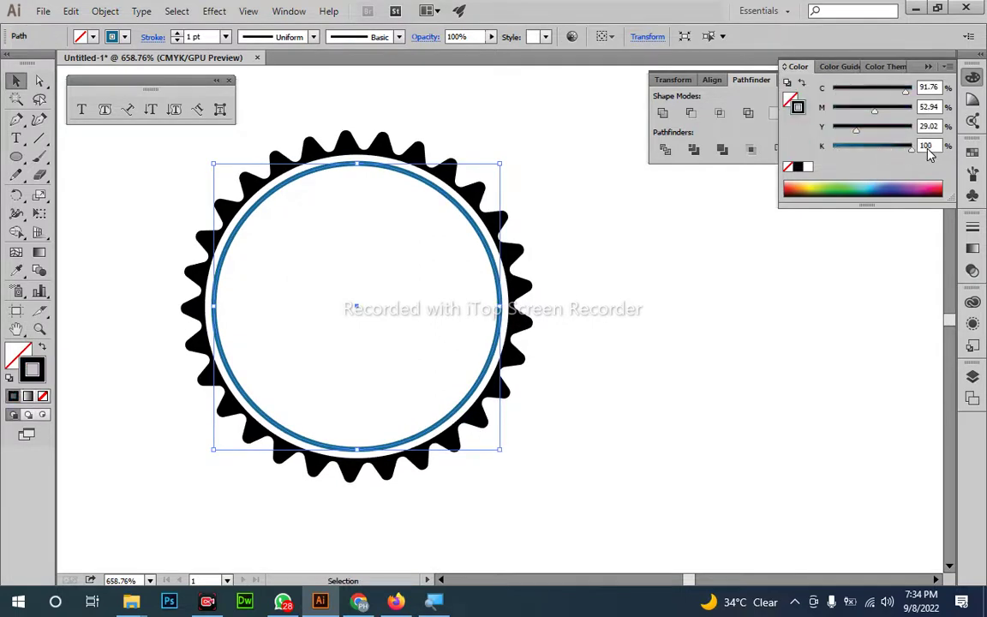
left_click(797, 167)
left_click(676, 275)
key("z")
left_click(556, 300, "alt")
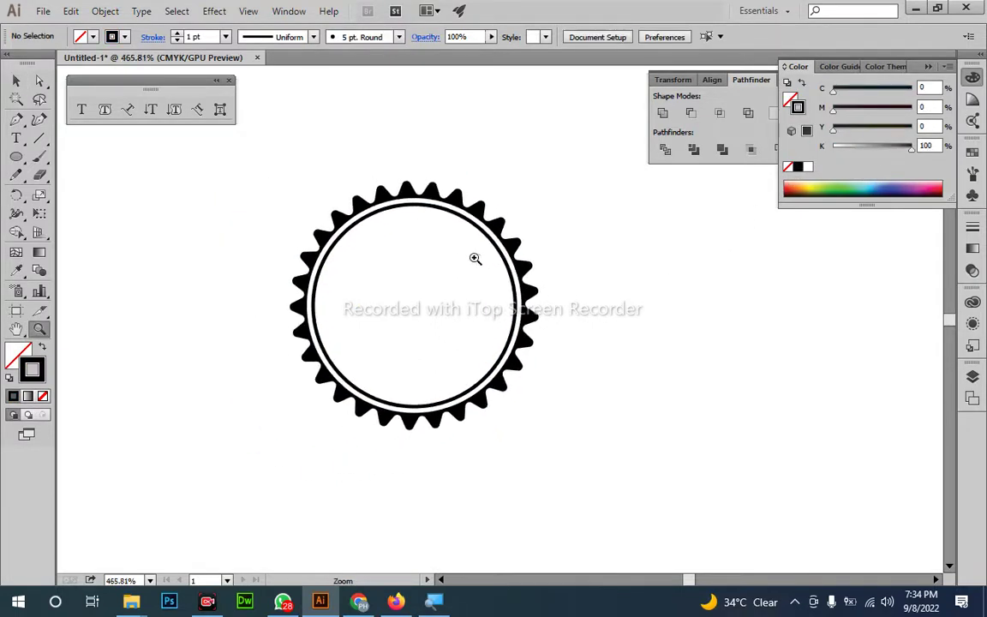
key("v")
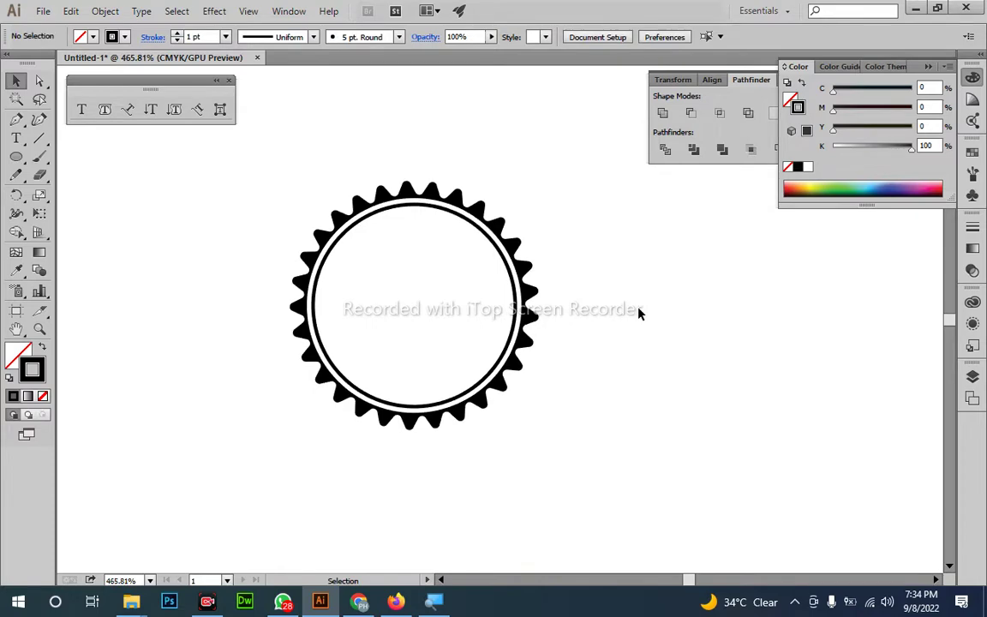
- Check the black toothed ring with its inner circle against the badge logos in the browser
key("alt+Tab")
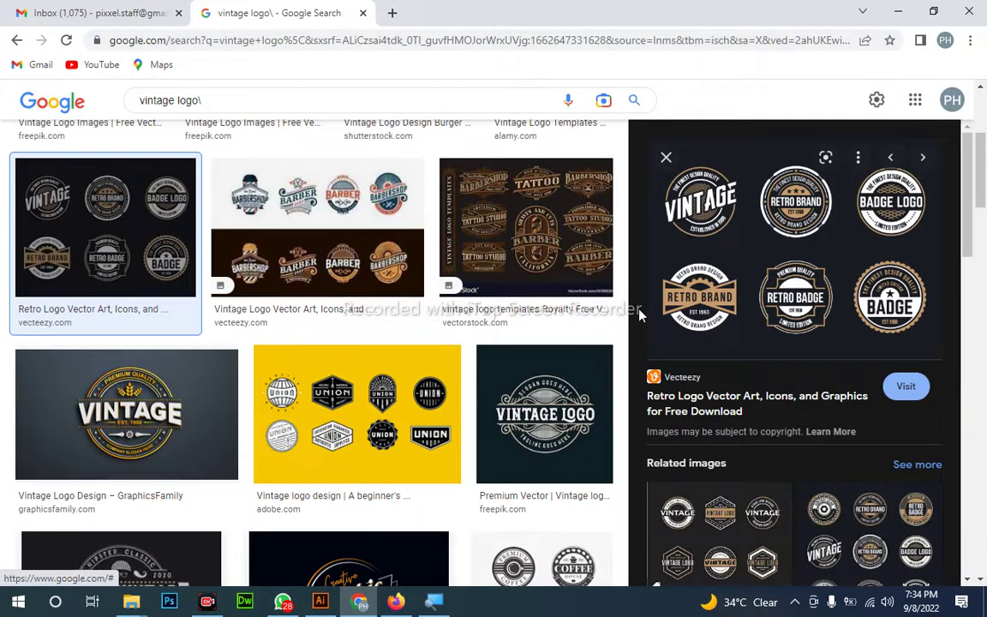
key("alt+Tab")
left_click_drag(450, 306, 435, 261)
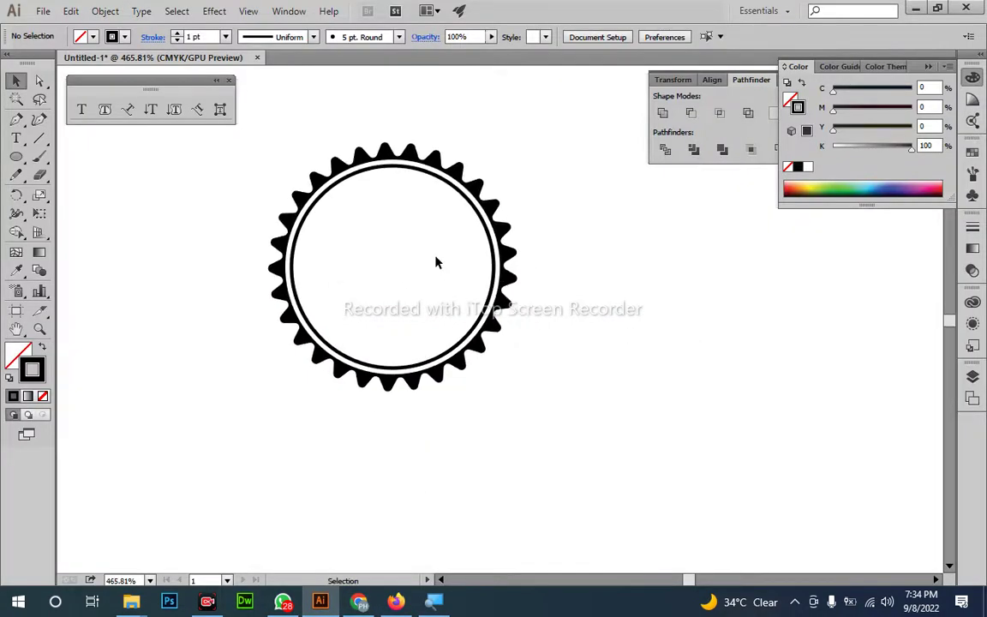
- Following the reference logos, add a smaller concentric circle with a solid black fill and no stroke inside the thin inner ring
key("alt+Tab")
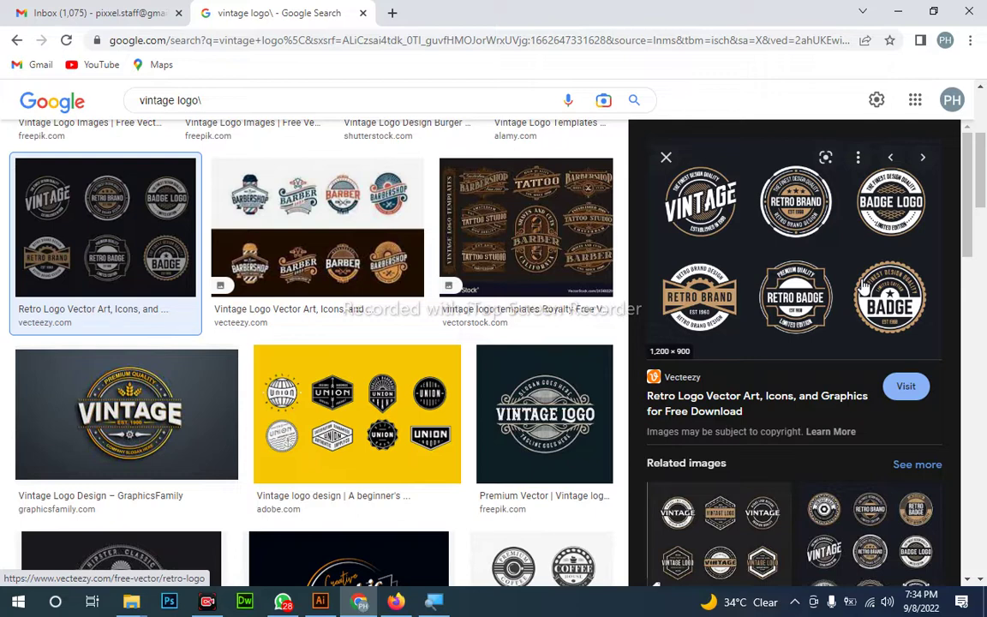
key("alt+Tab")
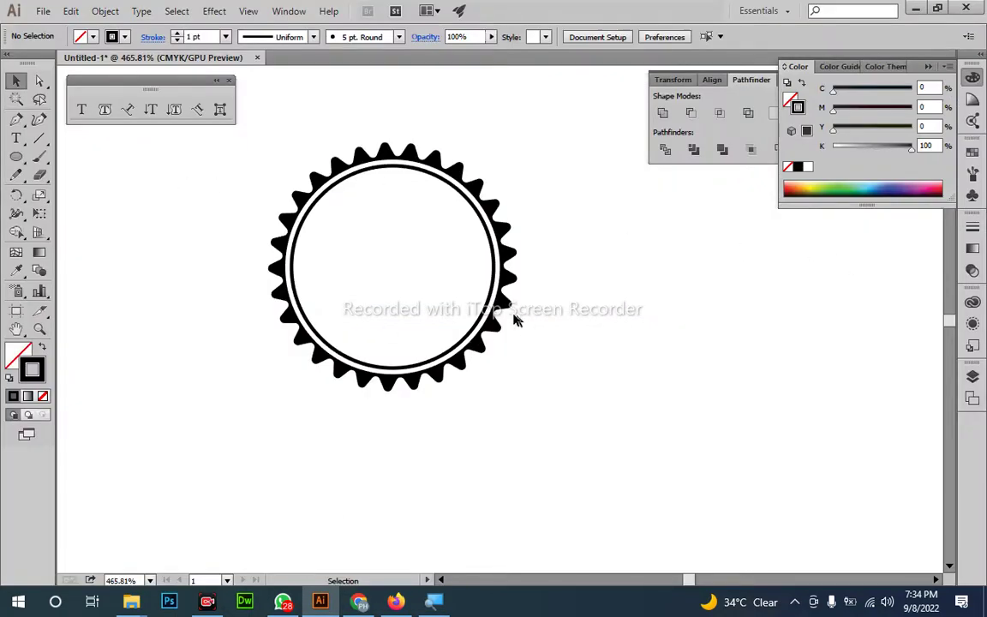
left_click(494, 303)
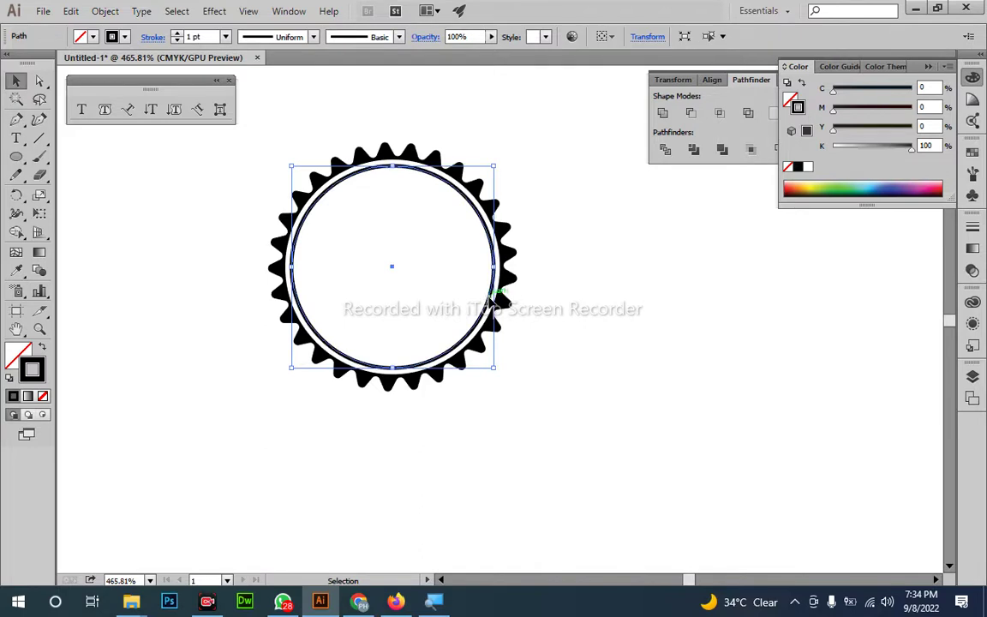
key("shift+x")
left_click_drag(497, 370, 485, 358)
left_click(519, 350)
left_click_drag(426, 342, 495, 411)
left_click_drag(442, 309, 456, 381)
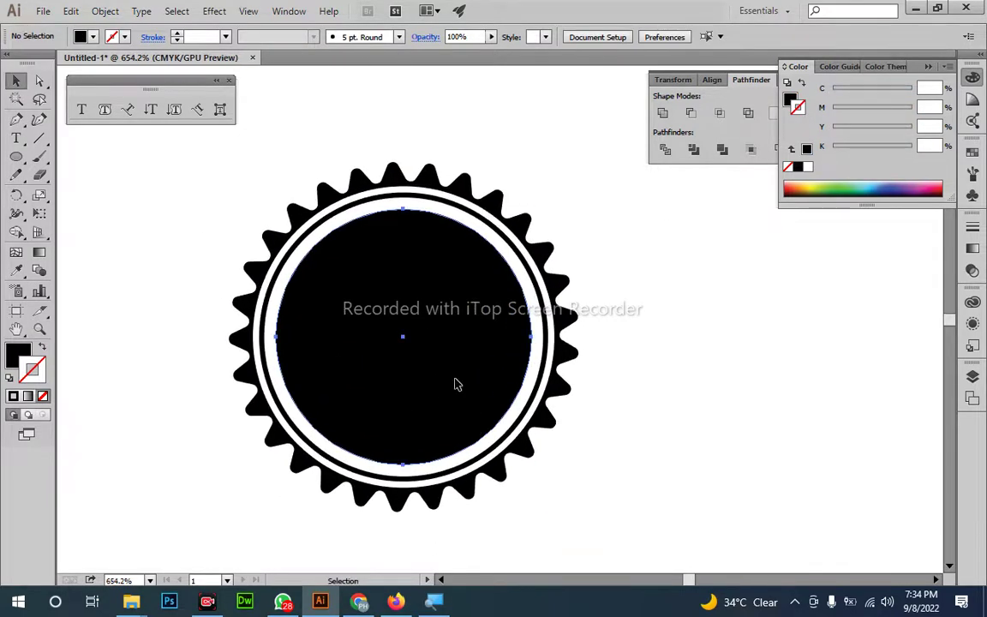
left_click(529, 370)
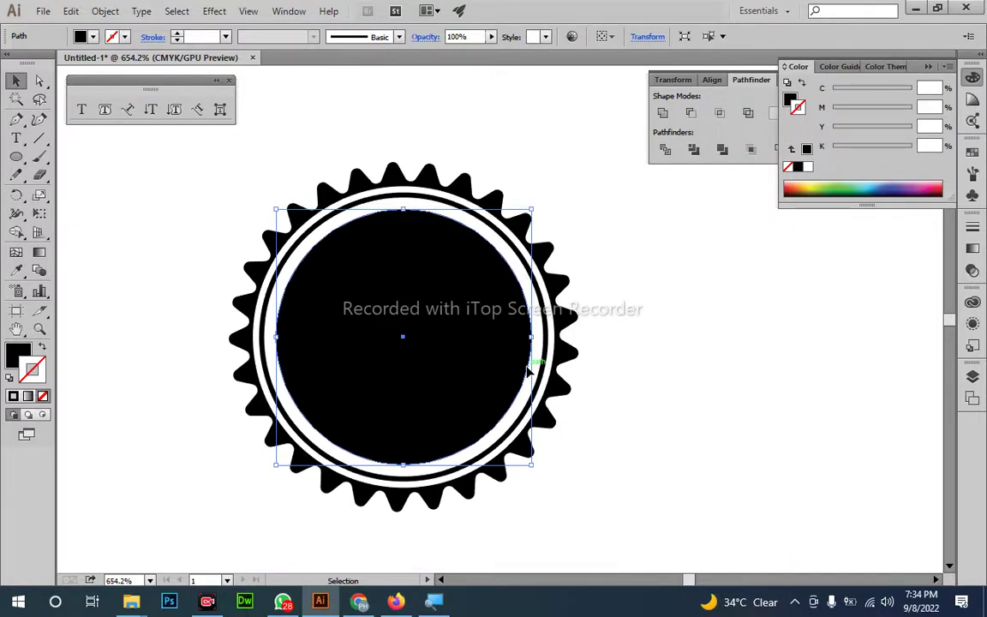
left_click(658, 396)
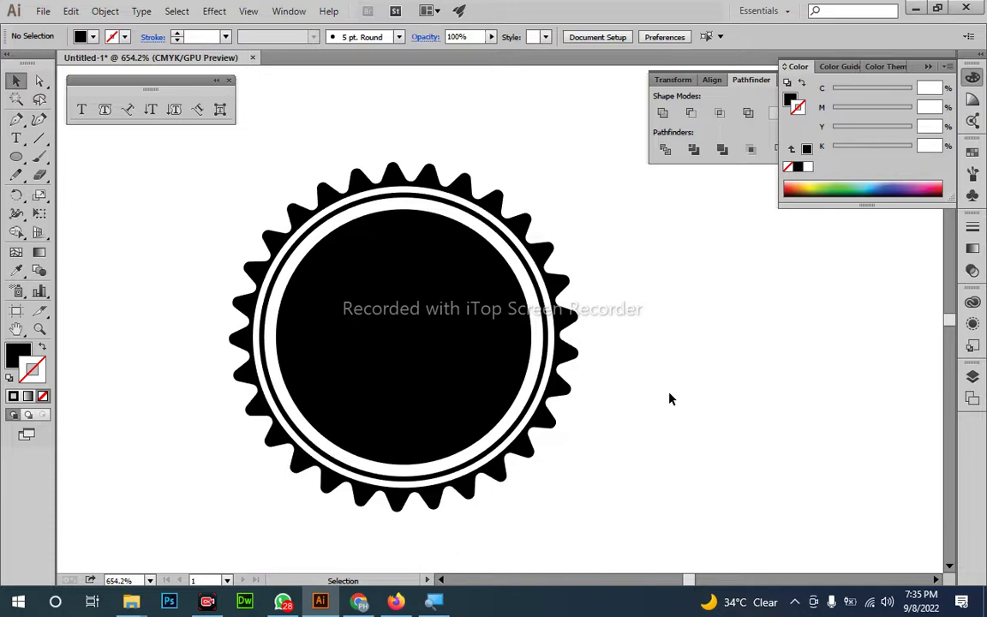
- Make a smaller concentric copy of the black circle and subtract it with Minus Front to leave a thick ring
left_click(486, 350)
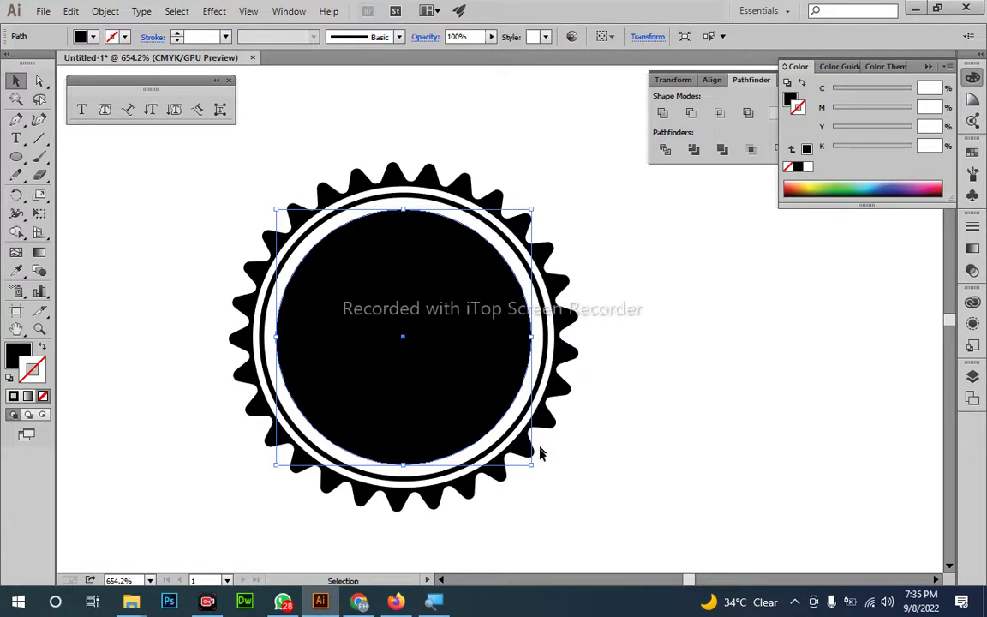
left_click_drag(531, 465, 501, 434)
left_click(420, 222, "shift")
left_click(691, 112)
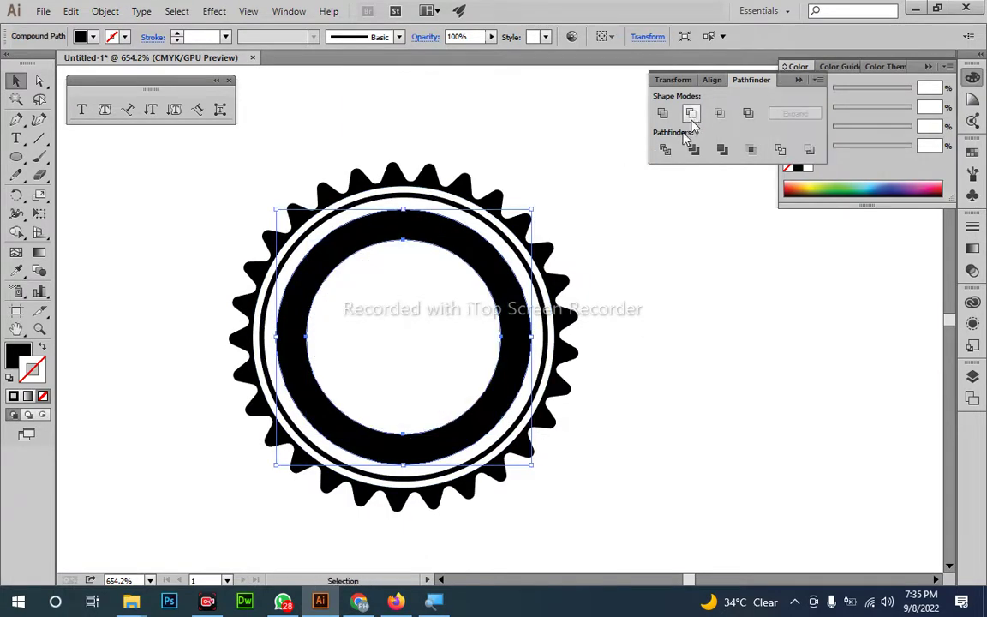
left_click(633, 320)
- Draw a black rectangular band across the middle of the badge, slightly wider than the toothed ring
left_click(346, 247)
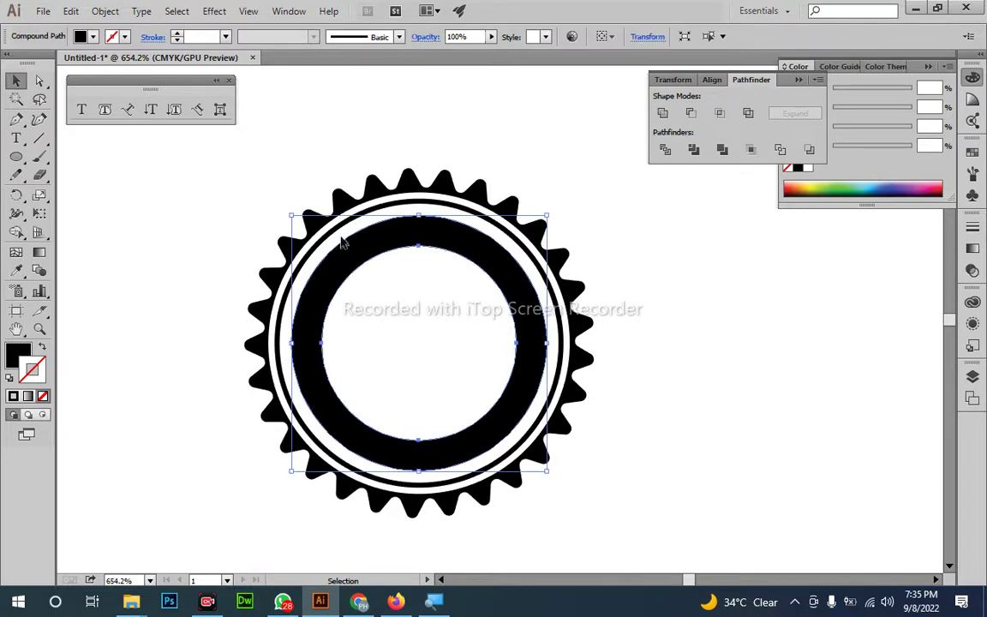
left_click(17, 156)
left_click(60, 157)
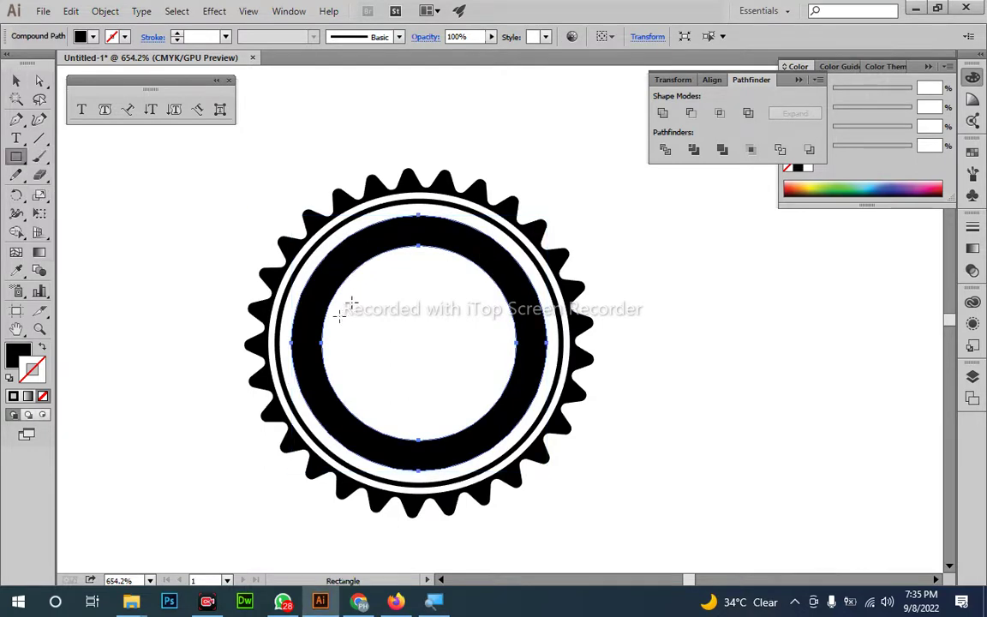
left_click_drag(234, 306, 614, 387)
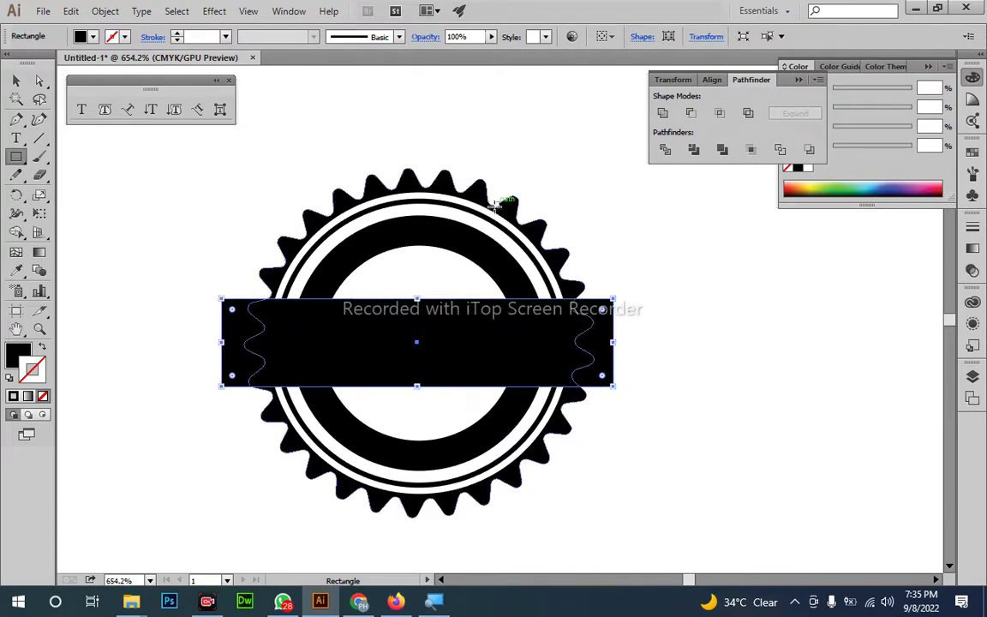
- Align all badge shapes and the rectangle on their horizontal and vertical centres
key("v")
left_click_drag(514, 164, 396, 382)
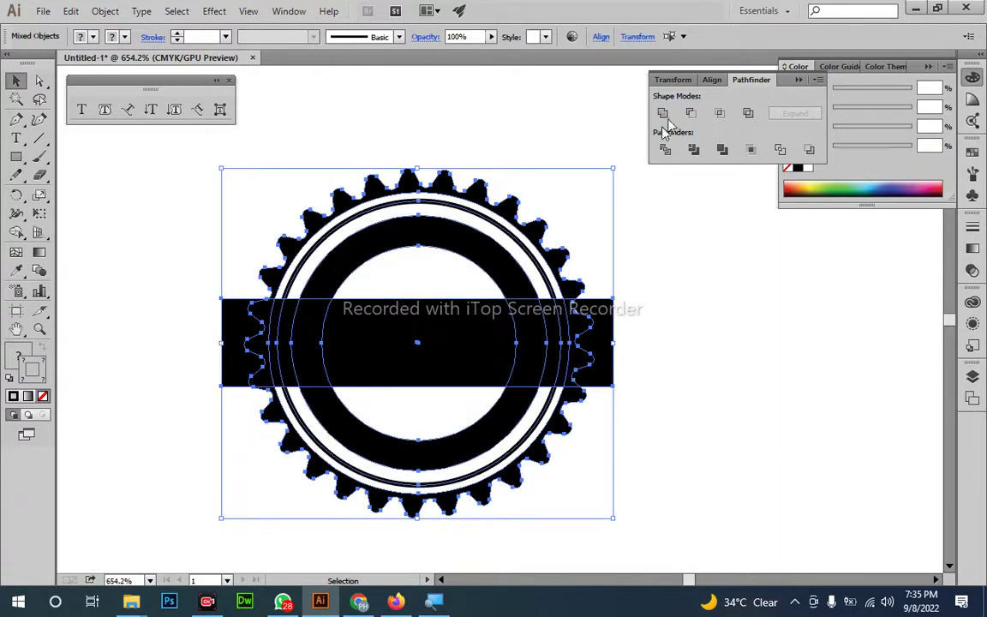
left_click(712, 79)
left_click(695, 112)
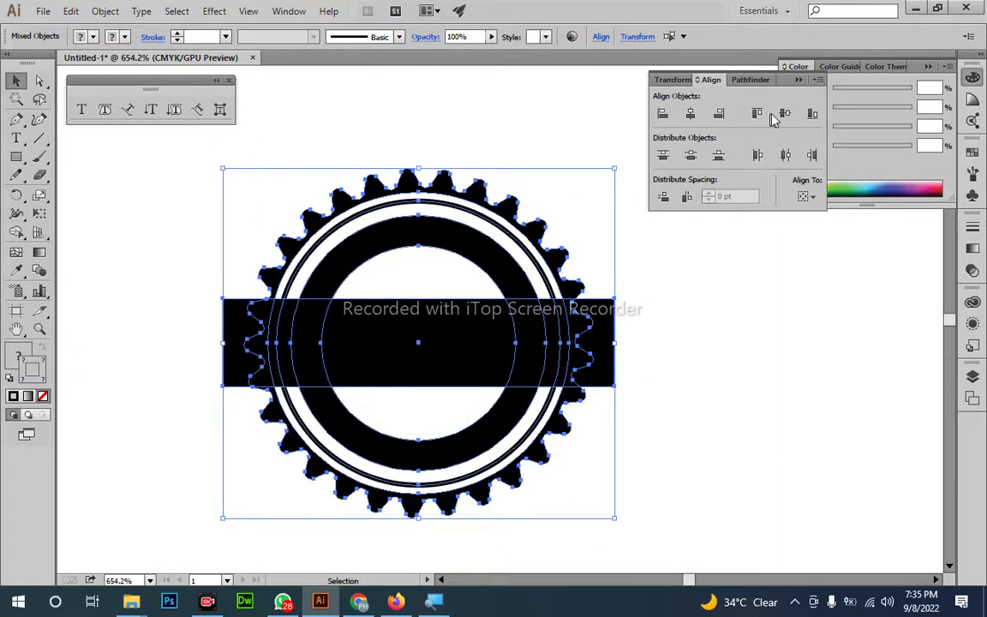
left_click(783, 114)
left_click(682, 263)
- Try to subtract the centred rectangle from the thick black ring with Minus Front
left_click(476, 277)
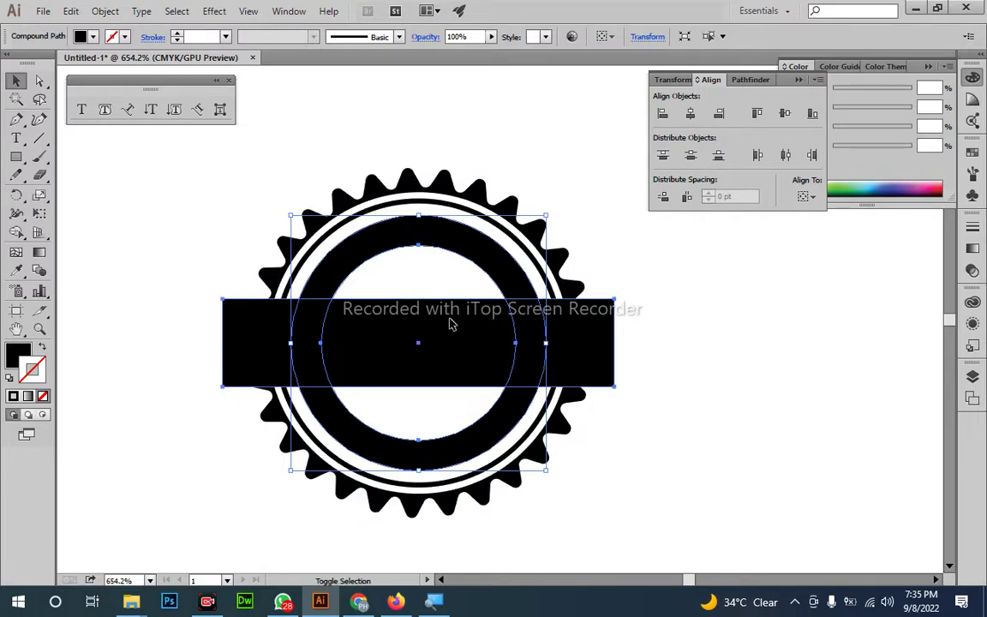
left_click(449, 321, "shift")
left_click(750, 80)
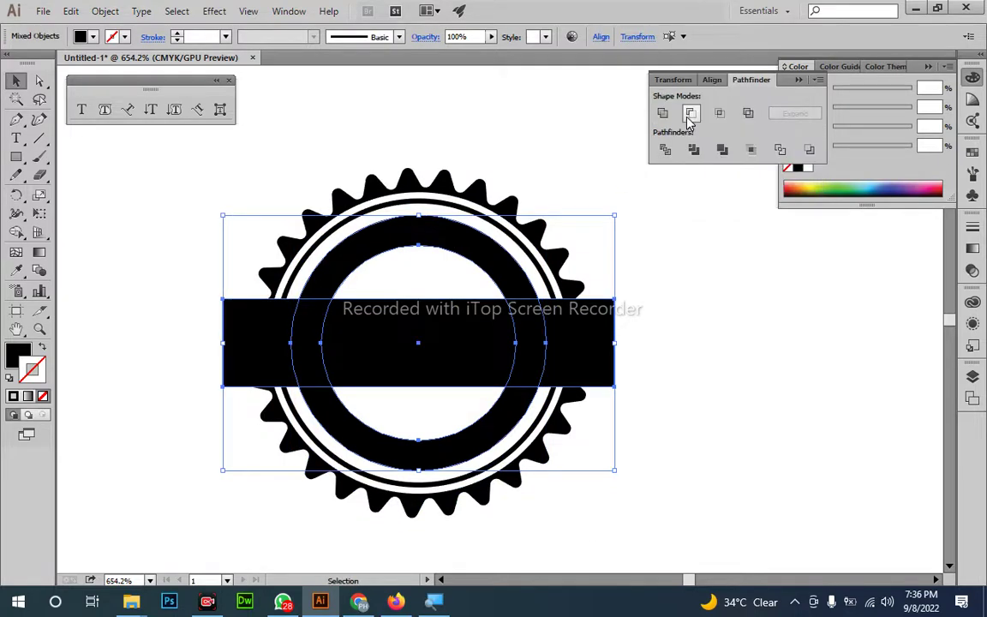
left_click(690, 113)
left_click(675, 331)
left_click_drag(623, 329, 561, 270)
- Check the badge reference in the browser and undo the Minus Front cut on the thick ring
key("alt+Tab")
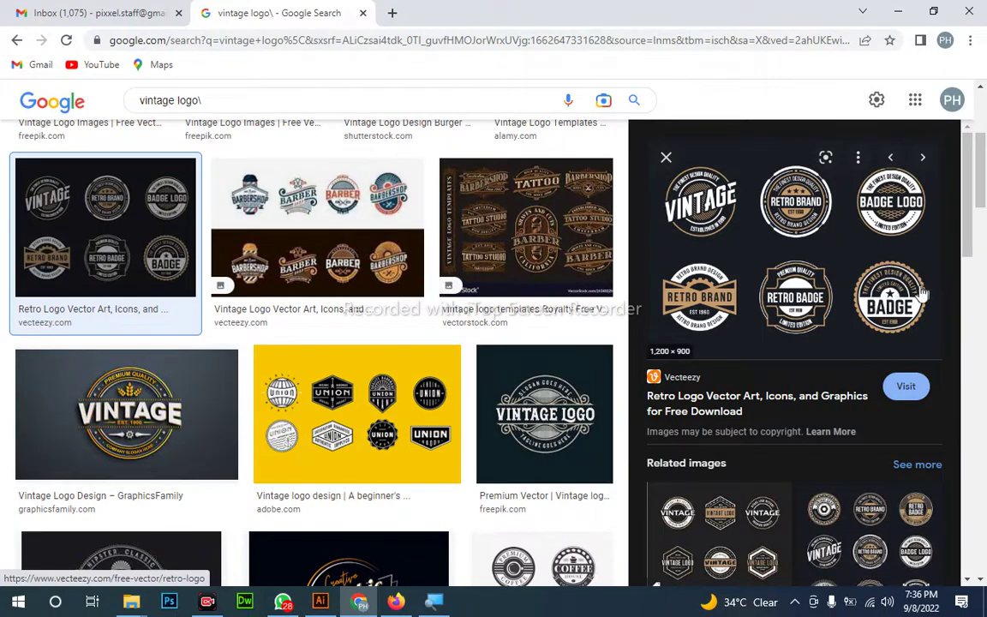
key("alt+Tab")
key("ctrl+z")
left_click(612, 347)
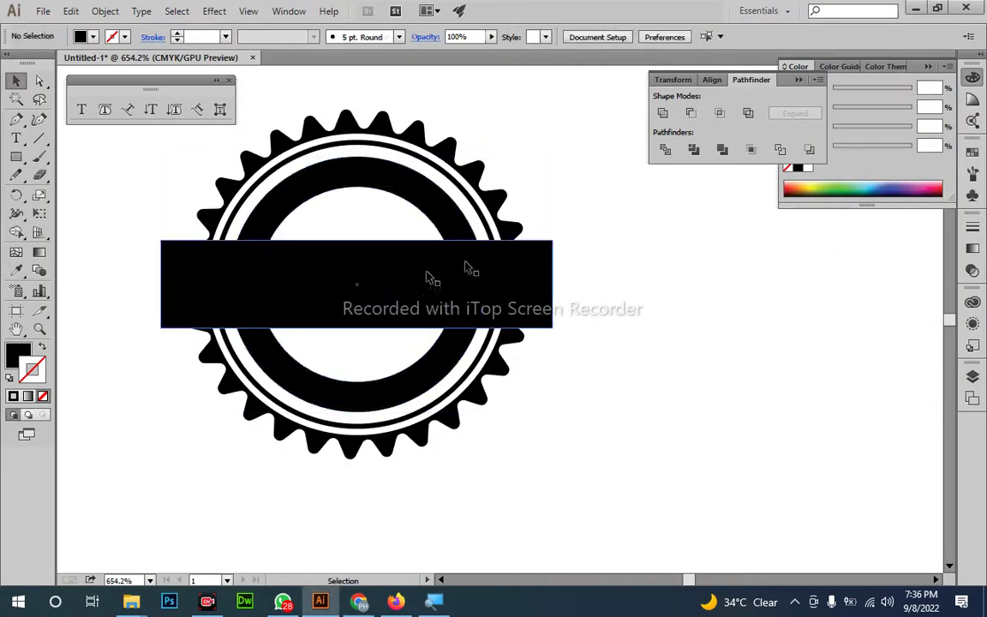
- Lower the rectangle until its upper edge meets the ring's centre and subtract it from the thick ring with Minus Front
left_click_drag(467, 269, 422, 329)
left_click(419, 204, "shift")
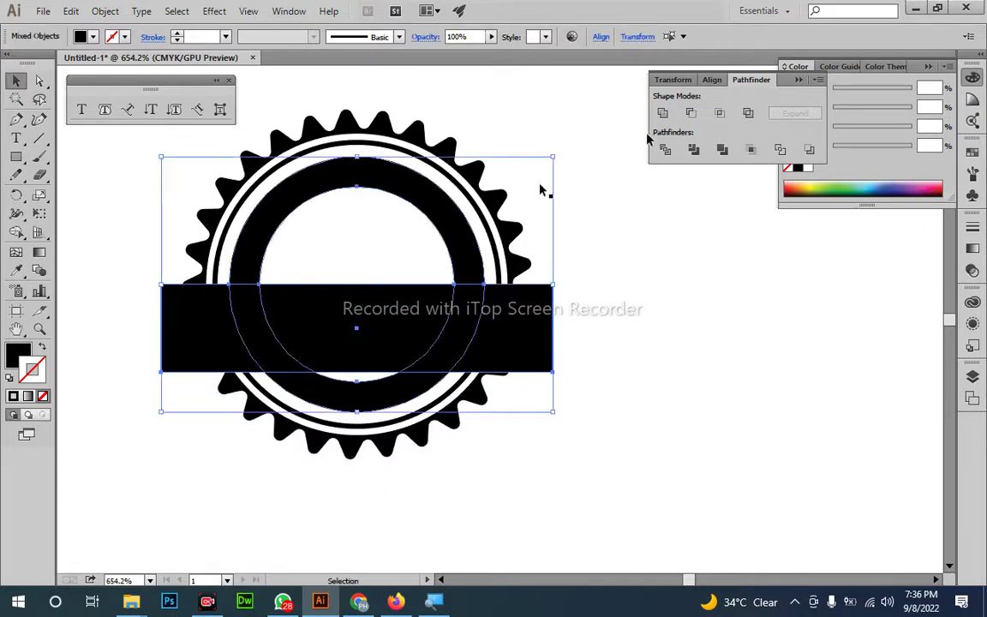
left_click(690, 114)
- Delete the leftover lower segment of the cut ring, keeping only the upper arch
left_click(489, 280)
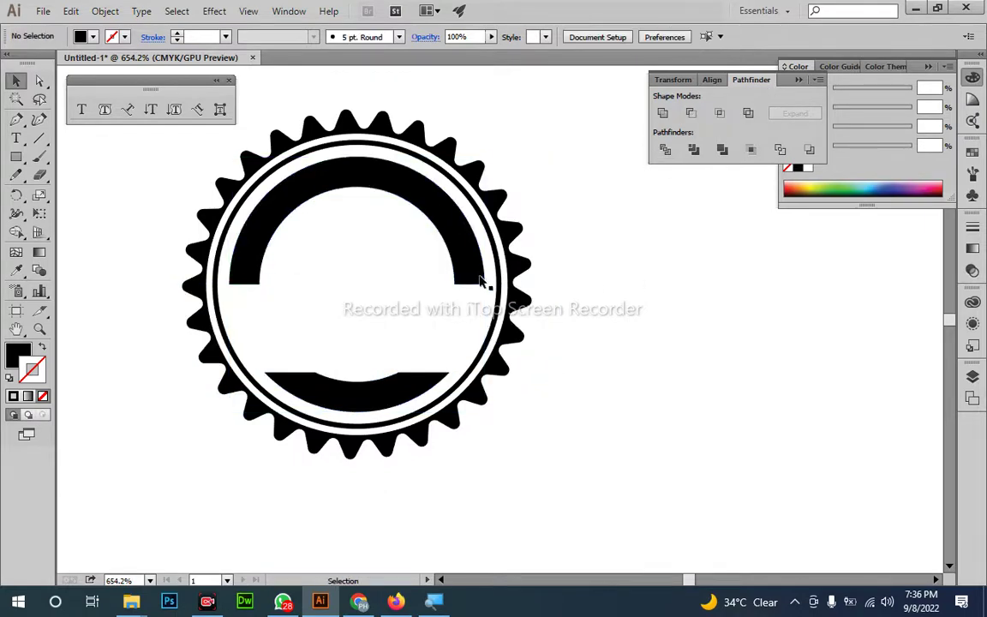
left_click(381, 394)
key("Delete")
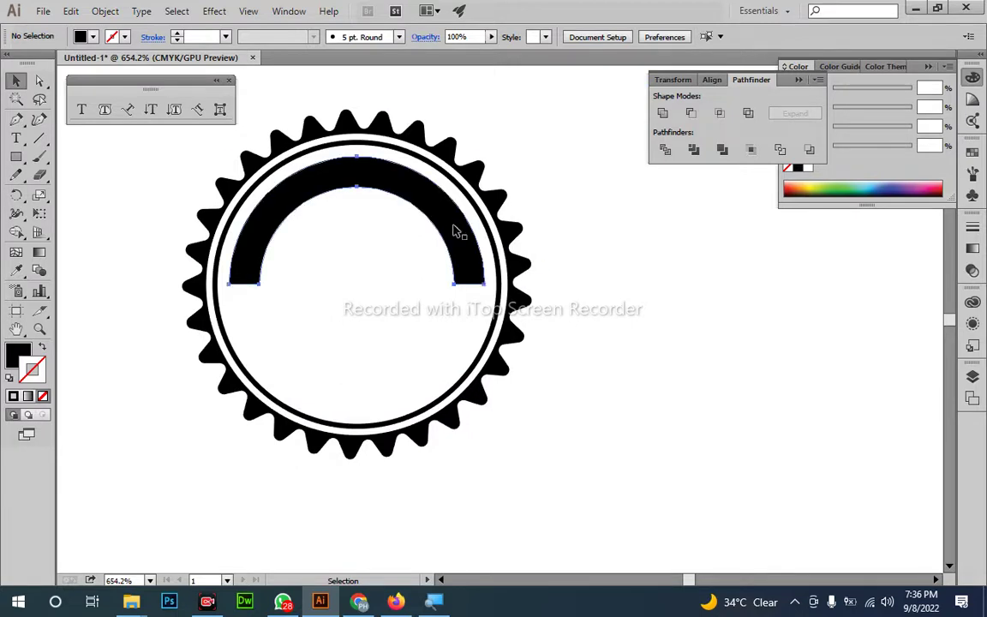
left_click(456, 231)
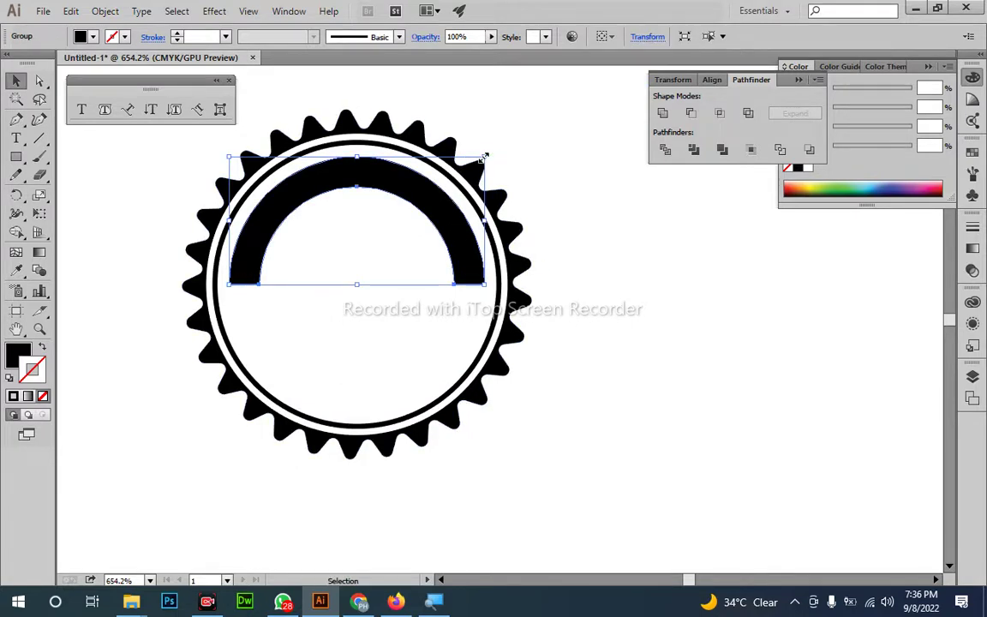
left_click_drag(484, 157, 470, 190)
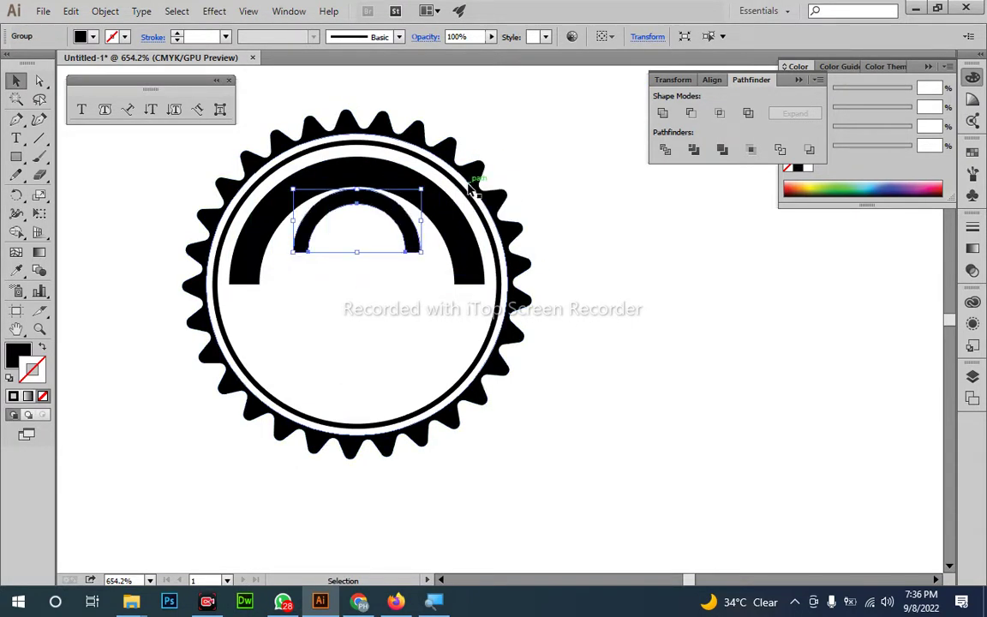
key("Delete")
- Copy only the arch's inner curve, paste it in front and give it a green stroke with no fill
key("ctrl+space")
left_click_drag(336, 234, 411, 363)
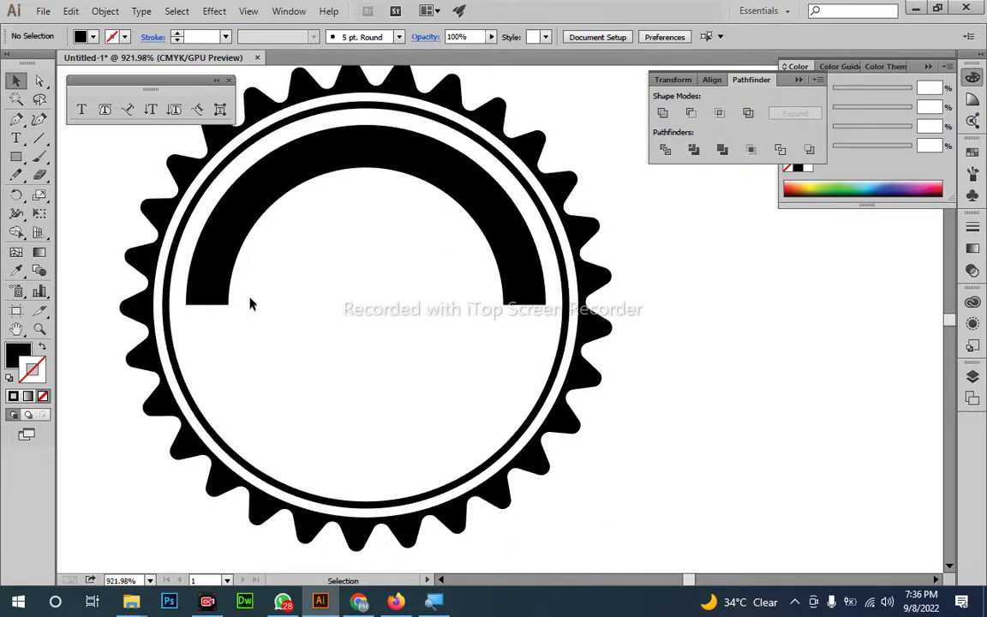
key("a")
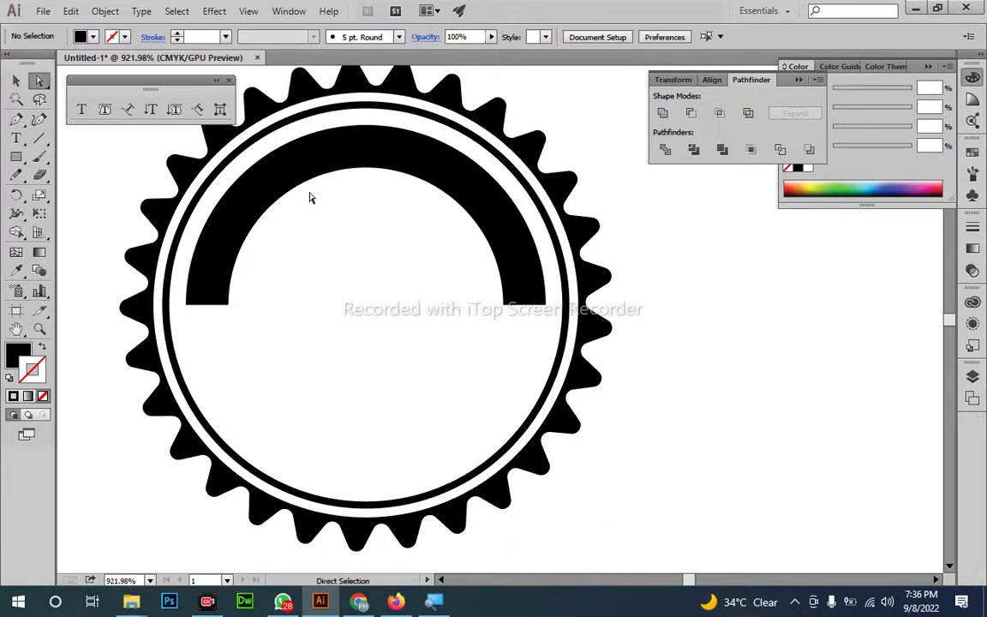
left_click(366, 170)
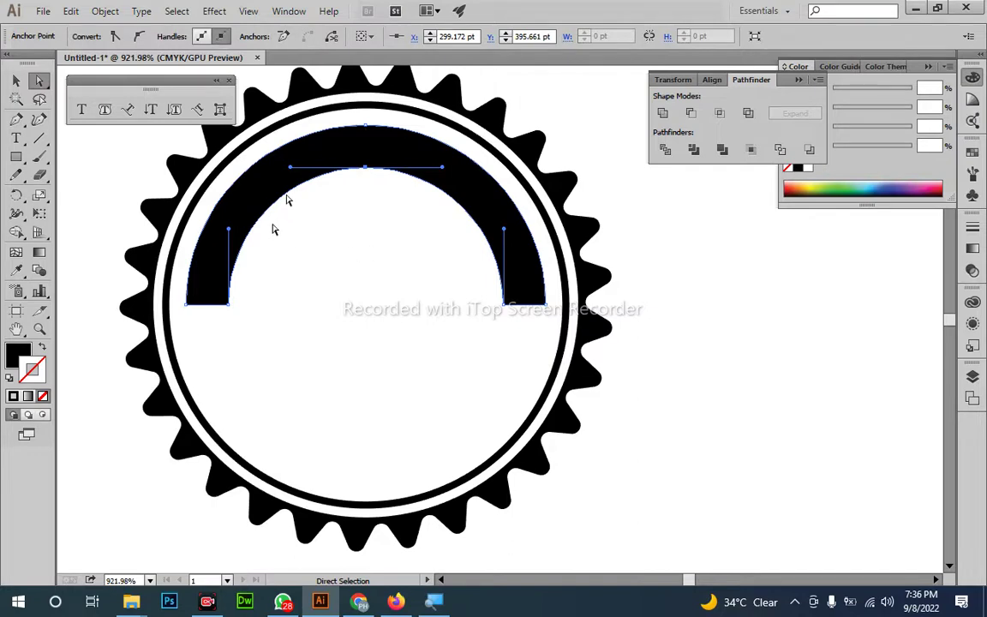
key("ctrl+c")
left_click(404, 254)
key("ctrl+f")
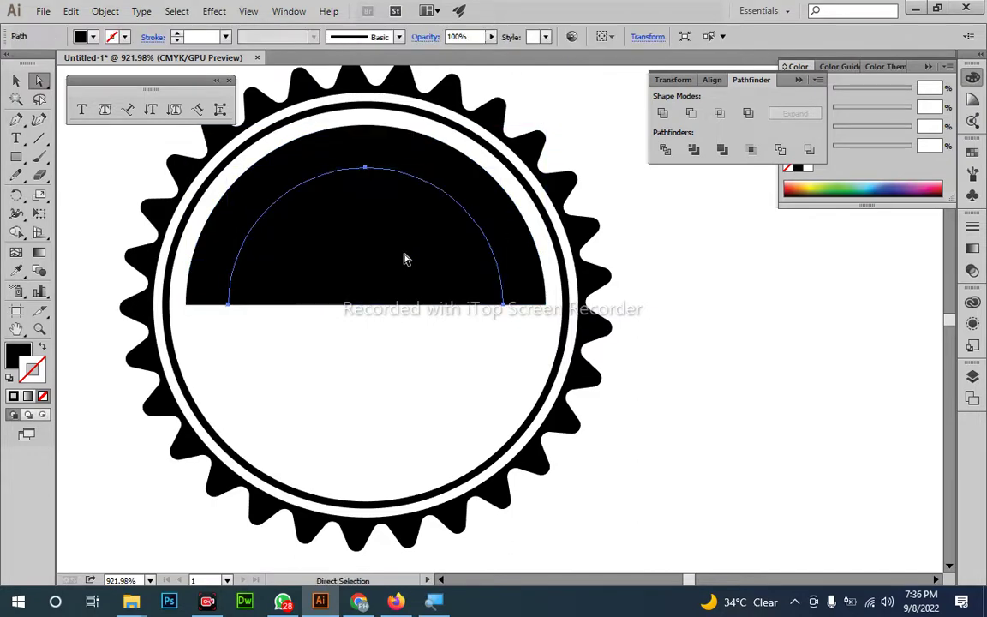
left_click(42, 346)
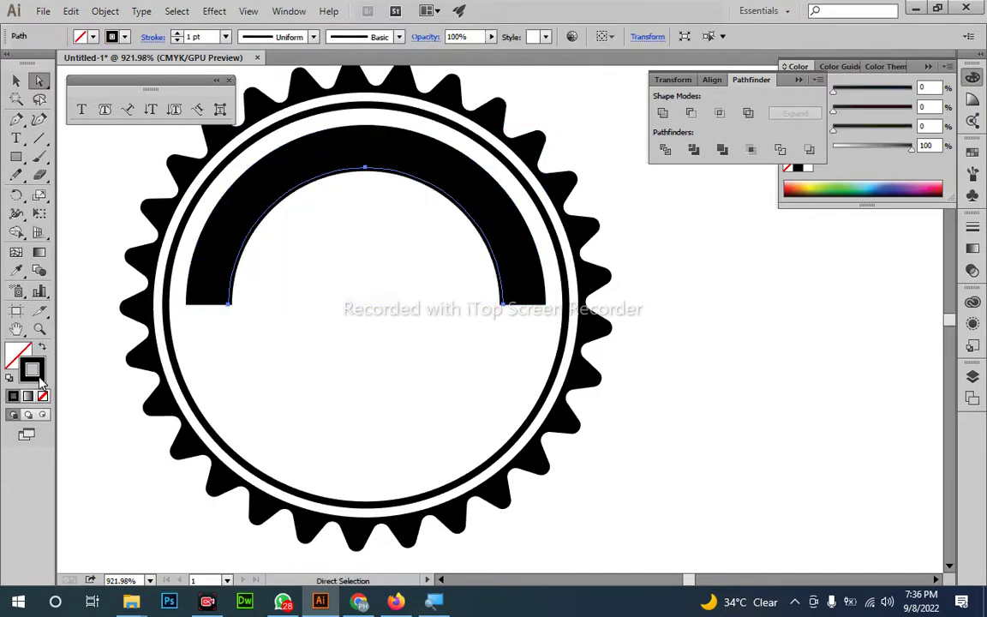
left_click(844, 184)
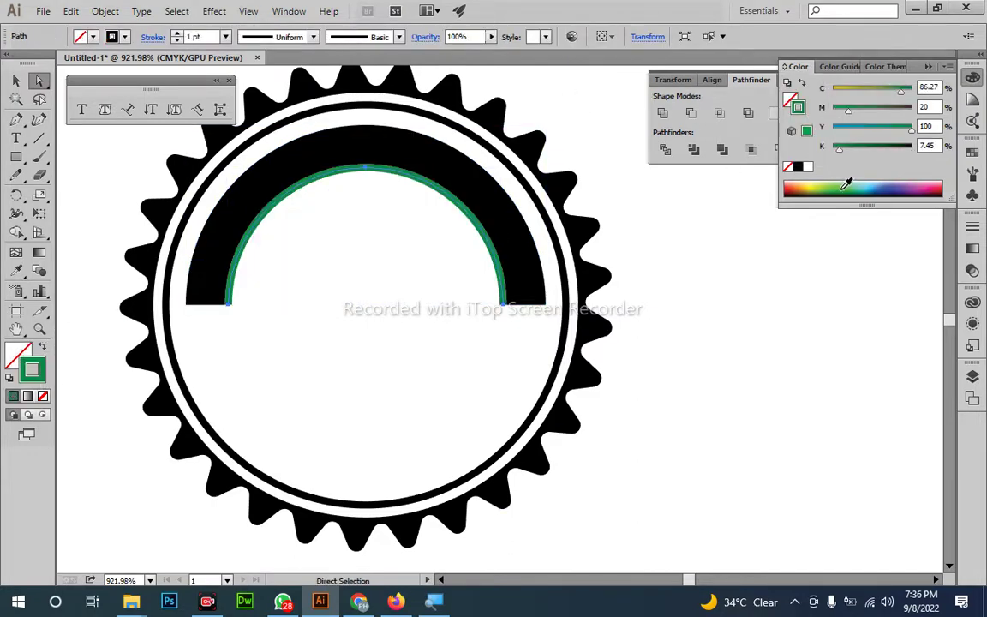
- Add placeholder text along the green inner curve with the Type on a Path tool
left_click(129, 111)
left_click(231, 282)
type("dg")
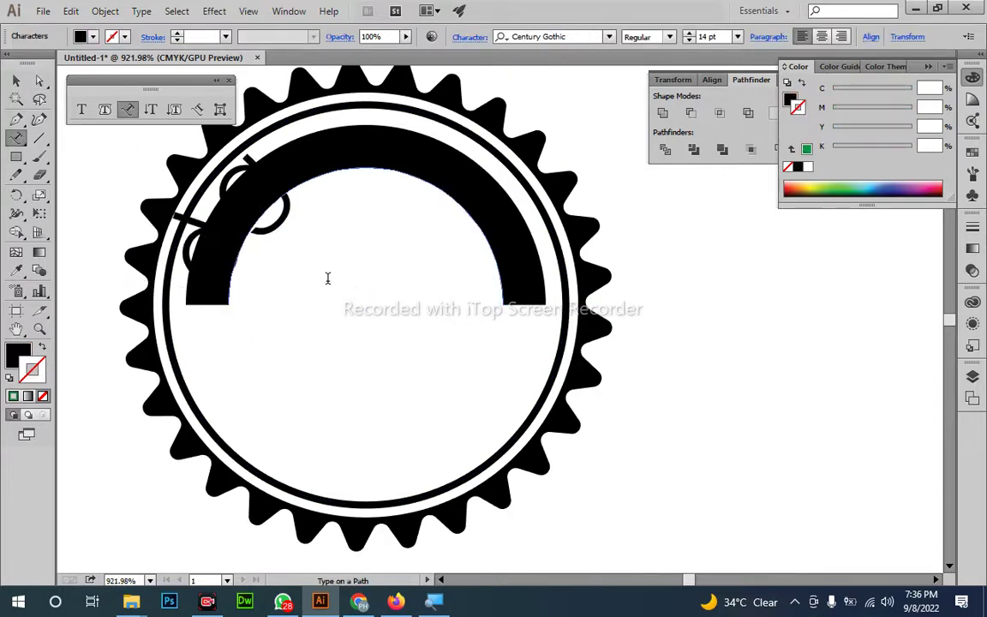
type("sfdgfg")
- Set the font size of all the placeholder text on the curve to 4 pt
key("ctrl+a")
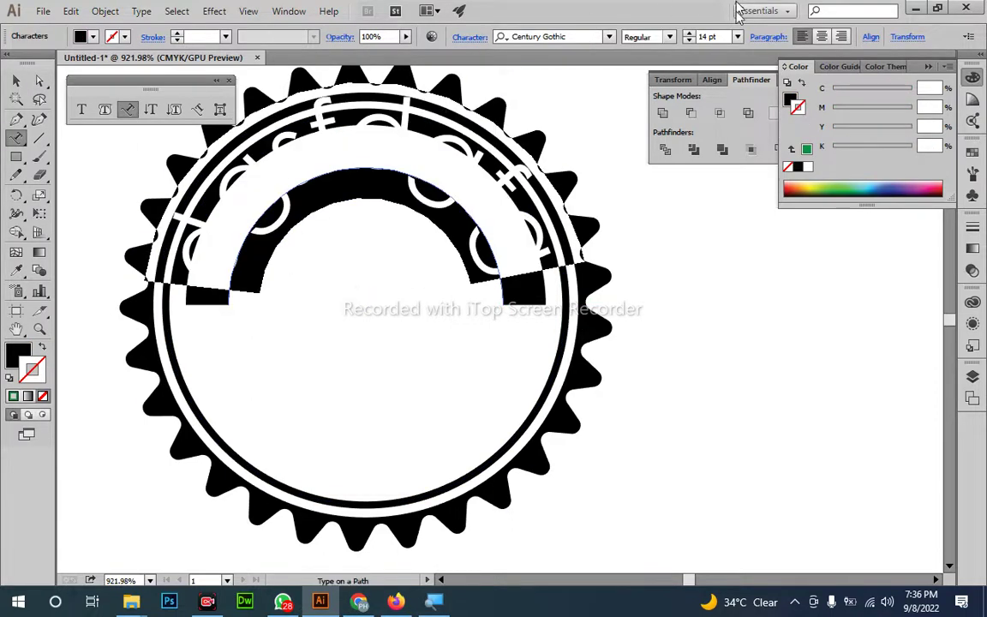
left_click(704, 36)
scroll(704, 36, "down", 6)
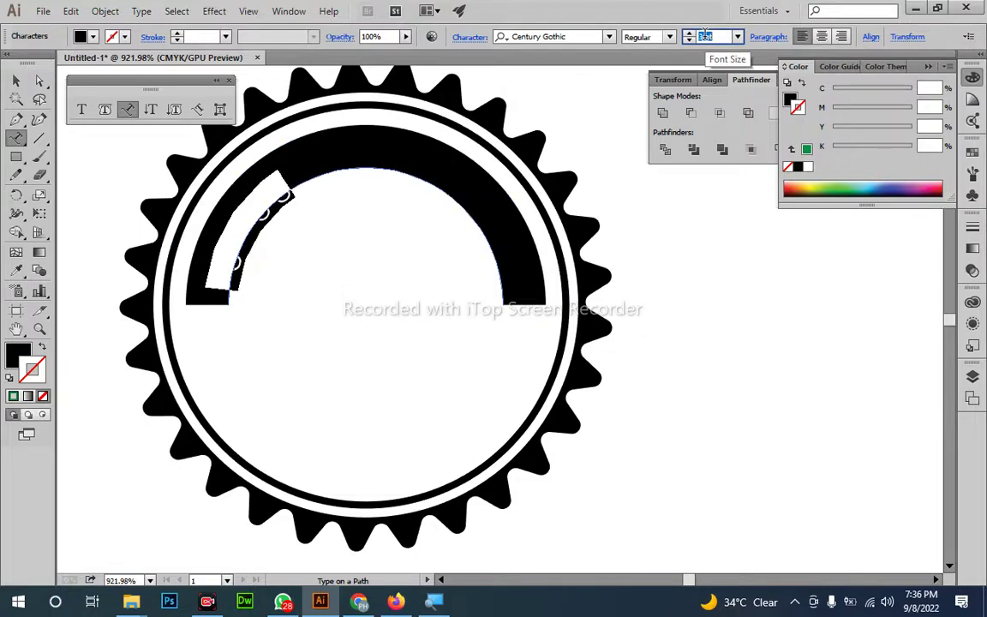
scroll(704, 36, "up", 1)
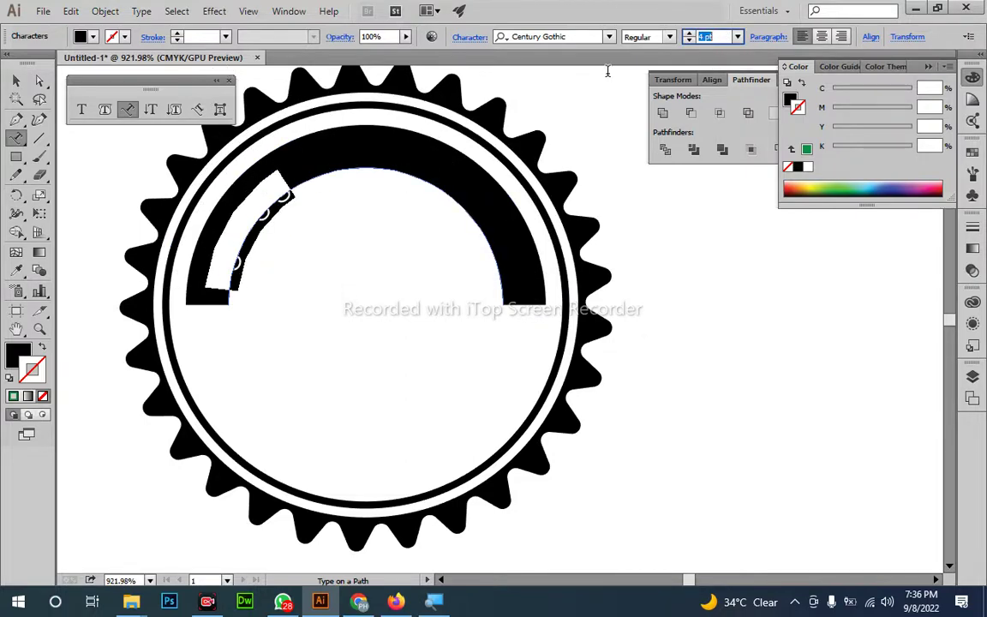
- Fill the placeholder text on the arch's inner curve with white
left_click(39, 82)
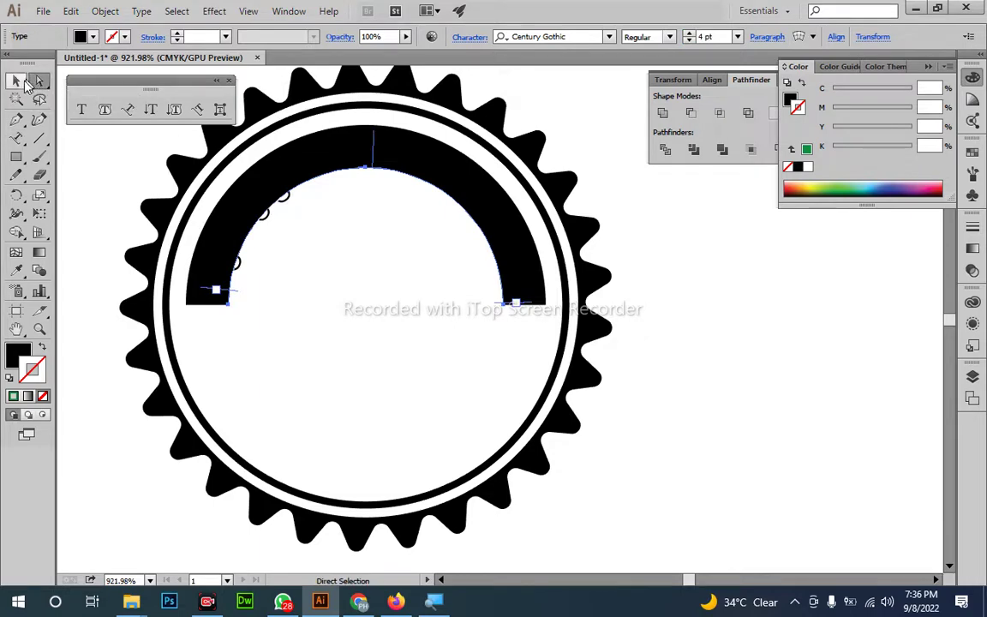
left_click(17, 82)
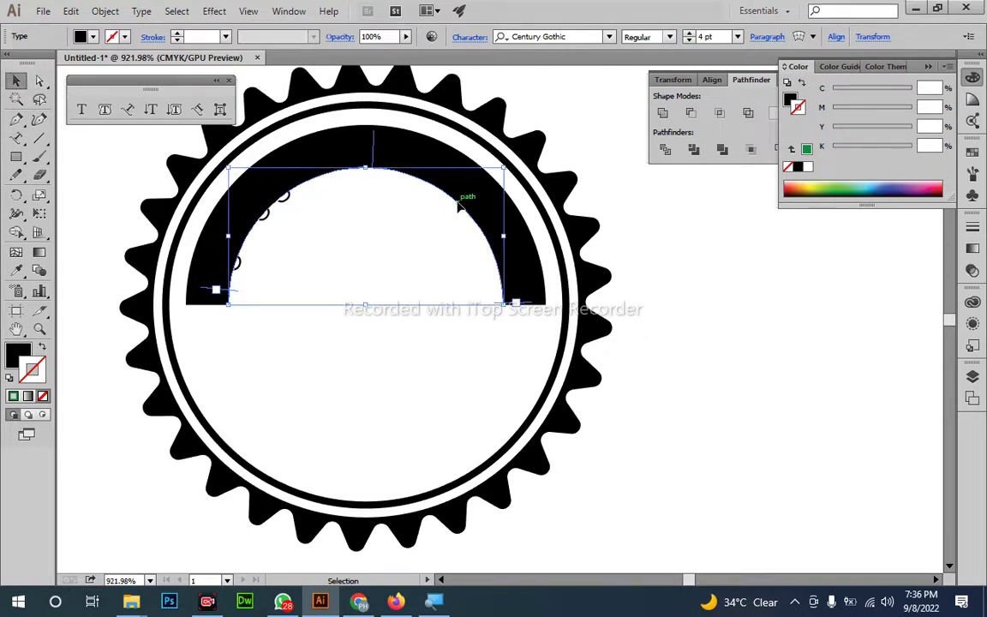
left_click(803, 168)
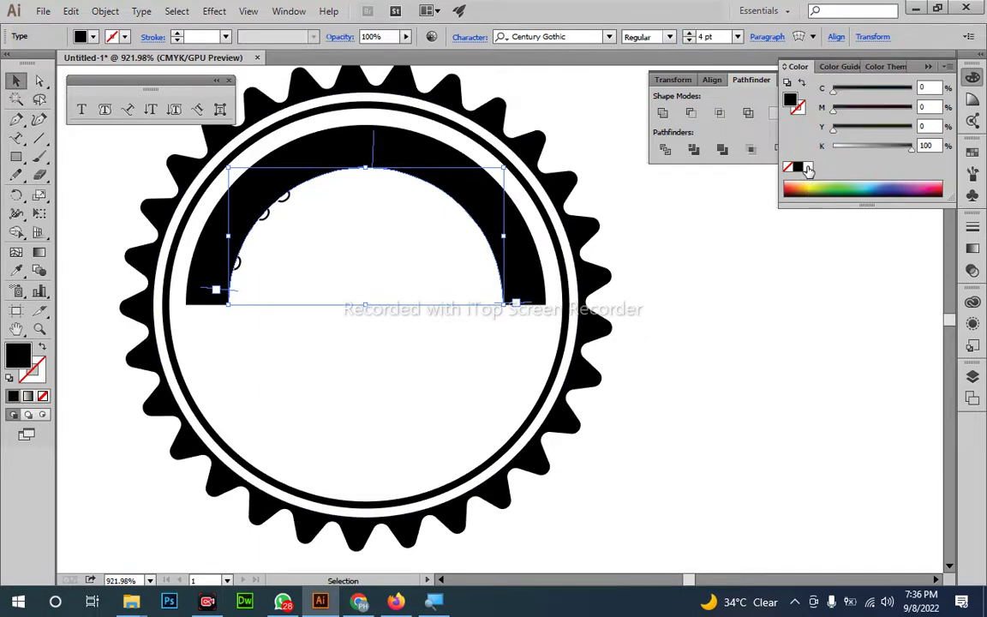
left_click(808, 170)
- Replace the placeholder text on the curve with "Here is your Text"
left_click_drag(292, 354, 286, 377)
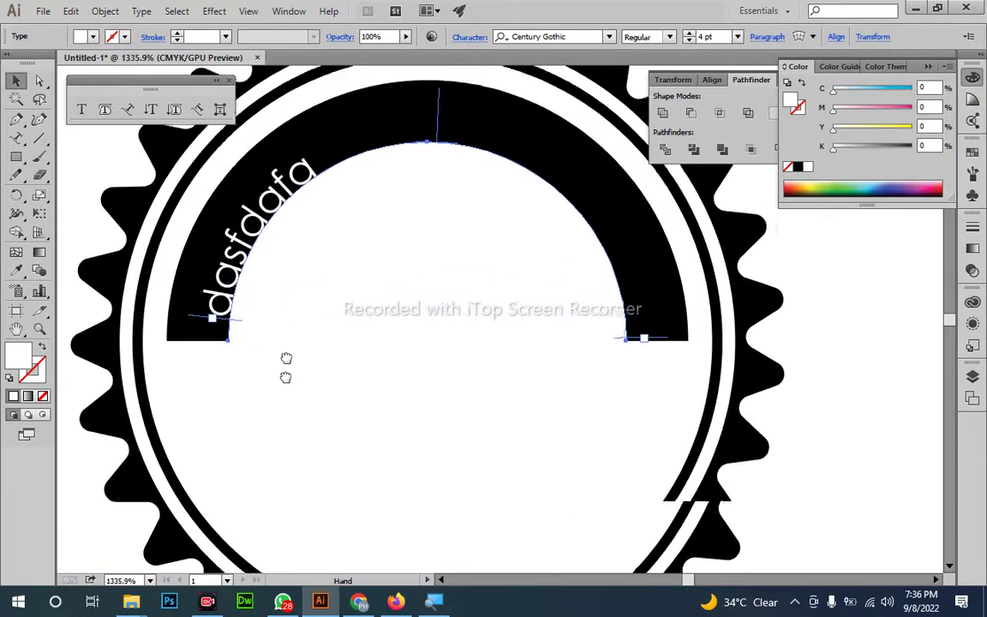
scroll(274, 347, "up", 2)
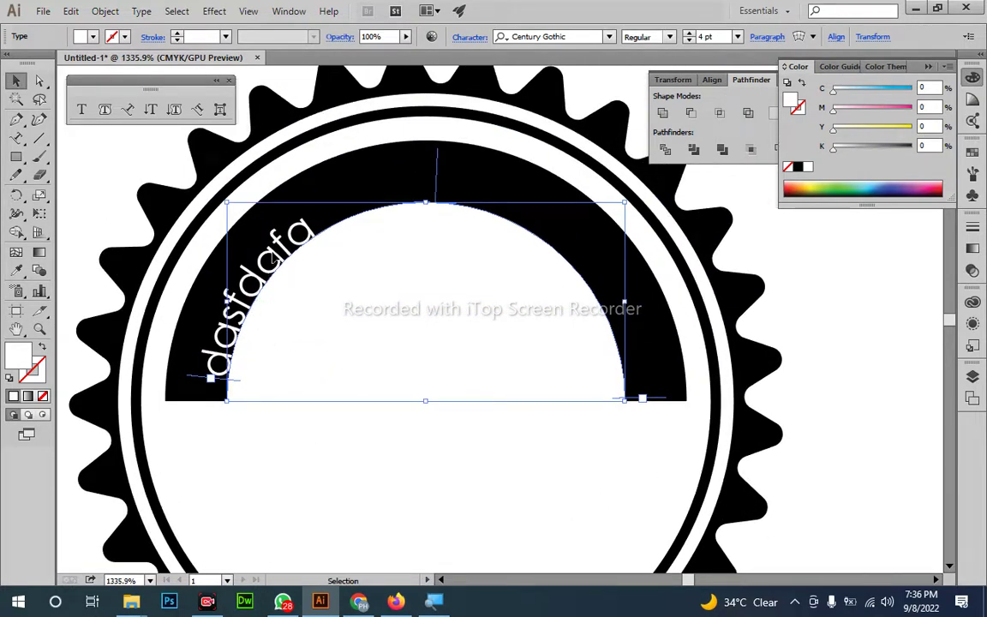
double_click(276, 249)
left_click_drag(313, 224, 195, 364)
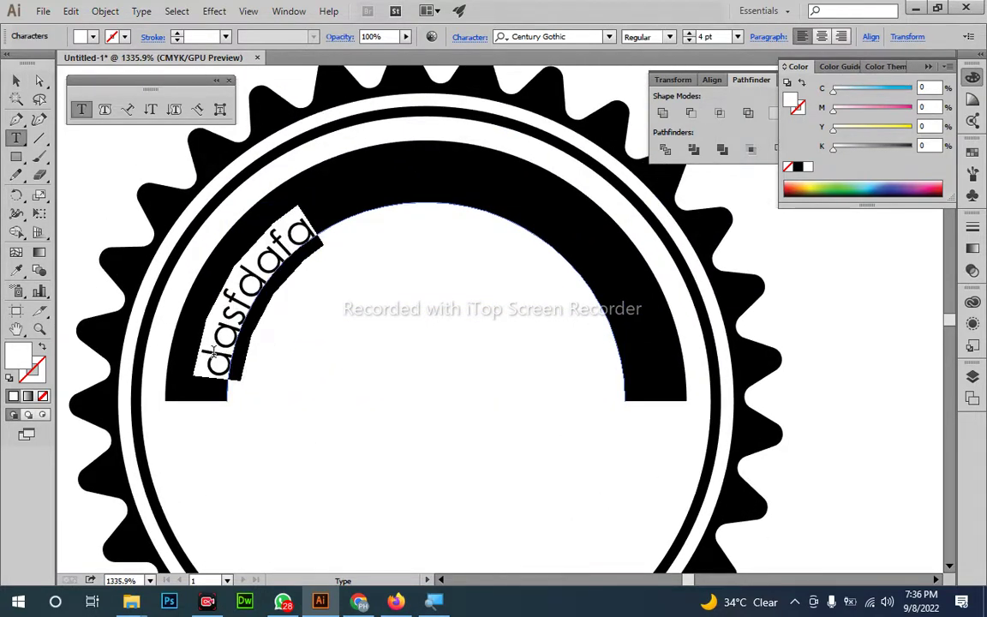
type("H")
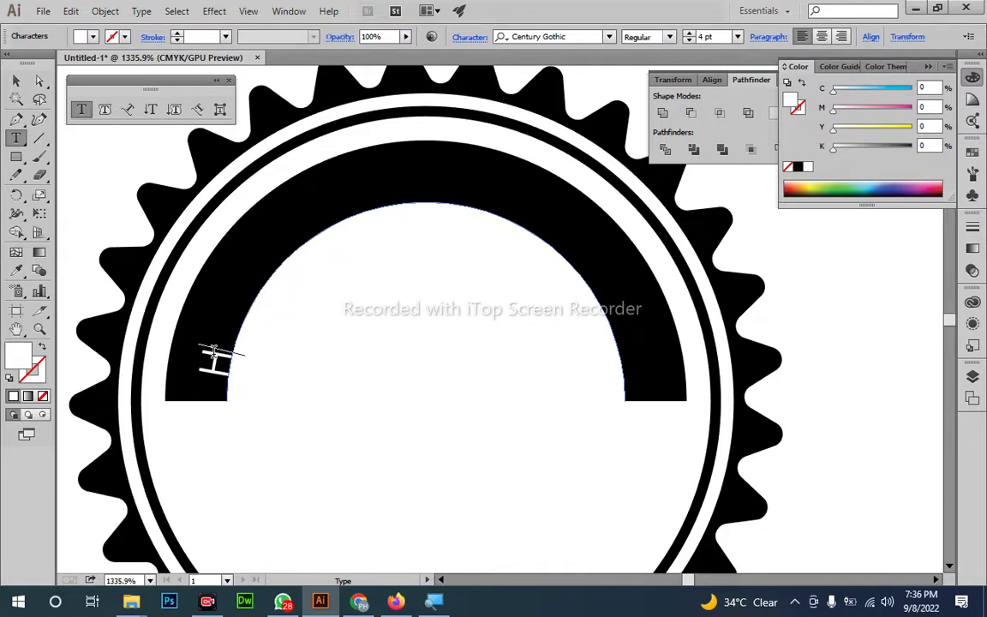
type("ere is")
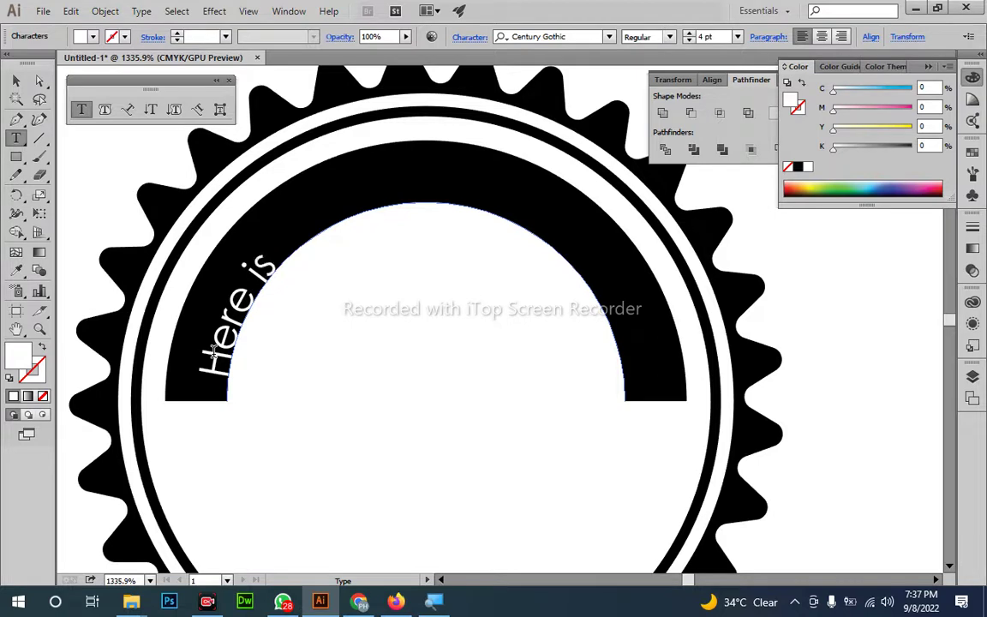
type(" your Text")
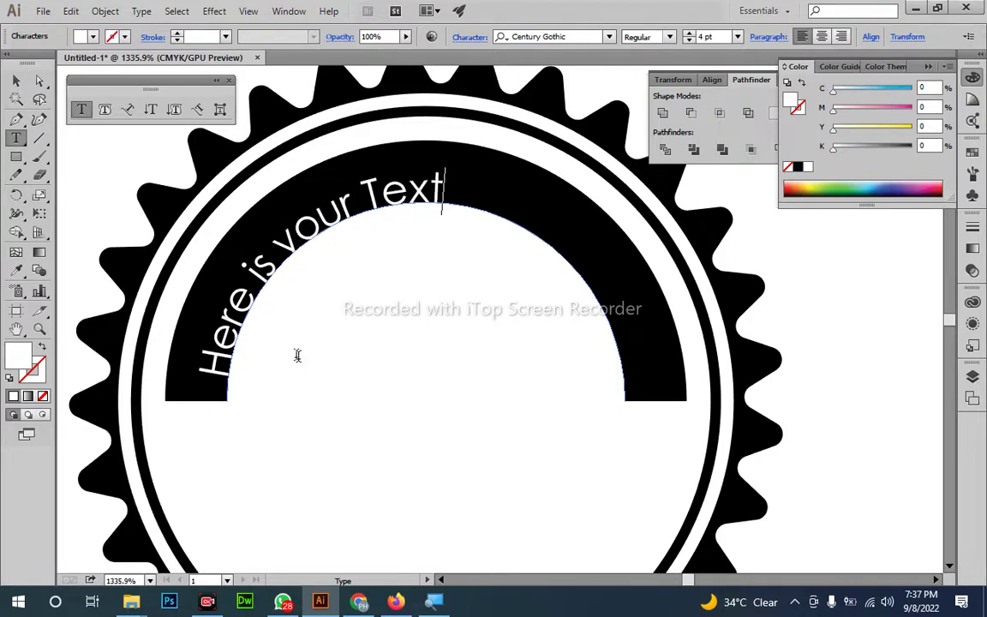
left_click(16, 80)
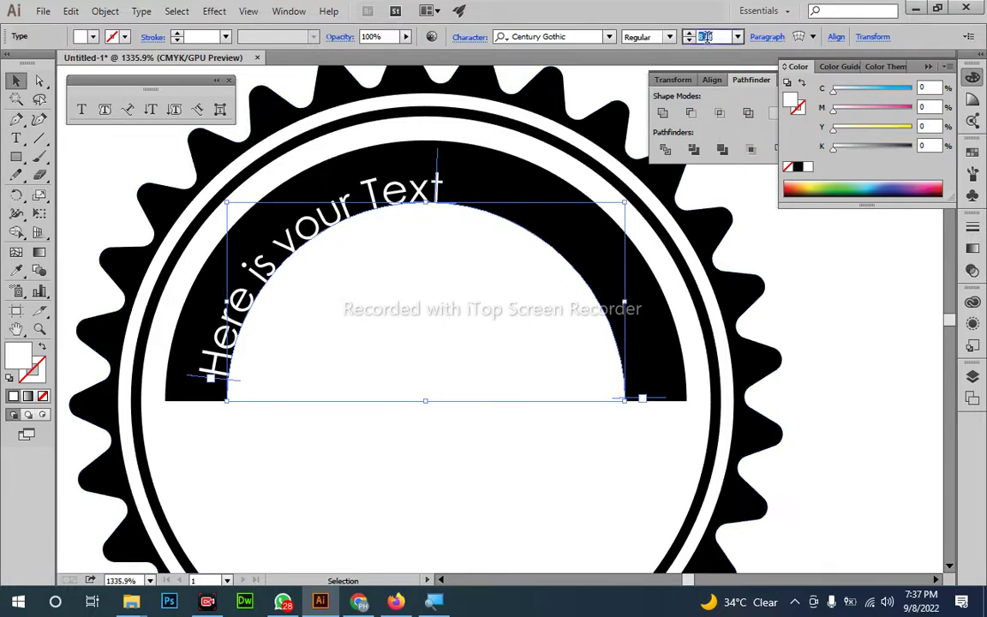
- Try several font sizes on the curved text and settle on 3 pt
scroll(707, 36, "up", 5)
scroll(706, 36, "down", 5)
scroll(706, 36, "up", 5)
scroll(705, 36, "down", 4)
scroll(706, 36, "up", 3)
scroll(705, 36, "down", 4)
scroll(705, 35, "up", 2)
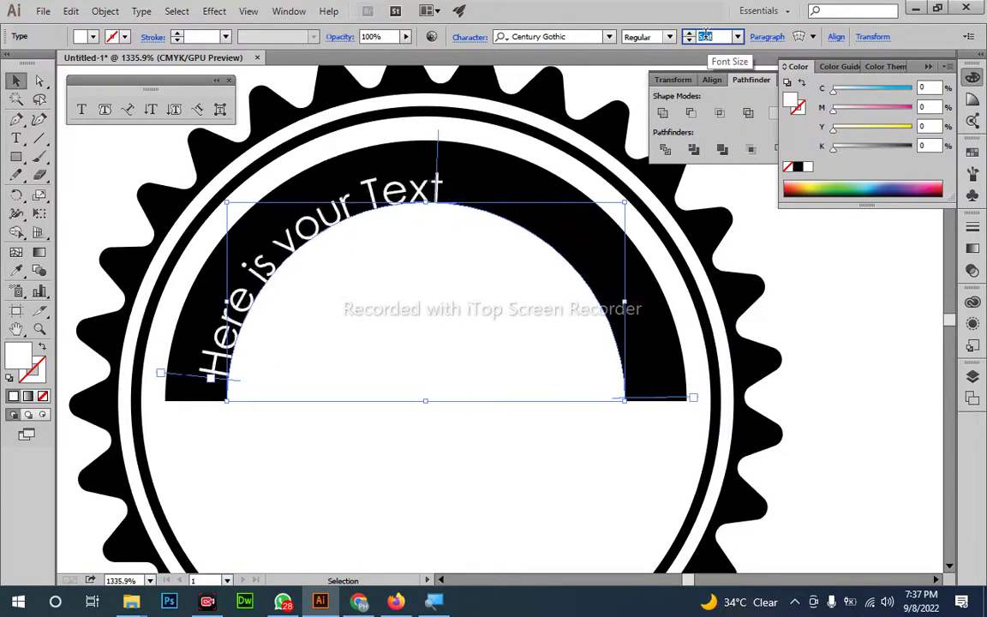
scroll(705, 36, "up", 4)
scroll(705, 36, "down", 5)
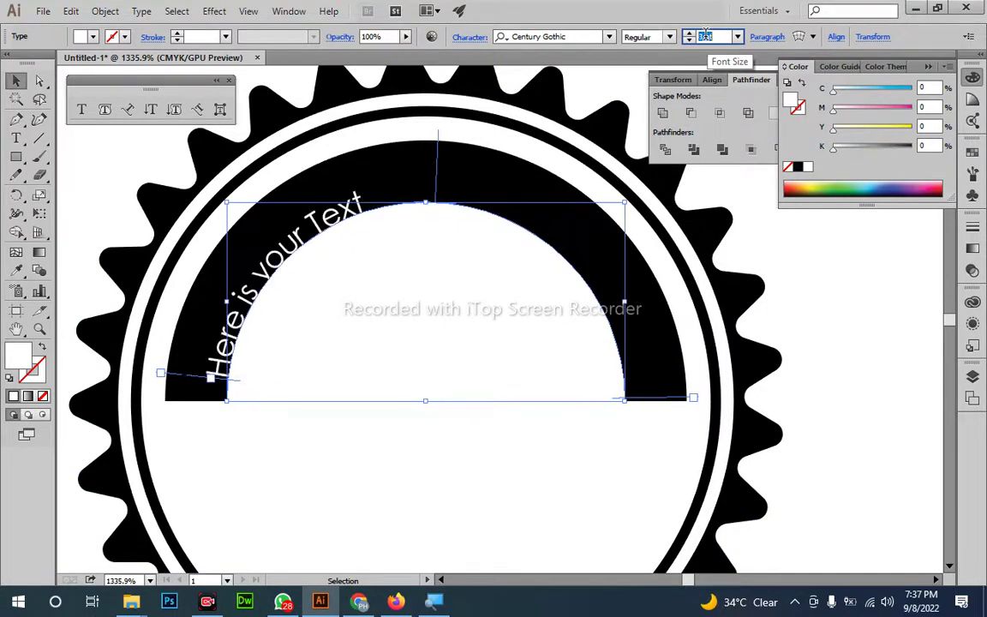
scroll(705, 36, "up", 4)
scroll(705, 36, "down", 4)
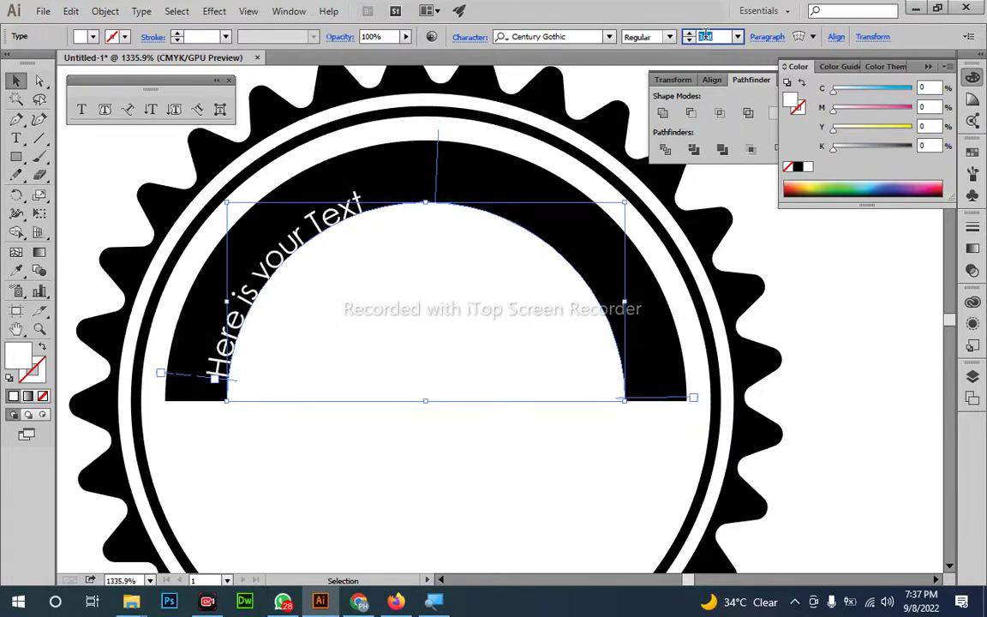
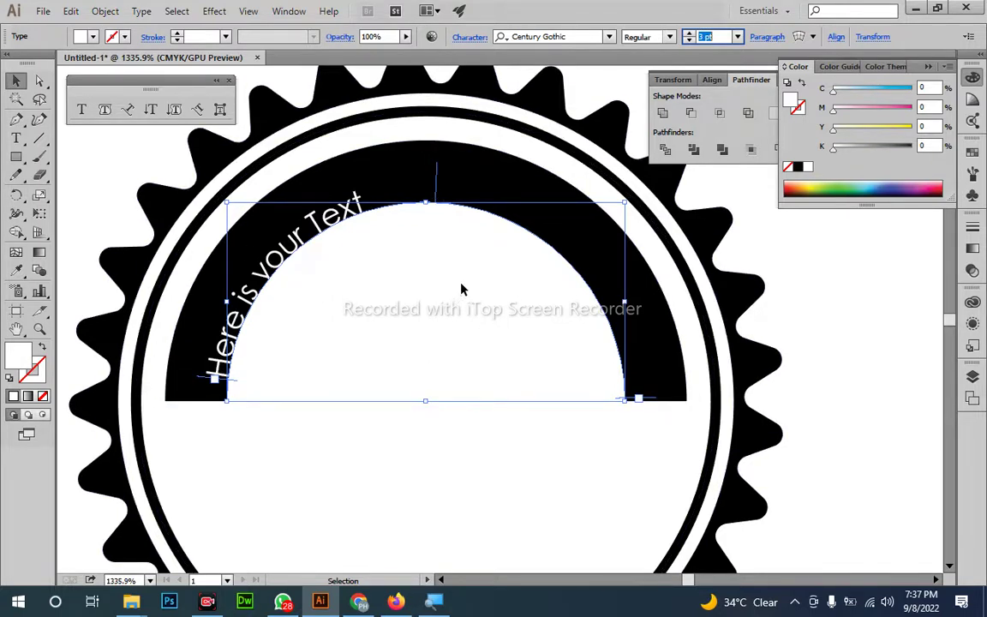
- Draw a many-pointed star beside the badge and fill it with green (C 62.75, M 0, Y 100, K 0)
type("z")
left_click_drag(408, 414, 313, 302)
key("z")
left_click_drag(664, 383, 467, 303)
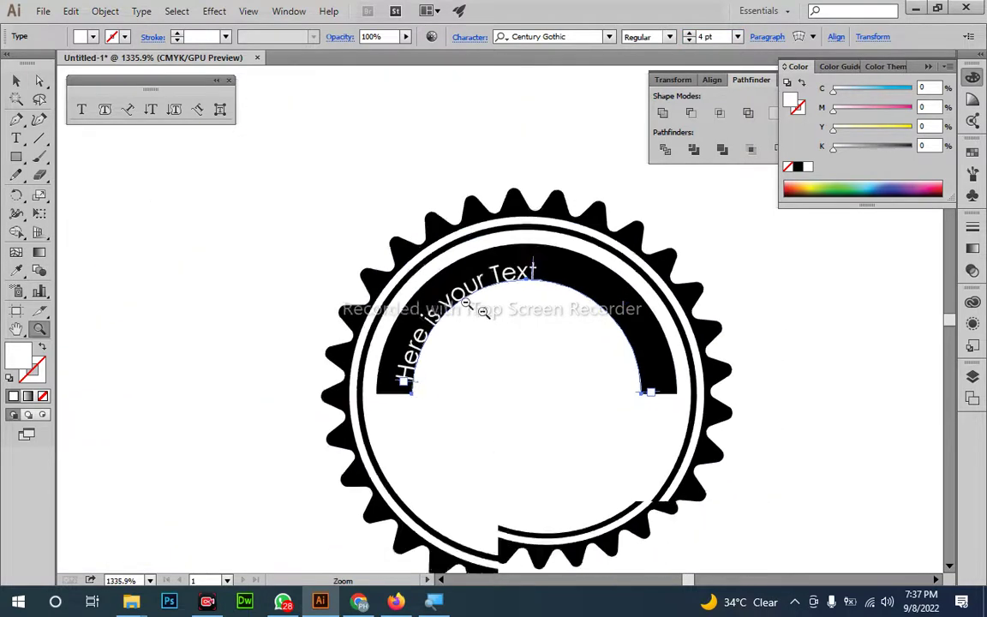
left_click_drag(16, 157, 69, 230)
left_click_drag(229, 275, 266, 234)
left_click_drag(184, 256, 254, 371)
left_click_drag(234, 370, 410, 461)
left_click(835, 187)
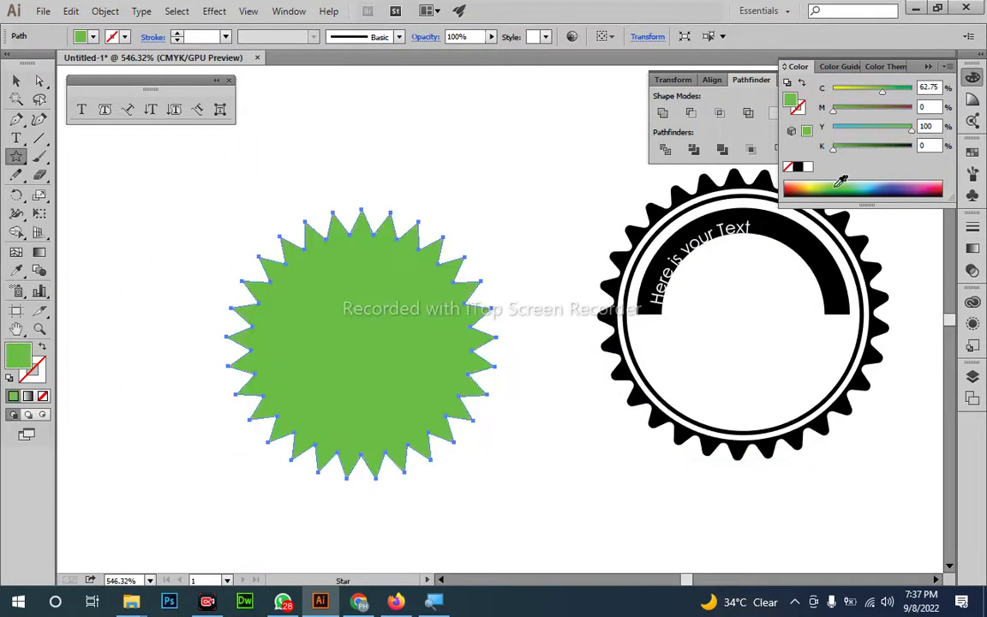
- Round all corners of the green star to about 1.77 pt, giving it a scalloped edge
key("a")
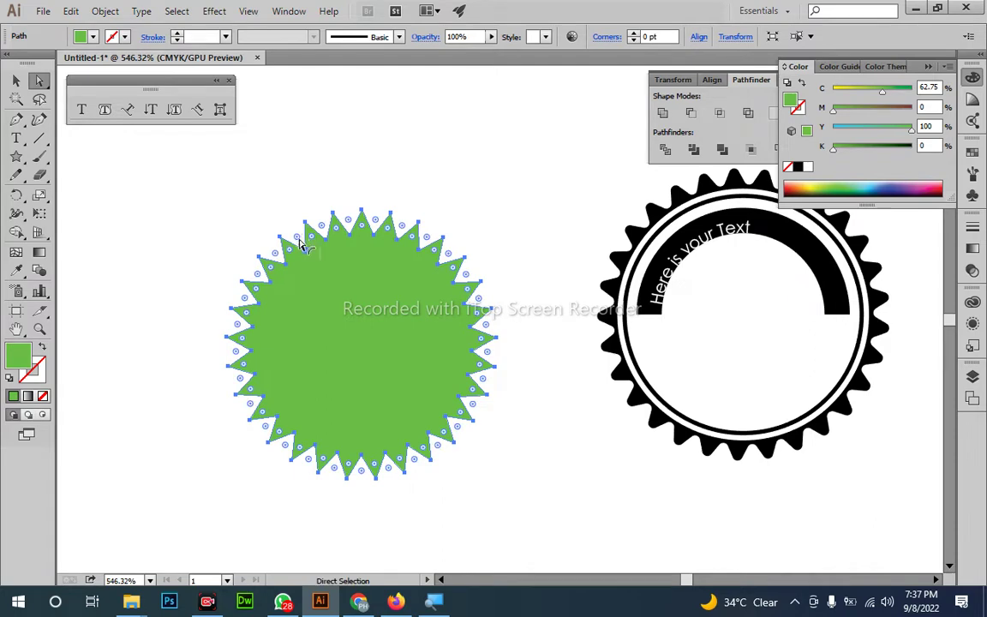
left_click_drag(299, 245, 293, 224)
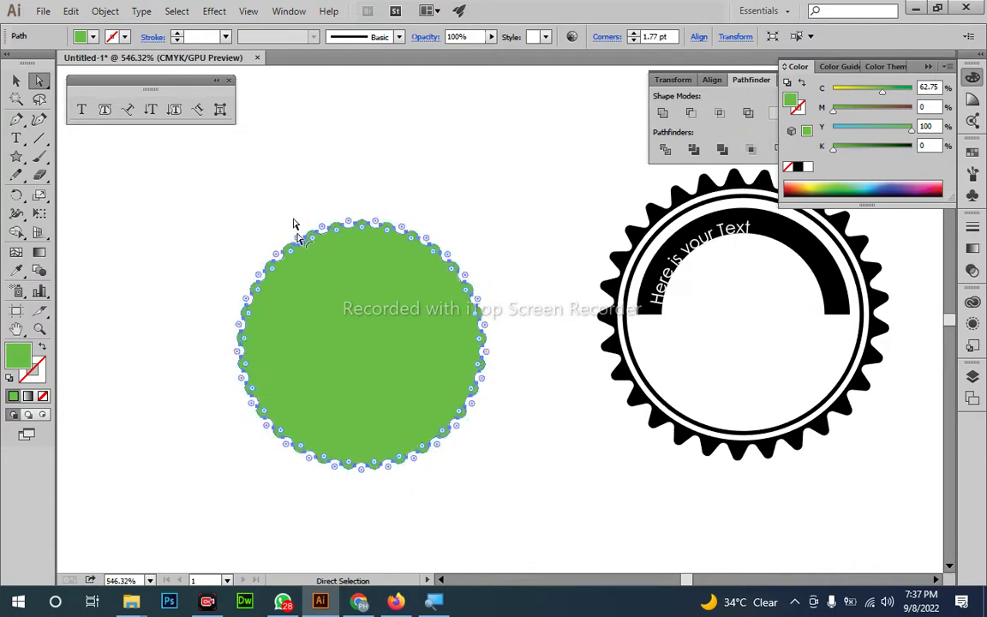
left_click(292, 222)
key("z")
key("v")
left_click_drag(290, 281, 363, 343)
left_click(364, 343)
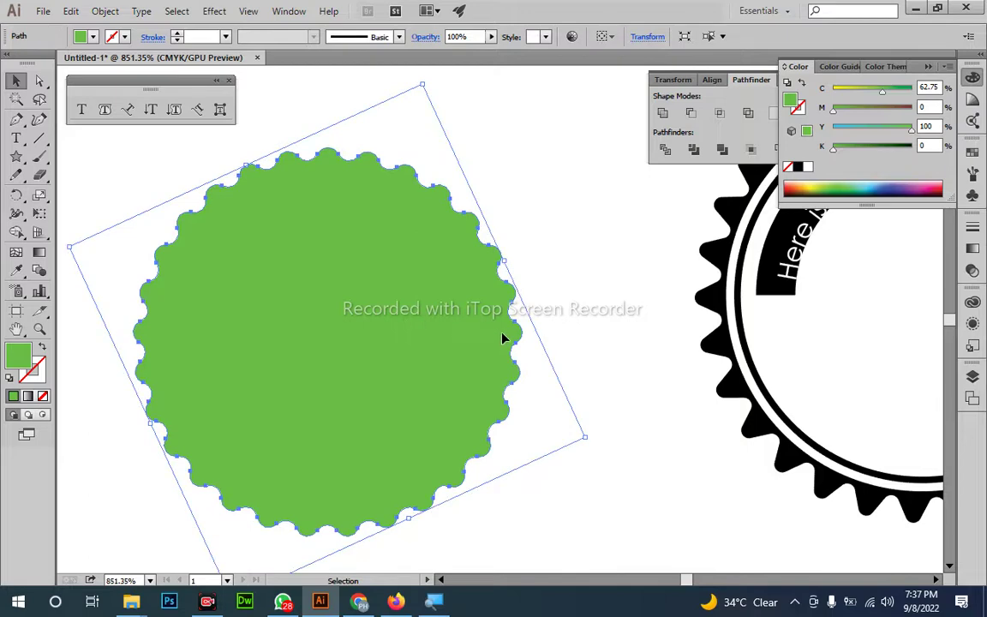
left_click(563, 339)
key("z")
left_click_drag(442, 356, 311, 275)
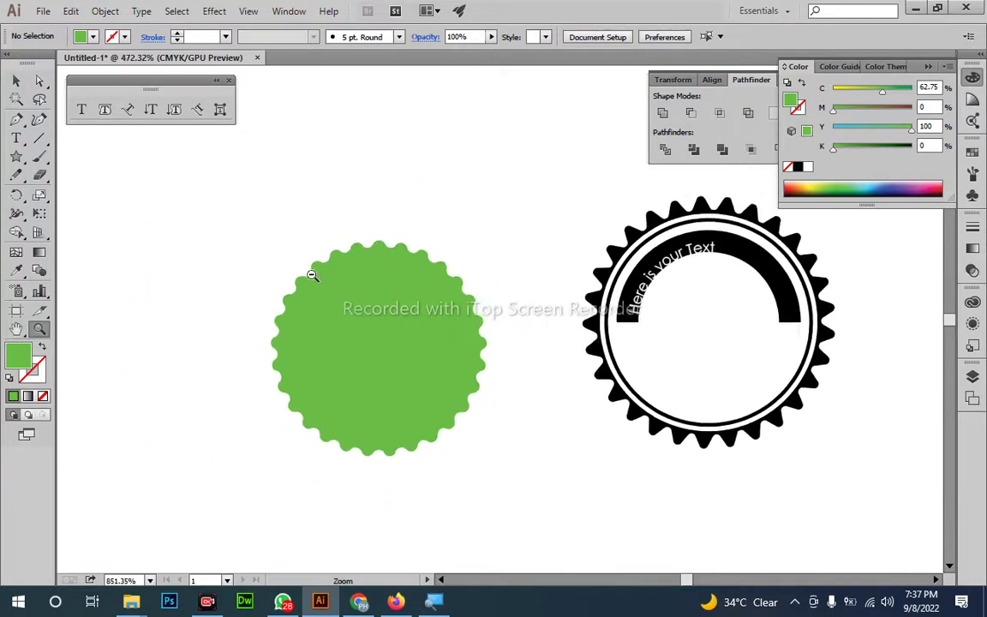
- Check the vintage logo image results in the browser for further badge elements and return to the Illustrator document
key("space")
left_click_drag(441, 320, 369, 305)
left_click_drag(583, 287, 495, 367)
key("v")
key("space")
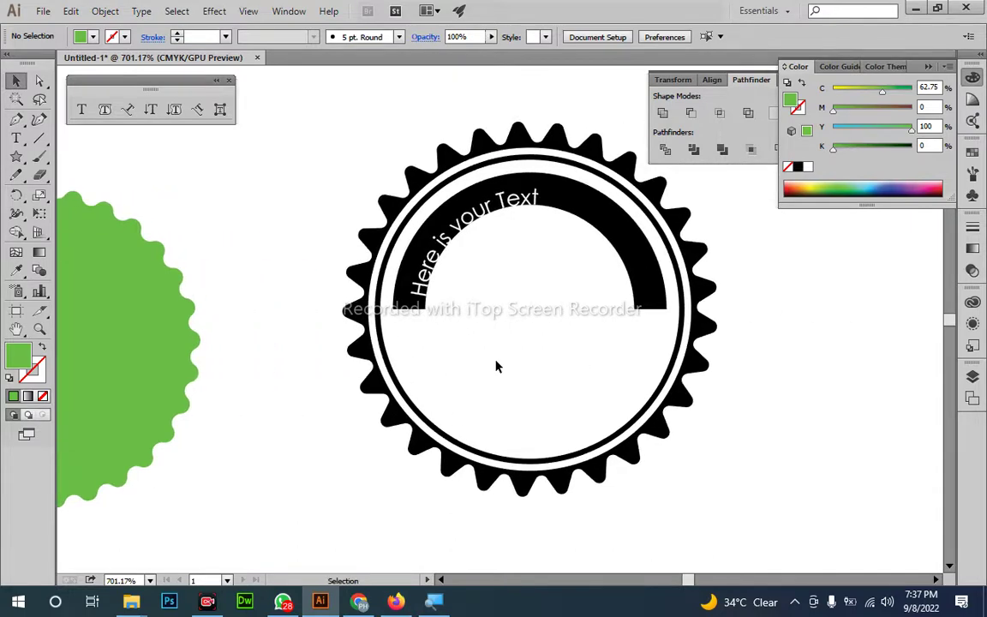
key("alt+Tab")
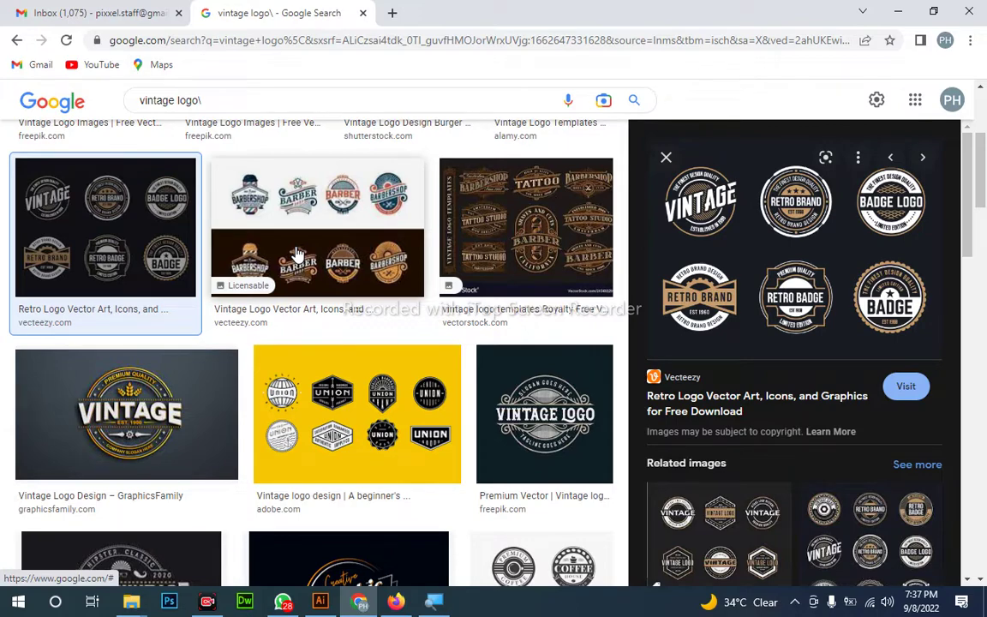
key("alt+Tab")
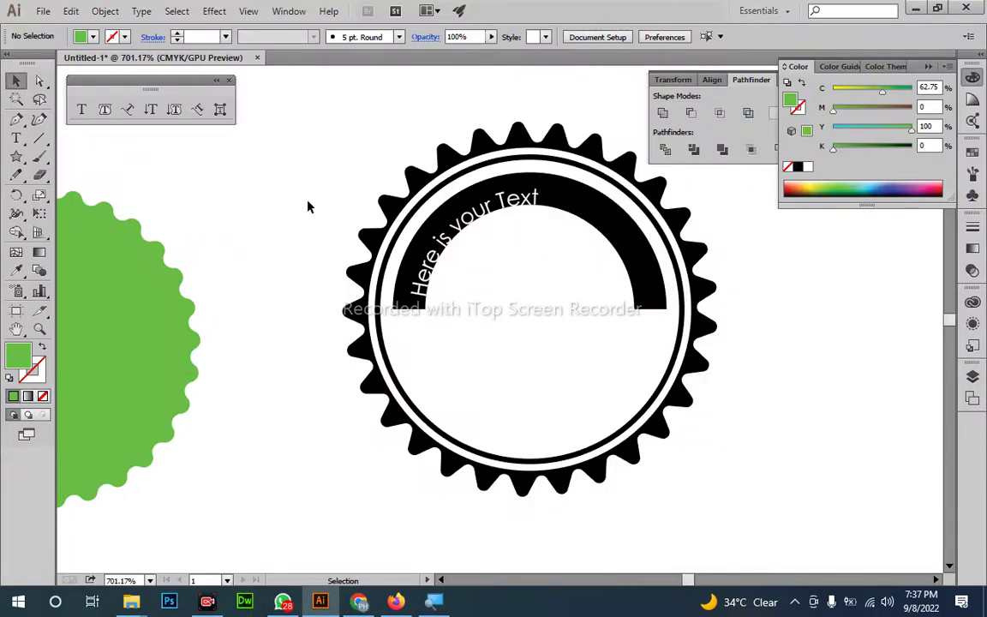
key("z")
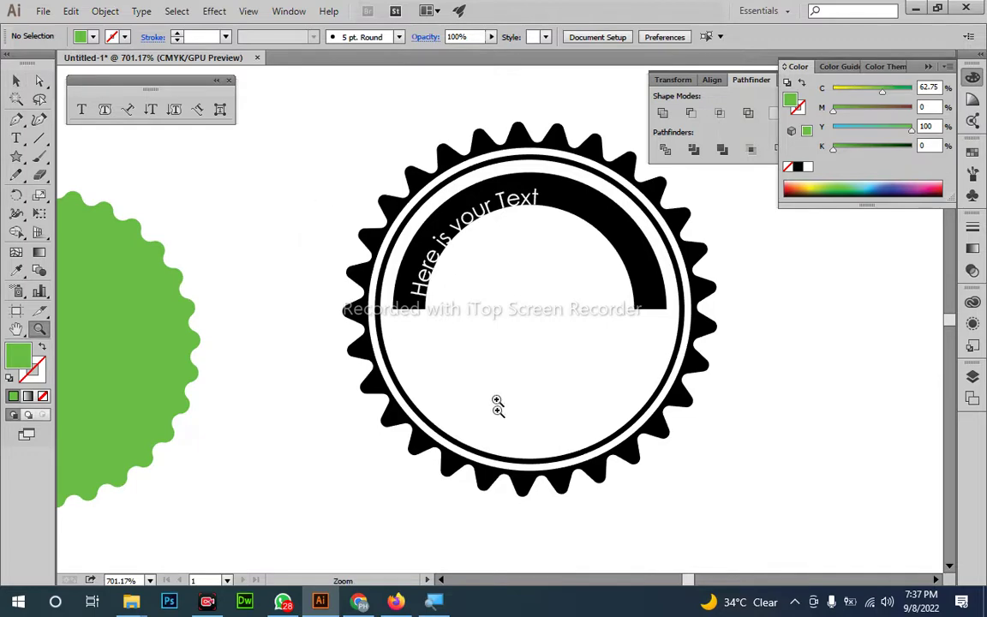
key("alt+Tab")
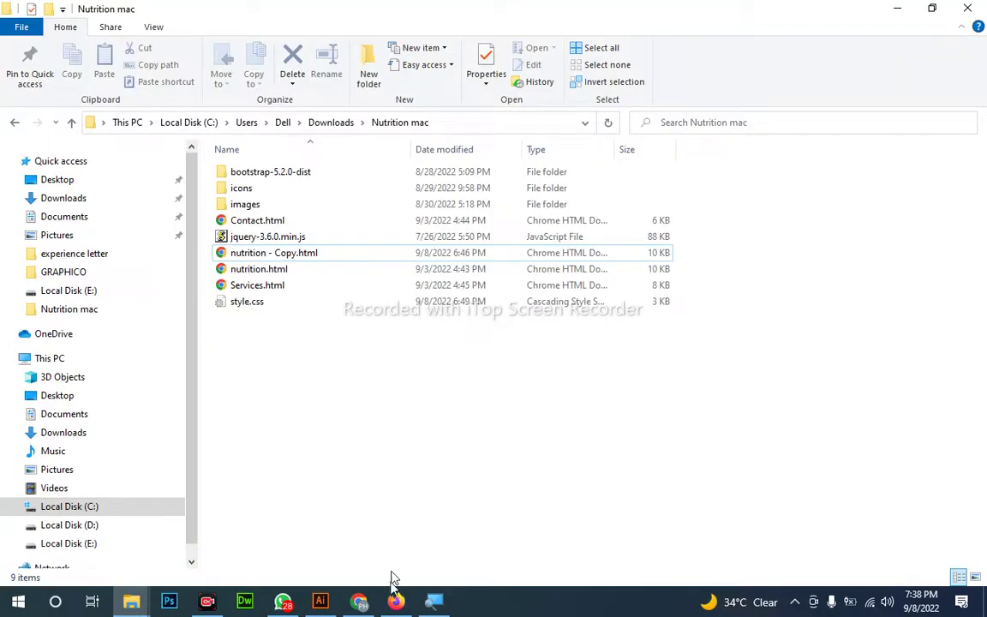
left_click(320, 600)
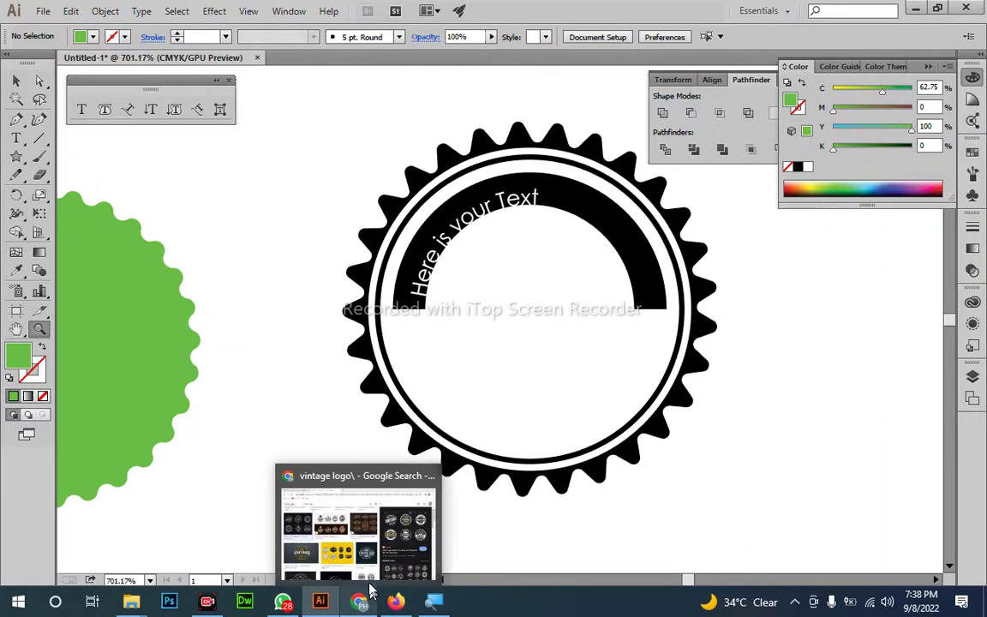
- Draw a long, narrow green rectangle in the empty area above the toothed badge
left_click_drag(306, 329, 257, 332)
left_click_drag(364, 341, 299, 420)
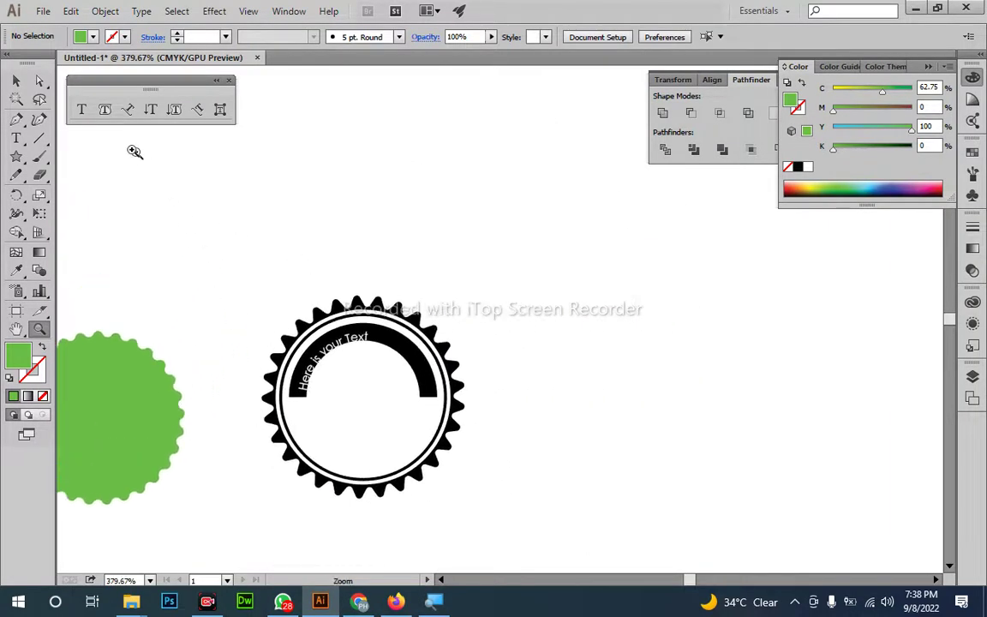
left_click_drag(15, 157, 56, 142)
scroll(257, 240, "up", 3)
left_click_drag(263, 243, 520, 287)
key("z")
left_click_drag(301, 250, 340, 356)
key("v")
left_click(200, 184)
- Draw a green triangle and rotate, enlarge and place it over the rectangle's left end, pointing inward
left_click_drag(17, 157, 69, 211)
left_click_drag(300, 182, 324, 211)
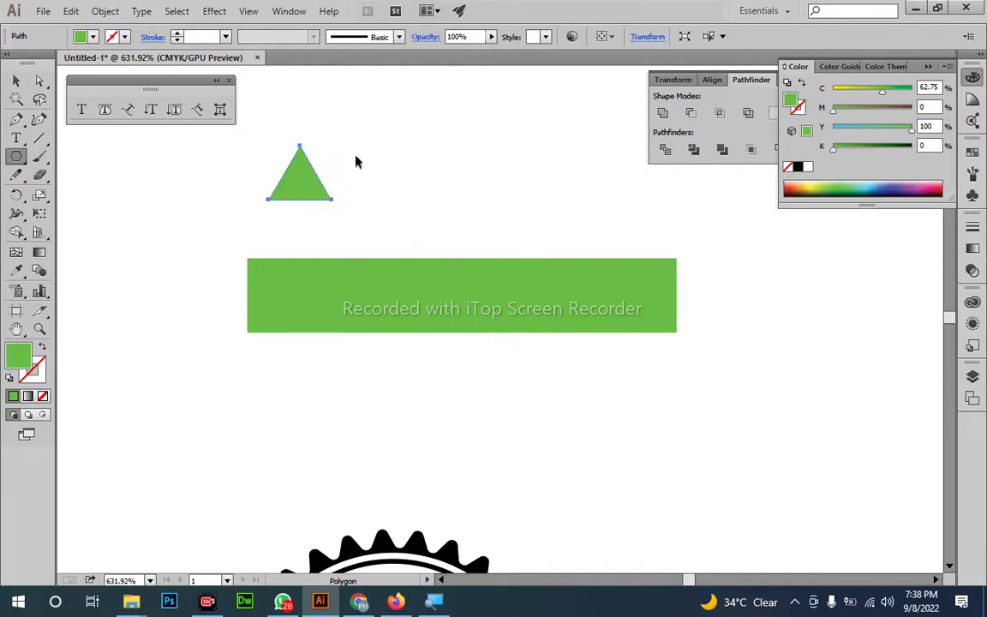
key("v")
left_click_drag(339, 143, 346, 255)
left_click_drag(296, 181, 332, 368)
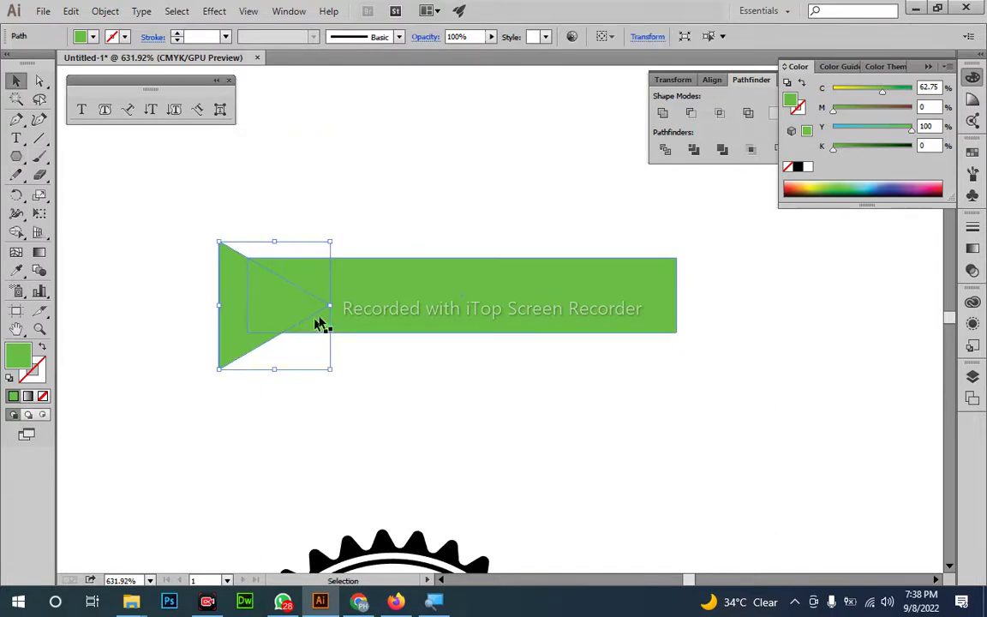
- Align the triangle and rectangle on their vertical centres and subtract the triangle with Minus Front to cut a ribbon notch
left_click_drag(396, 203, 244, 330)
left_click(716, 79)
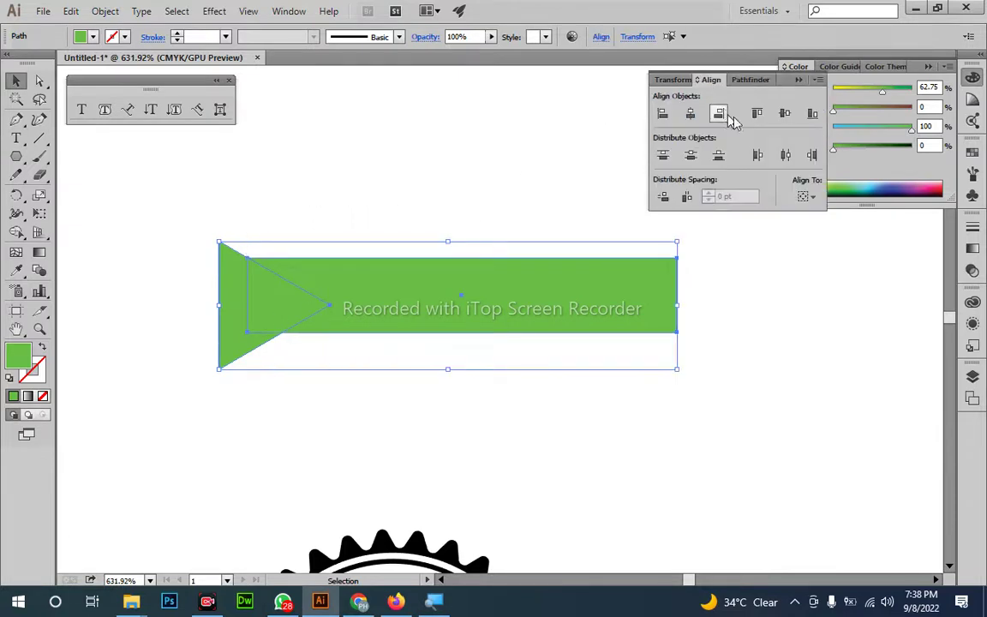
left_click(785, 112)
left_click(747, 80)
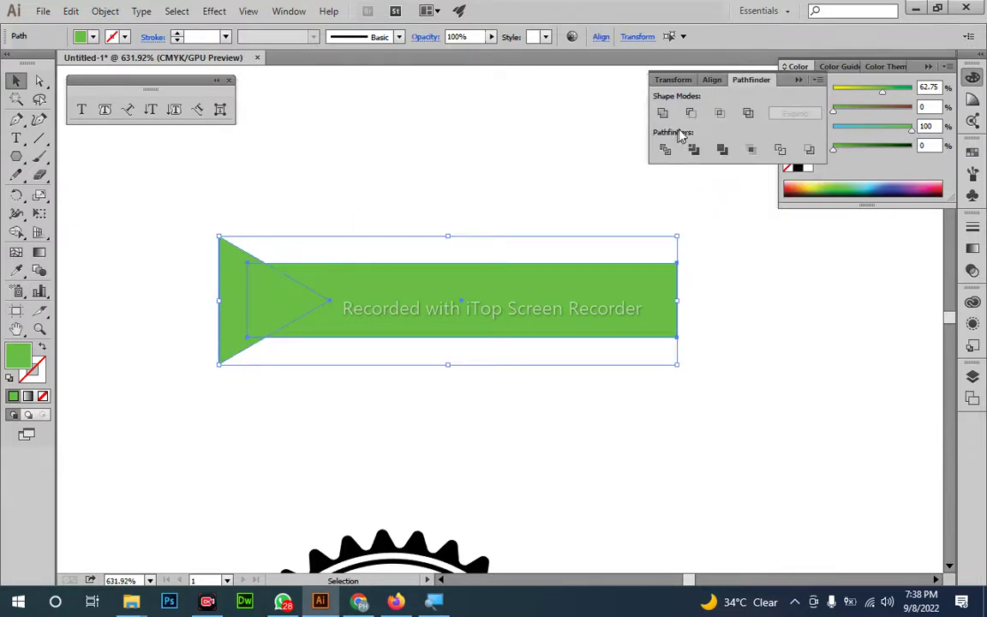
left_click(690, 113)
left_click(467, 128)
- Make the ribbon's notch shallower by moving its inner anchor point outward along the centre line
left_click_drag(357, 194, 296, 148)
key("a")
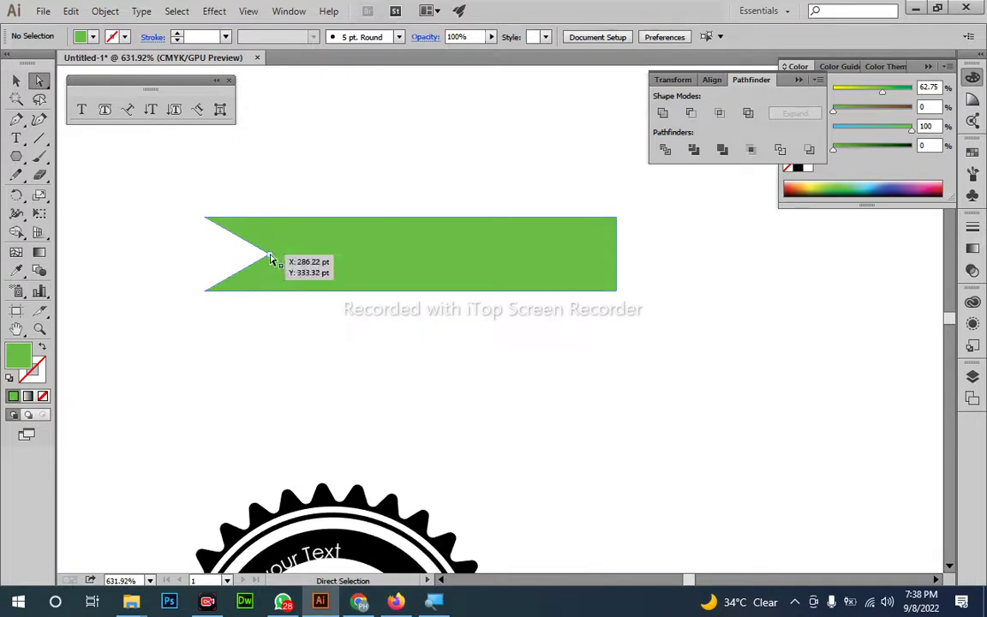
left_click_drag(270, 254, 232, 255)
left_click_drag(335, 311, 252, 326)
key("v")
left_click(241, 289)
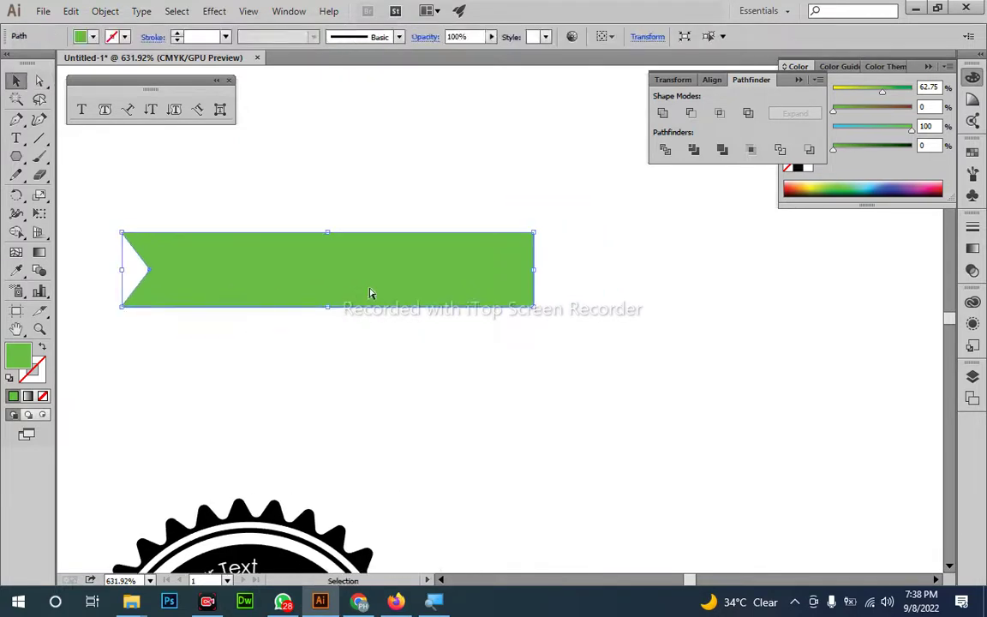
- Give the ribbon's plain right end a matching V-shaped notch so that both ends are symmetrical
left_click(429, 280)
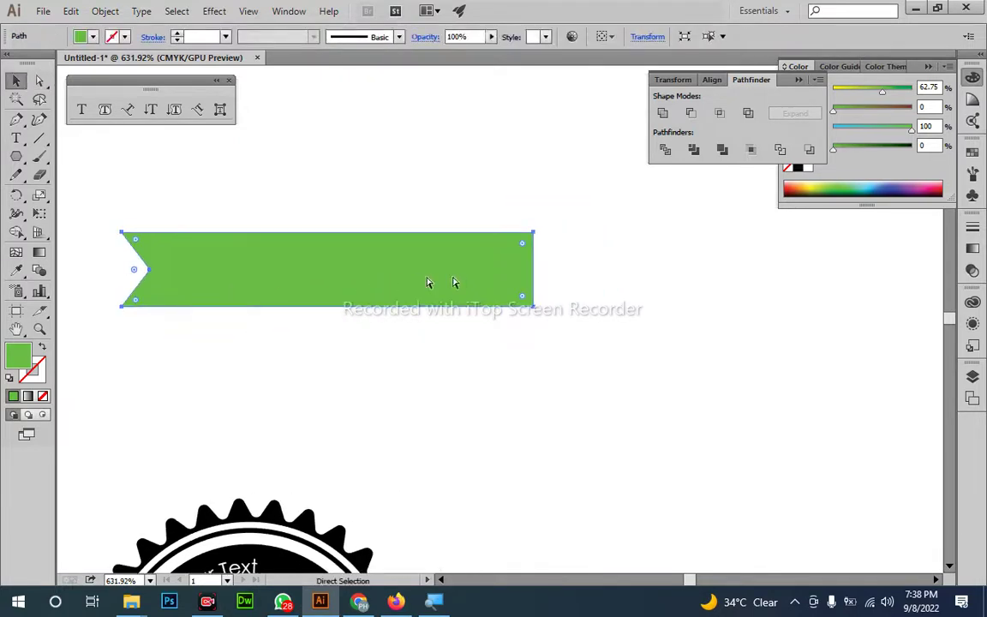
left_click(543, 234)
left_click(524, 244)
left_click_drag(541, 227, 299, 274)
left_click(358, 362)
key("z")
left_click_drag(358, 362, 146, 279)
key("v")
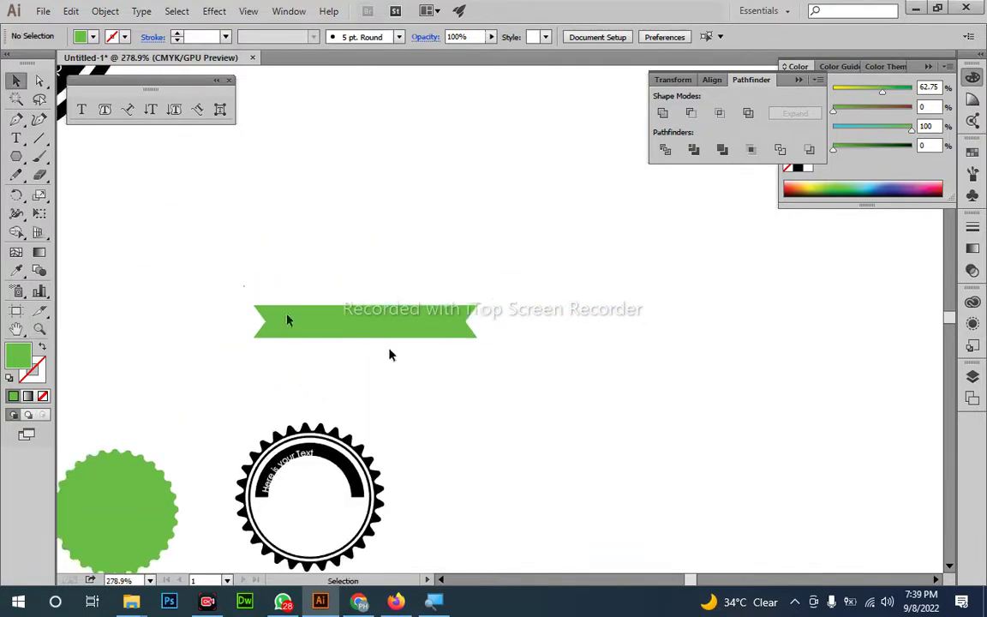
- Place a duplicate of the notched green ribbon straight above the original
left_click_drag(244, 285, 524, 364)
key("space")
left_click_drag(458, 381, 454, 463)
left_click_drag(419, 402, 424, 301)
key("ctrl+space")
left_click_drag(353, 320, 409, 400)
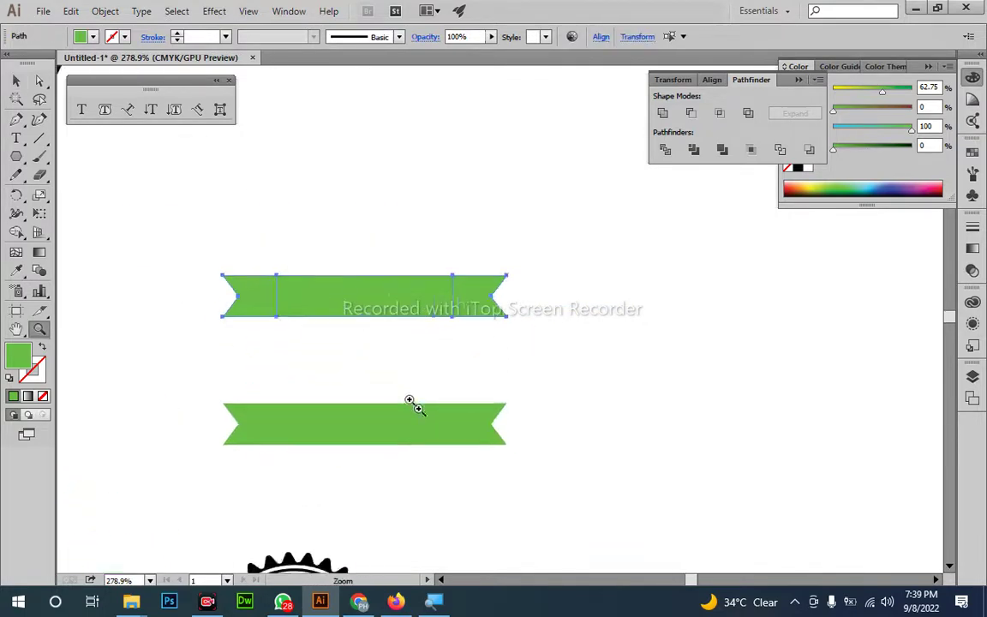
left_click(410, 400)
key("v")
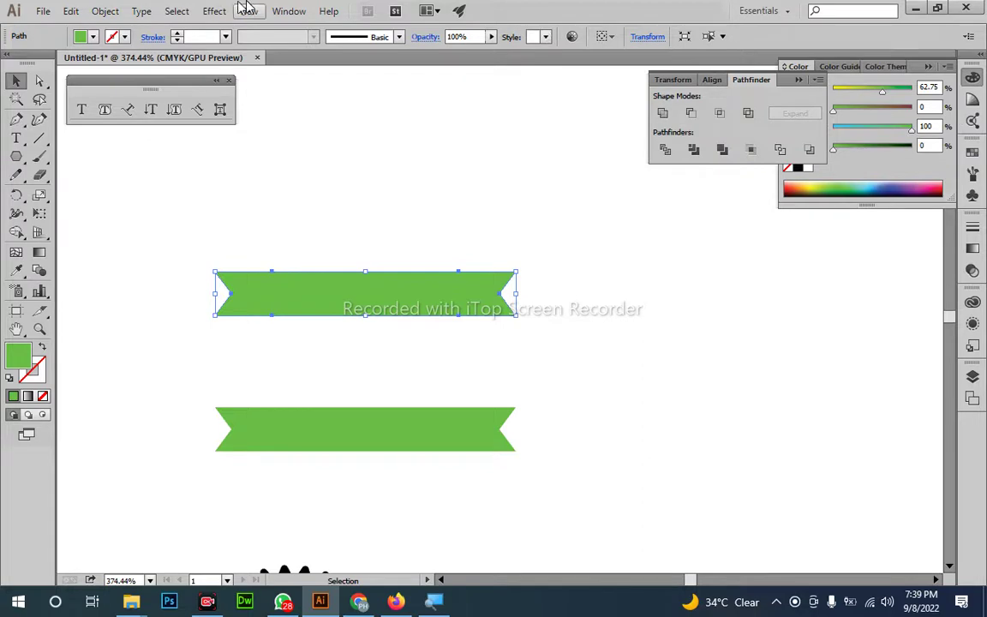
- Bend the upper ribbon upward with a horizontal Arc warp at 50% bend
left_click(204, 12)
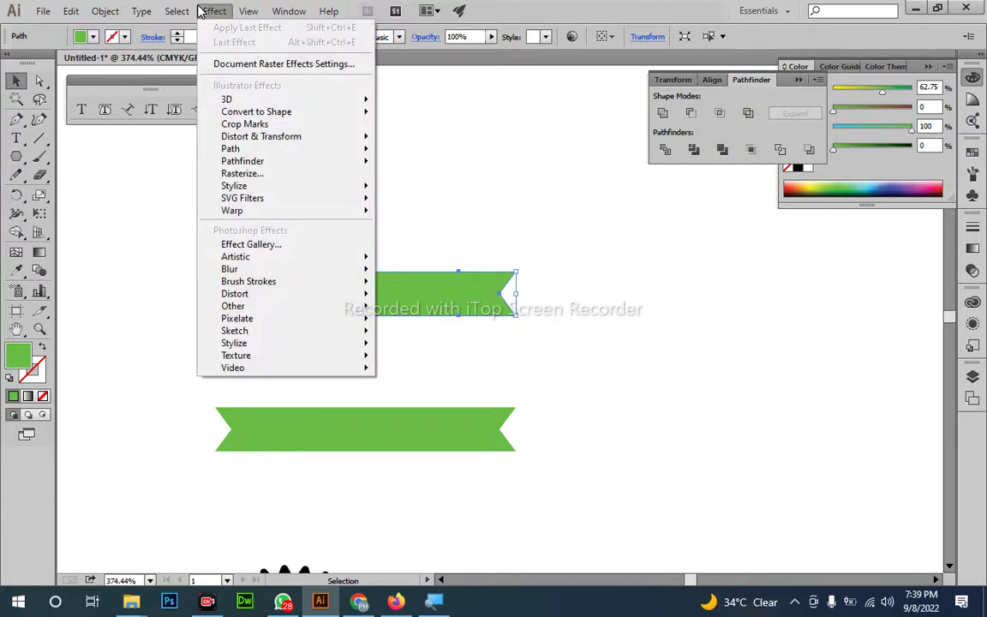
mouse_move(300, 213)
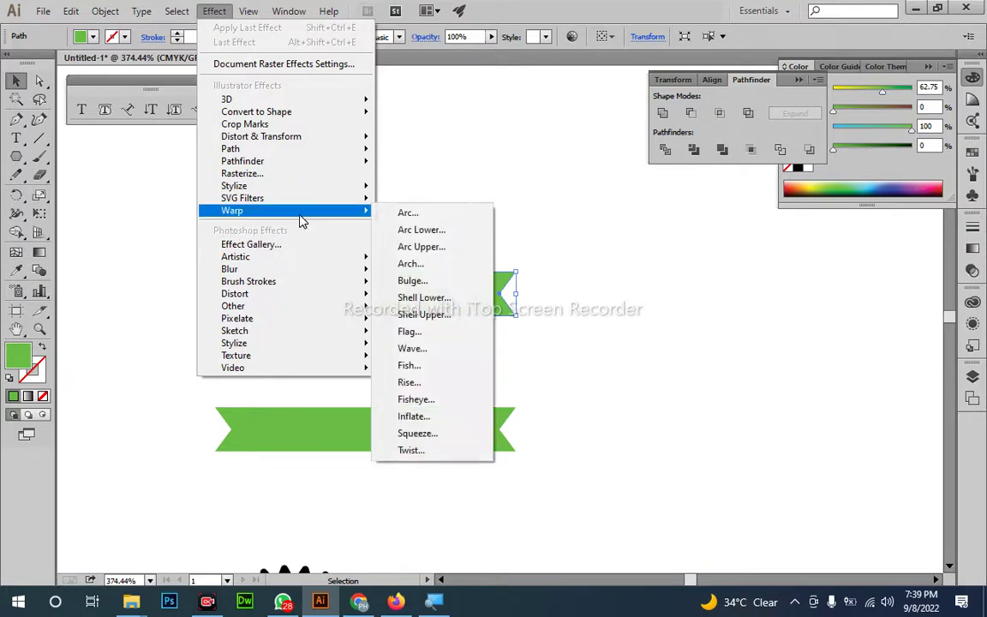
left_click(477, 216)
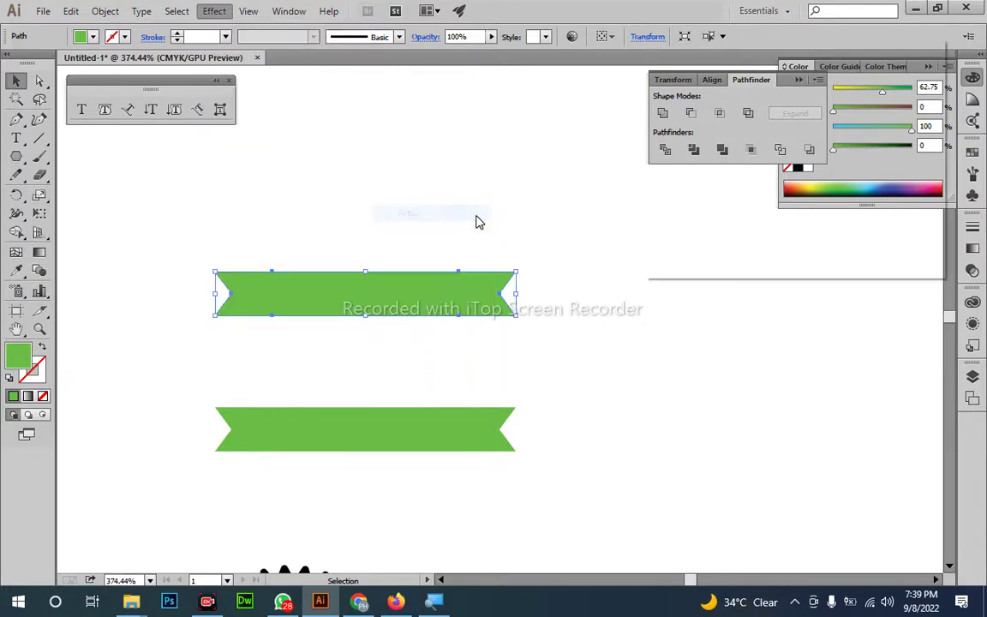
mouse_move(829, 128)
left_mouse_down()
mouse_move(856, 130)
mouse_move(829, 136)
left_mouse_up()
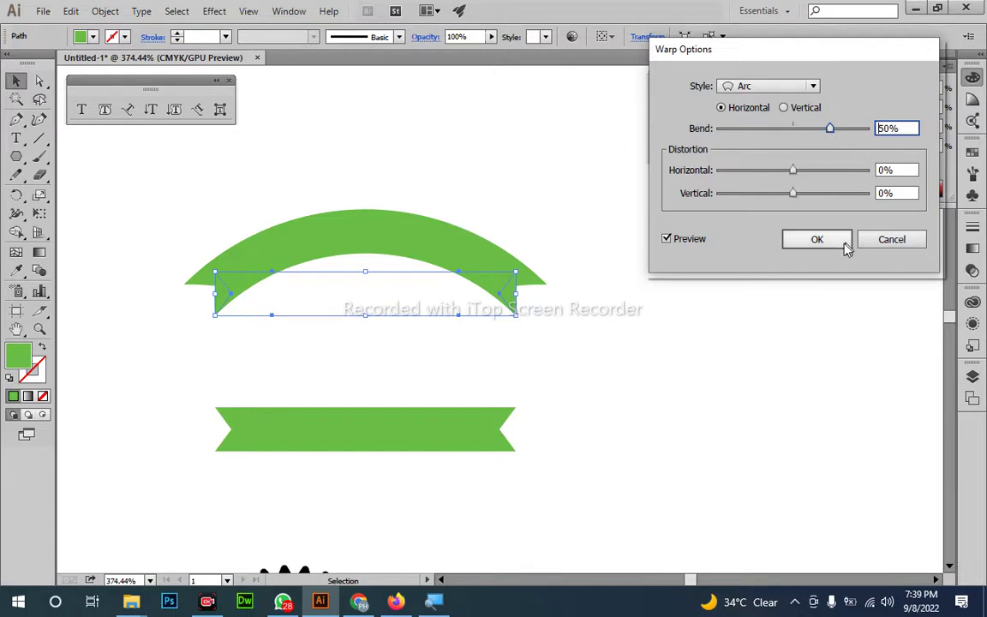
left_click(818, 239)
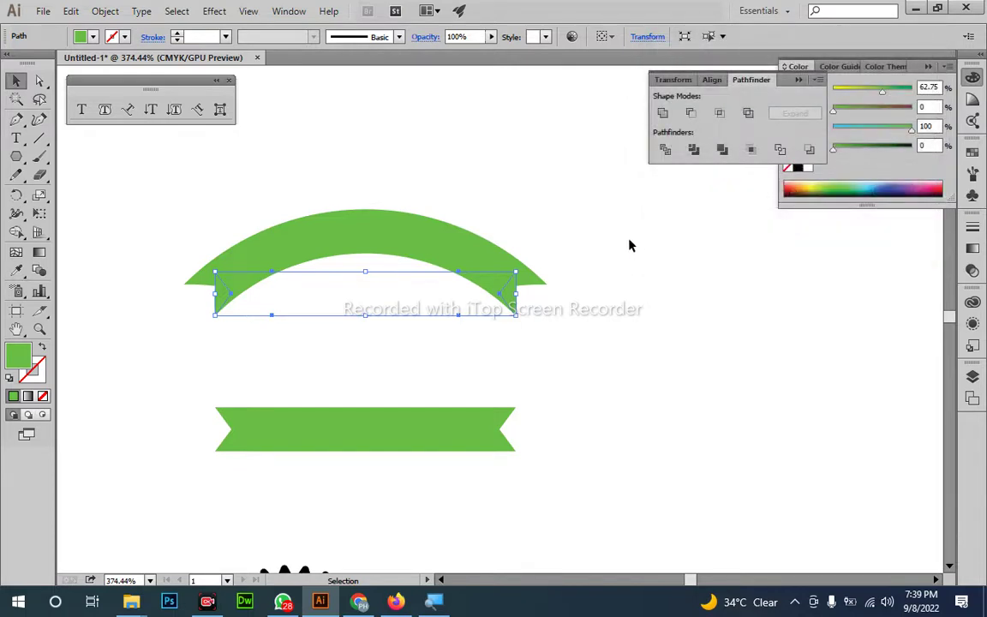
left_click(647, 340)
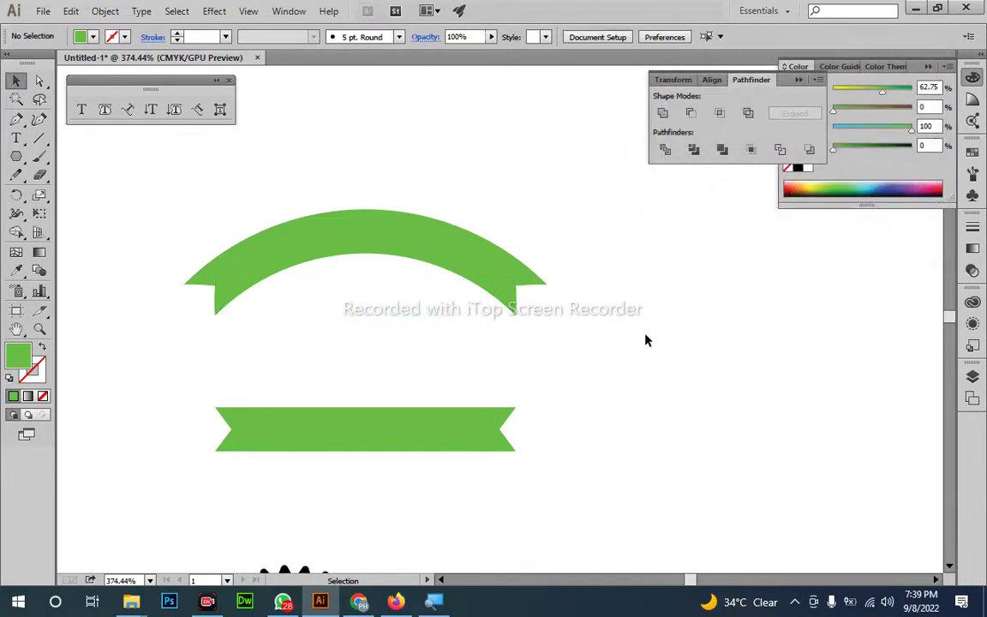
- Draw a green circle above the ribbons, copy it sideways so both overlap, and intersect them into a leaf shape
left_click_drag(257, 190, 543, 281)
right_click(18, 156)
left_click(72, 195)
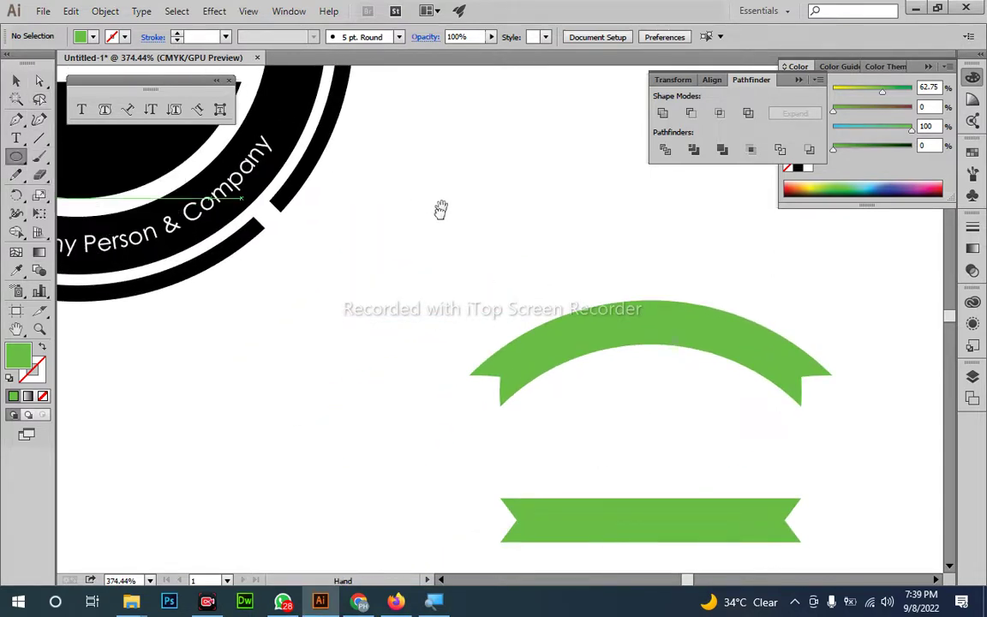
left_click_drag(441, 209, 200, 351)
mouse_move(259, 193)
left_mouse_down()
mouse_move(364, 277)
mouse_move(265, 340)
mouse_move(302, 338)
left_mouse_up()
key("v")
left_click(390, 269)
left_click_drag(296, 413, 205, 293)
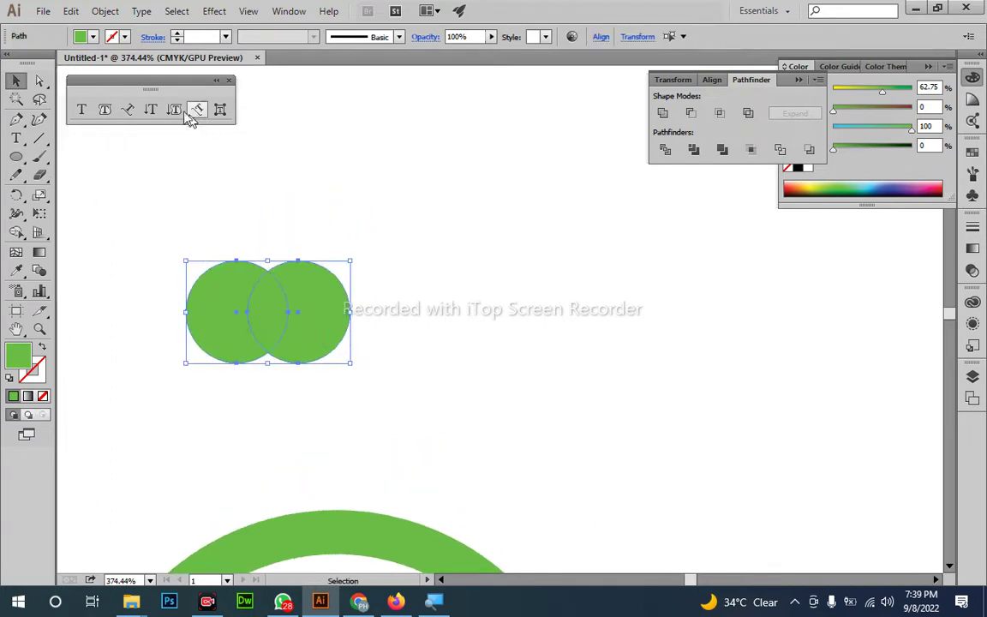
left_click(719, 112)
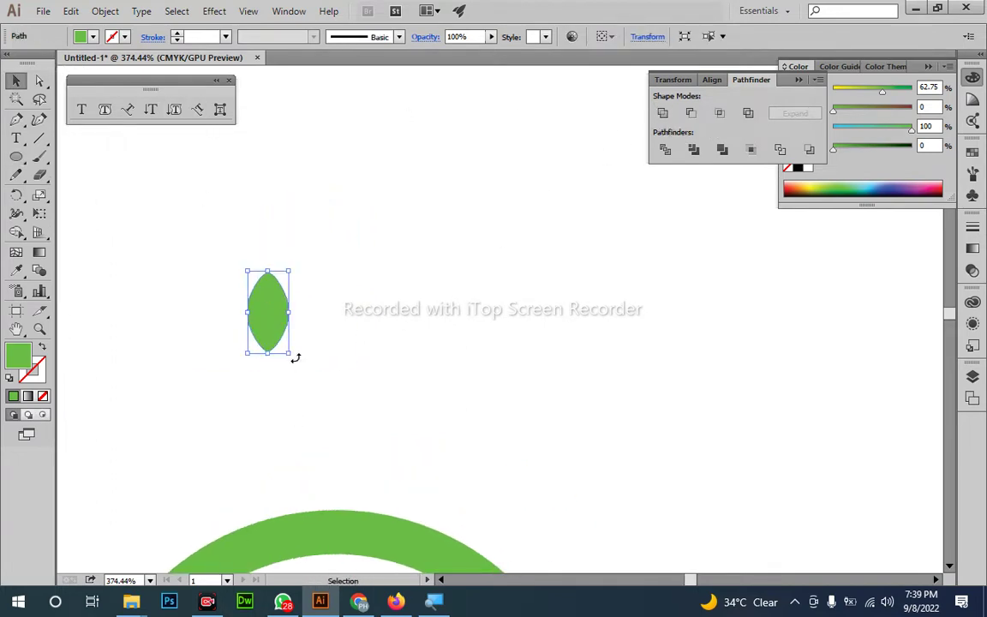
left_click_drag(295, 356, 327, 345)
left_click(330, 357)
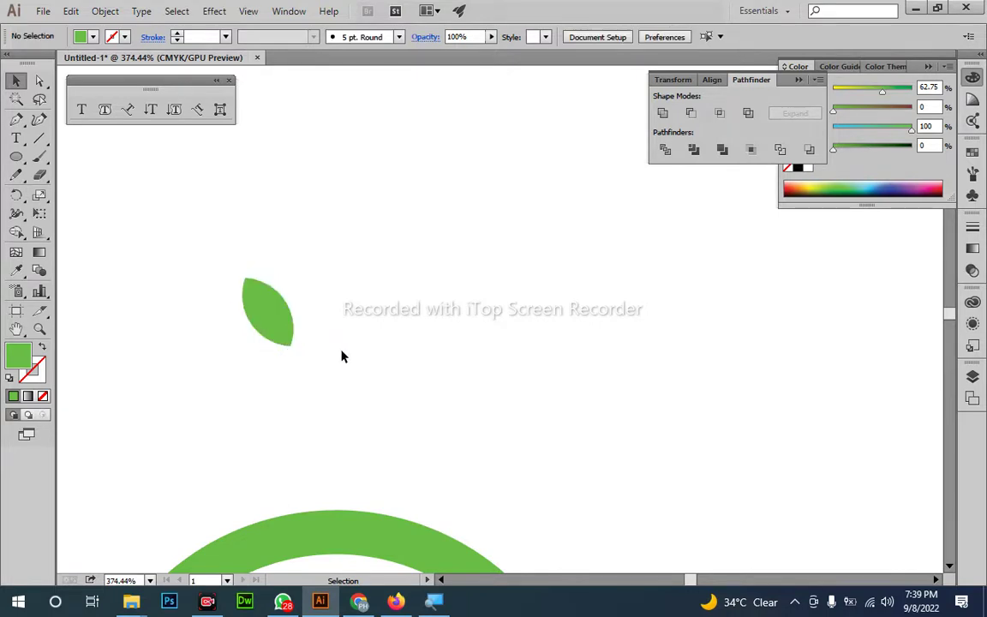
key("ctrl+z")
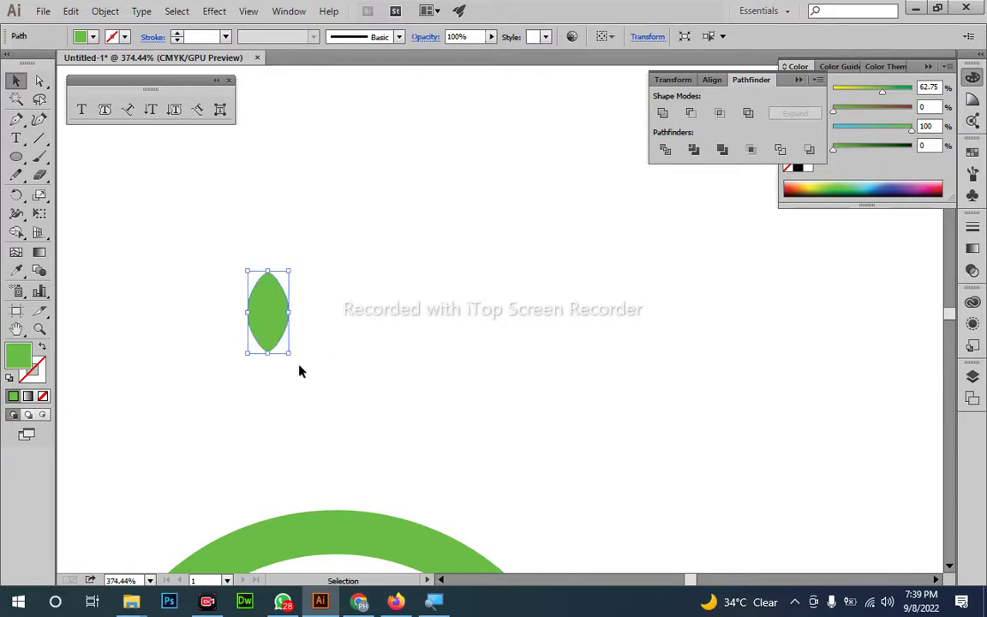
- Rotate the leaf 45° and place a mirrored copy beside it to form a V-shaped leaf pair
left_click_drag(294, 357, 220, 389)
left_click_drag(270, 325, 325, 340)
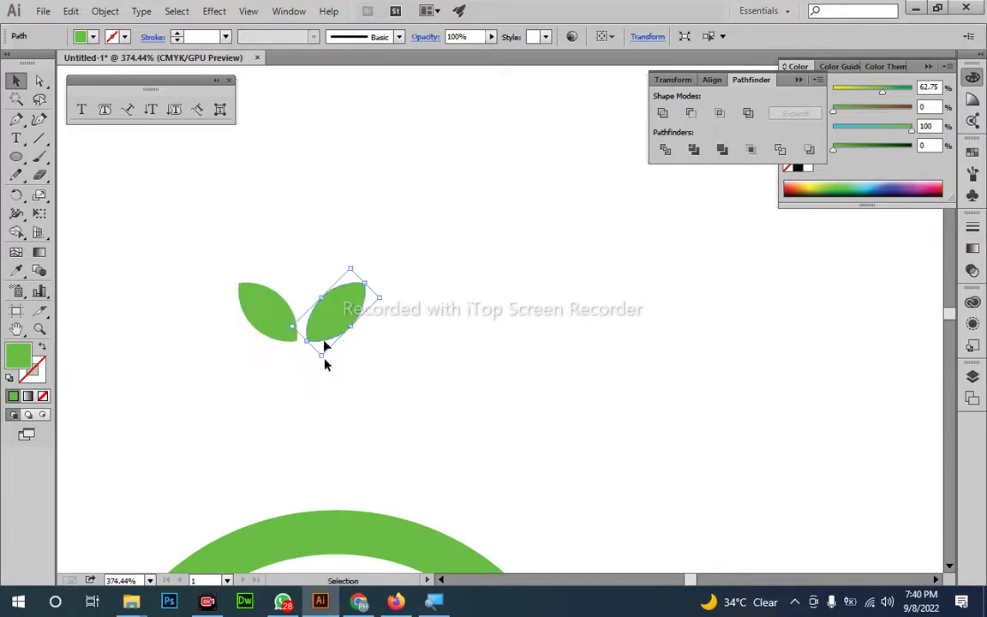
left_click(326, 364)
- Duplicate the leaf pair upward repeatedly into a column of nine evenly spaced pairs and group them all
key("z")
left_click_drag(275, 386, 340, 502)
left_click_drag(340, 386, 294, 521)
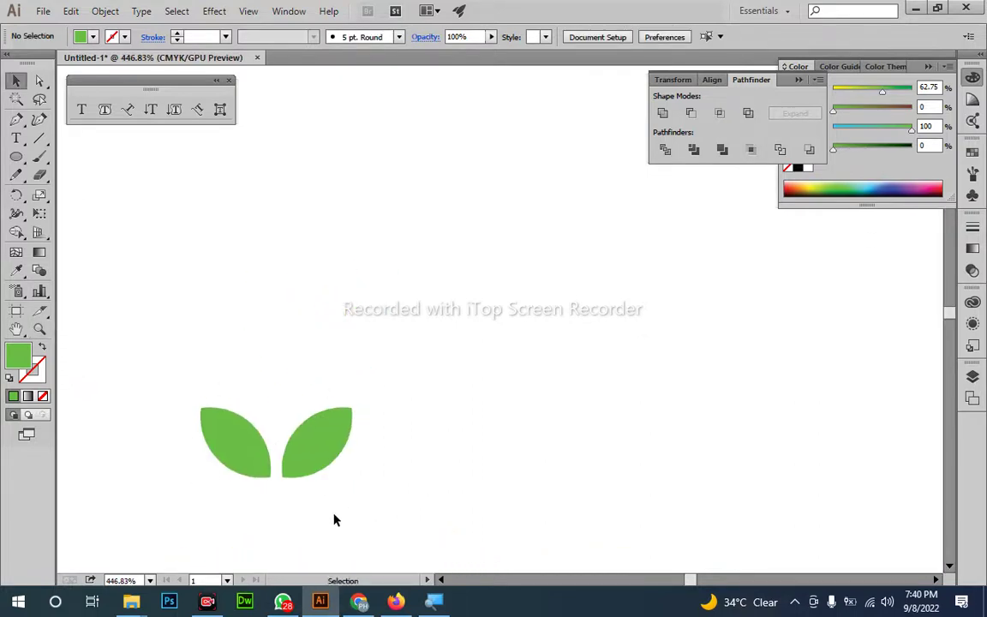
left_click_drag(370, 524, 196, 399)
left_click_drag(328, 447, 127, 315)
key("ctrl+d")
key("ctrl+d")
key("ctrl+d")
key("ctrl+d")
key("ctrl+d")
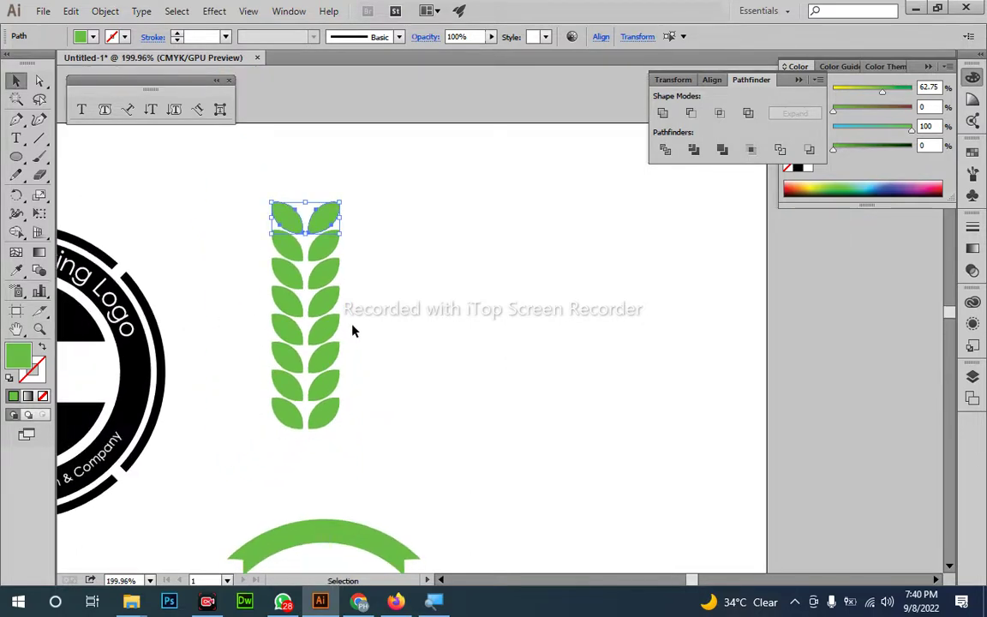
key("ctrl+d")
key("v")
left_click_drag(399, 415, 281, 174)
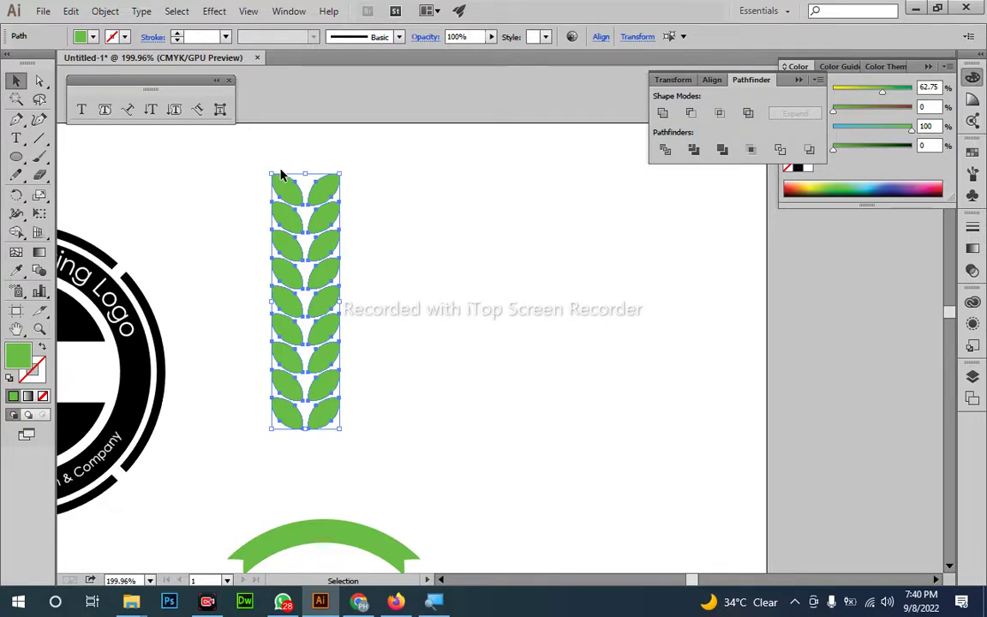
key("ctrl+g")
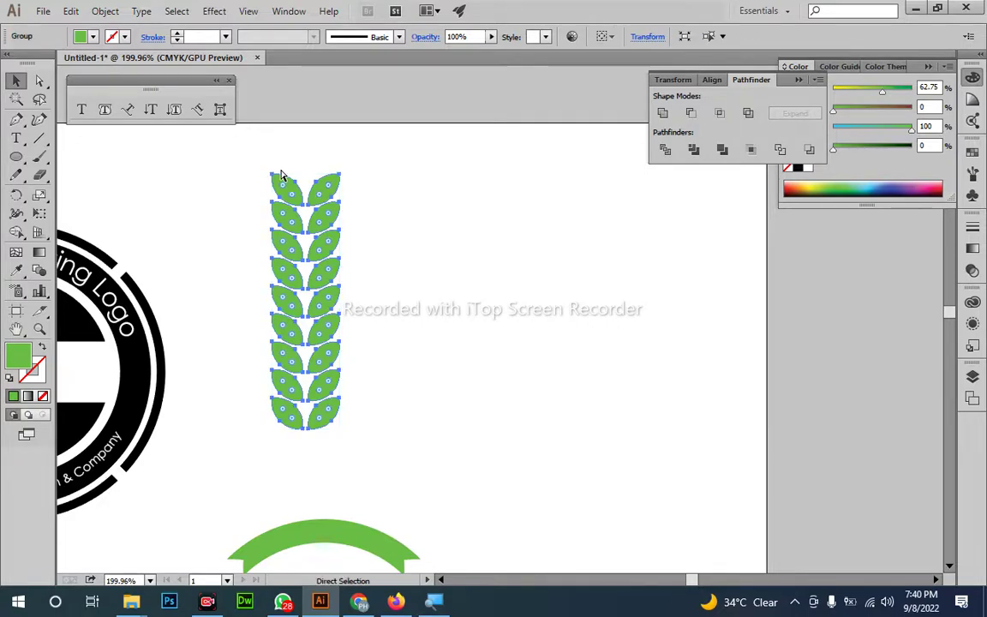
- Curve the grouped leaf column into a laurel half with a vertical Arc warp at 100% bend
left_click(229, 12)
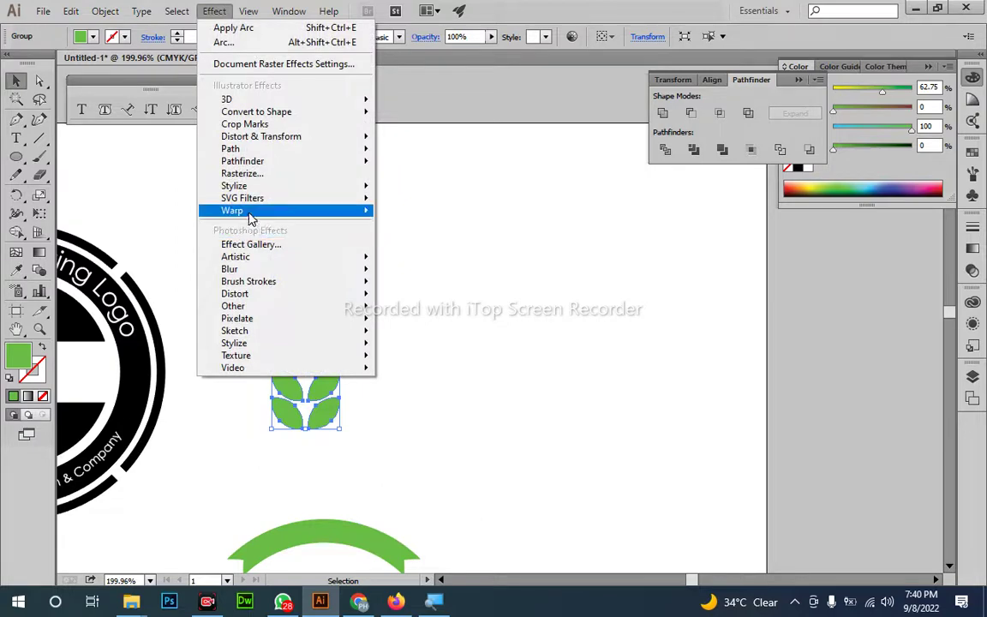
mouse_move(283, 211)
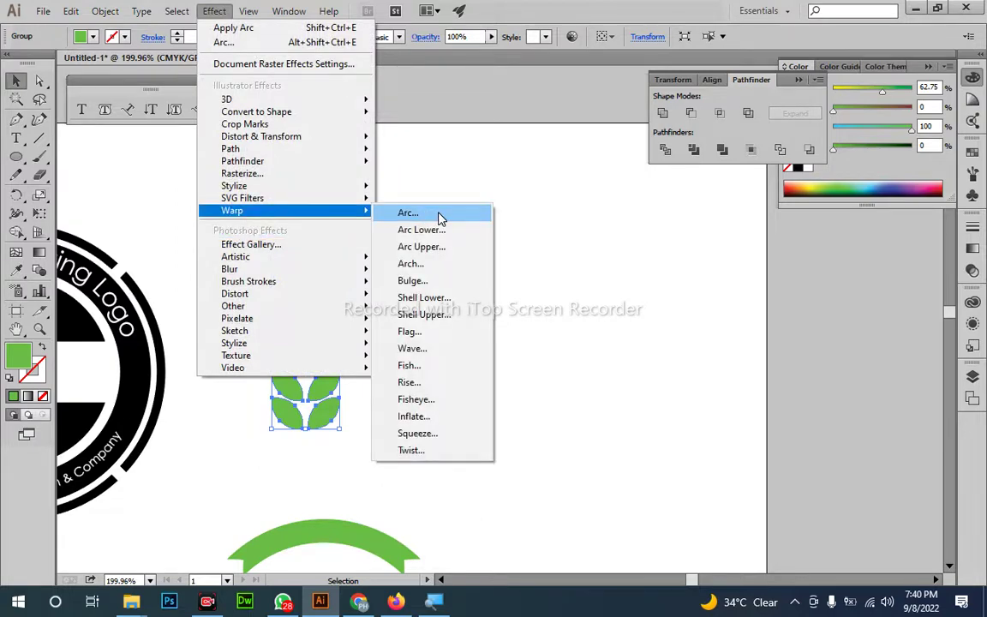
left_click(438, 218)
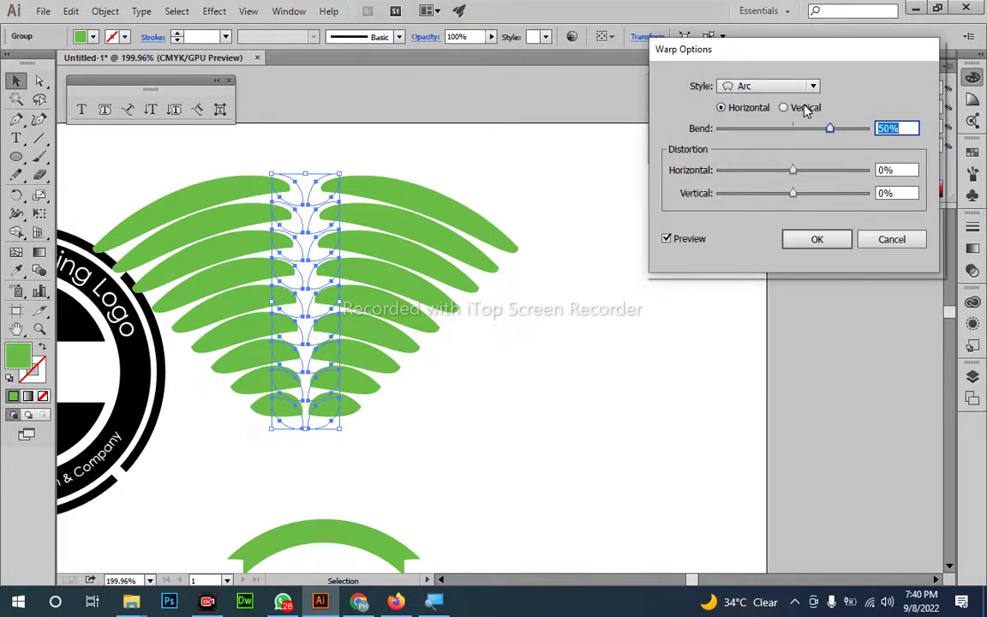
left_click(805, 108)
left_click_drag(829, 130, 870, 135)
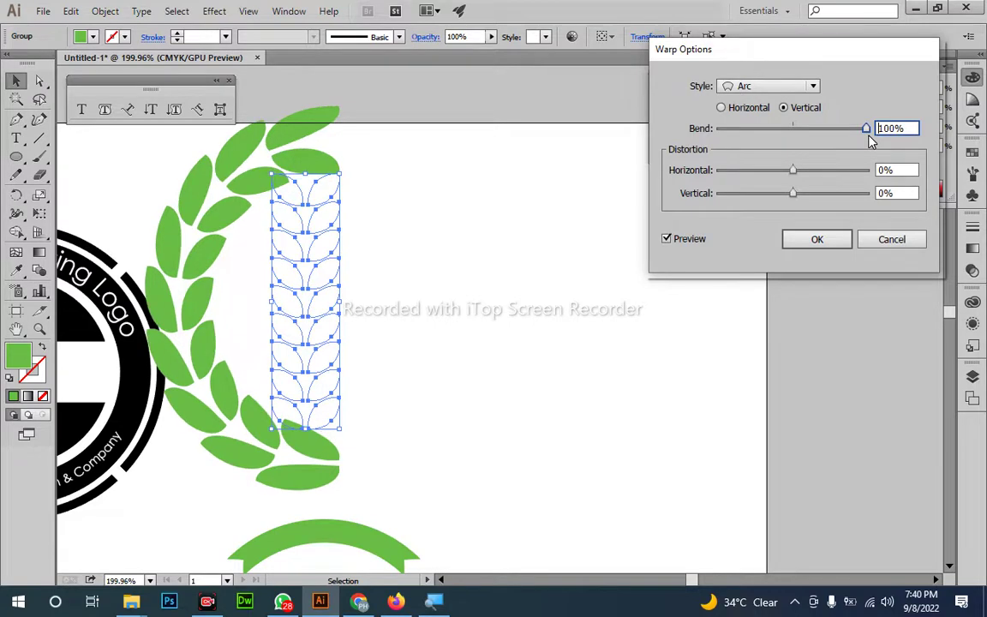
left_click(840, 247)
left_click(458, 293)
- Move the laurel half away from the round logo and scale it down proportionally
scroll(227, 292, "down", 2)
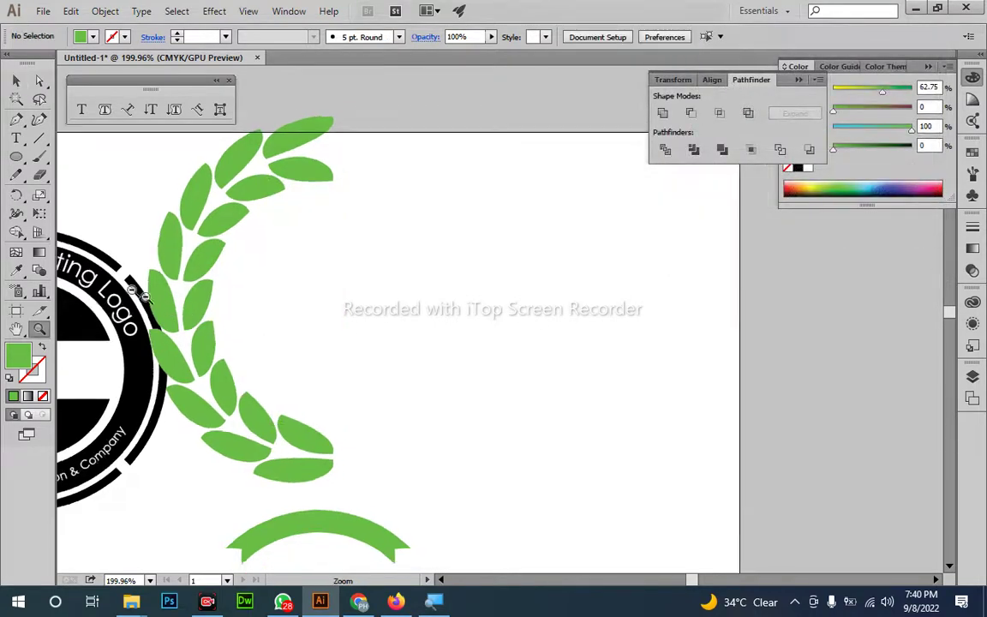
left_click_drag(217, 281, 316, 280)
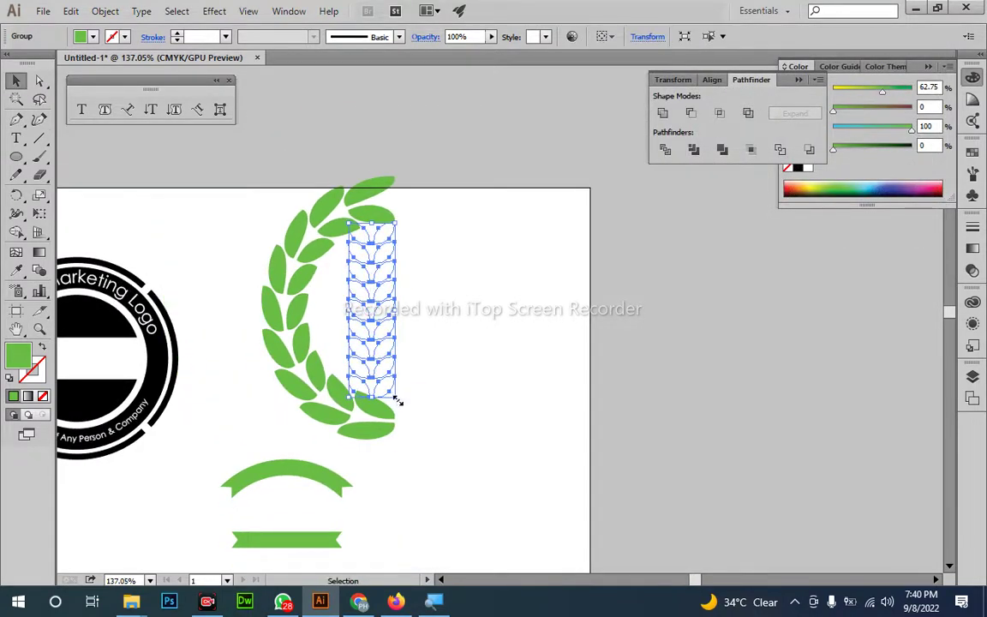
left_click_drag(398, 404, 387, 379)
left_click_drag(447, 391, 448, 394)
key("ctrl+space")
left_click_drag(405, 400, 438, 424)
left_click_drag(331, 357, 354, 378)
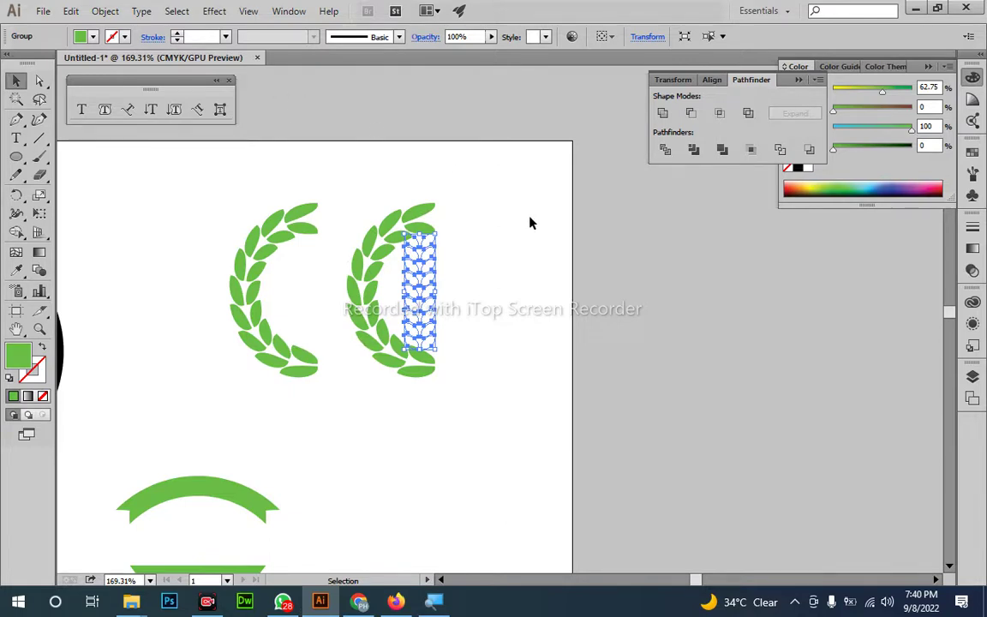
left_click(465, 281)
left_click(425, 268)
key("Delete")
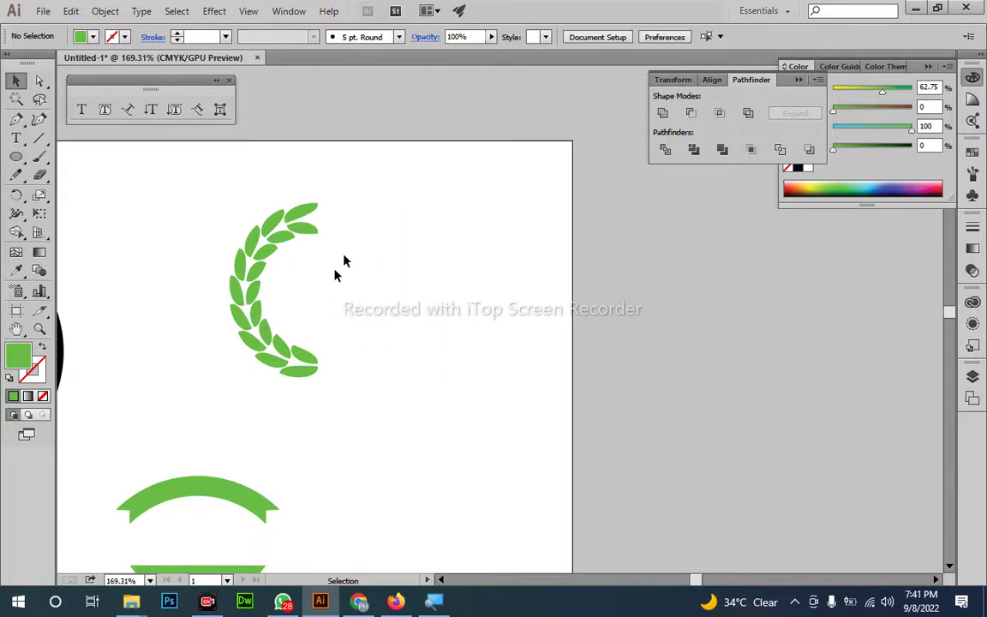
- Switch to Chrome and look through the vintage logo image results for references, enlarging the Freepik logo set
key("ctrl+space")
left_click_drag(259, 290, 370, 364)
key("alt+Tab")
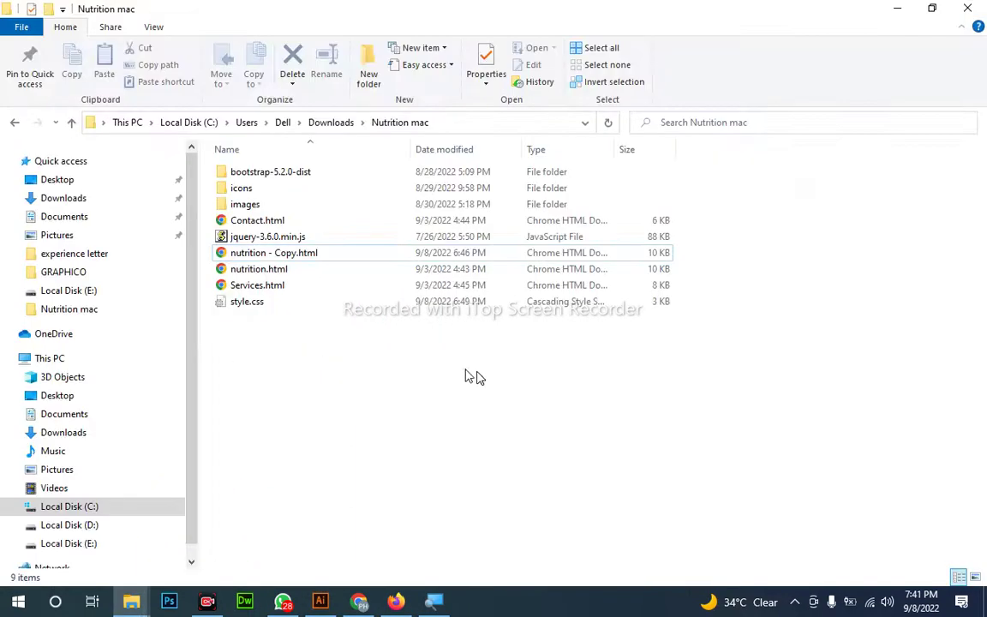
key("alt+Tab")
left_click(359, 602)
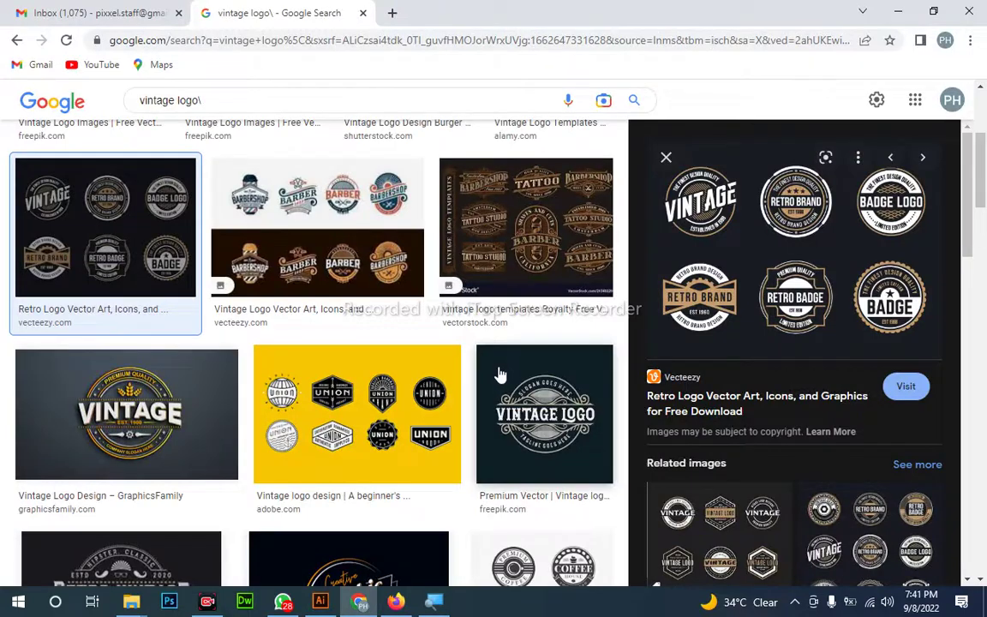
scroll(488, 368, "down", 3)
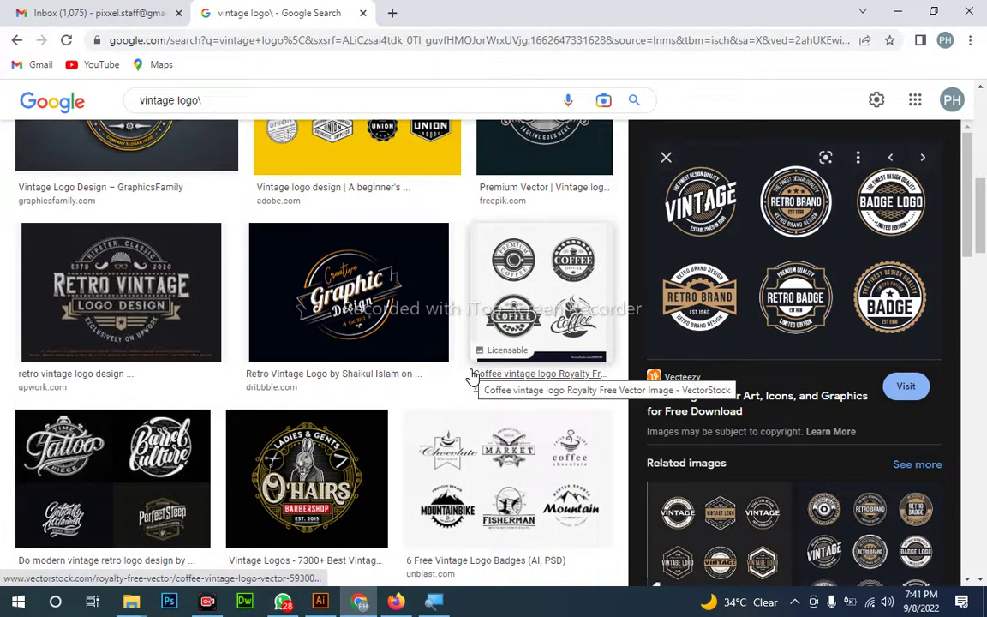
scroll(454, 370, "up", 5)
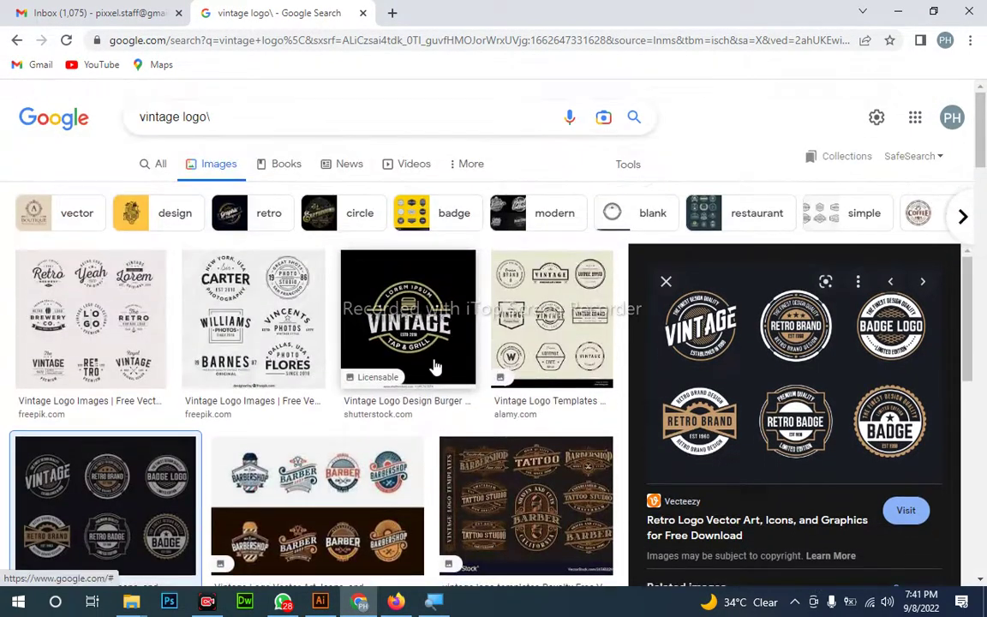
left_click(93, 319)
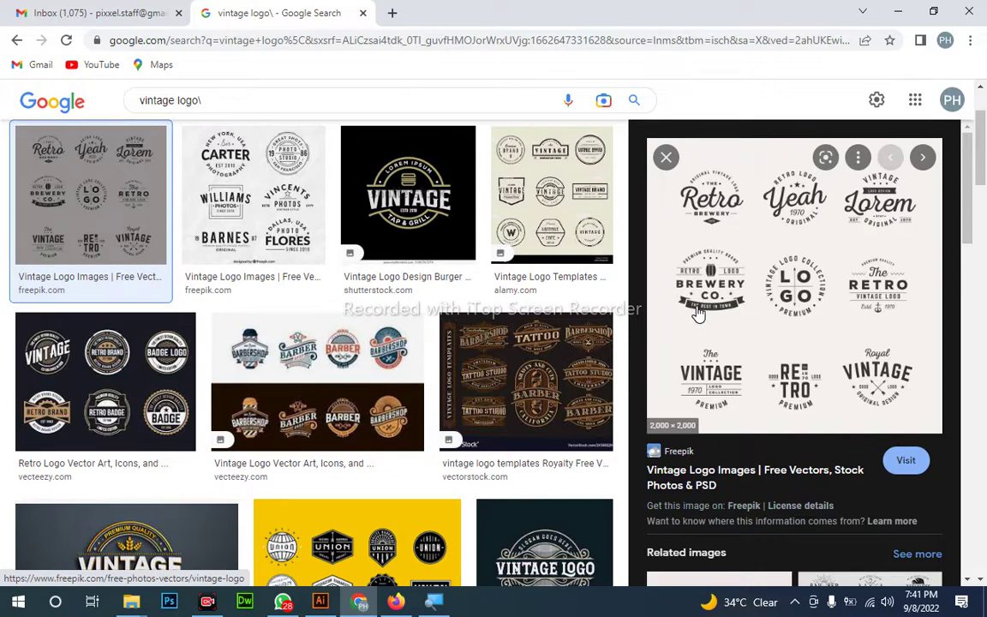
scroll(529, 291, "down", 3)
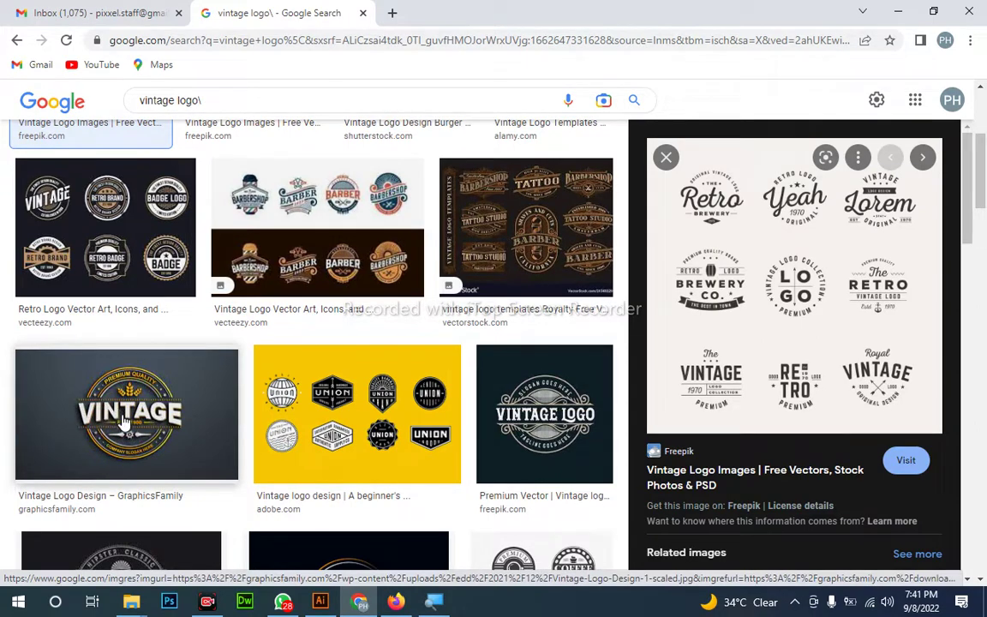
- Switch back to Illustrator and add the text "Vintage" beside the upper end of the laurel half
key("alt+Tab")
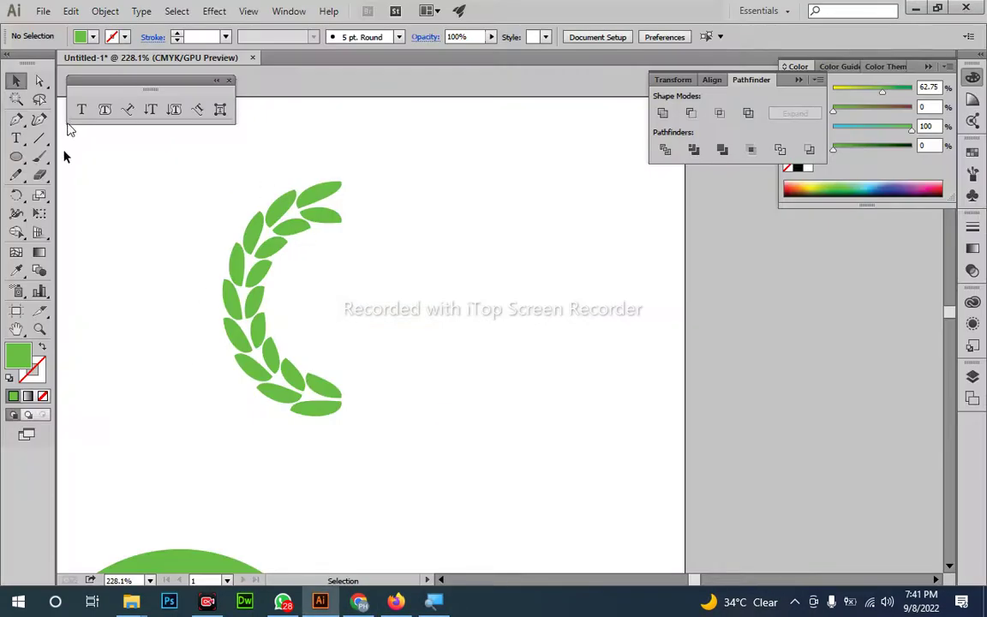
left_click(15, 138)
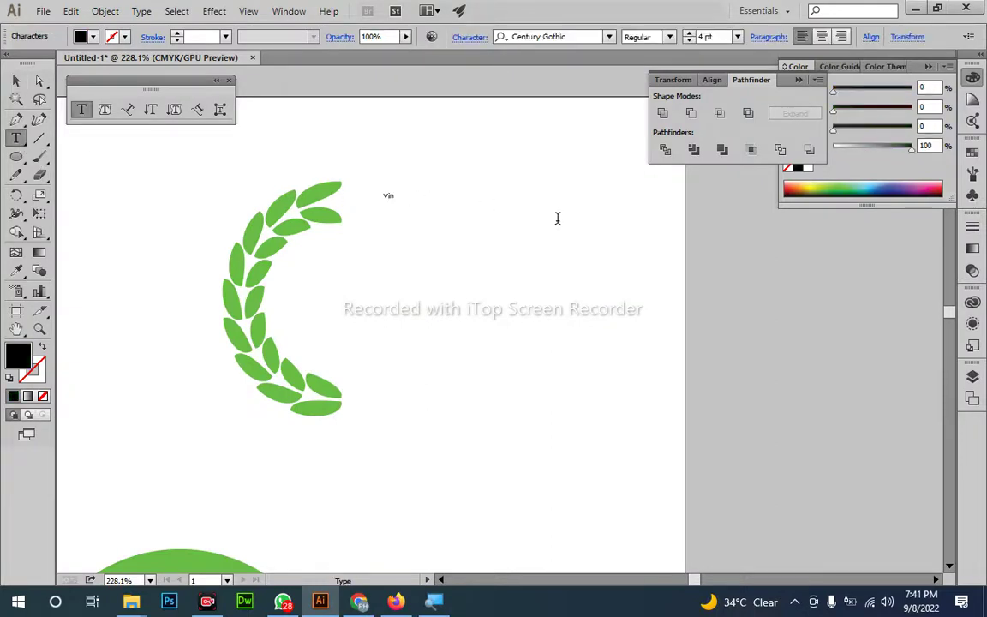
key("Escape")
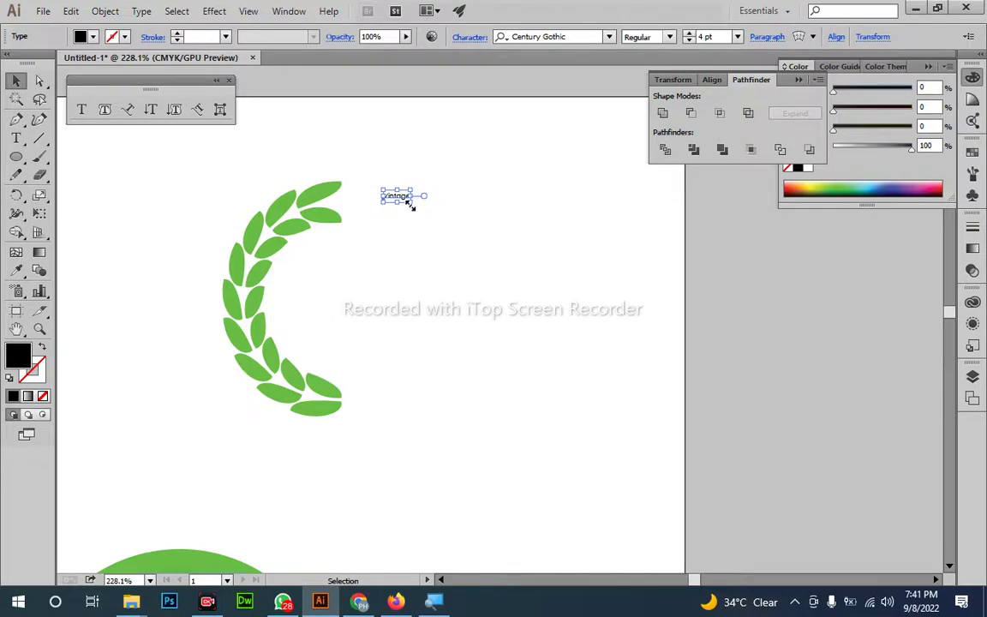
- Enlarge the "Vintage" text to about 25.71 pt, reposition the view around it and set its font to LEMON MILK Medium
left_click_drag(411, 206, 548, 322)
left_click_drag(377, 315, 341, 262)
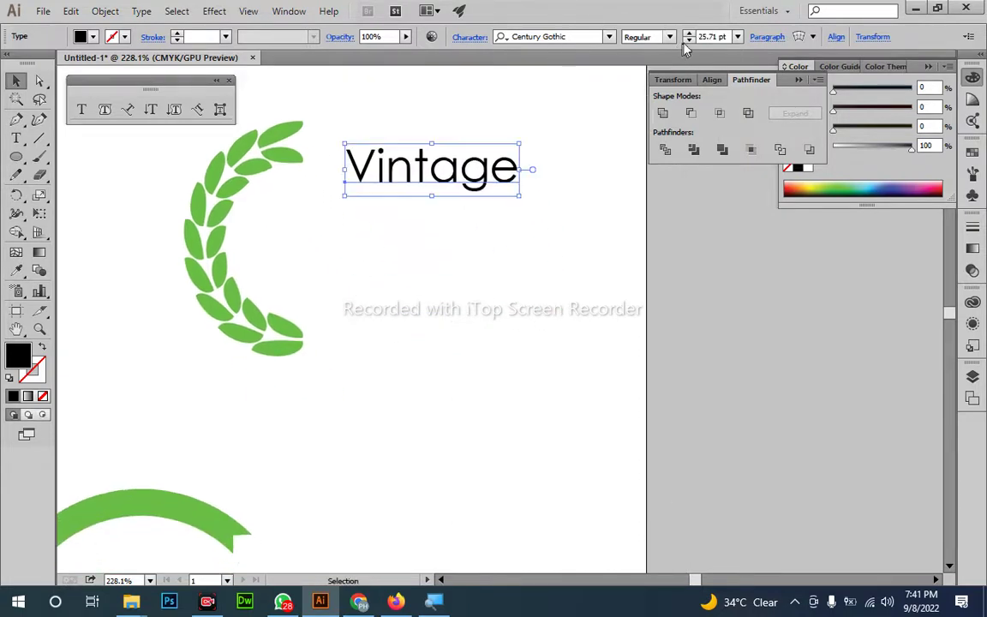
left_click(589, 41)
type("lem")
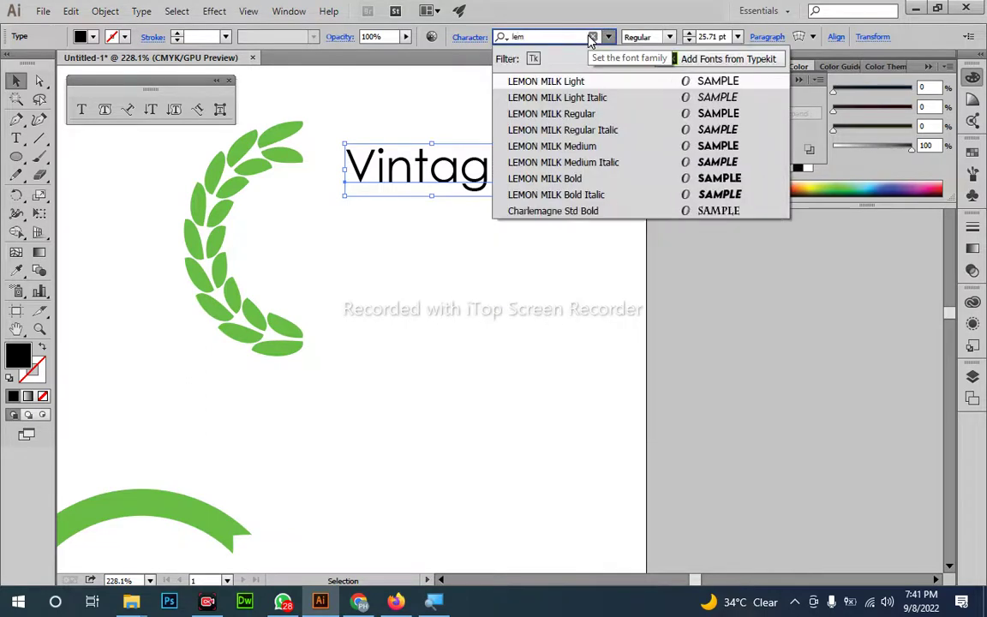
key("Down")
key("Down")
key("Down")
key("Down")
key("Return")
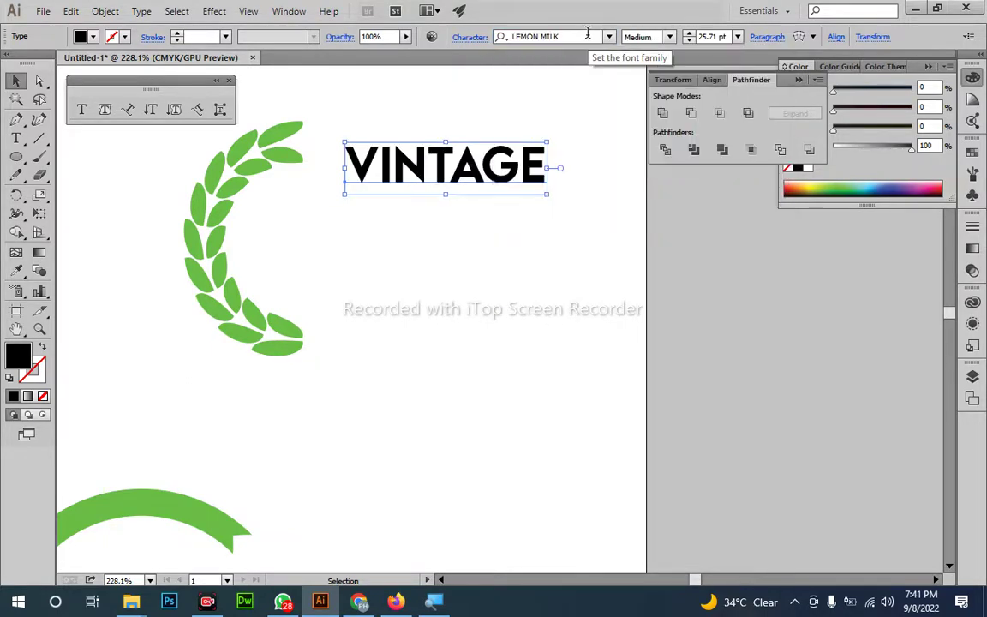
- Draw a wide, flat black rectangle below the VINTAGE text, slightly wider than the word
left_click(15, 157)
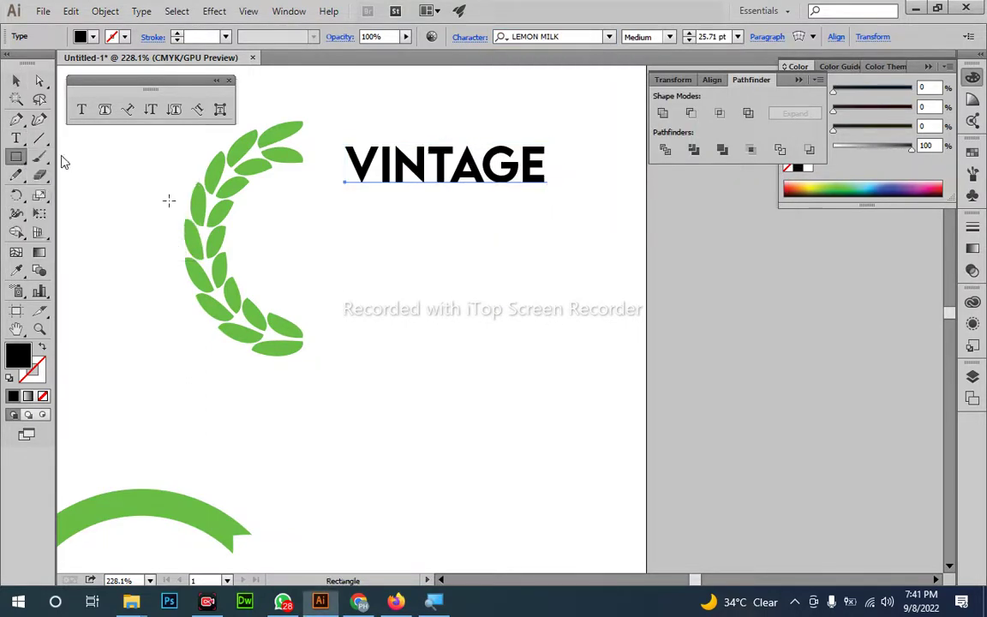
left_click_drag(359, 292, 602, 334)
key("v")
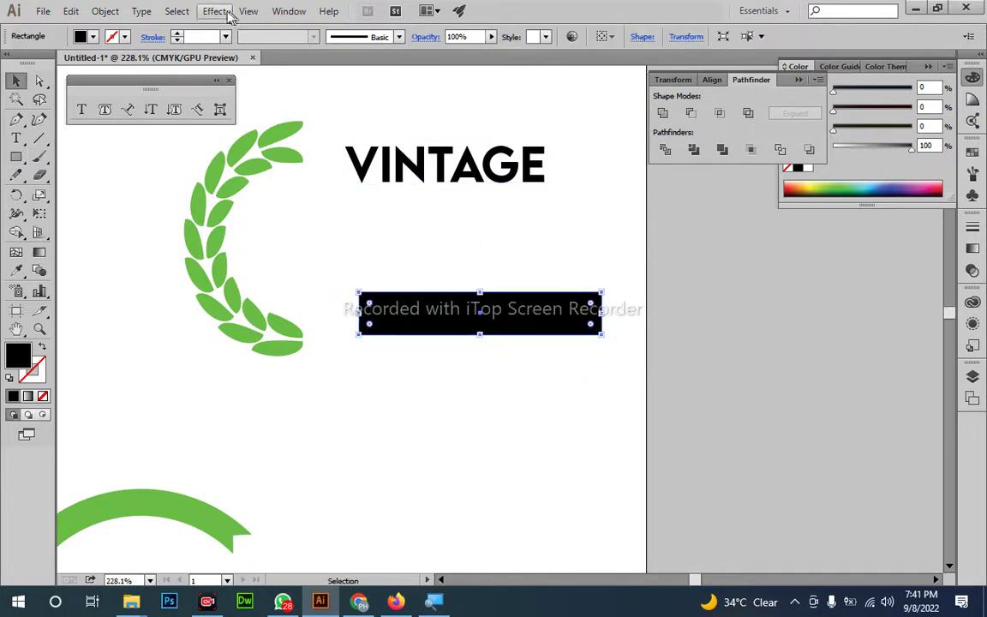
- Try the Arc, Arc Lower and Arc Upper warps on the rectangle, then apply a horizontal Shell Lower warp with 47% bend
left_click(214, 11)
mouse_move(285, 212)
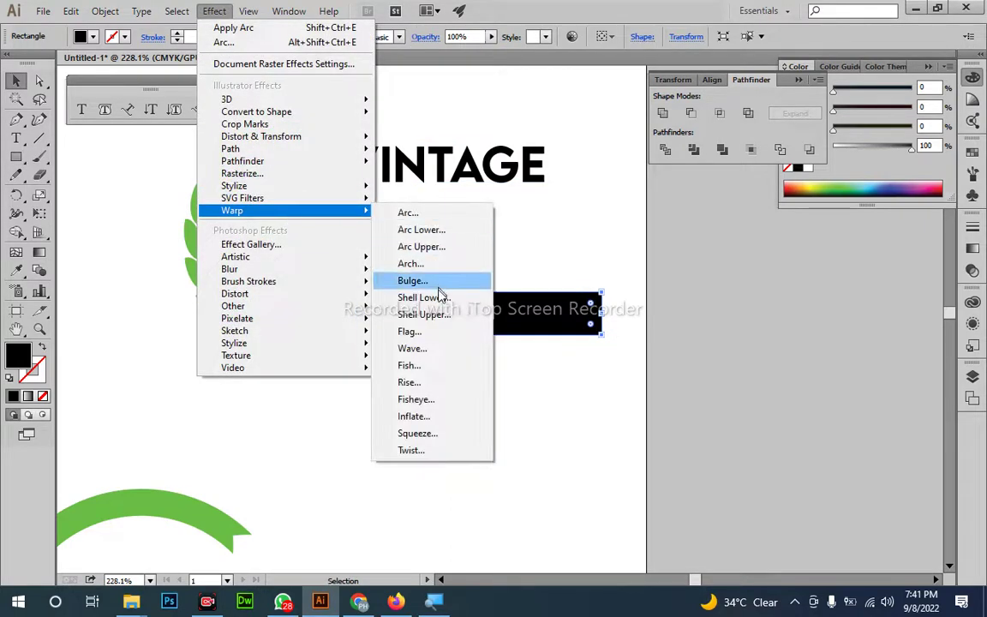
left_click(407, 212)
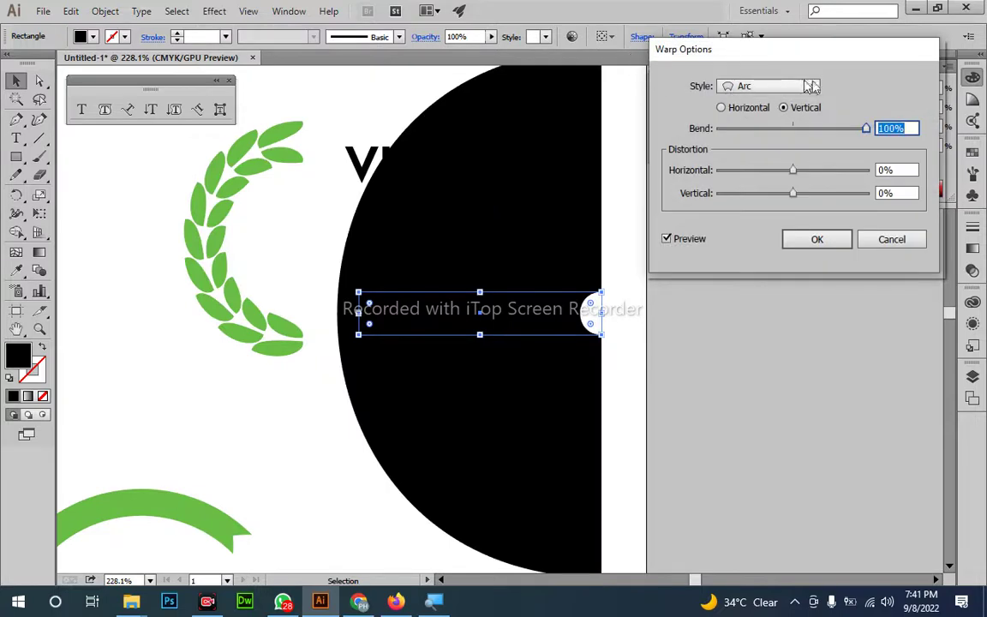
left_click(743, 109)
left_click(762, 86)
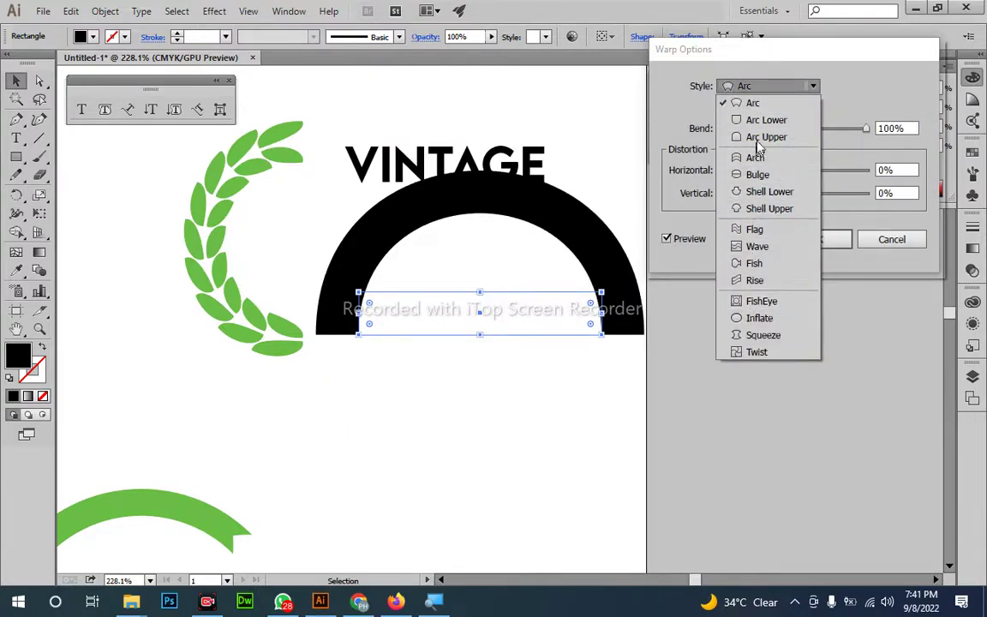
left_click(766, 120)
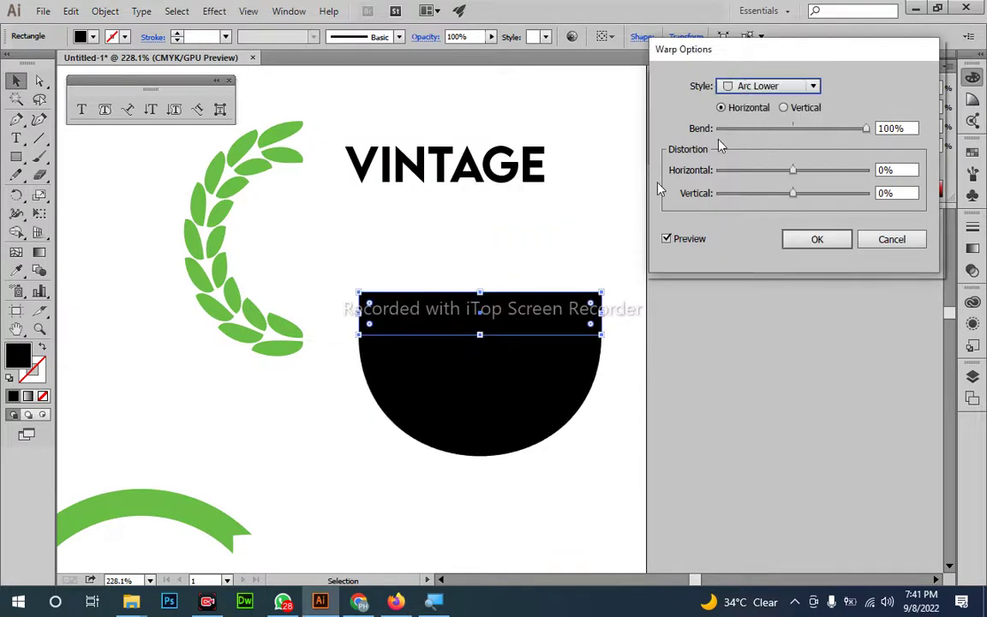
left_click(785, 79)
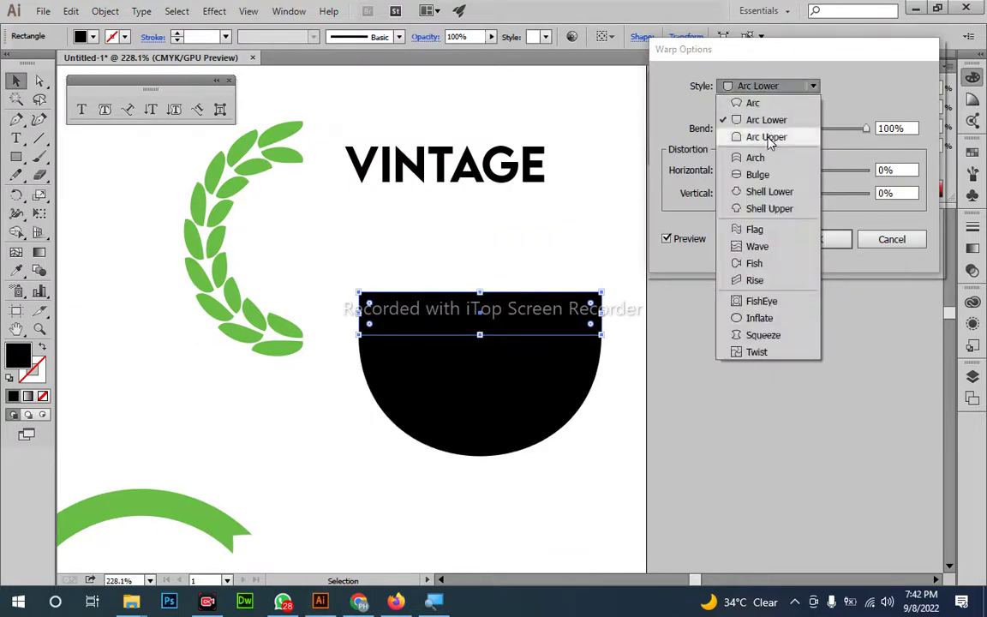
left_click(765, 137)
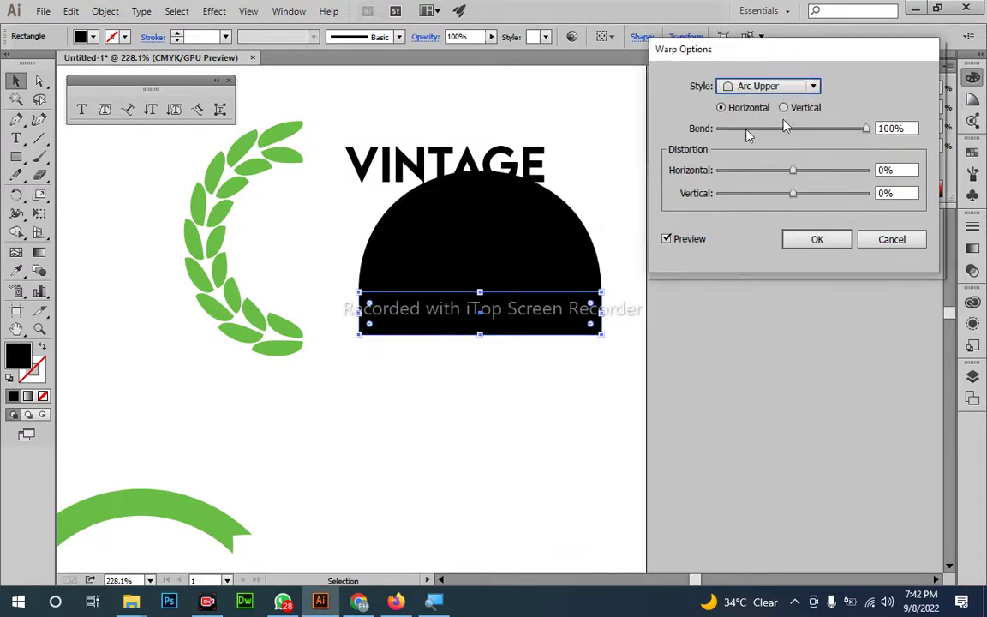
left_click(794, 89)
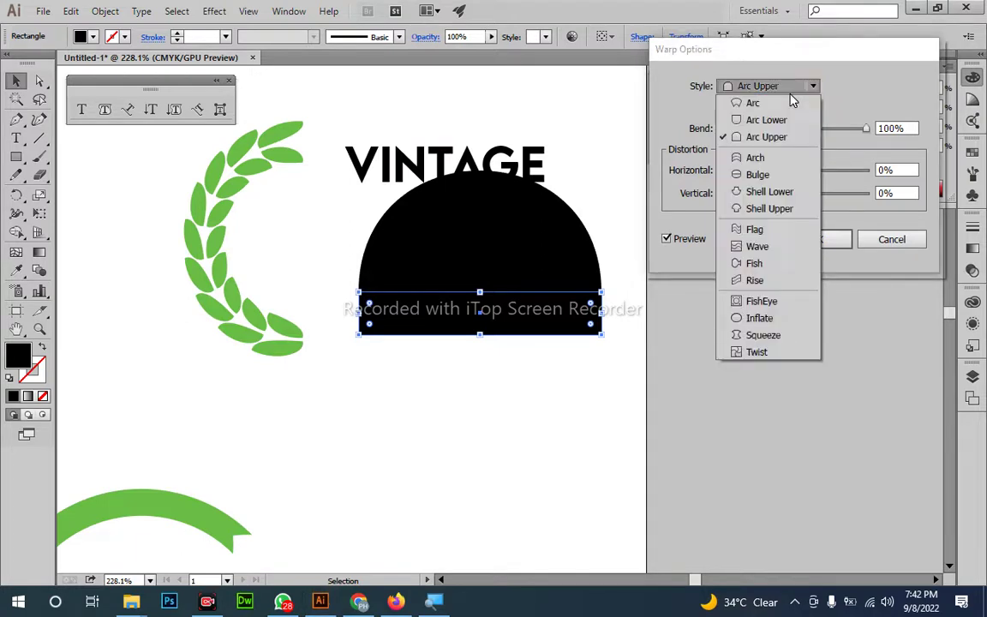
left_click(769, 191)
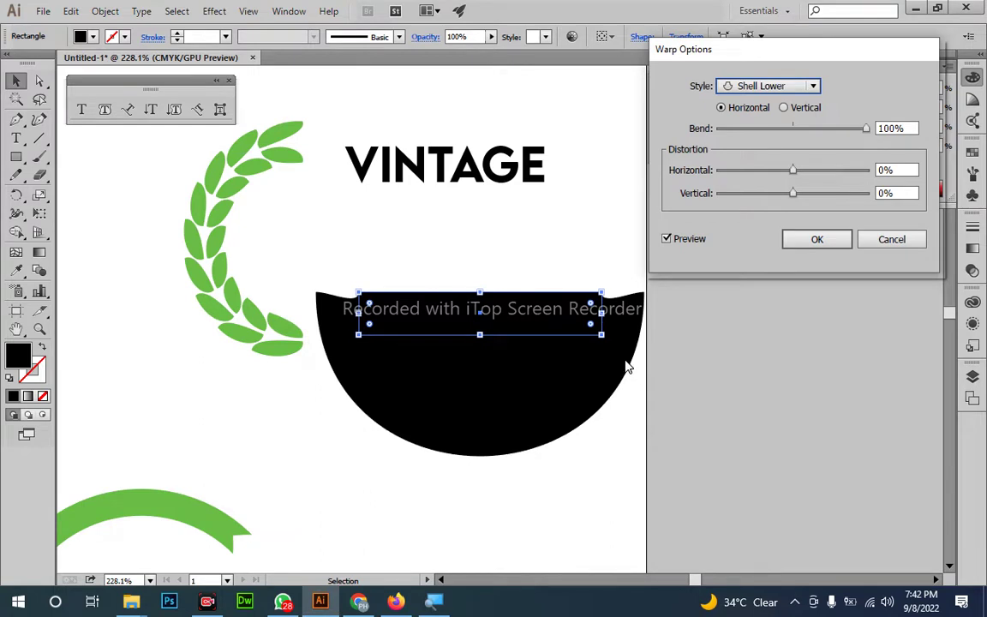
left_click_drag(865, 128, 827, 128)
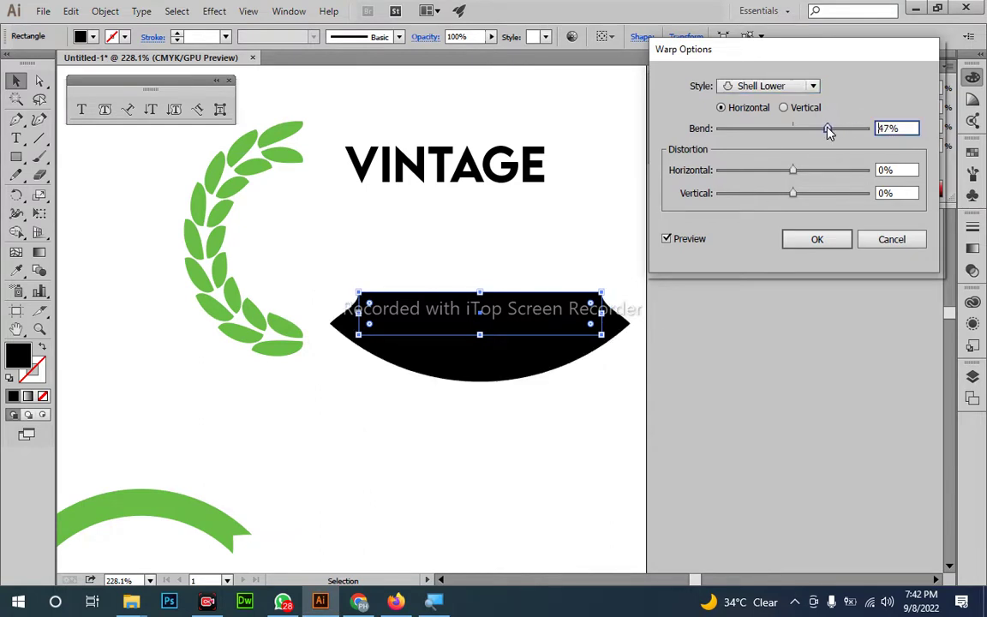
left_click(819, 240)
- Convert the VINTAGE text to outlines and apply a horizontal Arc Lower warp with -15% bend
right_click(448, 169)
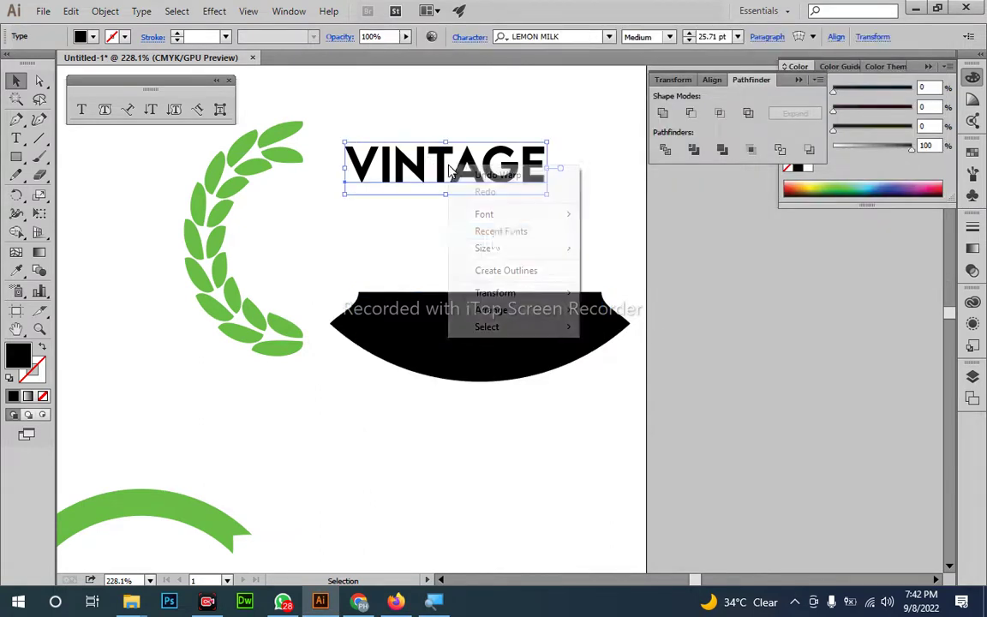
left_click(495, 271)
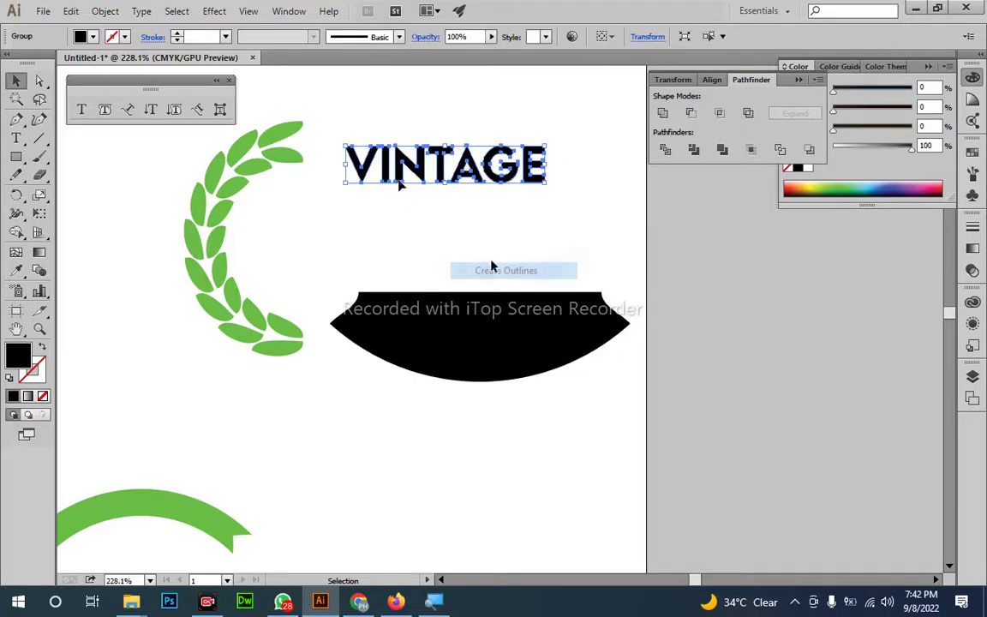
left_click(207, 10)
mouse_move(300, 211)
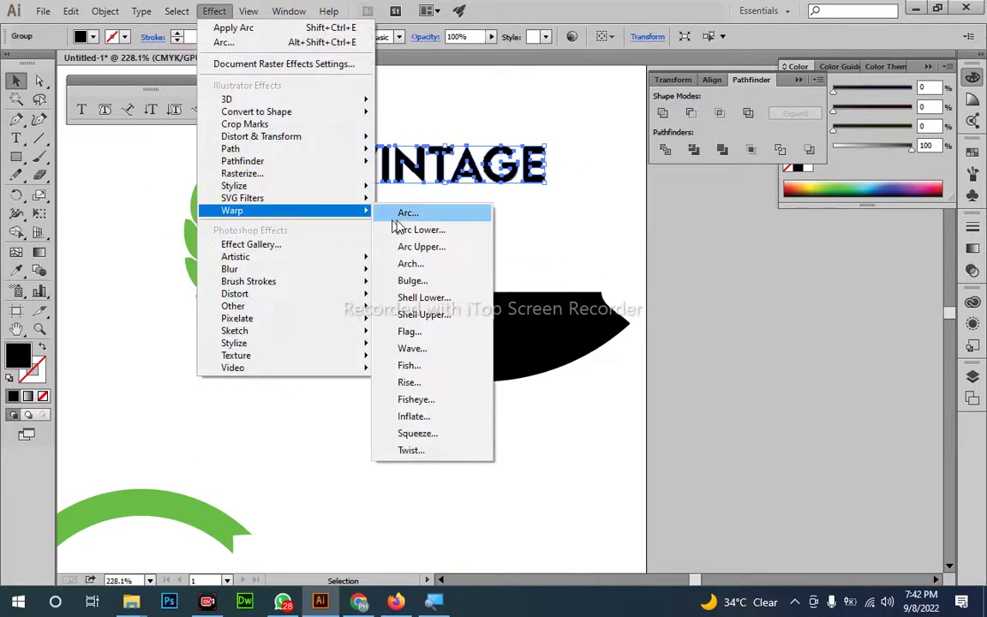
left_click(412, 215)
left_click(785, 89)
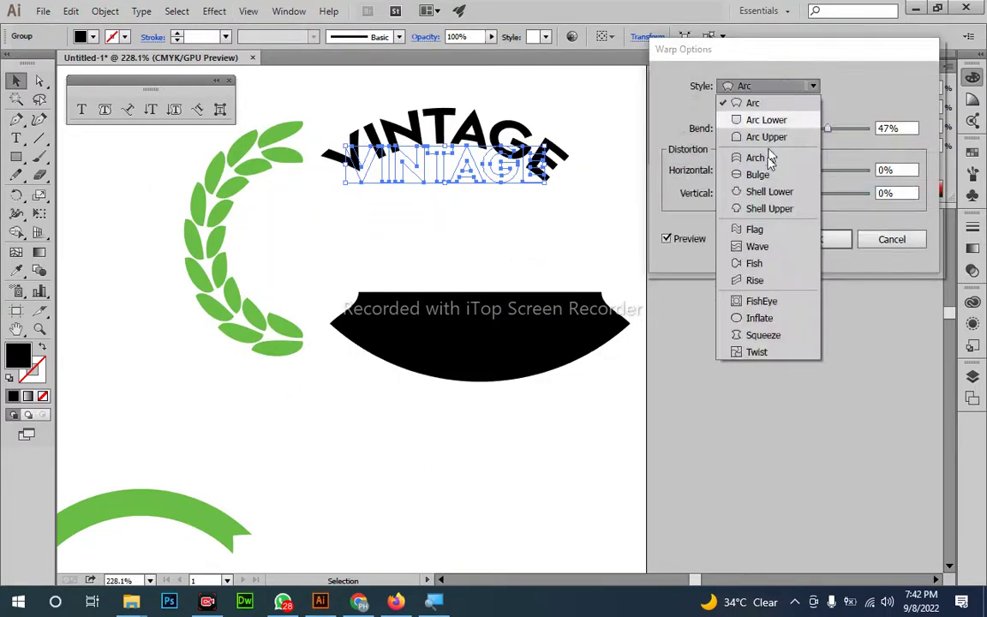
left_click(758, 158)
left_click(771, 87)
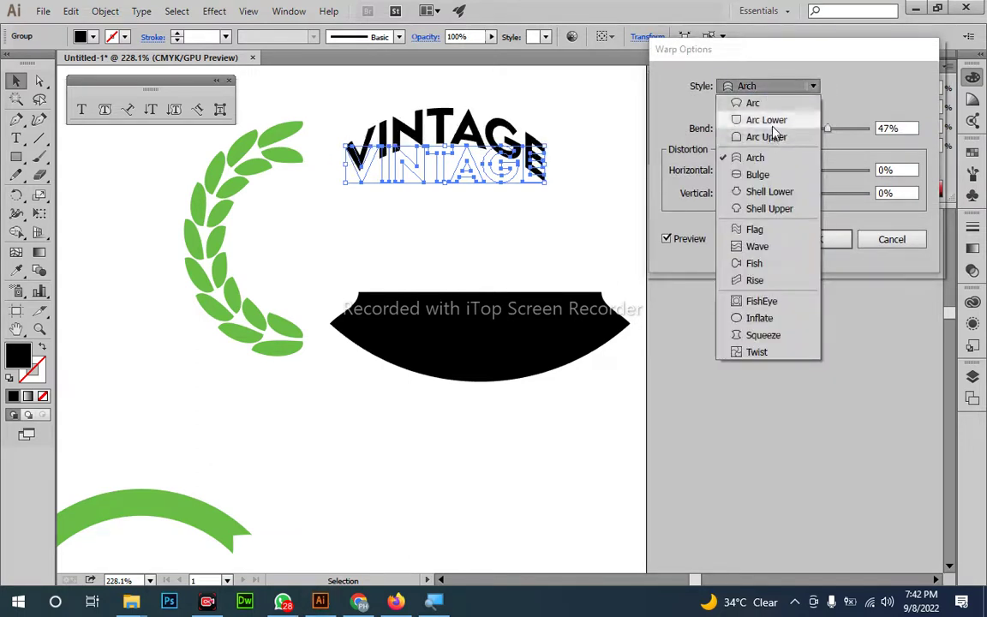
left_click(766, 119)
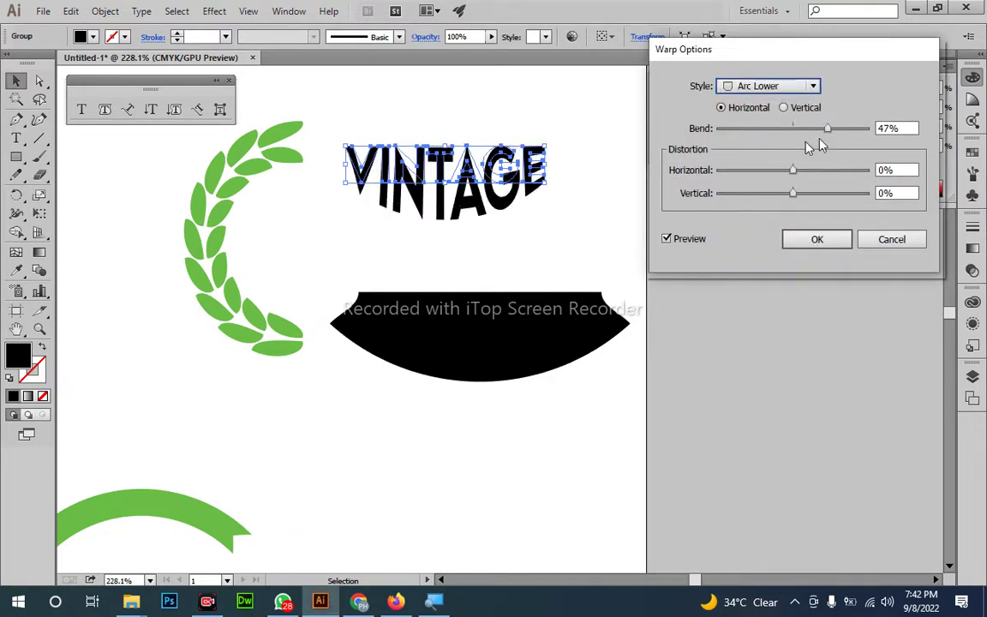
left_click_drag(826, 128, 783, 130)
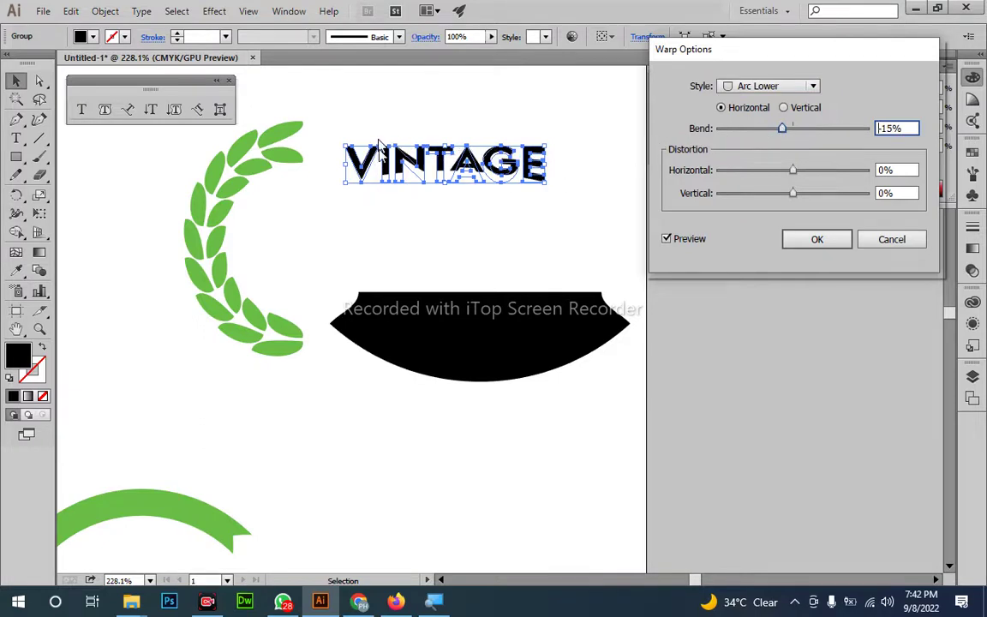
left_click(816, 239)
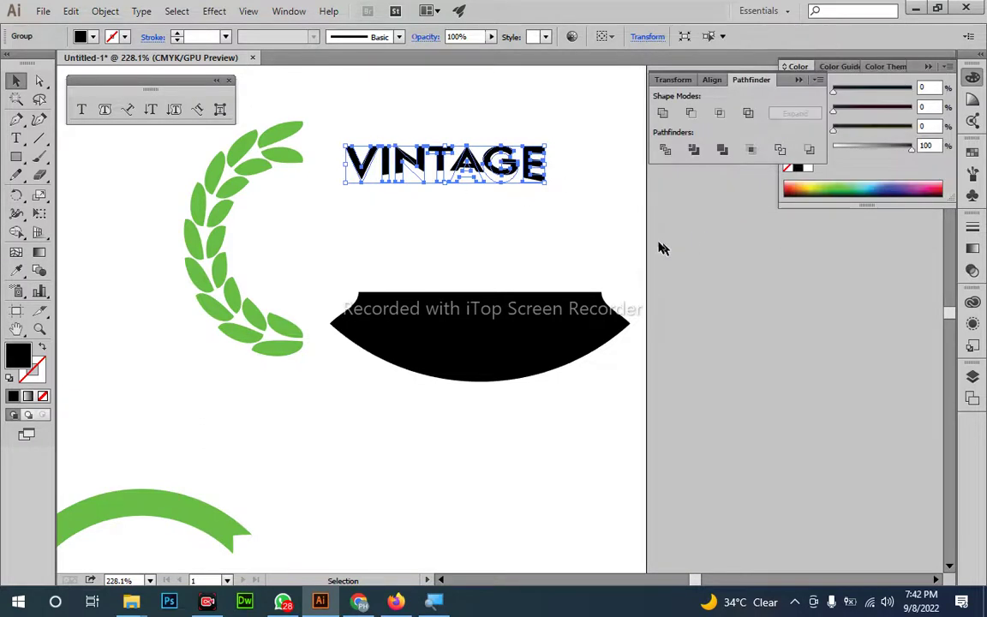
- Examine the warped VINTAGE lettering up close and the full set of logo elements on the artboard
left_click(432, 220)
key("z")
left_click_drag(467, 311, 609, 459)
left_click_drag(605, 403, 461, 399)
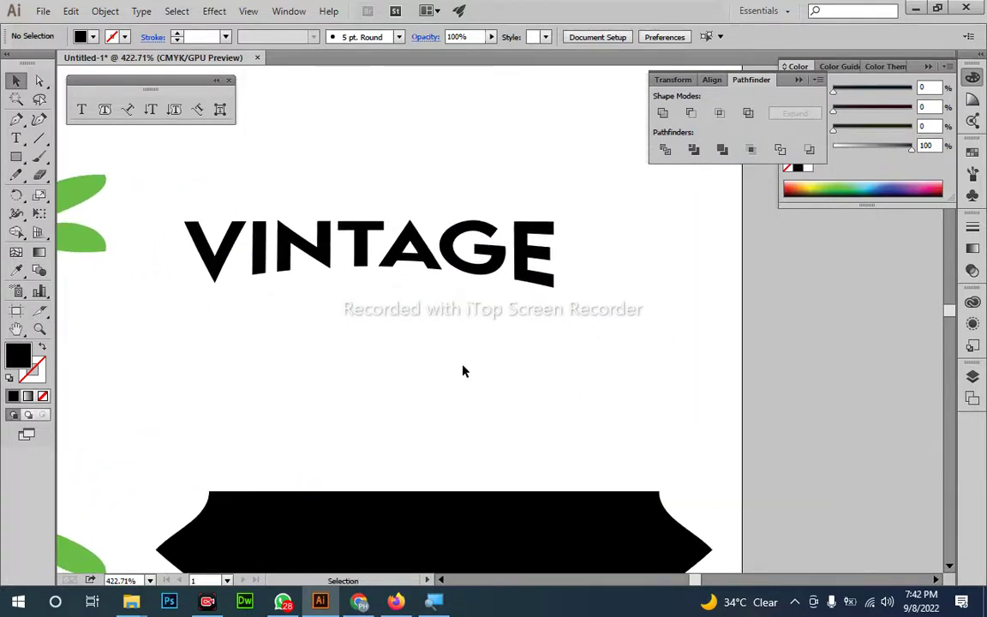
left_click_drag(397, 374, 249, 317)
left_click_drag(402, 332, 441, 170)
left_click(421, 268)
left_click_drag(443, 347, 510, 368)
left_click_drag(422, 384, 260, 239)
left_click_drag(392, 354, 423, 234)
left_click_drag(427, 304, 556, 320)
left_click_drag(447, 330, 410, 329)
left_click_drag(482, 310, 464, 315)
key("v")
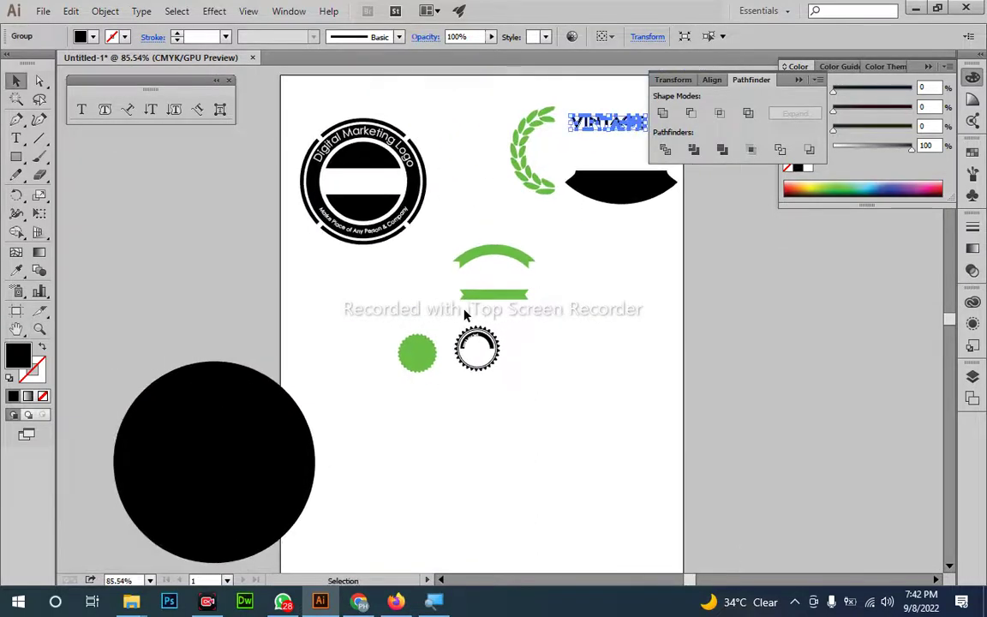